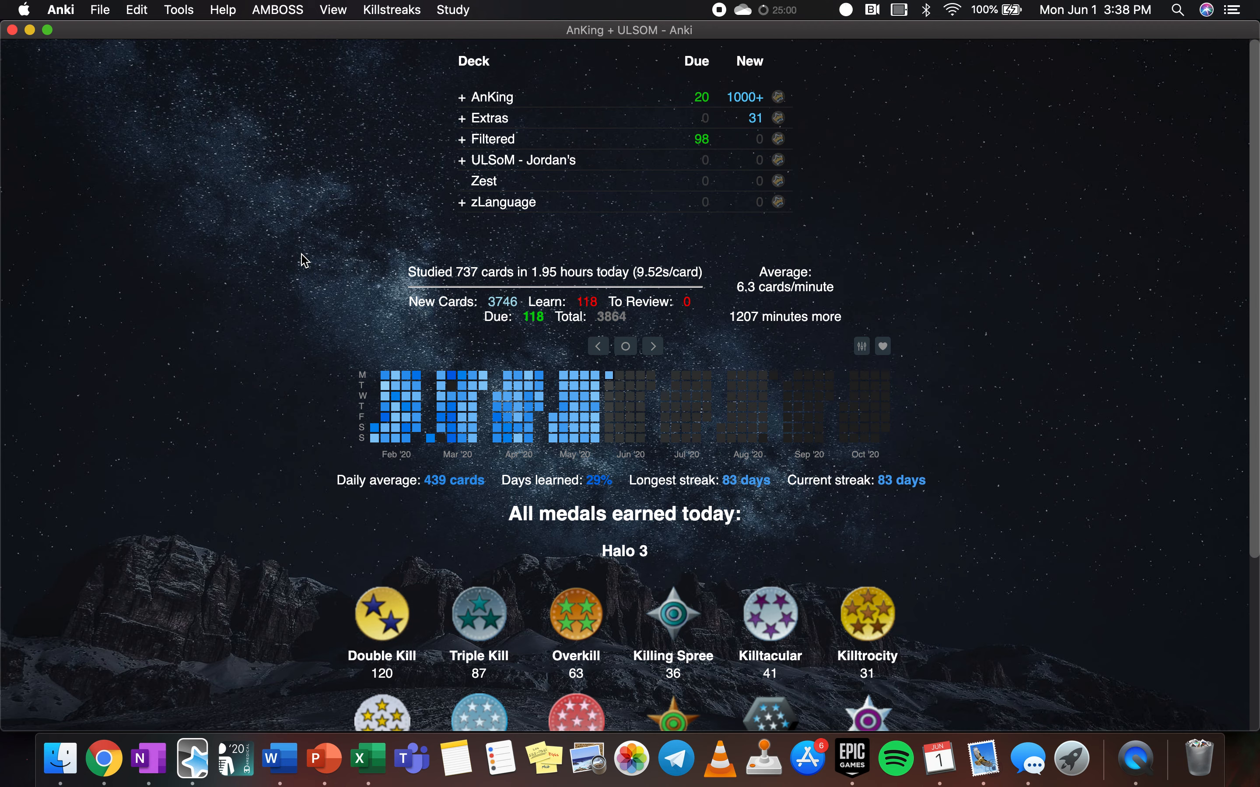
- Look over the deck overview and check the installed version number in the program's About information
scroll(305, 261, "down", 5)
scroll(306, 261, "up", 3)
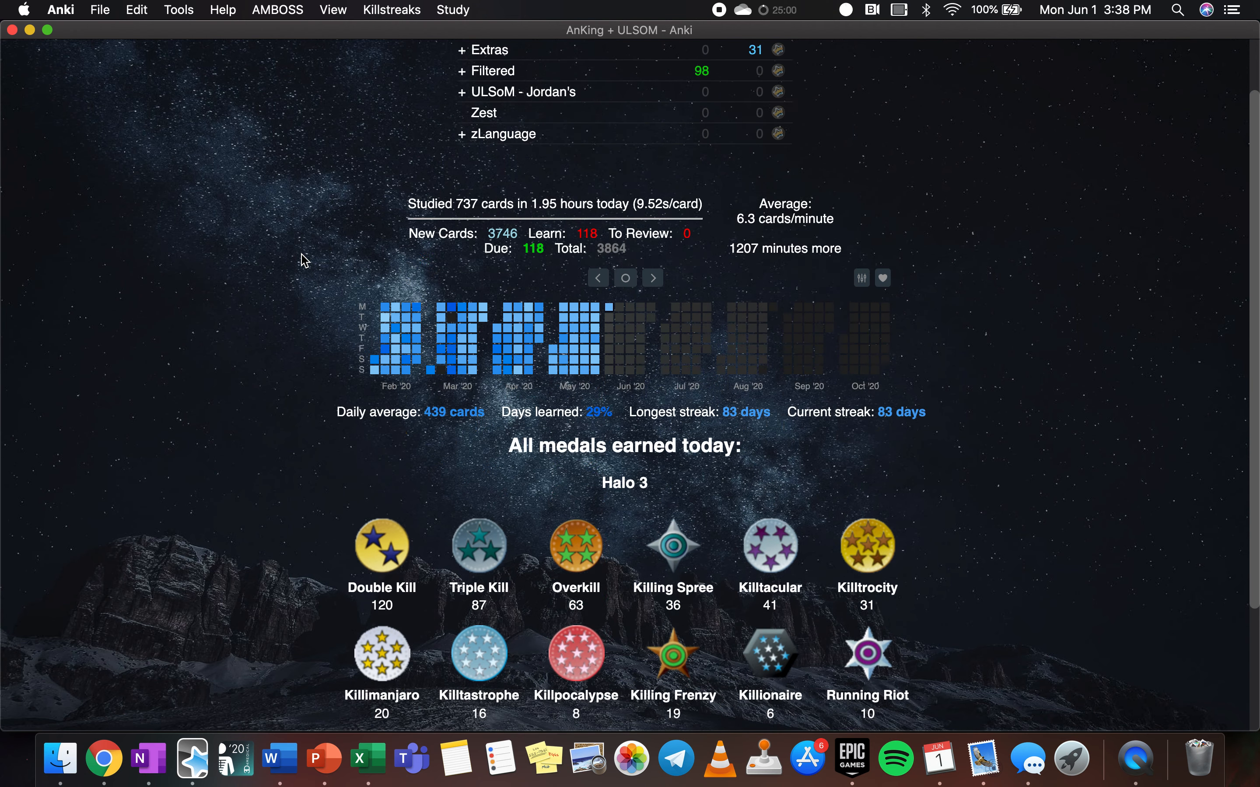
scroll(306, 260, "up", 2)
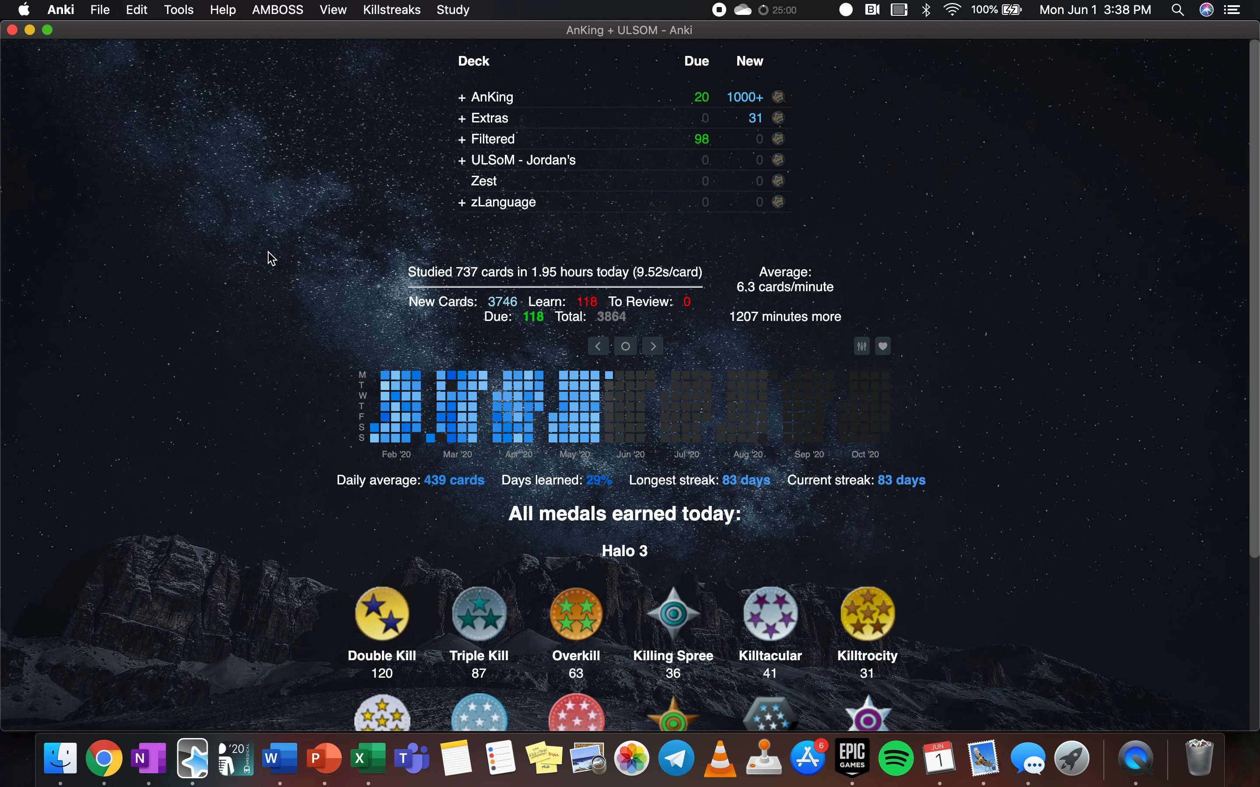
left_click(66, 13)
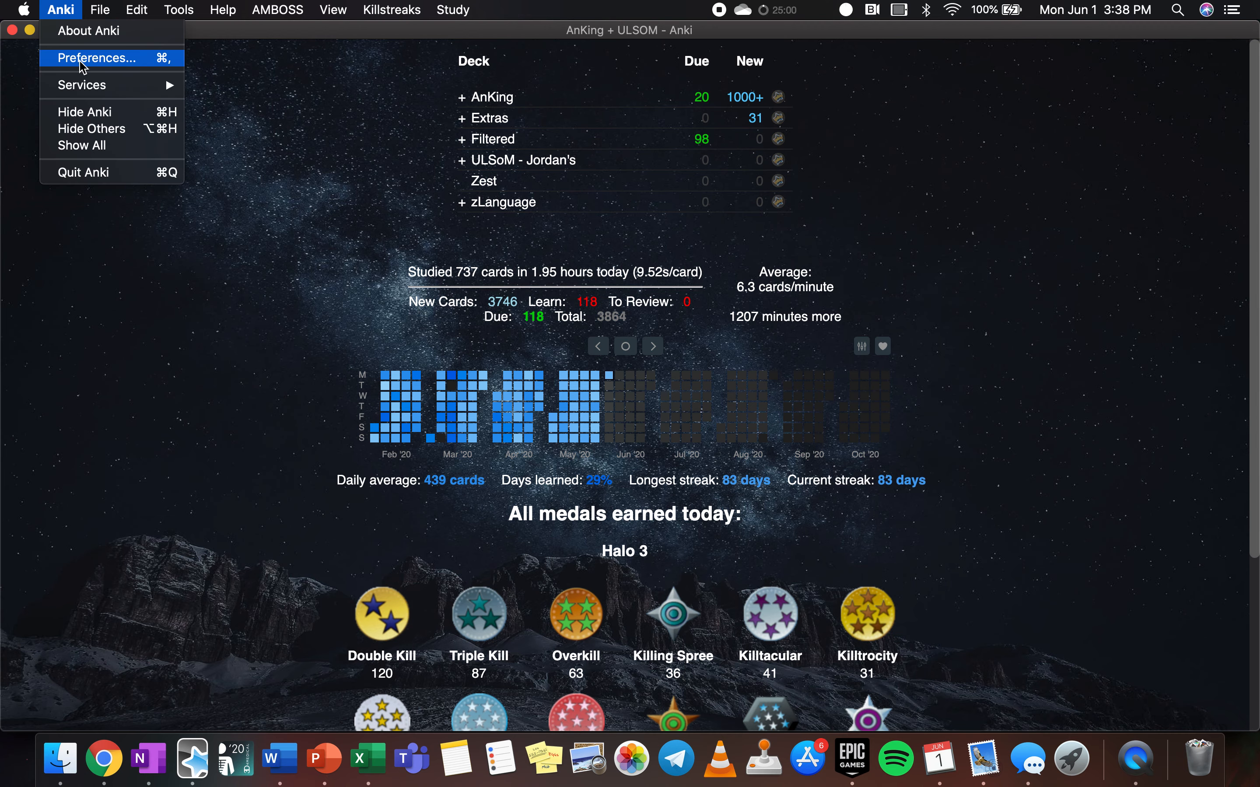
left_click(92, 35)
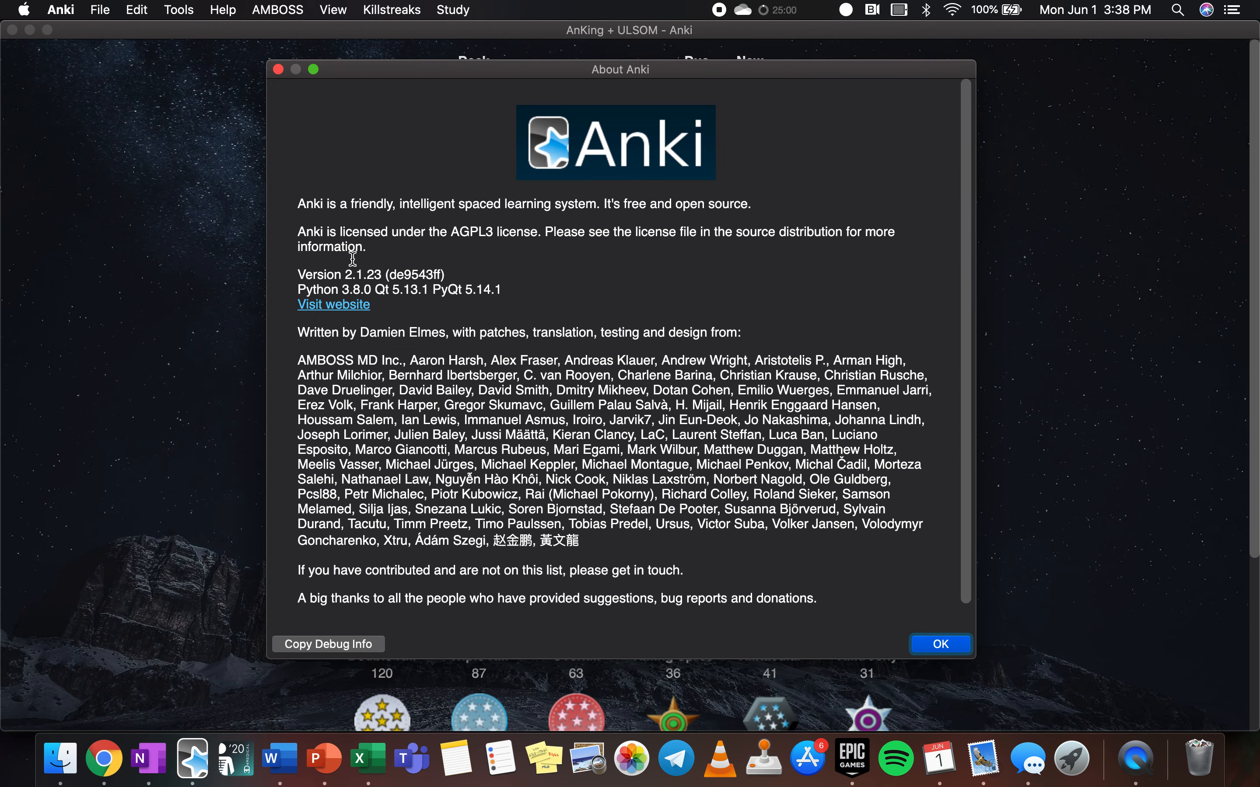
left_click_drag(347, 274, 386, 275)
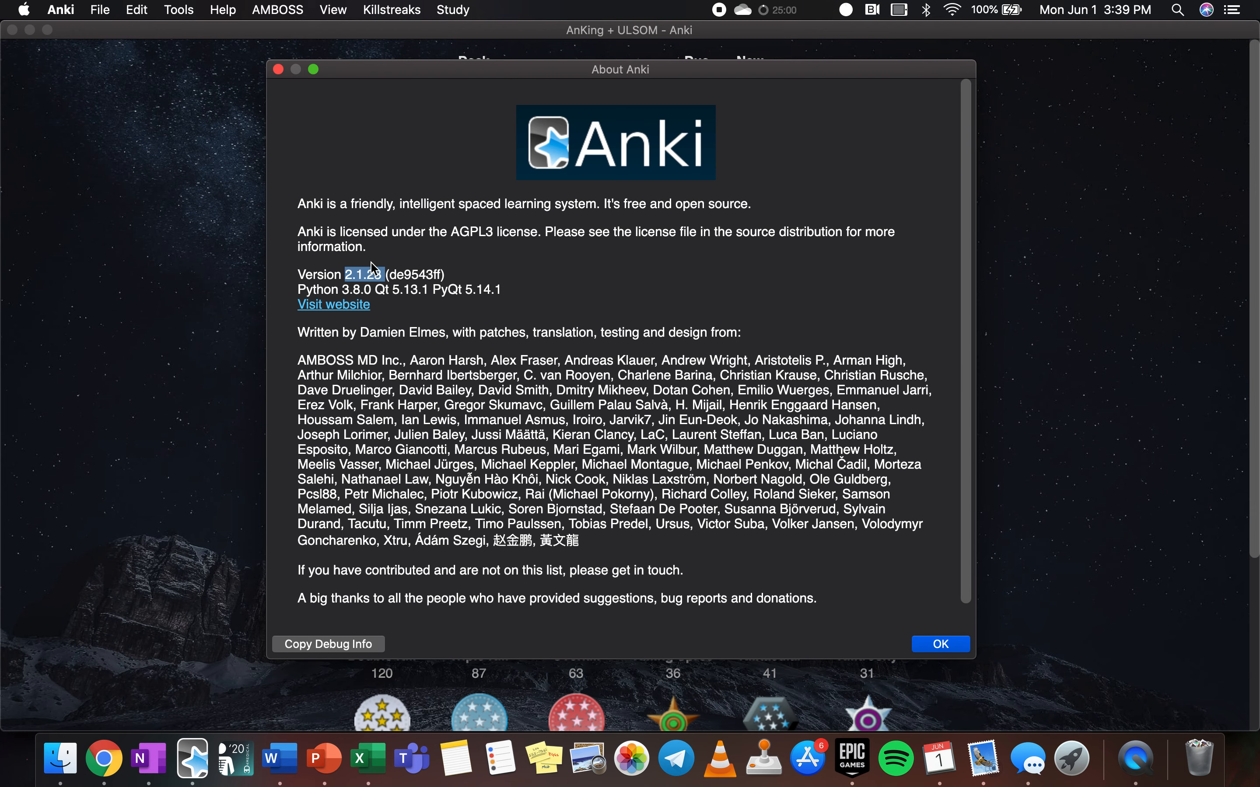
left_click(942, 645)
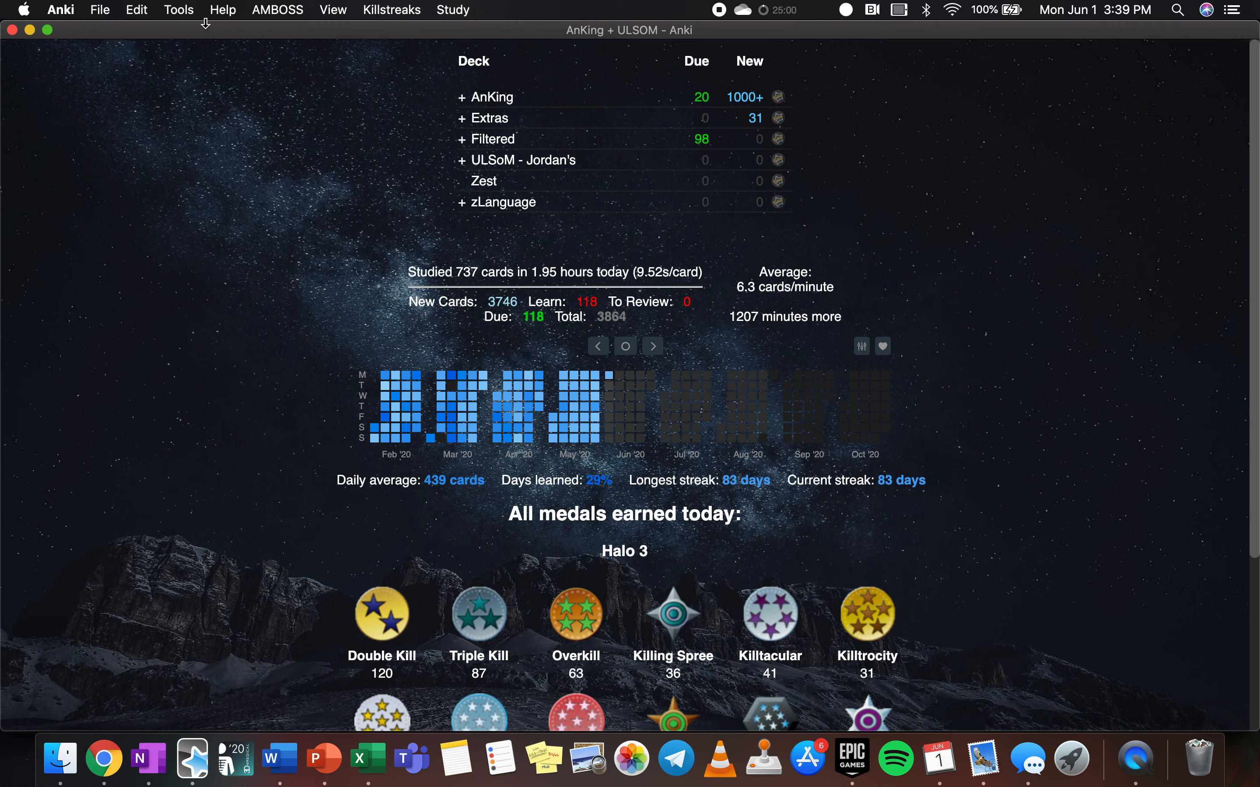
- Try out installing an add-on by code from the add-on manager with 223345, and dismiss it without installing
left_click(180, 11)
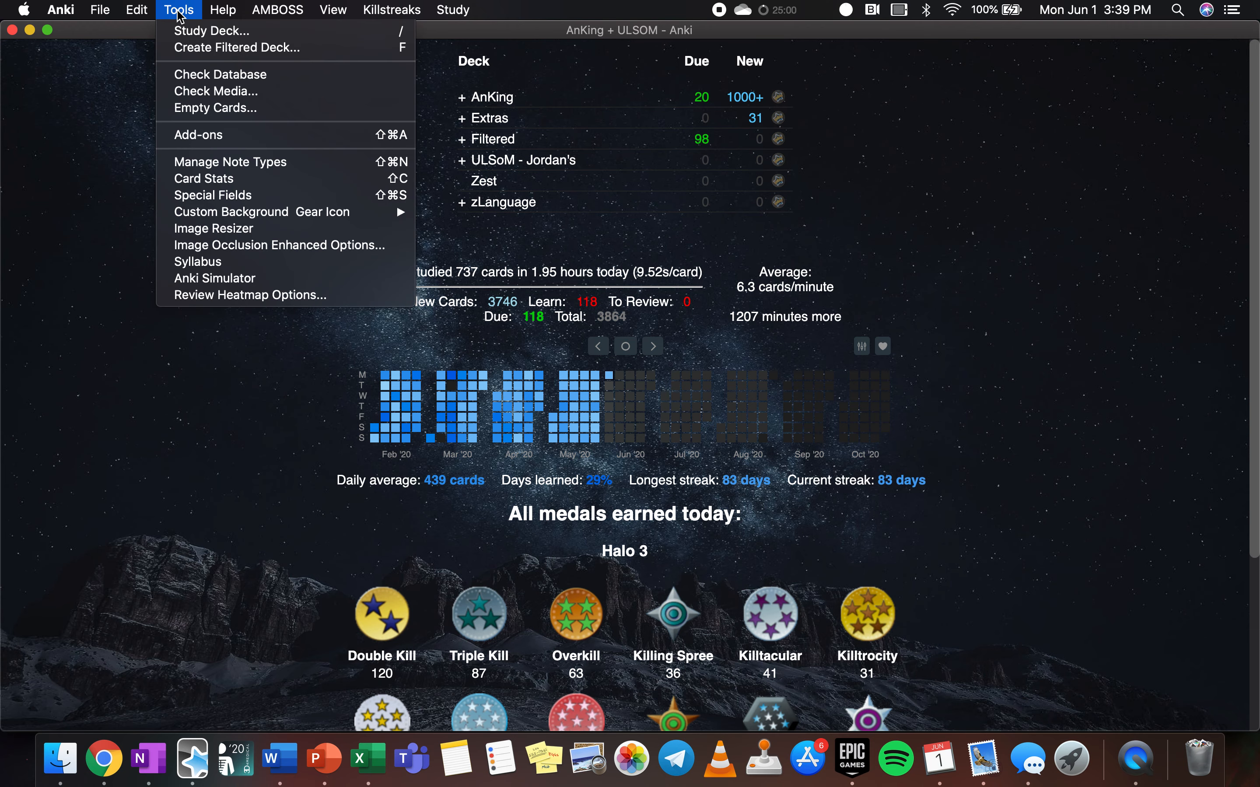
left_click(213, 137)
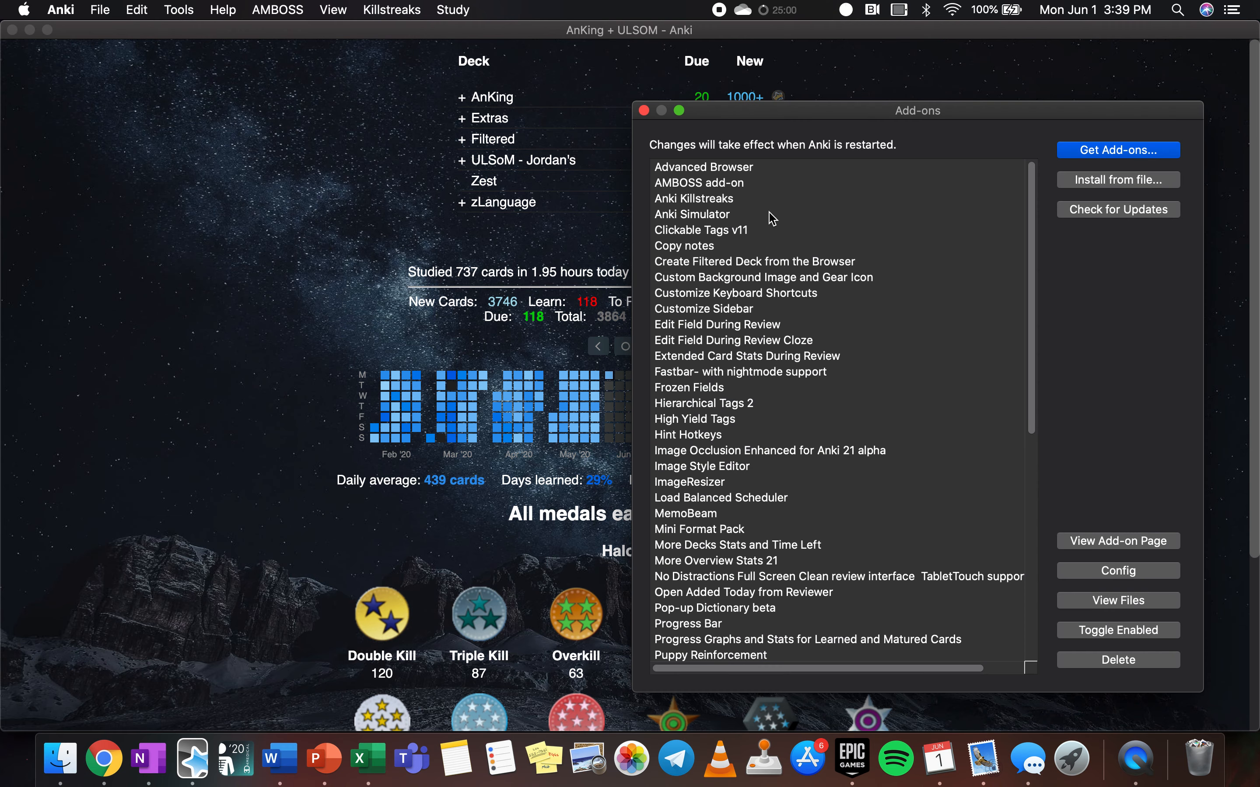
left_click(1143, 155)
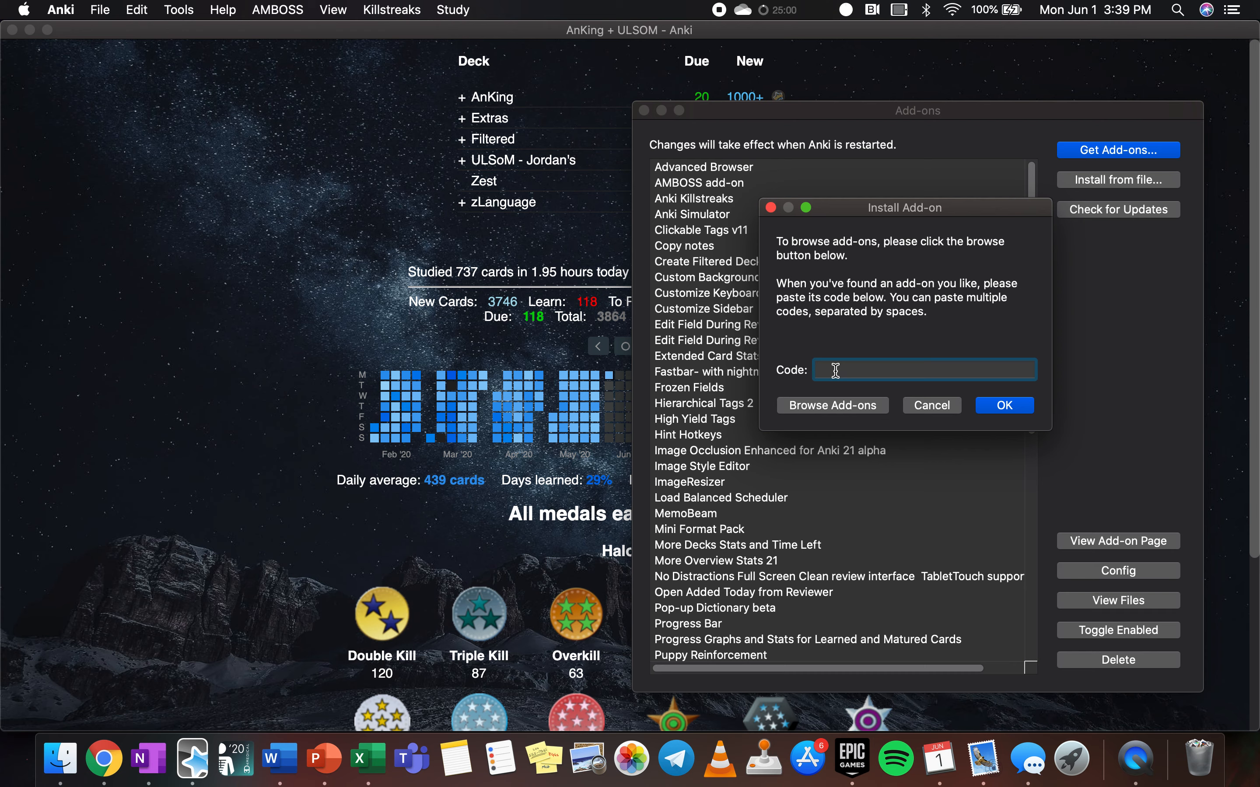
type("223345")
left_click(772, 208)
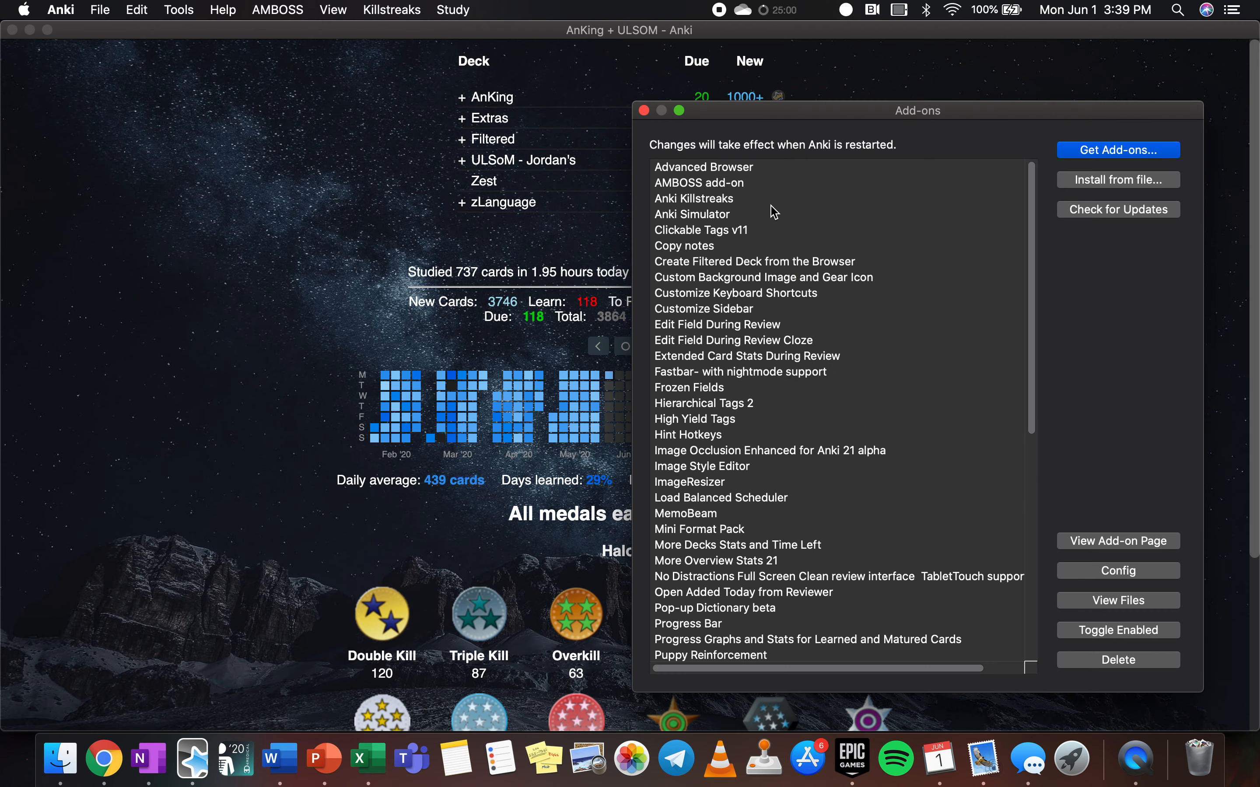
left_click(646, 111)
- Switch to the Anki howto ULSOM document in Word and review its Necessary/highly recommended add-ons
key("ctrl+Up")
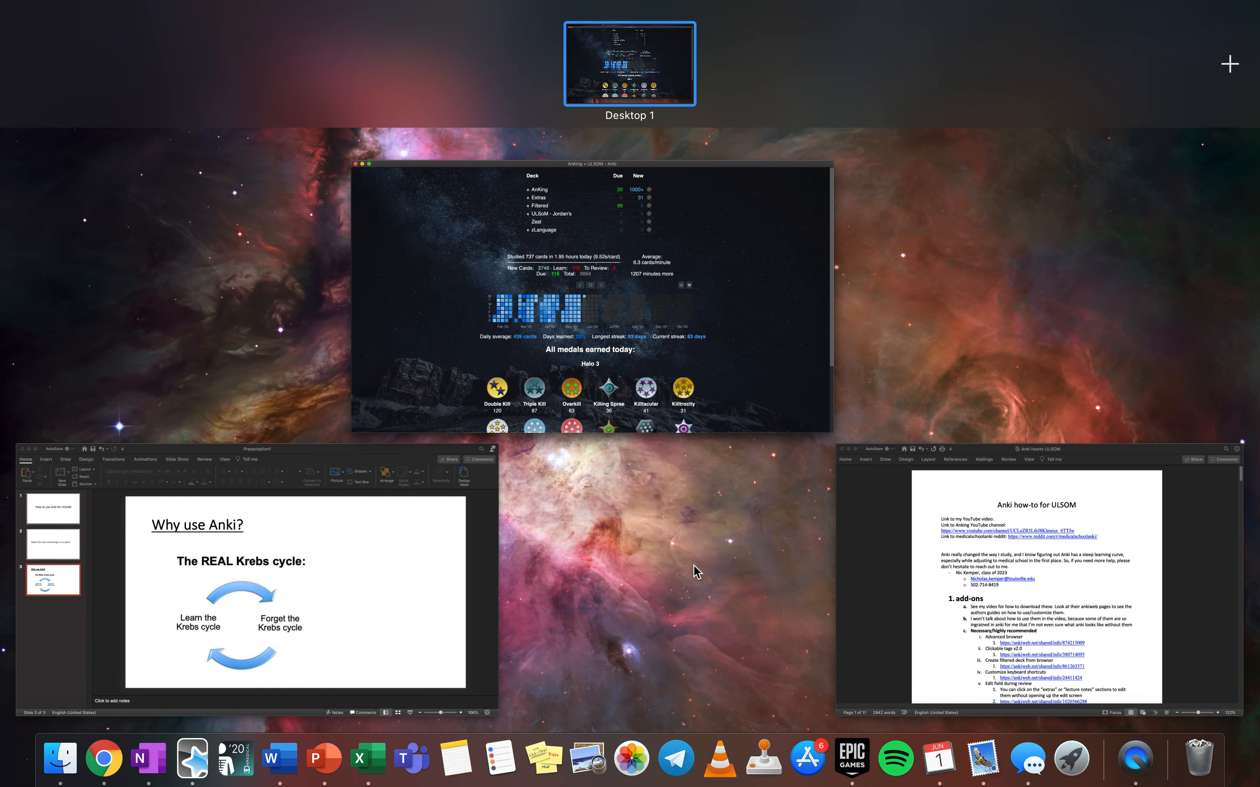
left_click(919, 561)
scroll(594, 477, "down", 3)
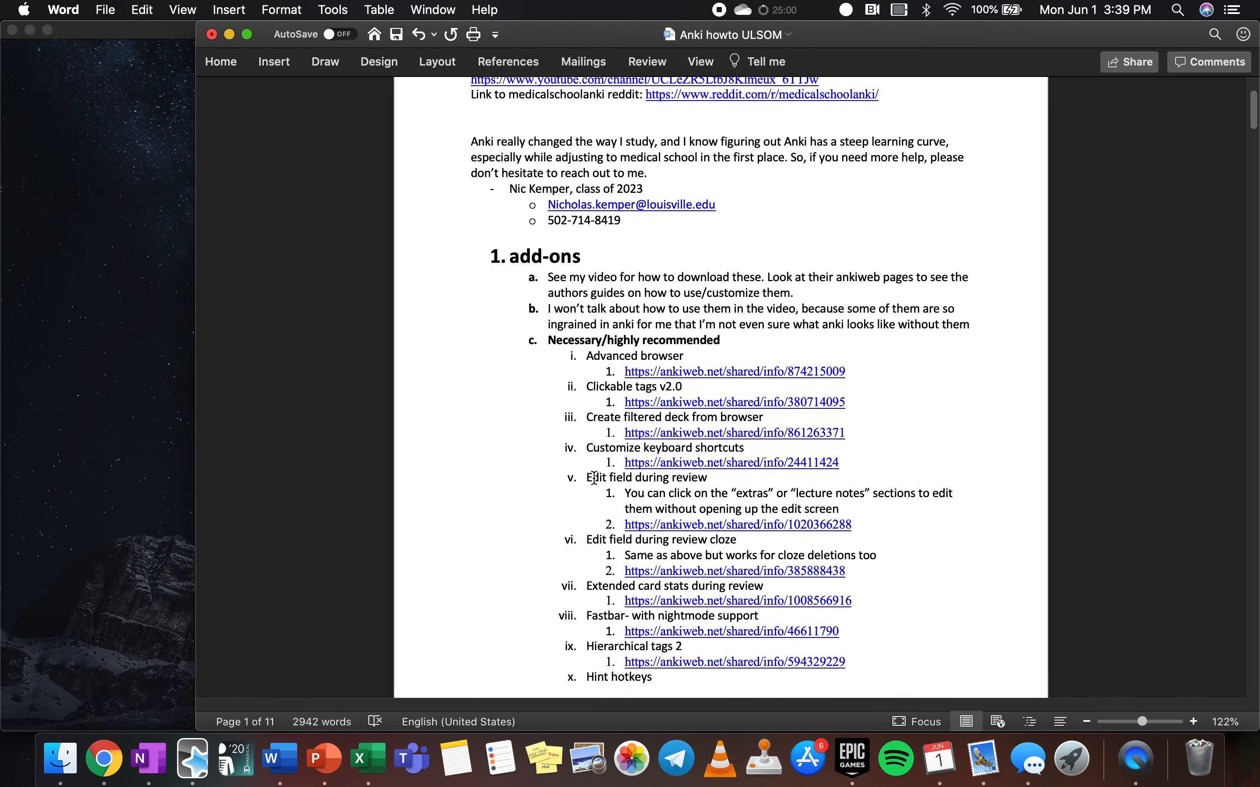
left_click_drag(548, 340, 756, 364)
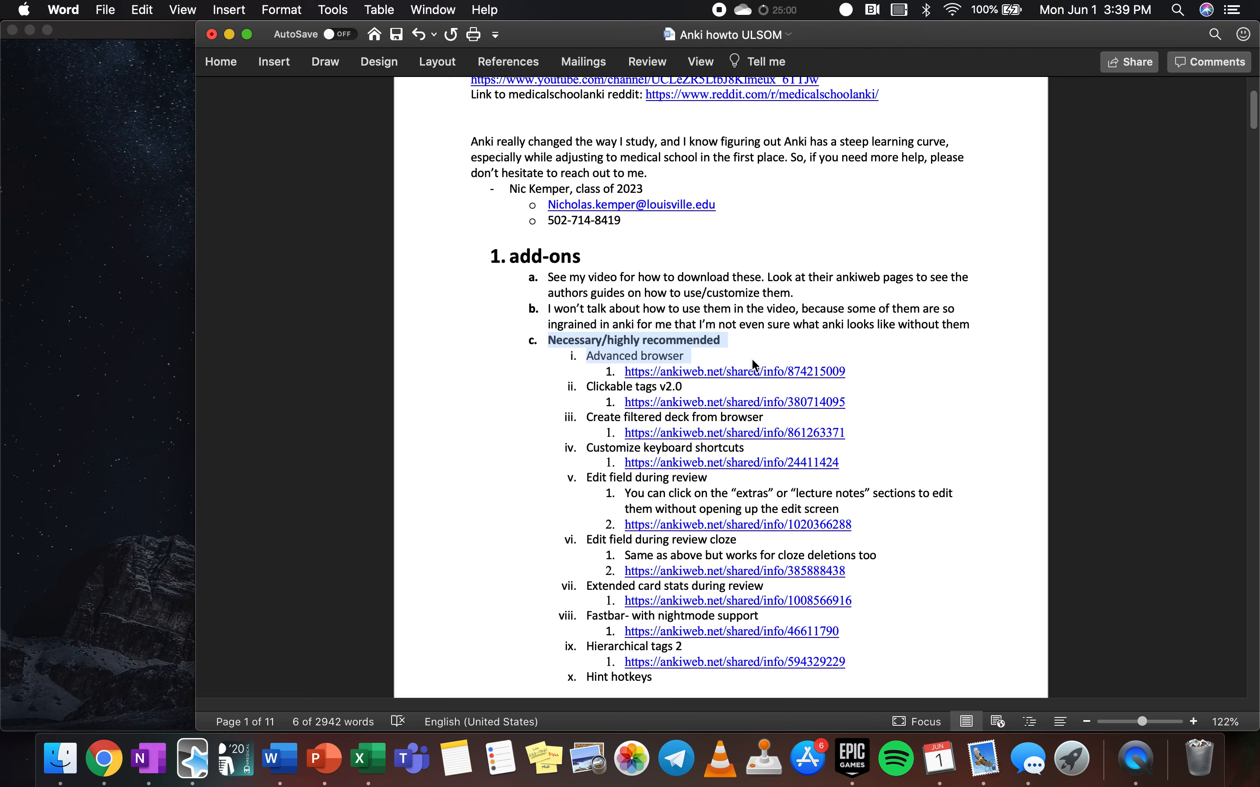
left_click(752, 323)
scroll(755, 327, "down", 4)
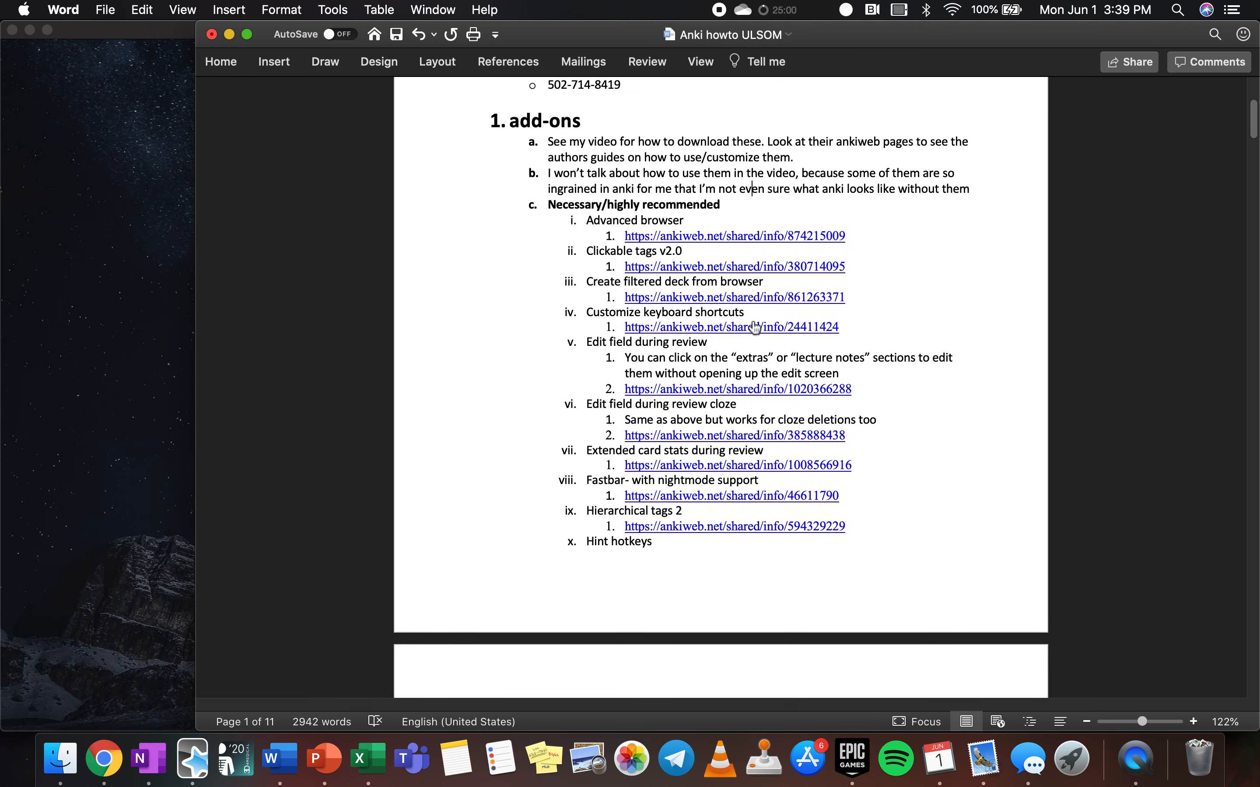
scroll(756, 327, "down", 1)
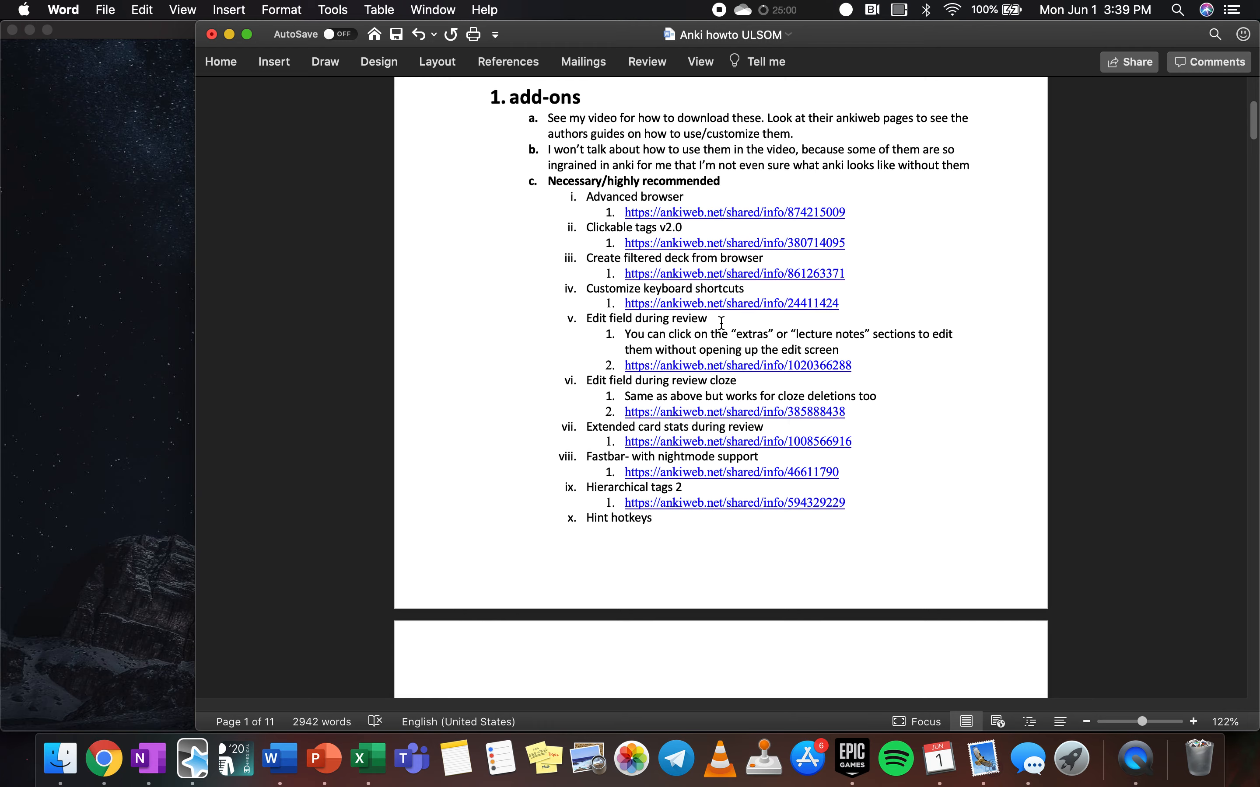
- Review the Quality of life/fun add-ons in the document and return to the Necessary/highly recommended heading
scroll(722, 323, "down", 20)
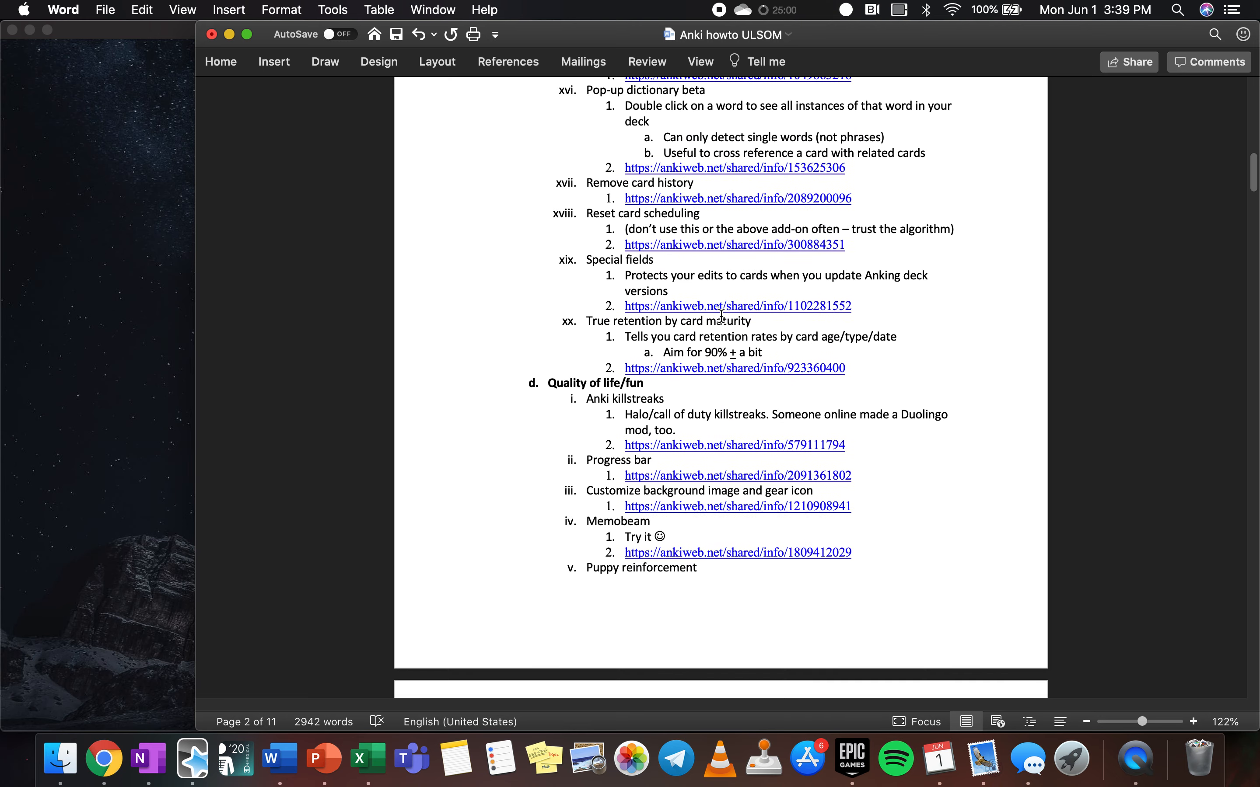
left_click_drag(604, 378, 637, 380)
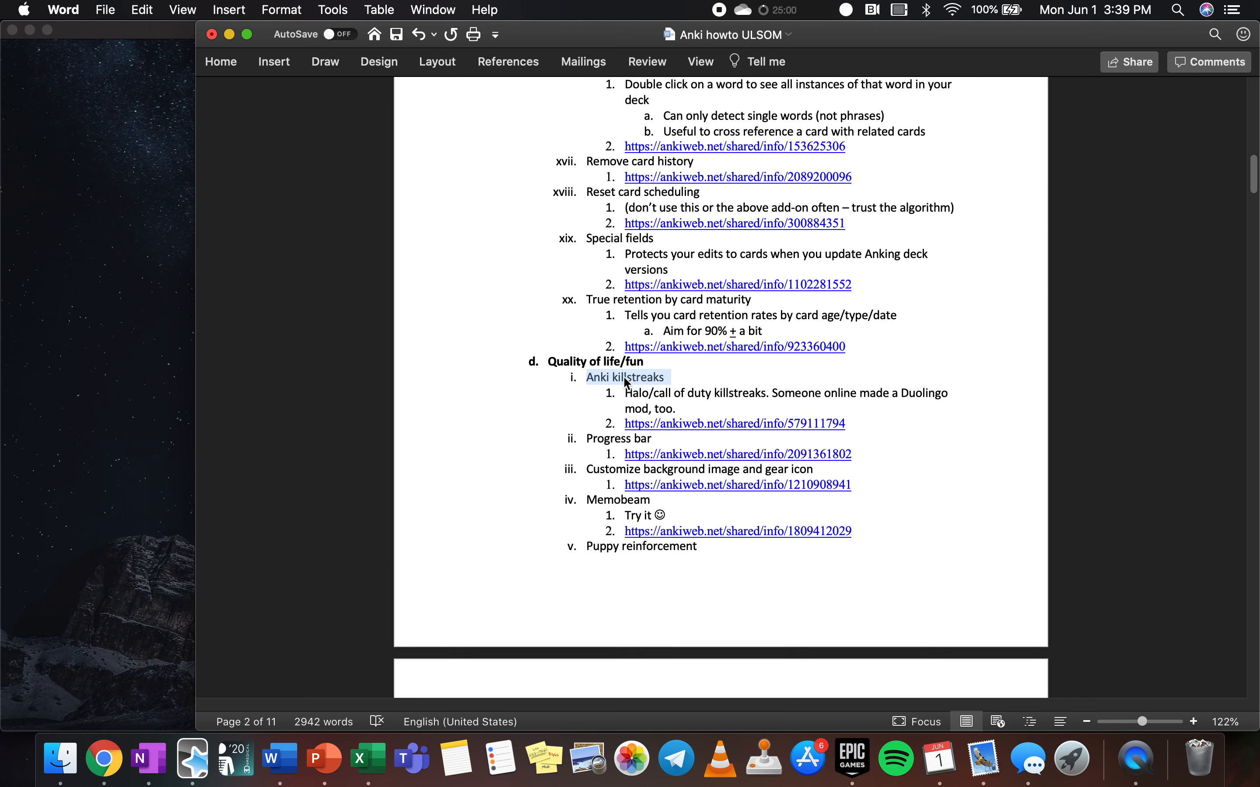
scroll(472, 421, "down", 5)
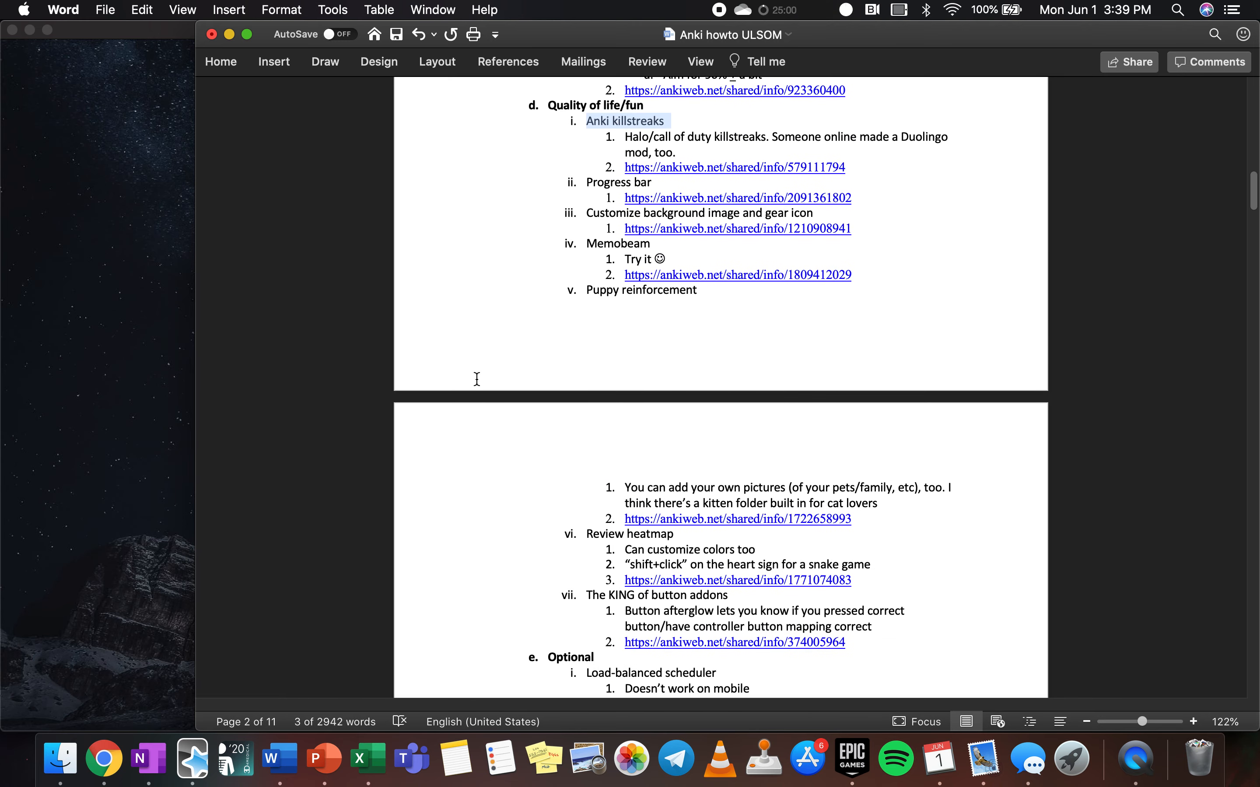
scroll(572, 388, "up", 15)
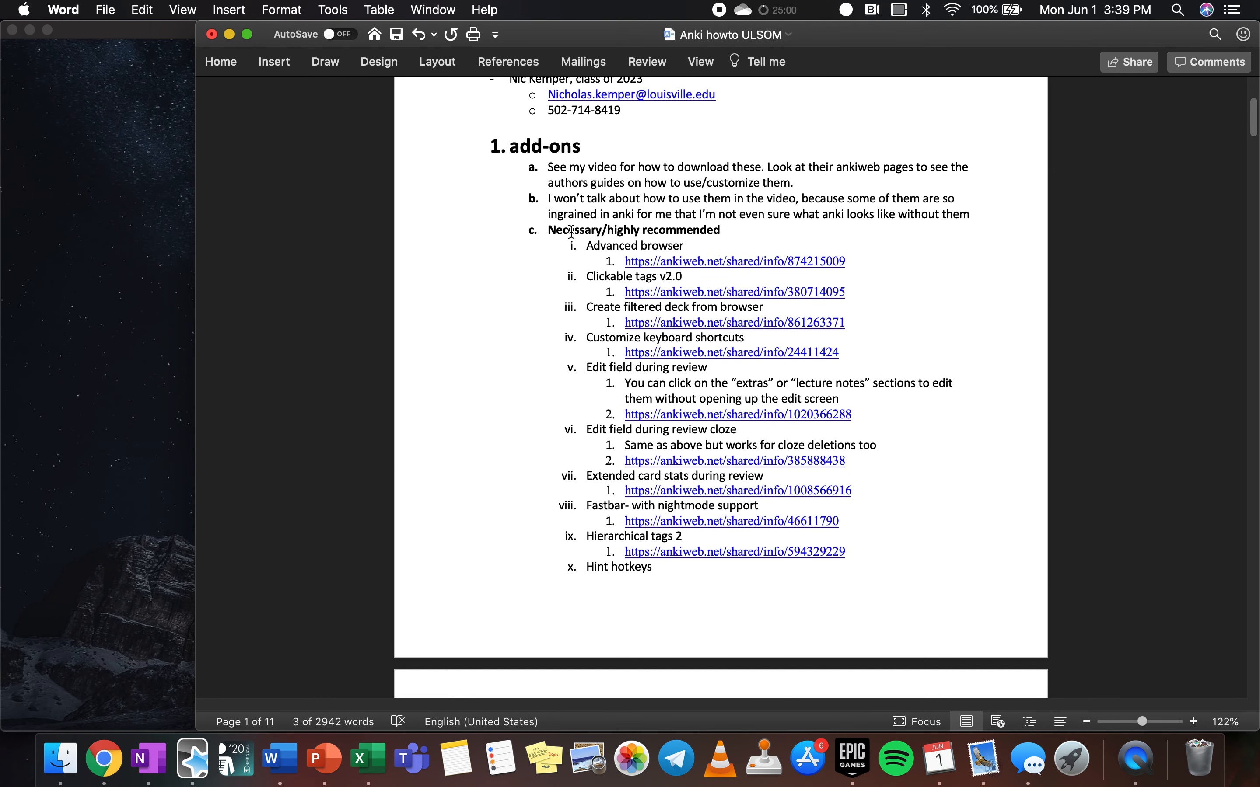
left_click_drag(555, 230, 704, 247)
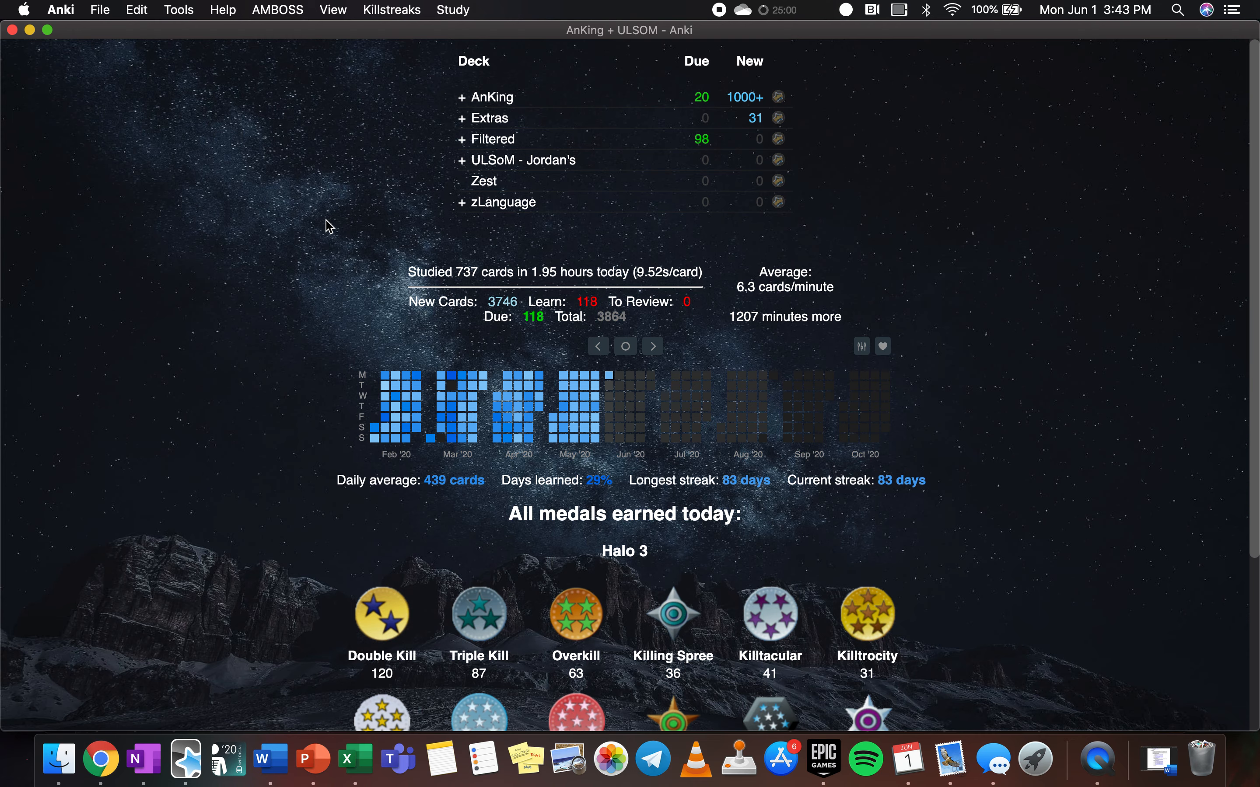
- Look over the AnKing deck's subdecks in Anki and list the Zest deck's cards in the card browser
left_click(462, 99)
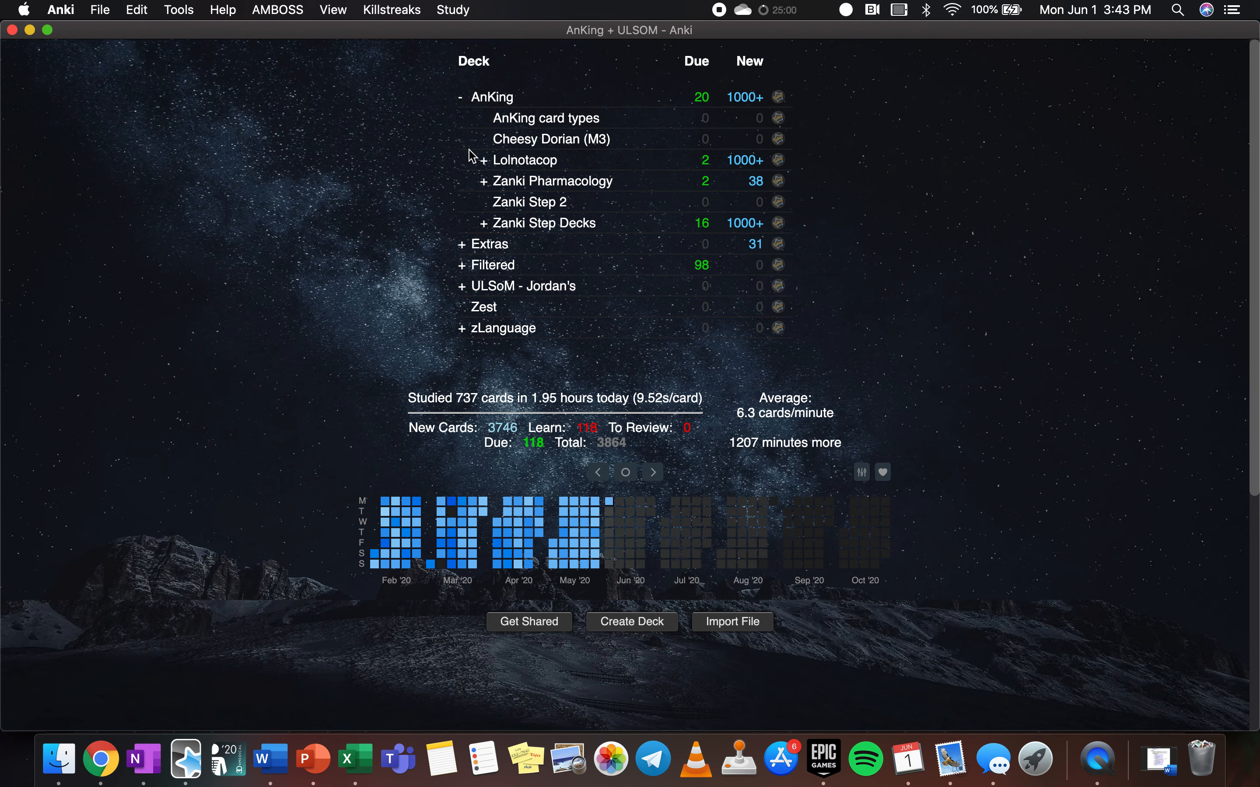
left_click(462, 100)
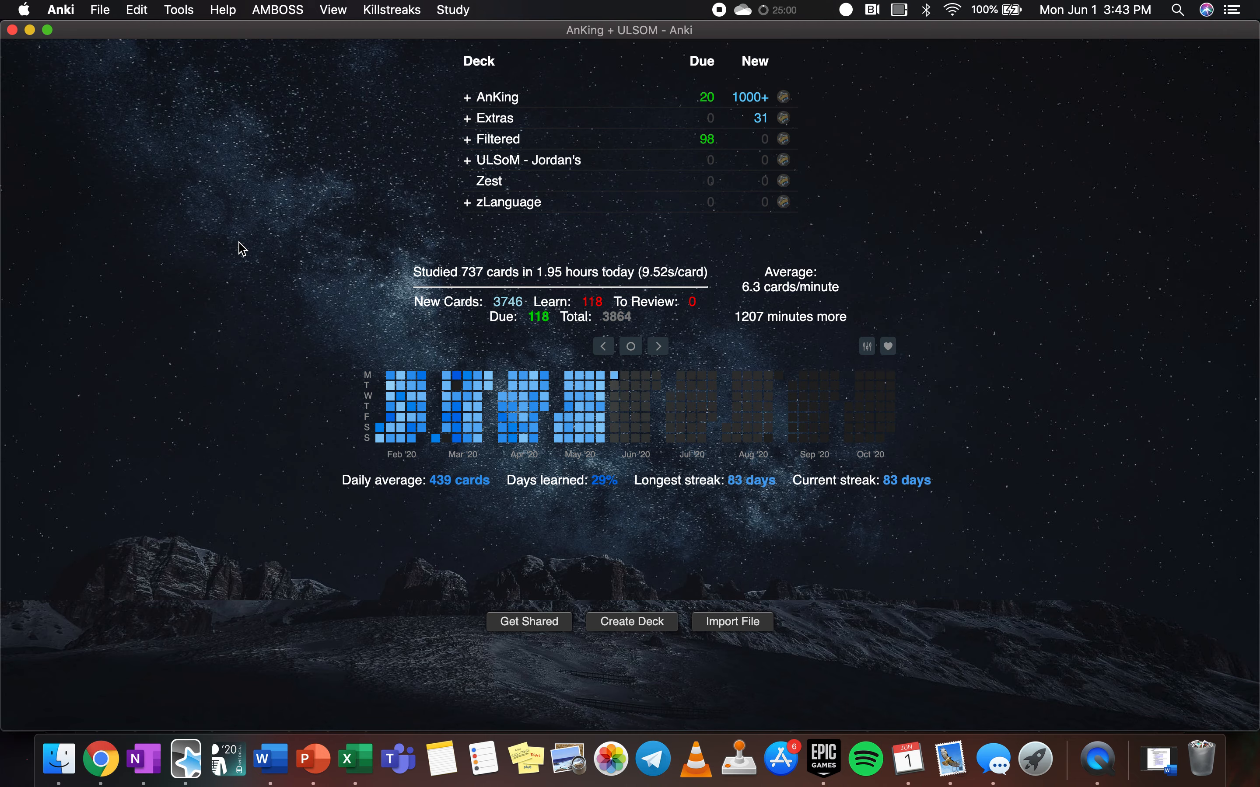
key("b")
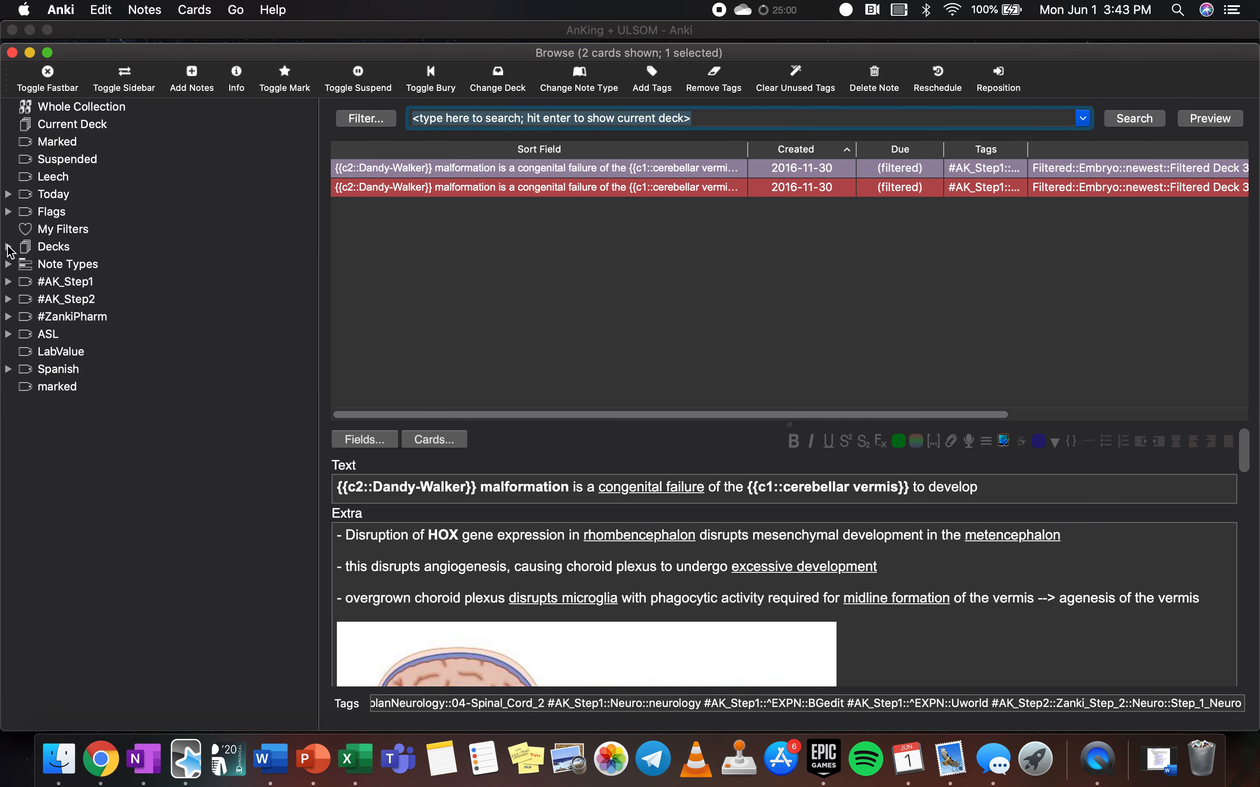
left_click(8, 247)
left_click(55, 355)
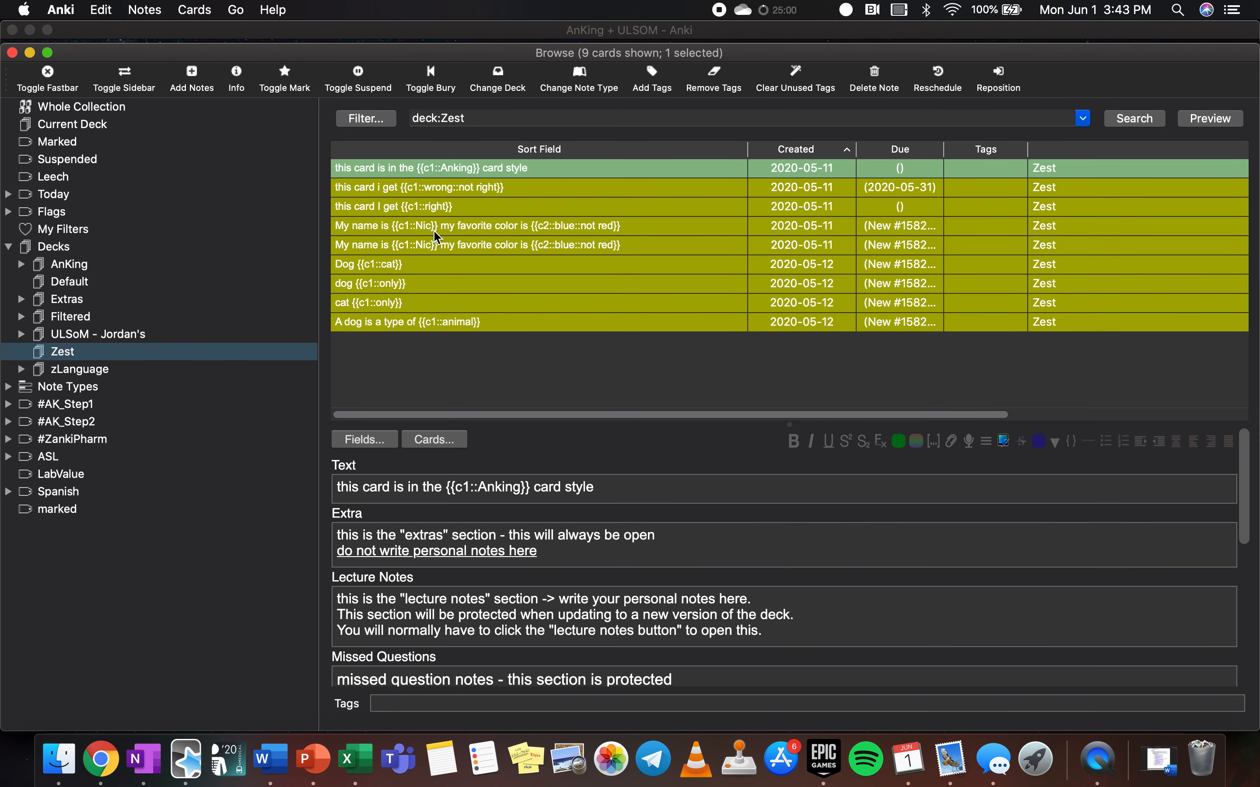
- Examine the c1 and c2 cloze deletions in the Text field of the name and favorite color cards
left_click(471, 229)
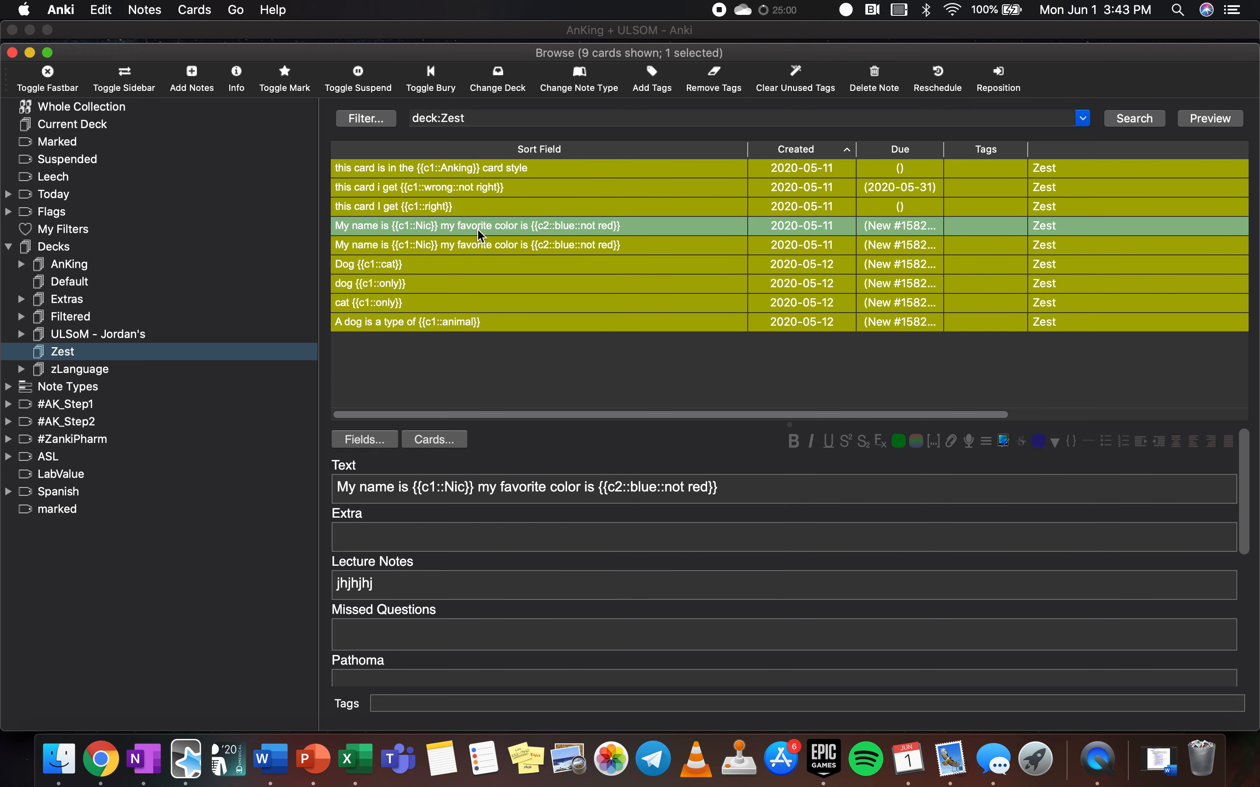
key("Down")
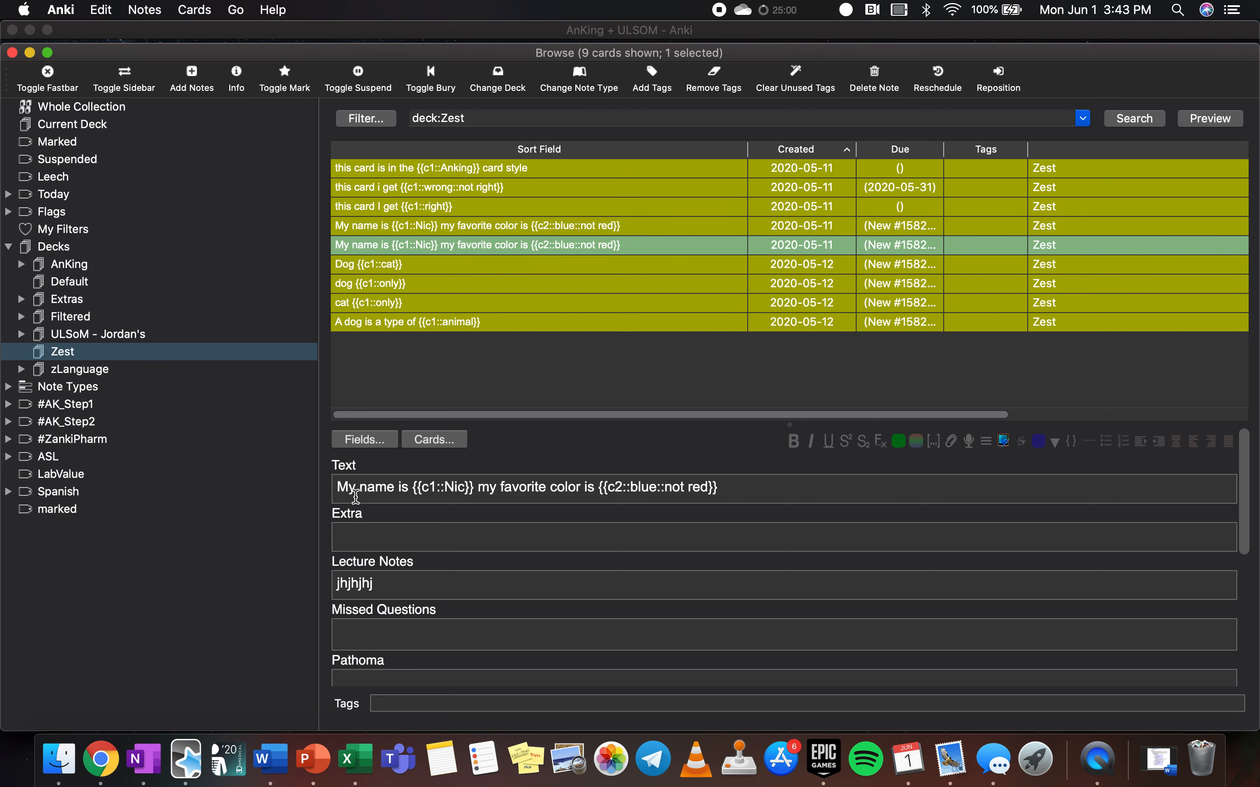
left_click_drag(738, 485, 337, 490)
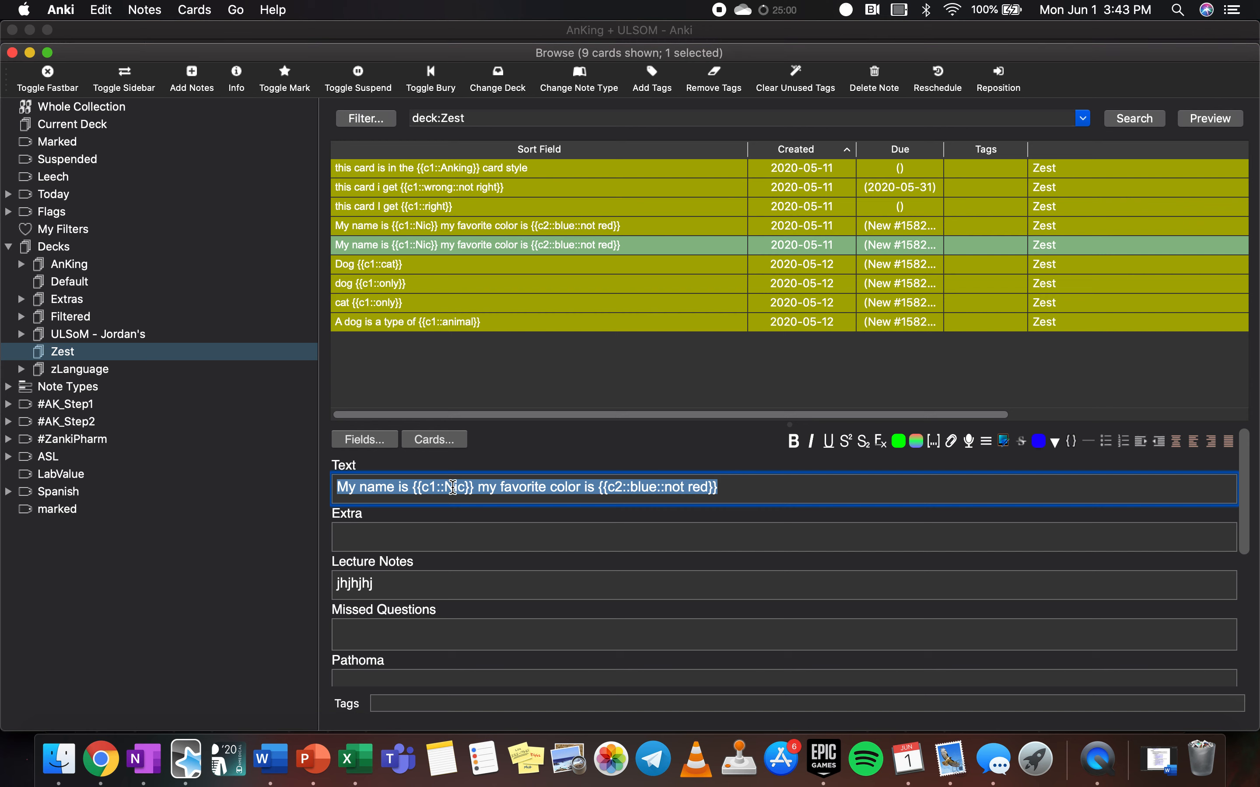
left_click(410, 488)
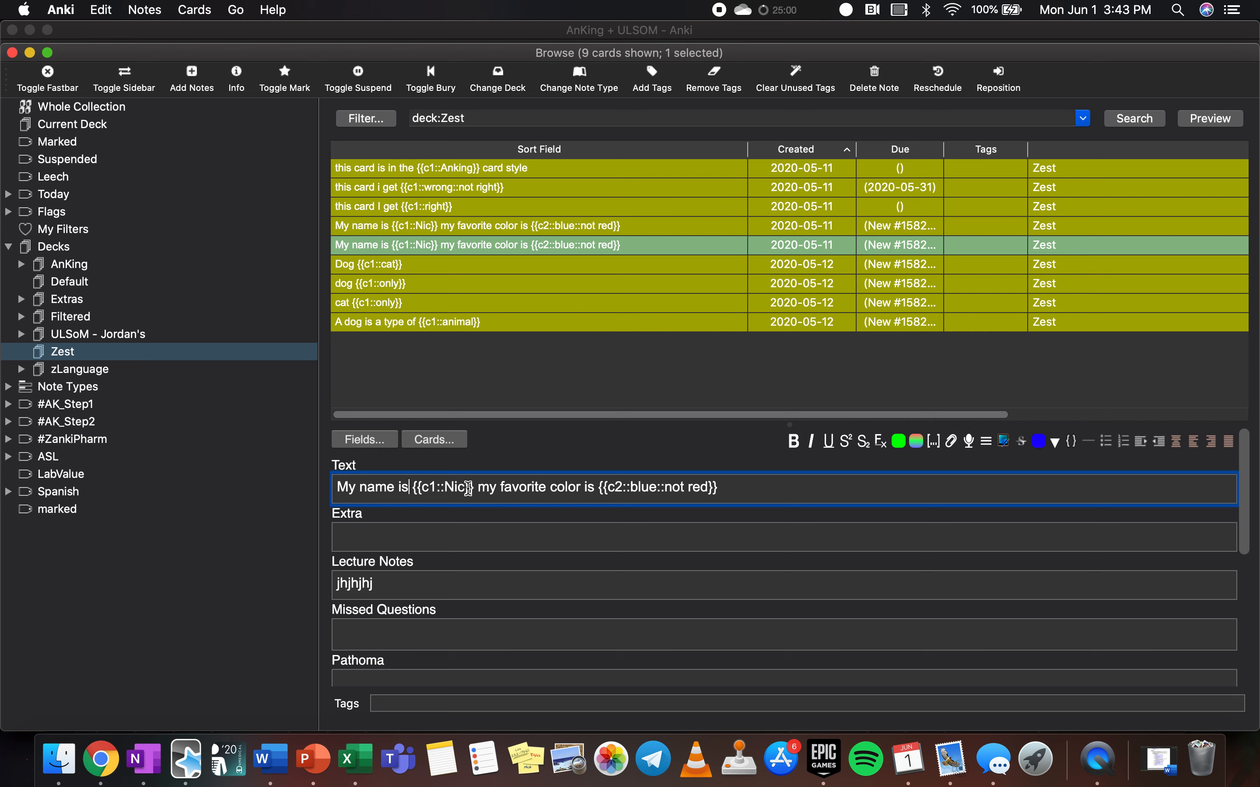
left_click_drag(409, 488, 491, 486)
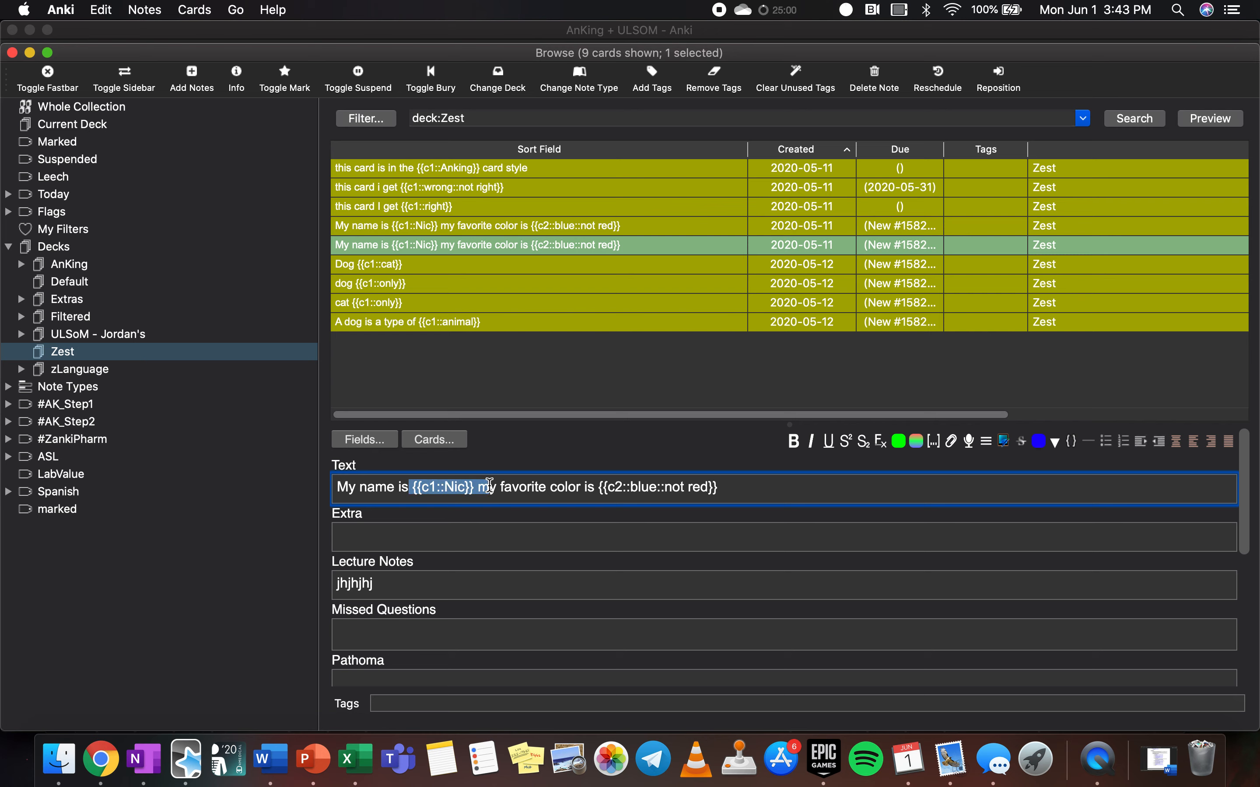
left_click_drag(595, 489, 728, 494)
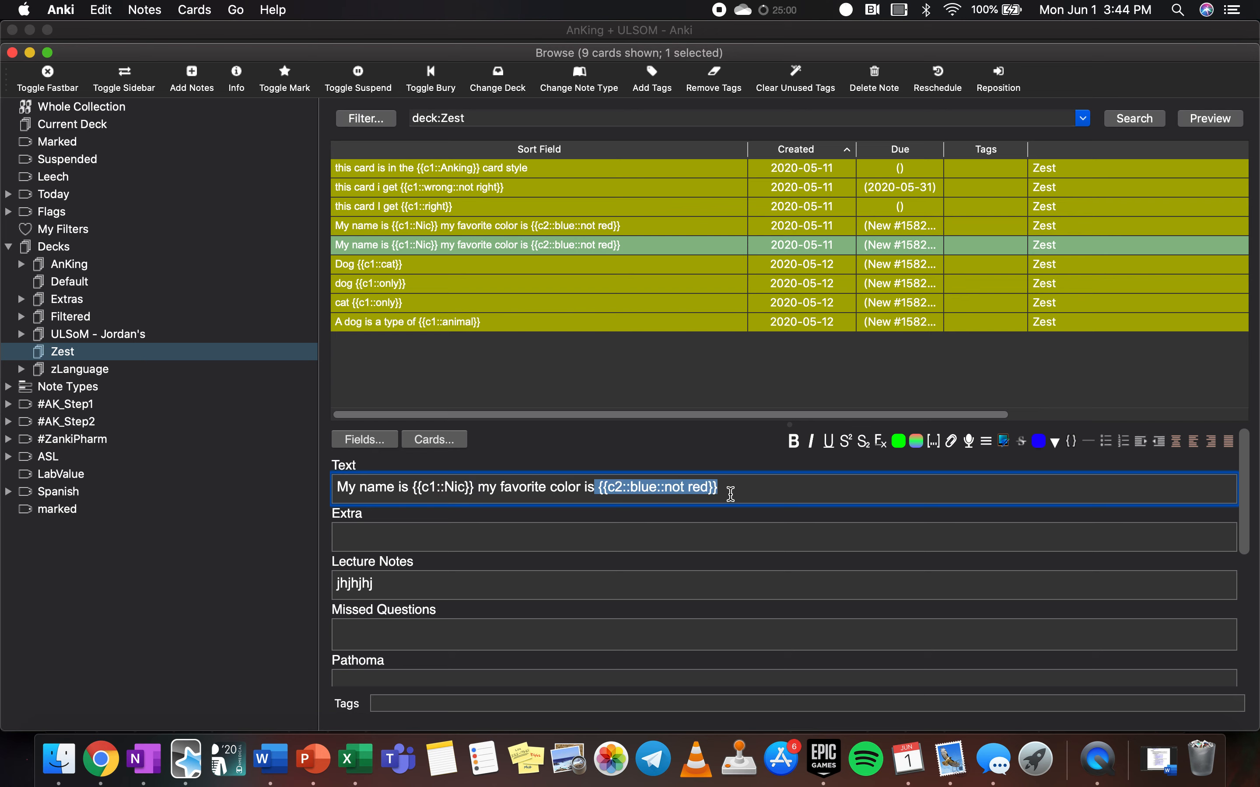
- Try adding extra cloze deletions, starting with c3, at the end of the Text field and delete them again
left_click(731, 494)
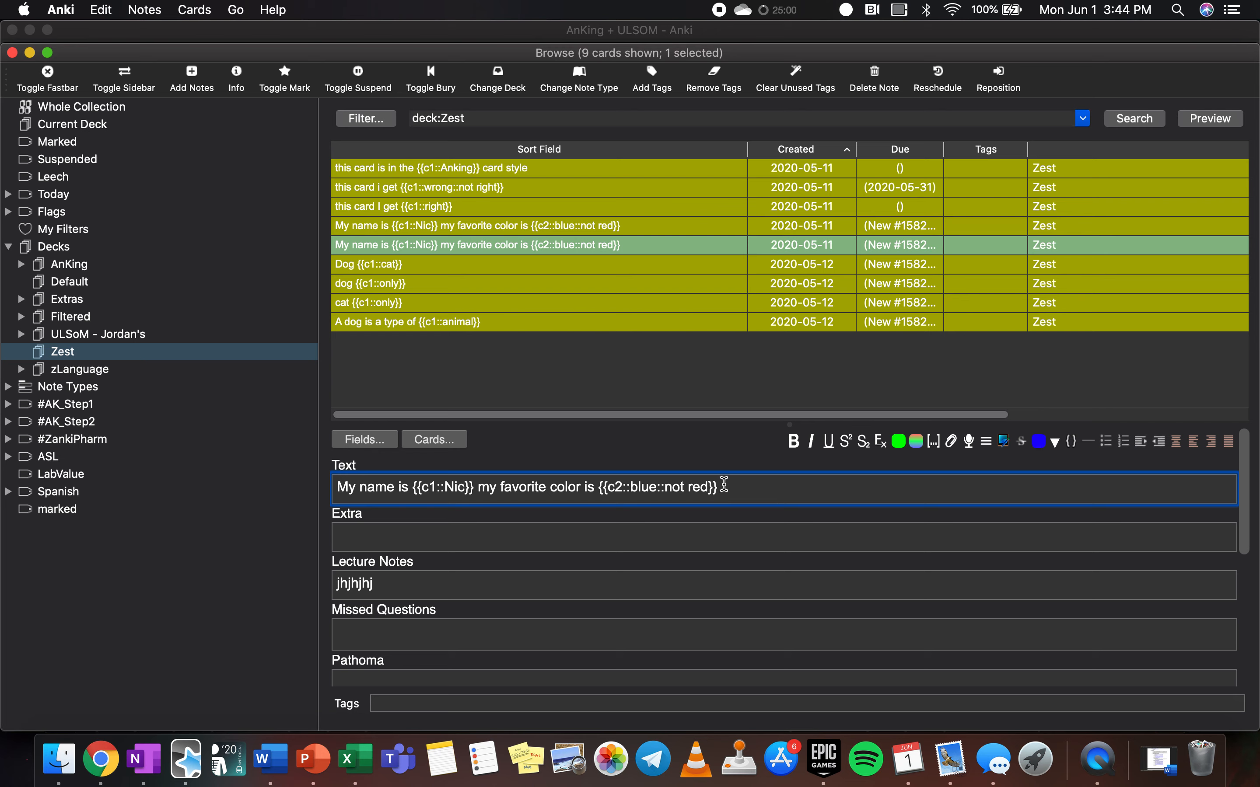
key("super+shift+c")
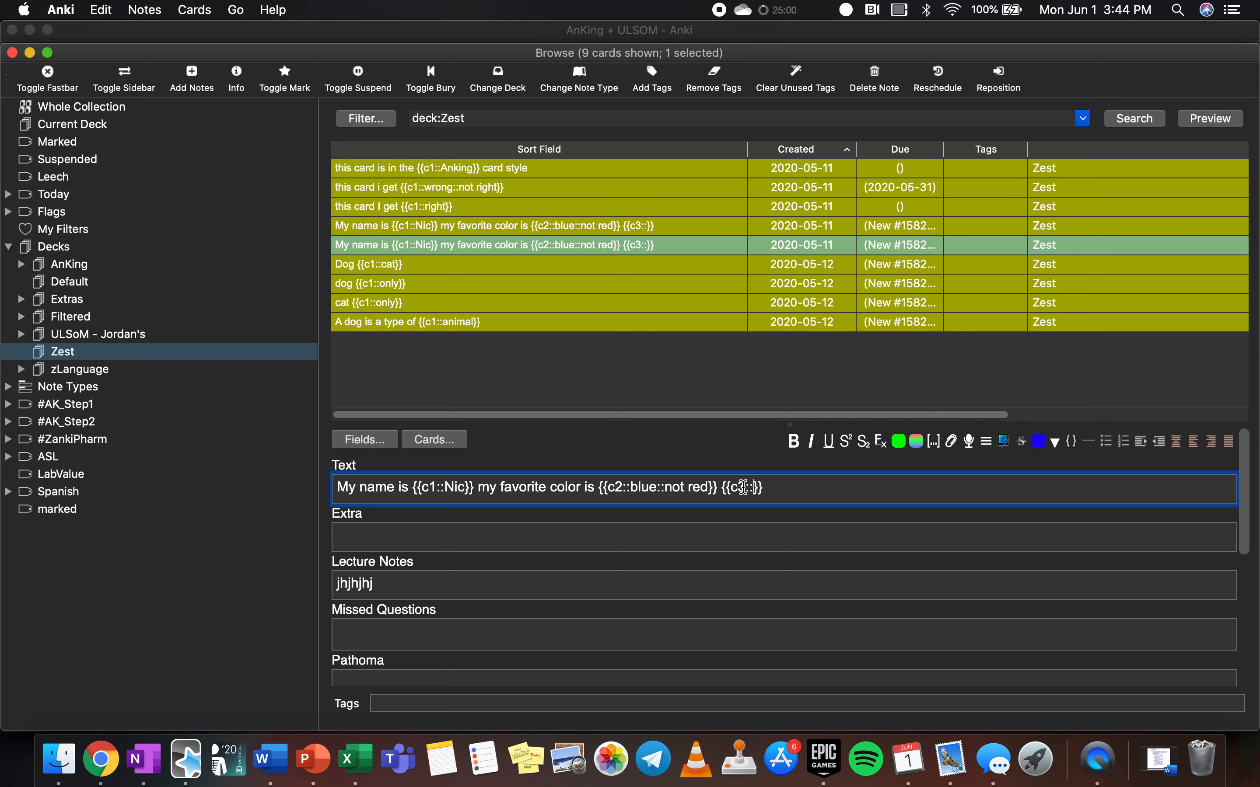
left_click(794, 487, "shift")
key("super+shift+c")
left_click_drag(818, 489, 717, 489)
key("BackSpace")
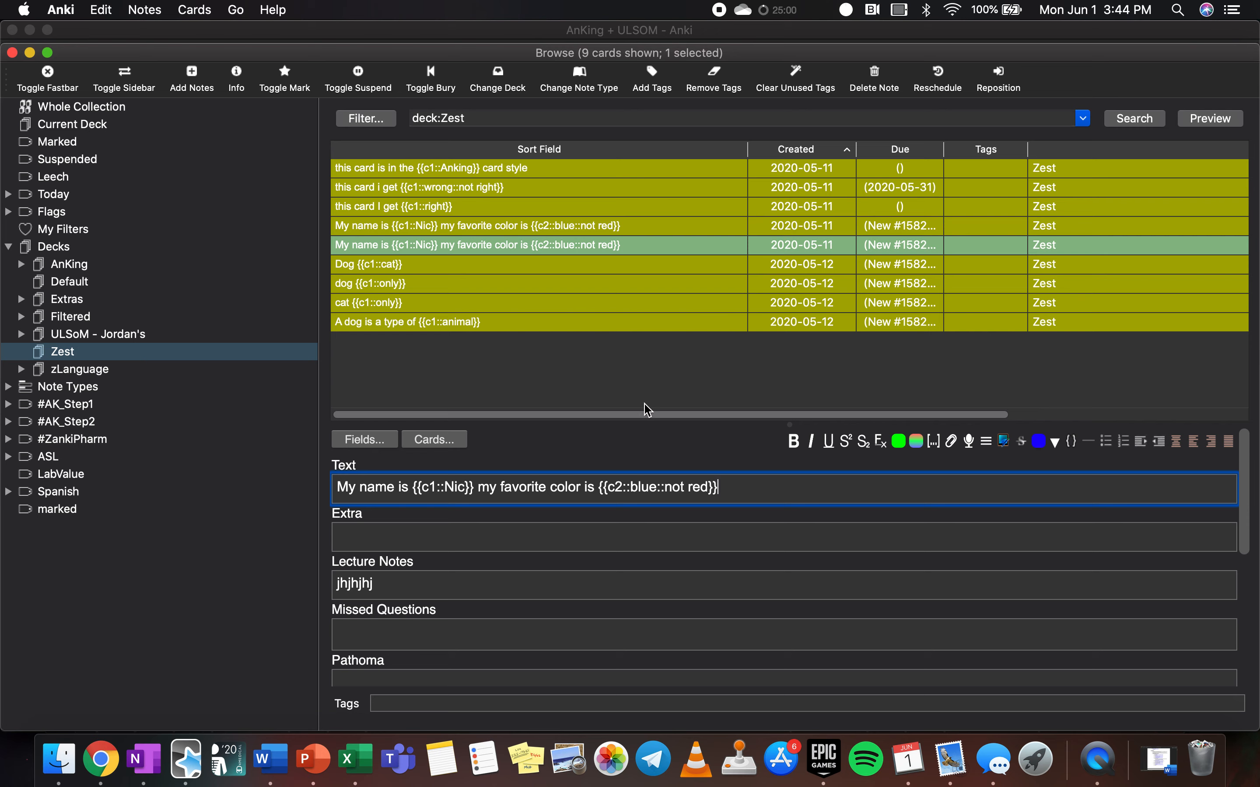
- Close the card browser and open the AnKing deck's overview
left_click(13, 52)
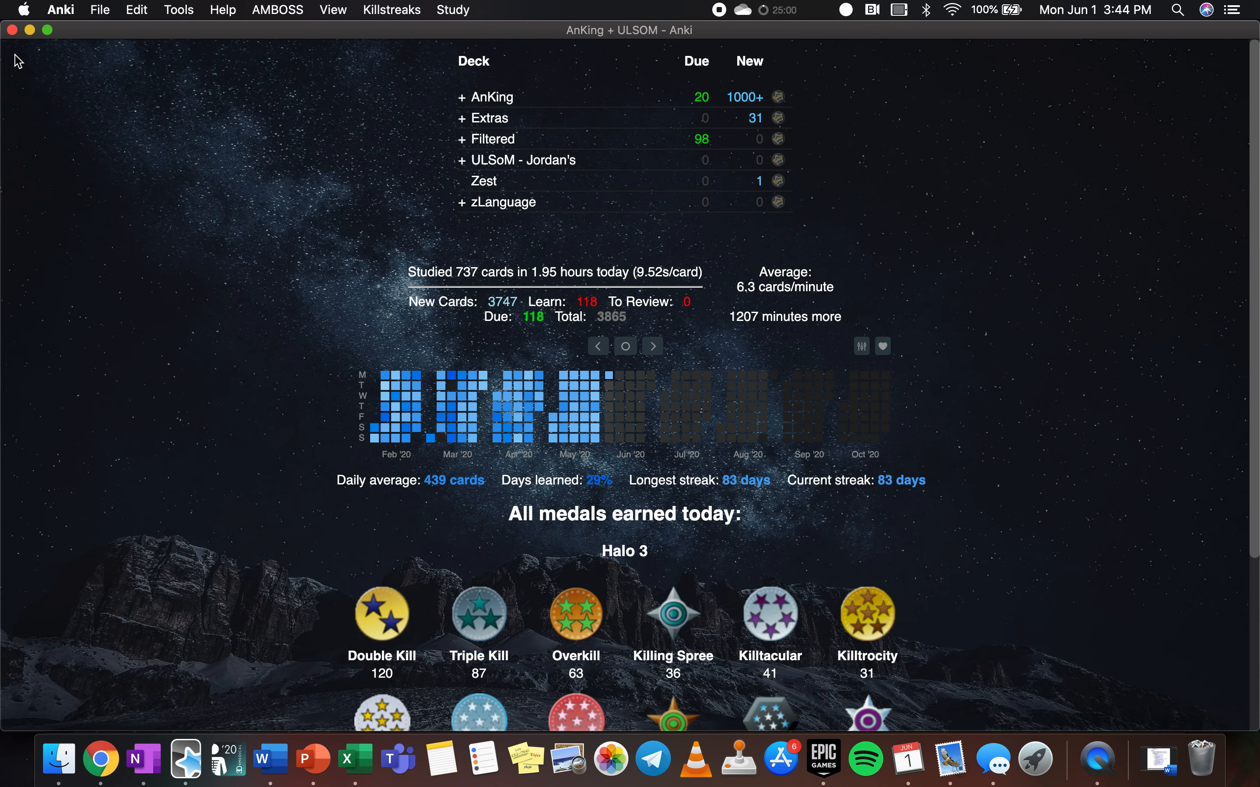
left_click(463, 99)
left_click(496, 104)
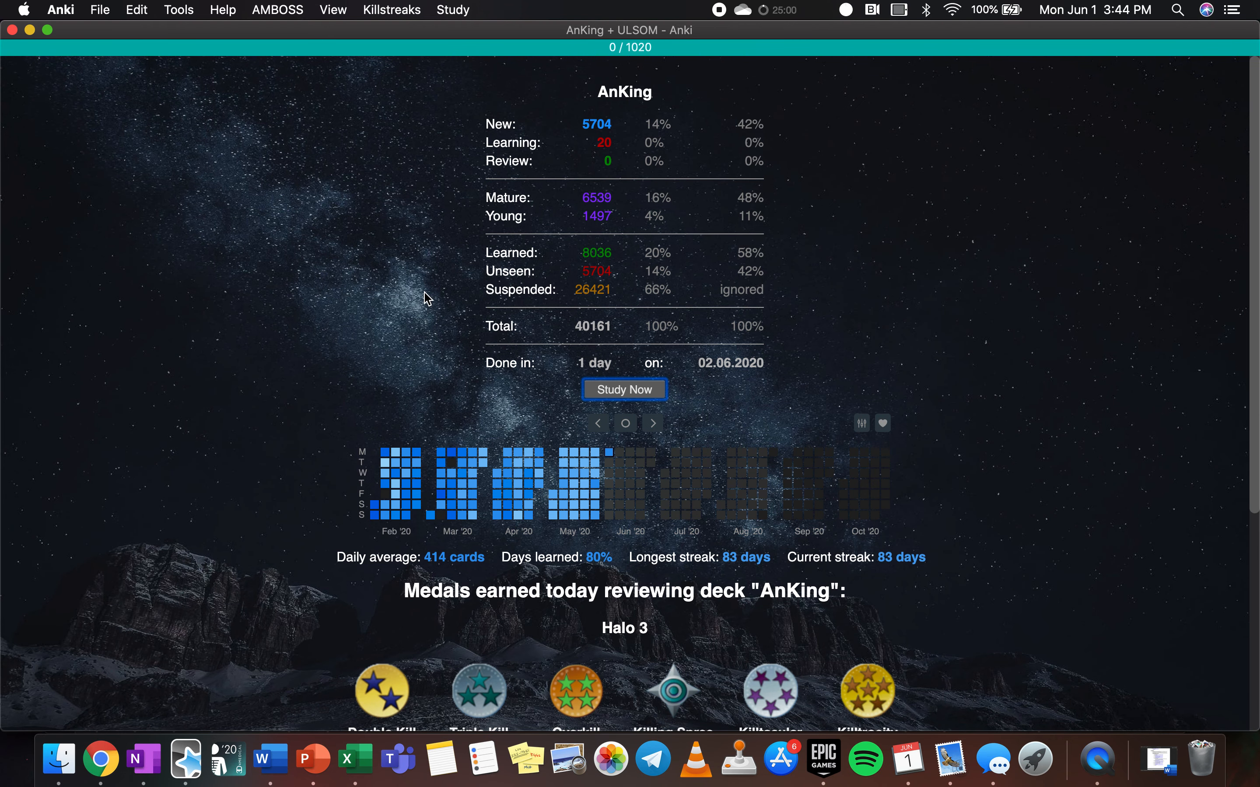
- List the AnKing deck's cards in the card browser, select them all for a look, and close the browser
left_click(364, 322)
key("b")
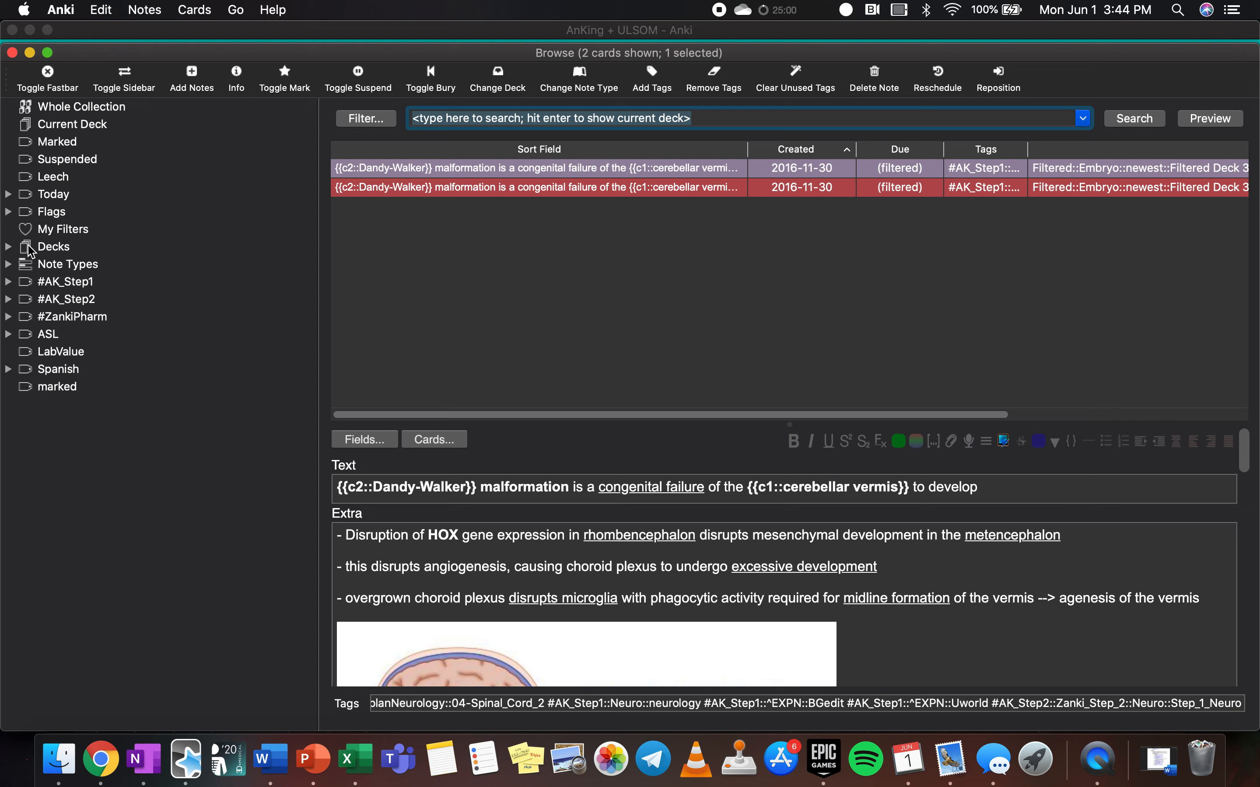
left_click(8, 246)
left_click(60, 270)
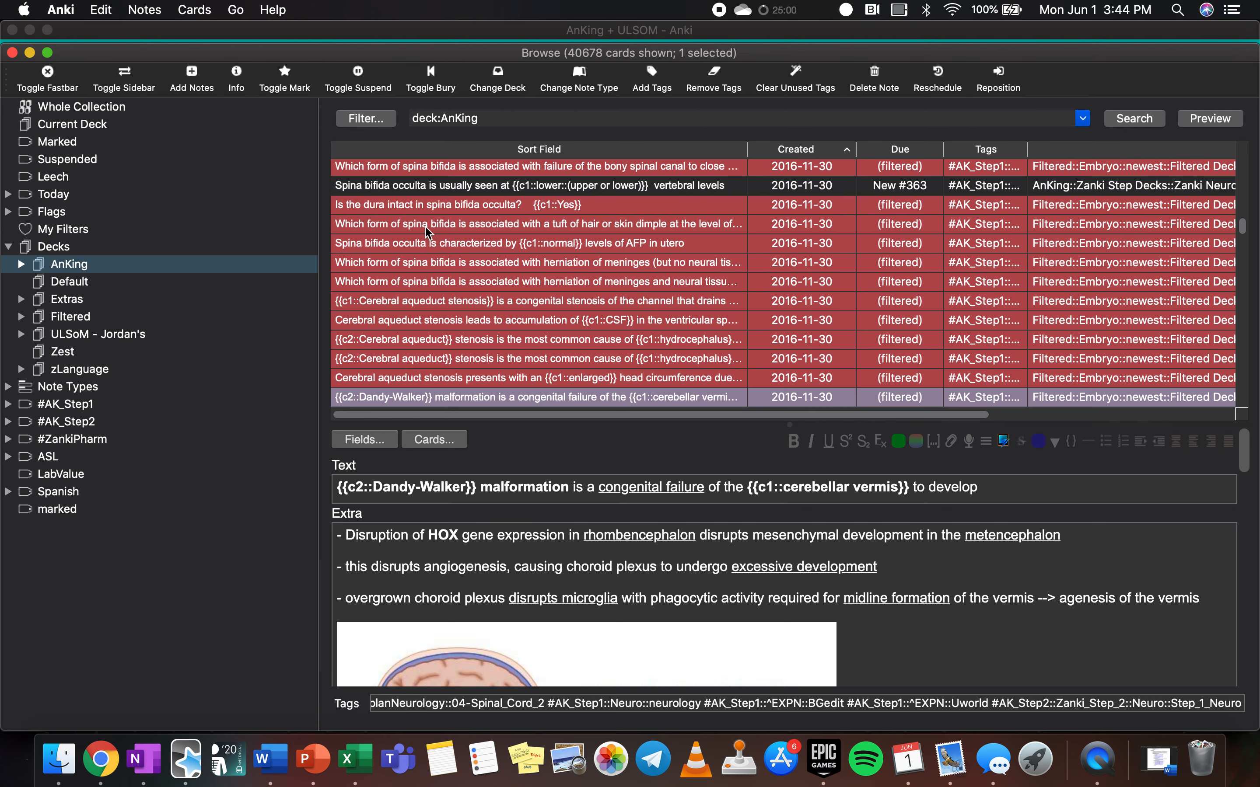
left_click(438, 243)
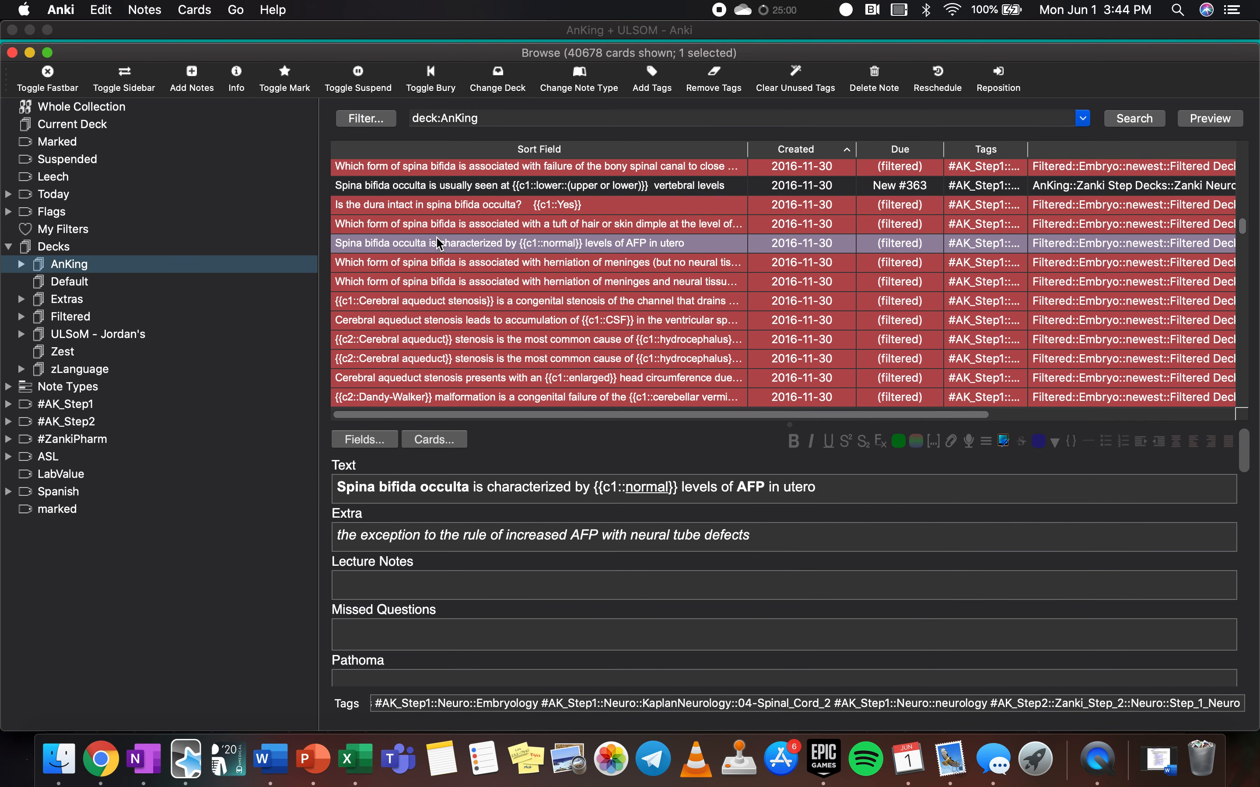
key("super+a")
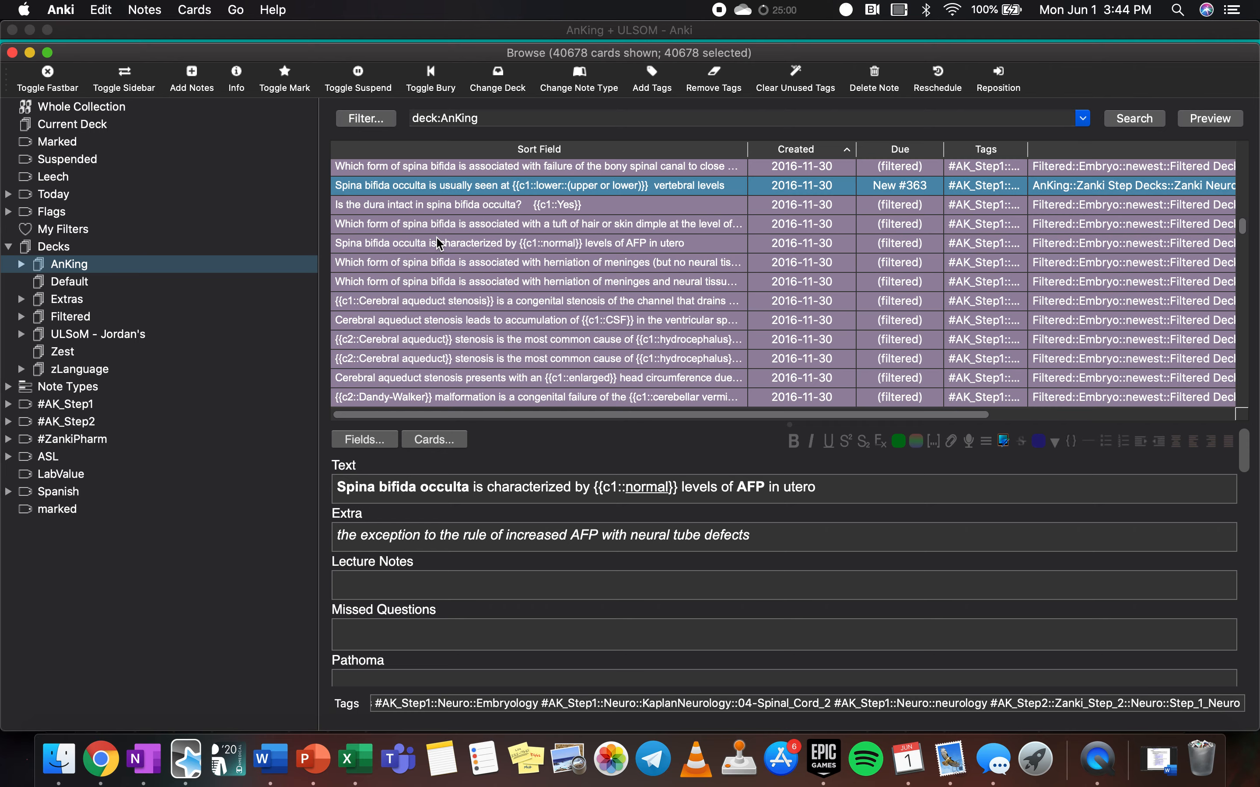
left_click(480, 247)
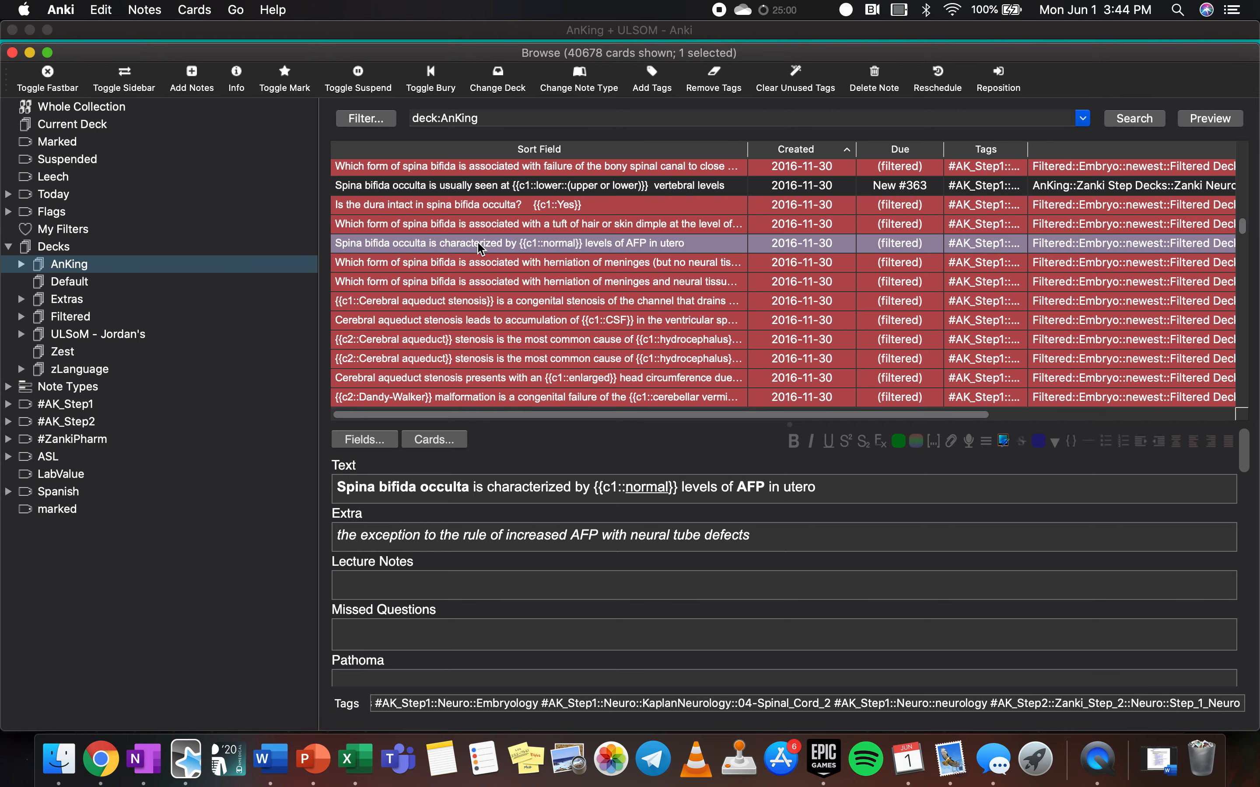
scroll(480, 247, "down", 5)
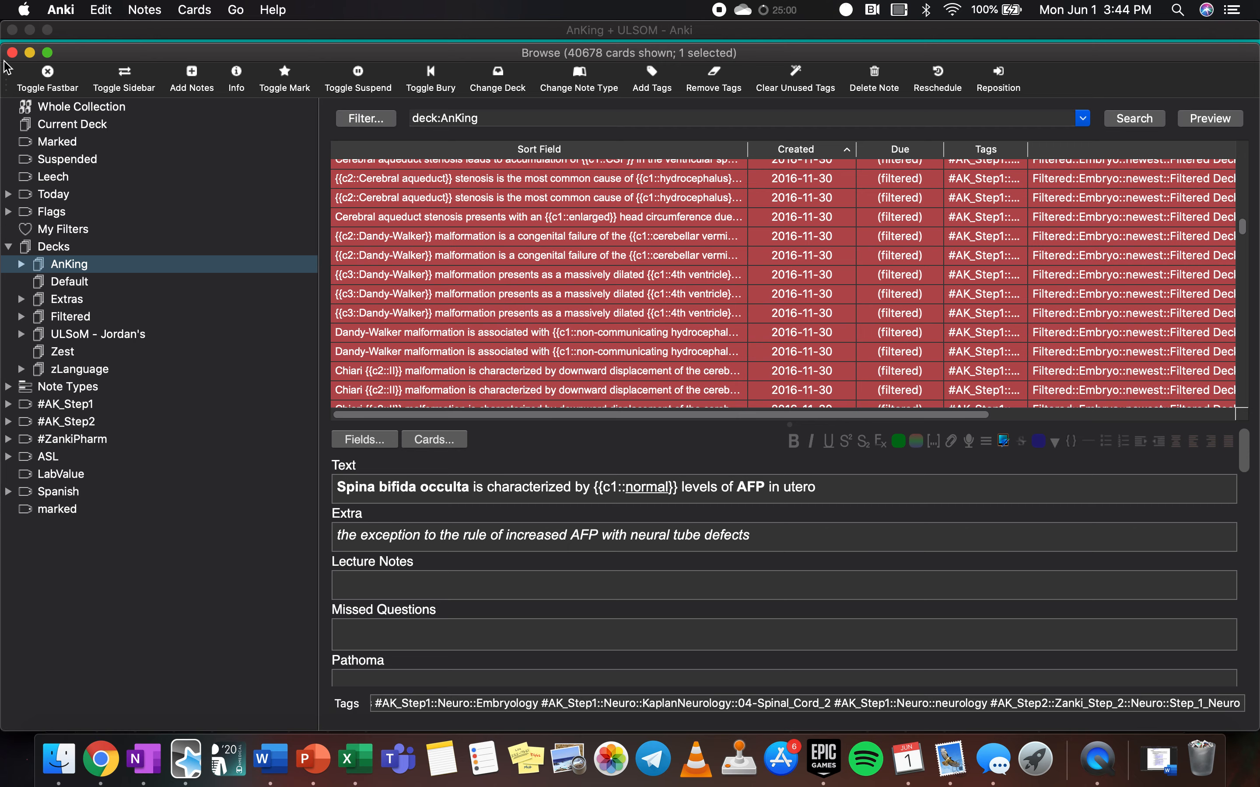
left_click(13, 52)
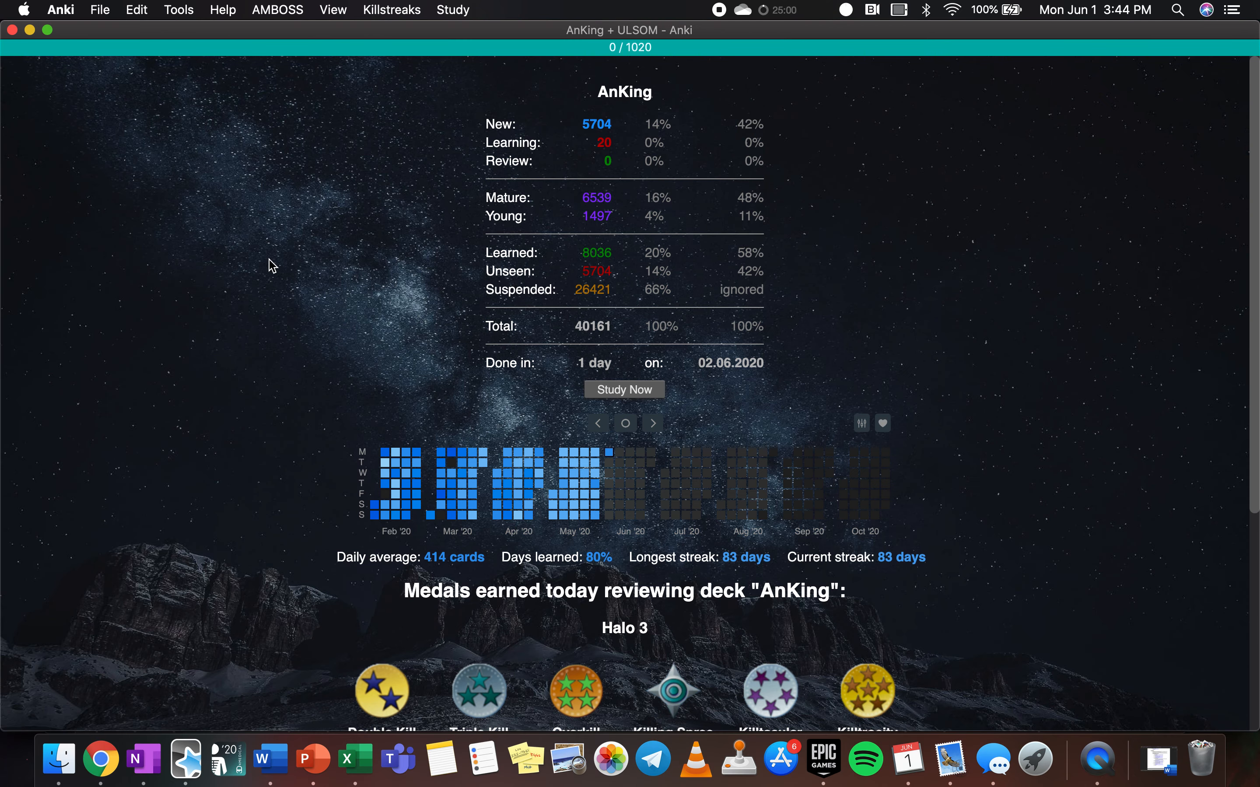
- Examine the Suspended and New counts in the AnKing deck's overview and return to the deck list
double_click(582, 289)
left_click(394, 361)
left_click_drag(588, 124, 625, 131)
left_click(625, 131)
key("d")
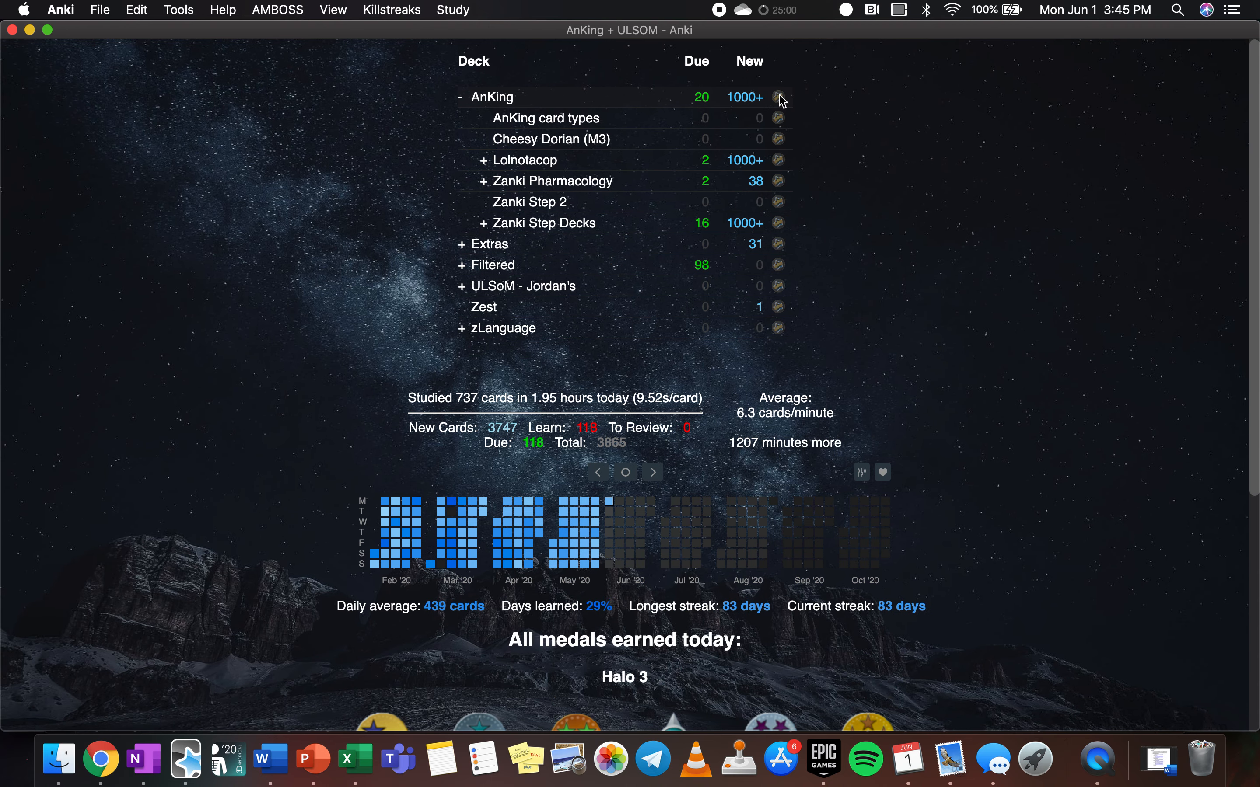
- Open the AnKing deck's options and examine the new-card steps in minutes and the graduating interval
left_click(781, 98)
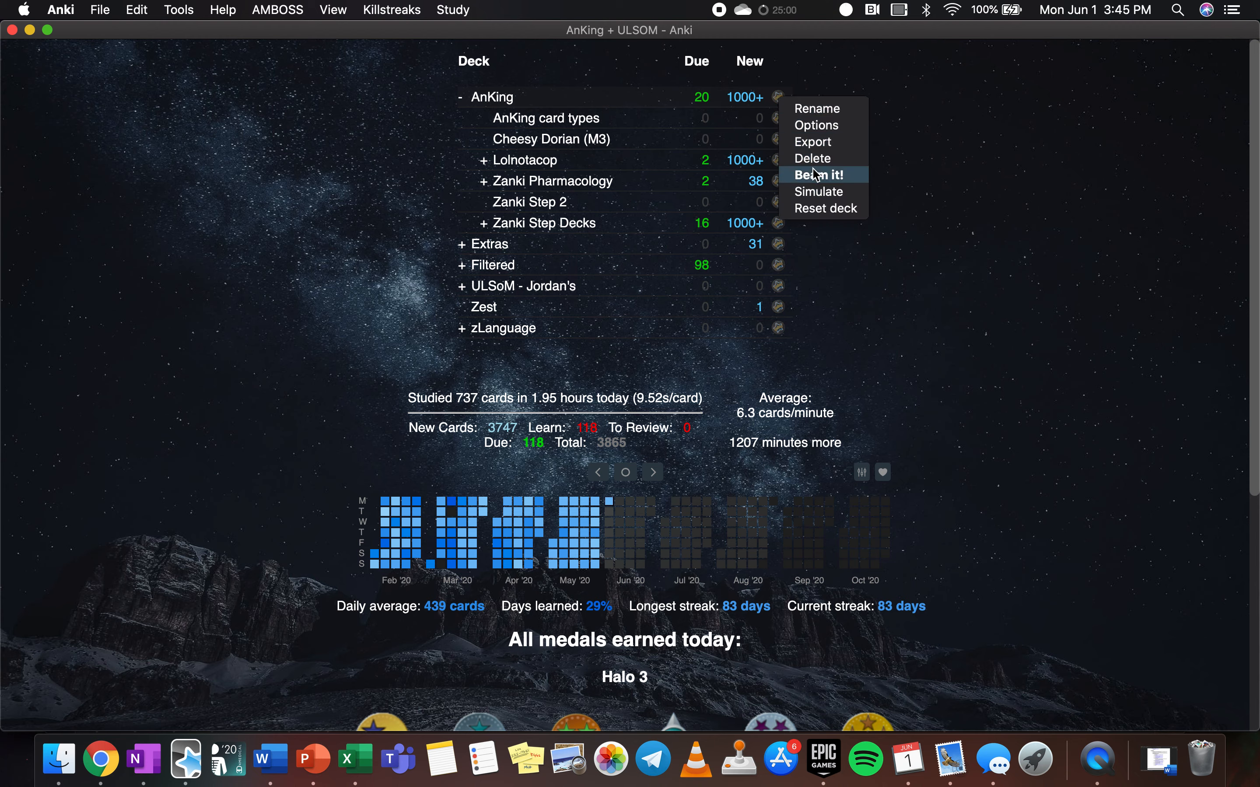
left_click(817, 125)
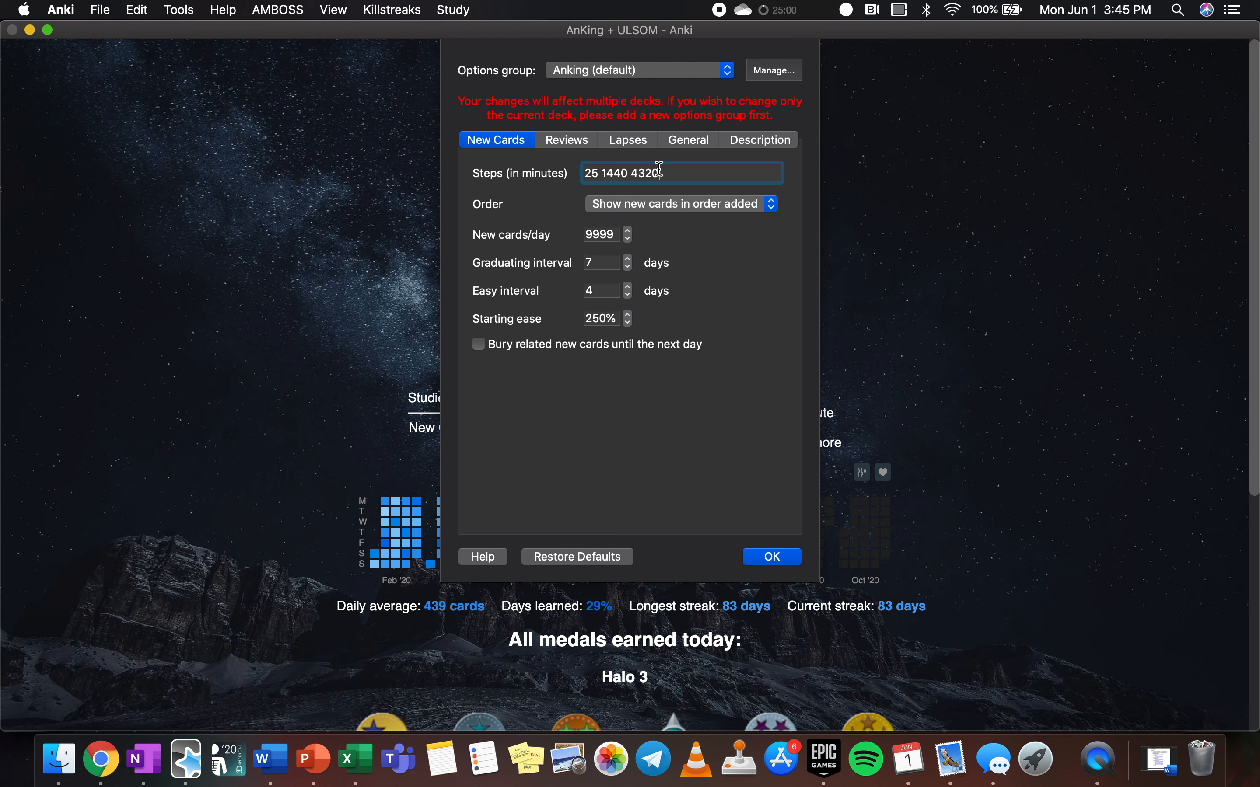
left_click(596, 173)
double_click(651, 173)
left_click(603, 262)
left_click(669, 174)
key("shift+Left")
key("shift+Left")
key("shift+Left")
key("shift+Left")
left_click(614, 175)
double_click(617, 173)
- Try adding an extra step of 60 and 120 minutes after 25 in the new-card steps and remove it again
left_click(679, 169)
type("60")
key("BackSpace")
key("BackSpace")
type("120")
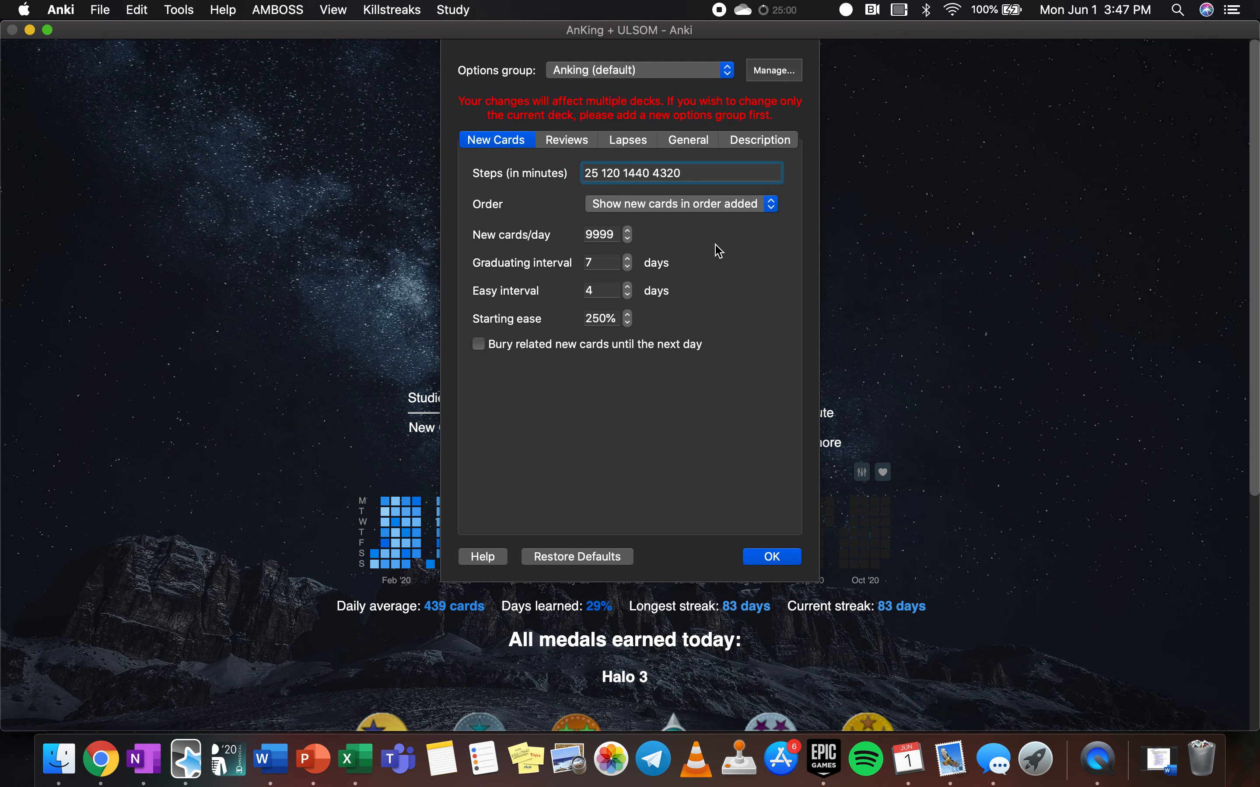
key("BackSpace")
key("BackSpace")
key("BackSpace")
key("BackSpace")
- Examine the maximum reviews per day and the new interval after lapses, and close the deck options
left_click(571, 143)
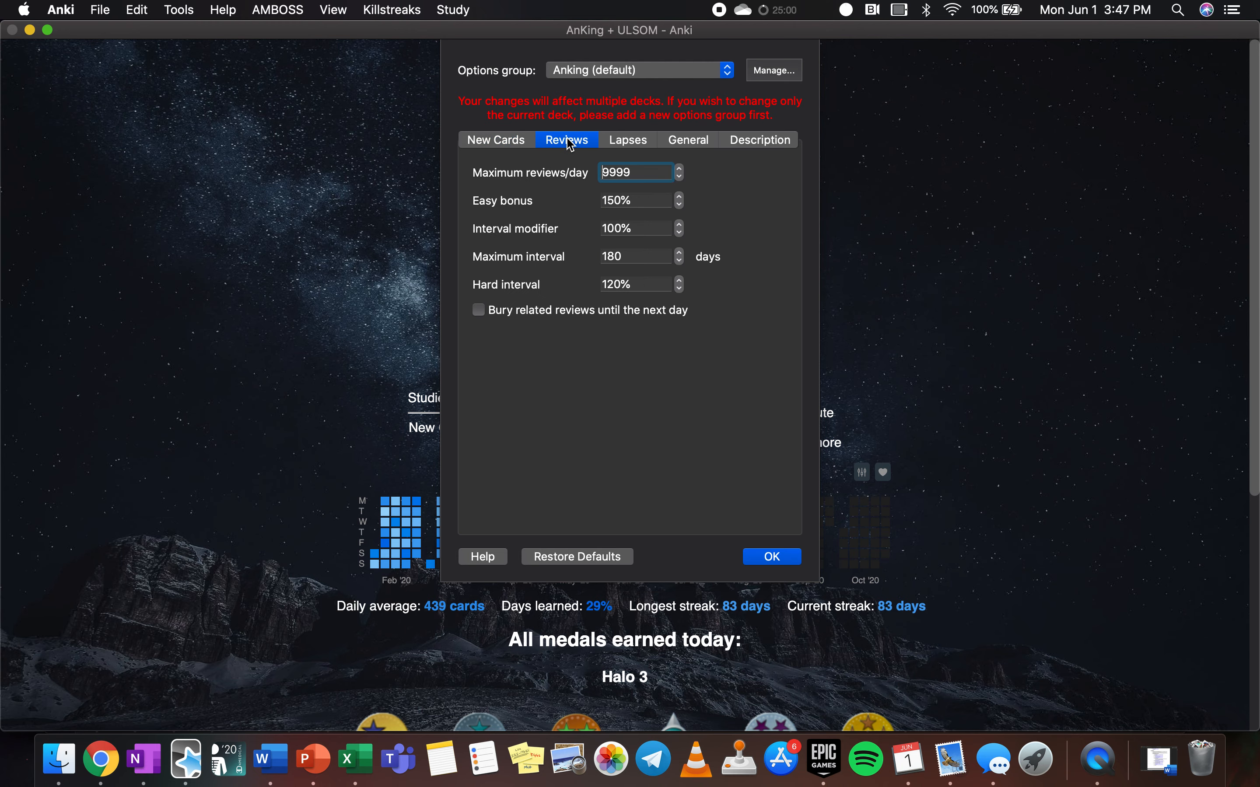
left_click(641, 175)
double_click(640, 175)
left_click(627, 144)
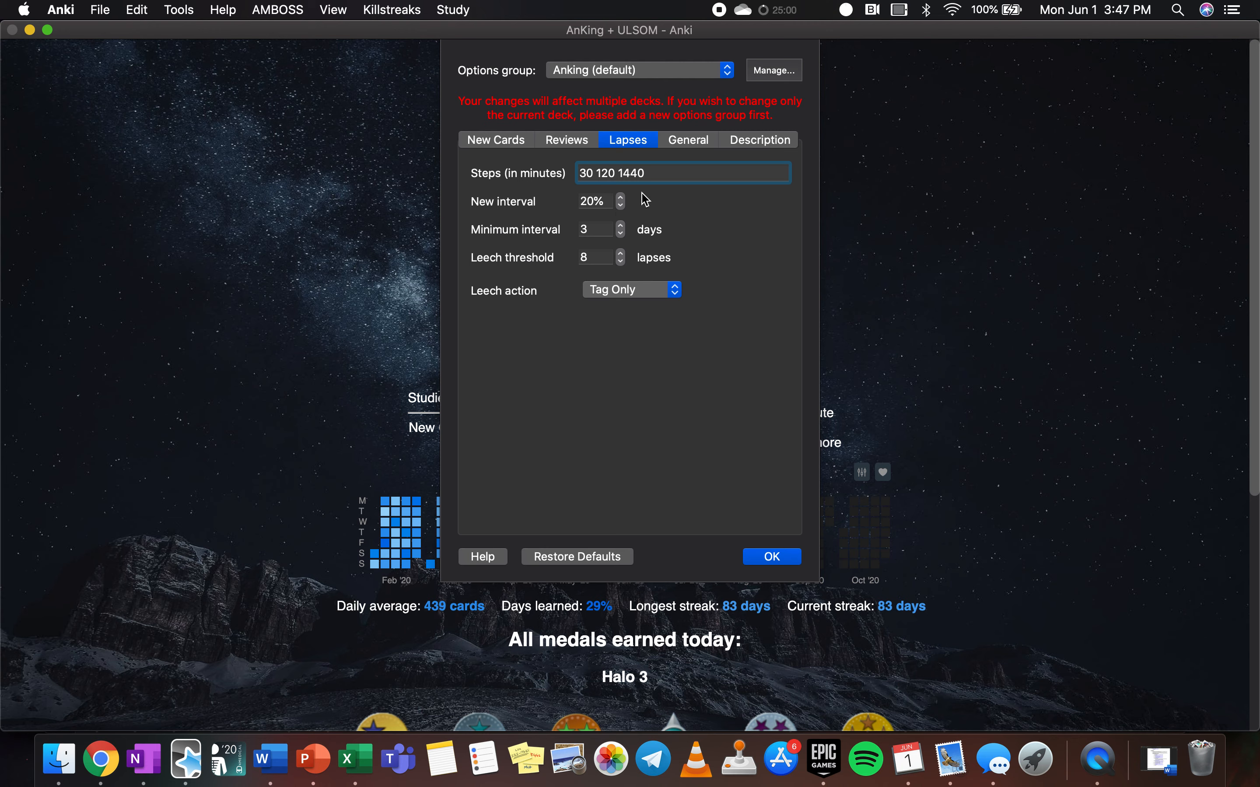
left_click(603, 201)
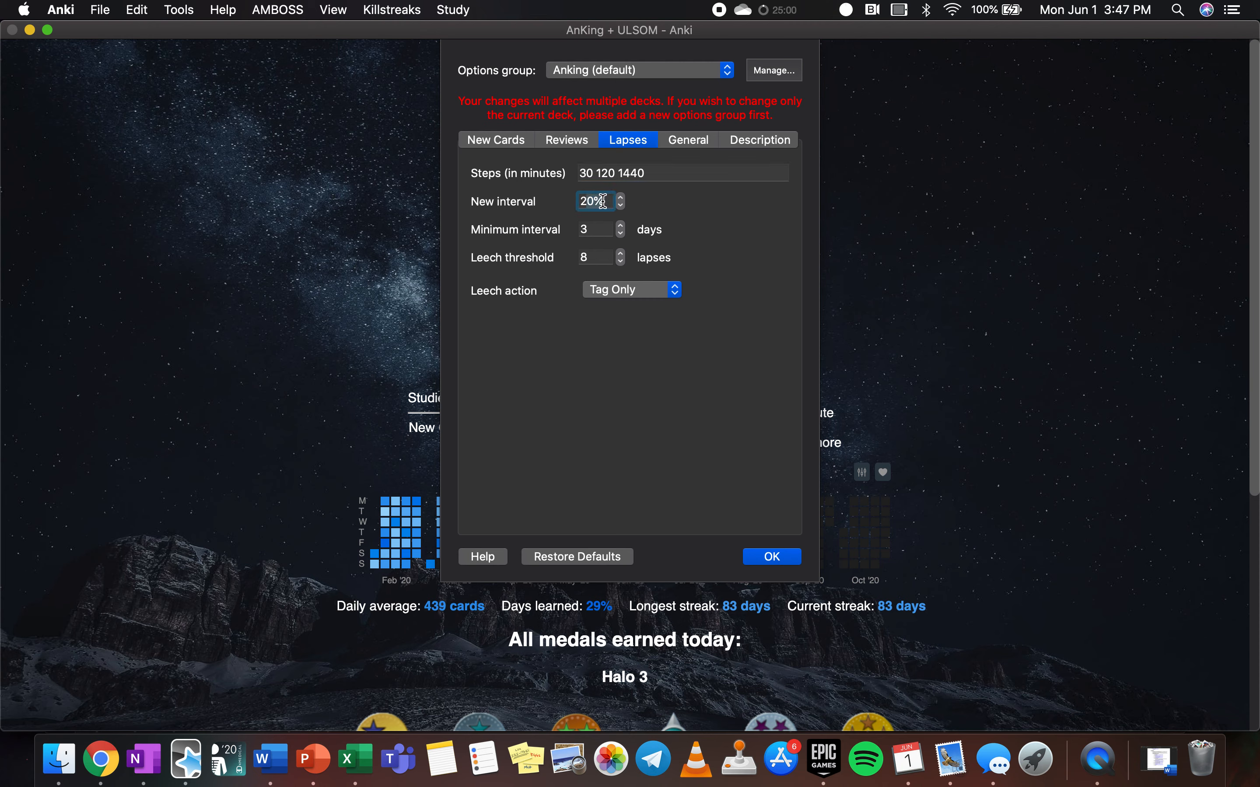
left_click(774, 557)
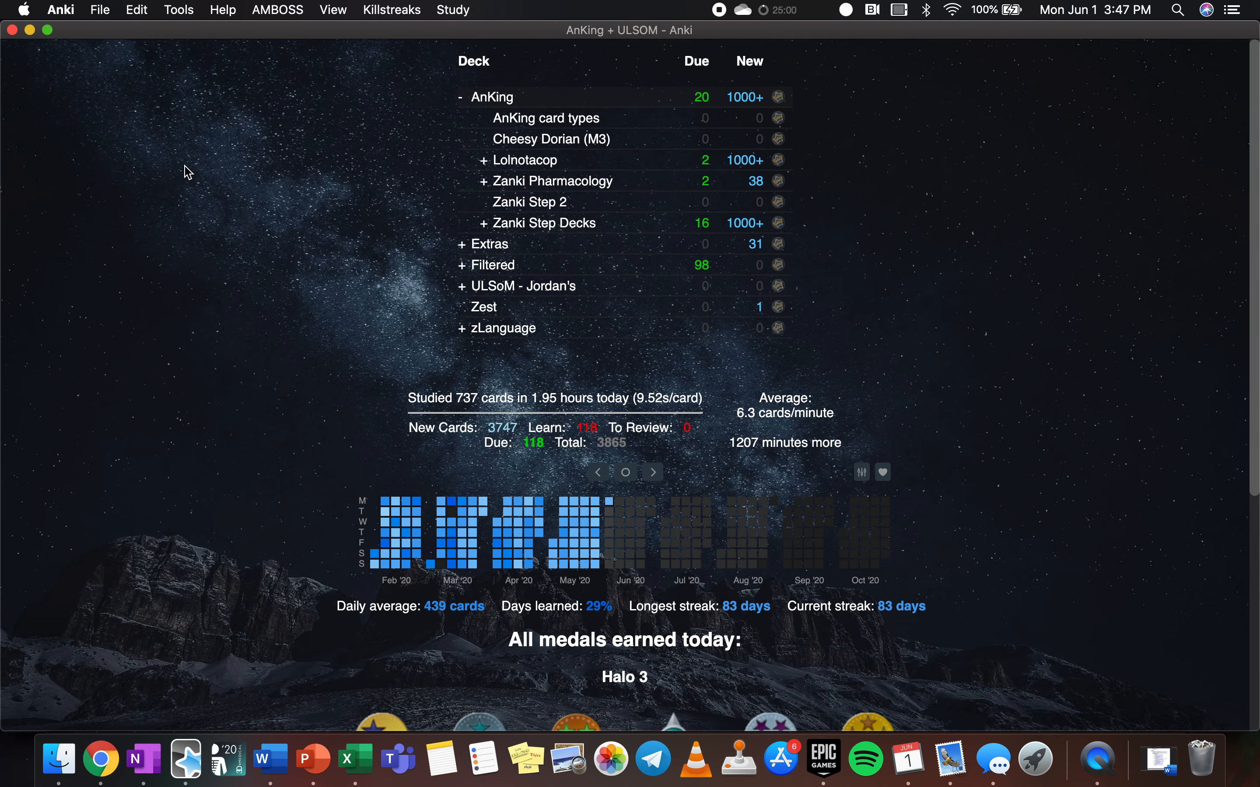
- Look over the basic preferences, including the Anki 2.1 scheduler option, and close them
left_click(65, 11)
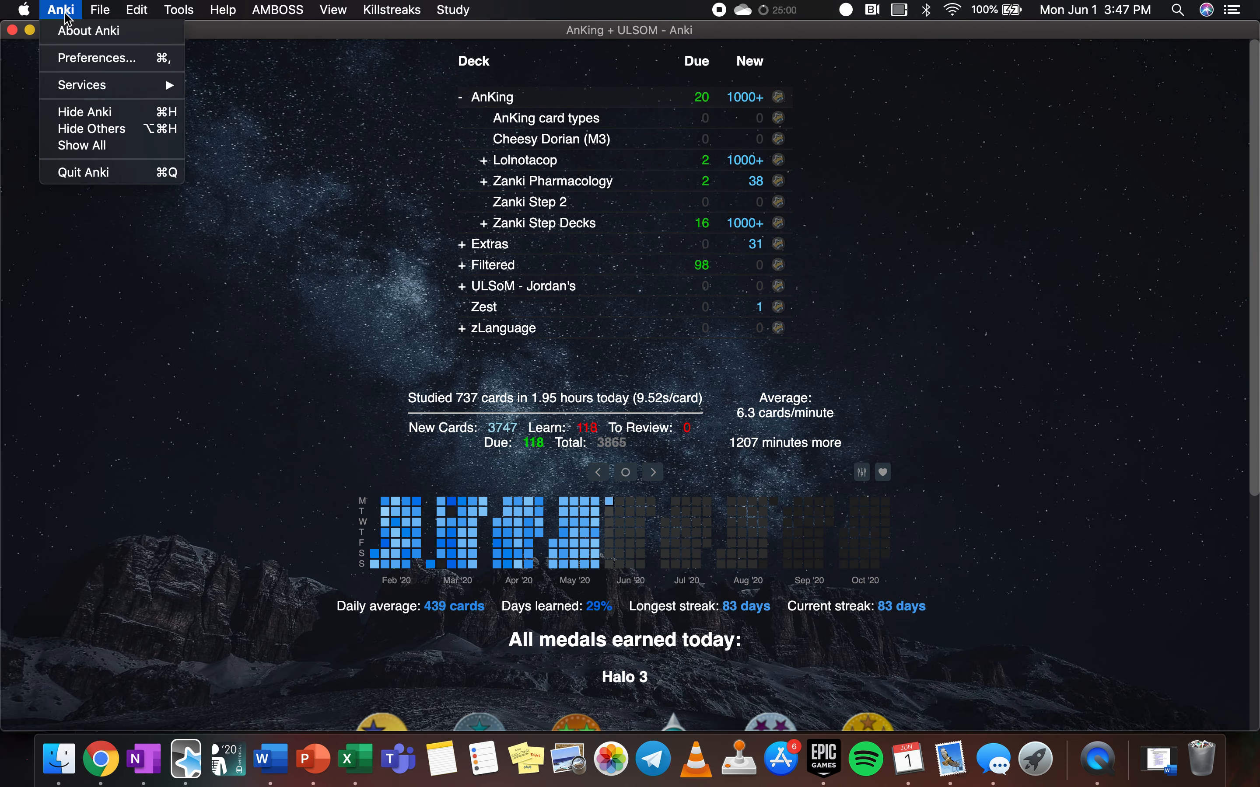
left_click(106, 61)
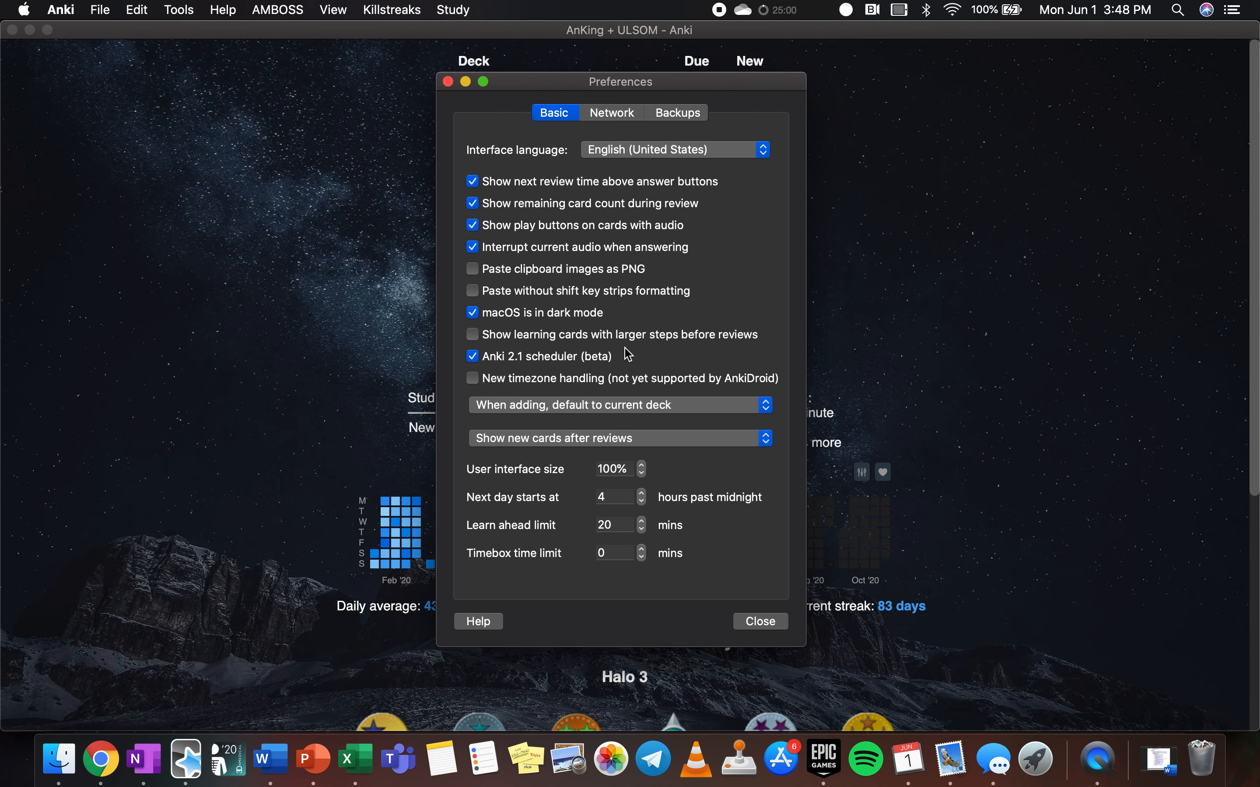
left_click(760, 628)
- Reopen the AnKing deck's options, examine the lapse steps and the maximum review interval, and close the options
left_click(781, 99)
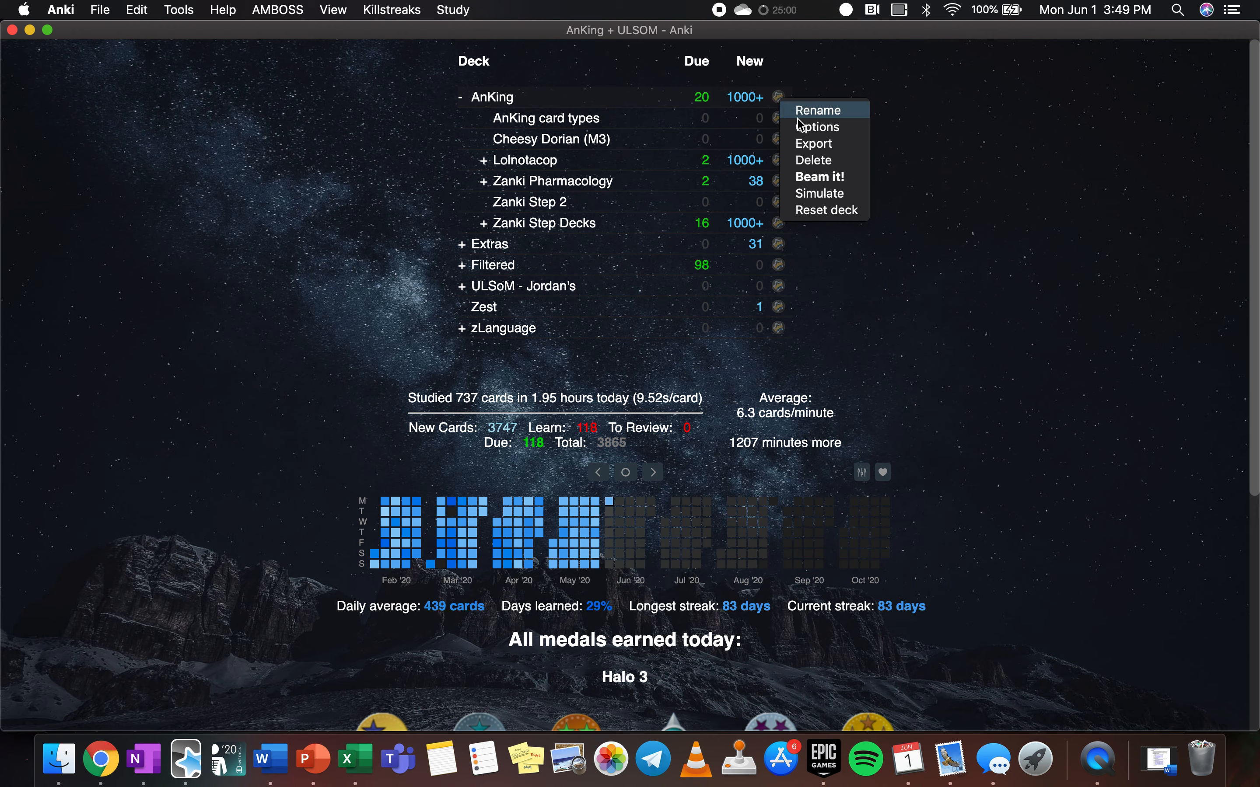
left_click(811, 128)
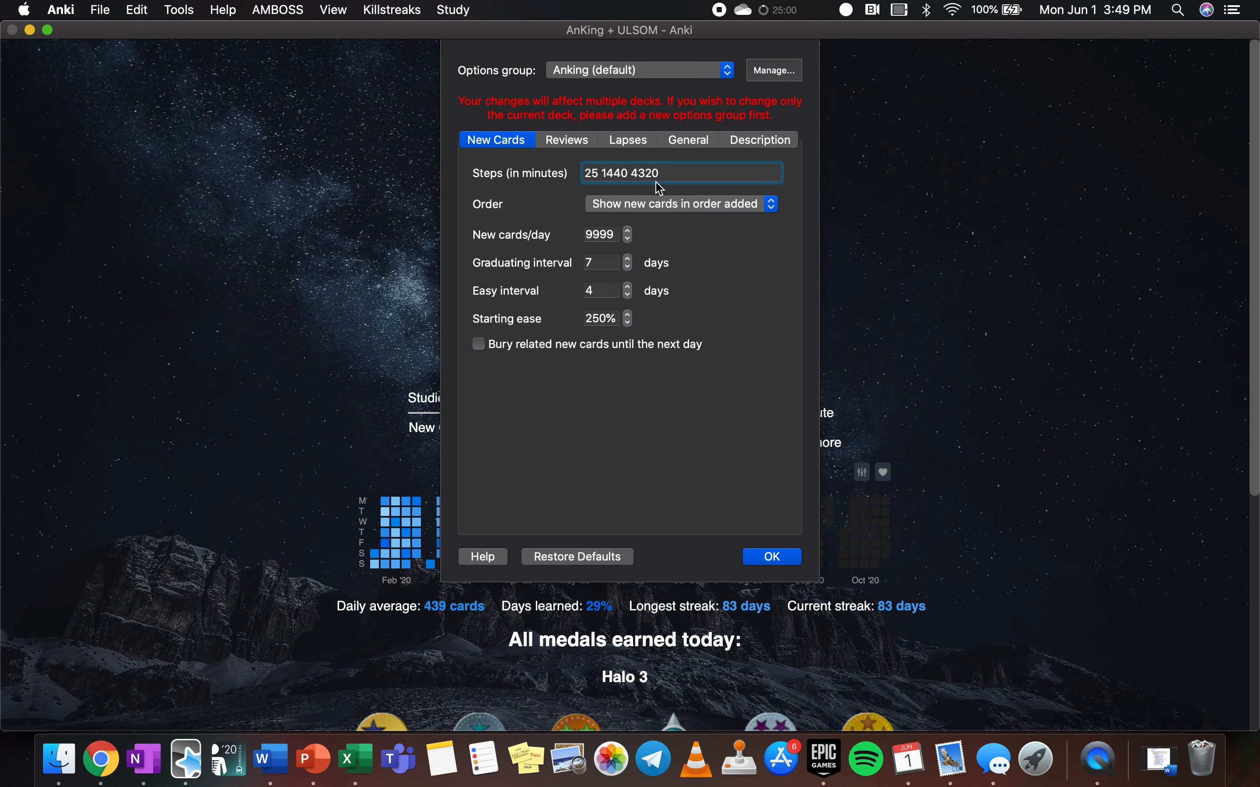
left_click(620, 139)
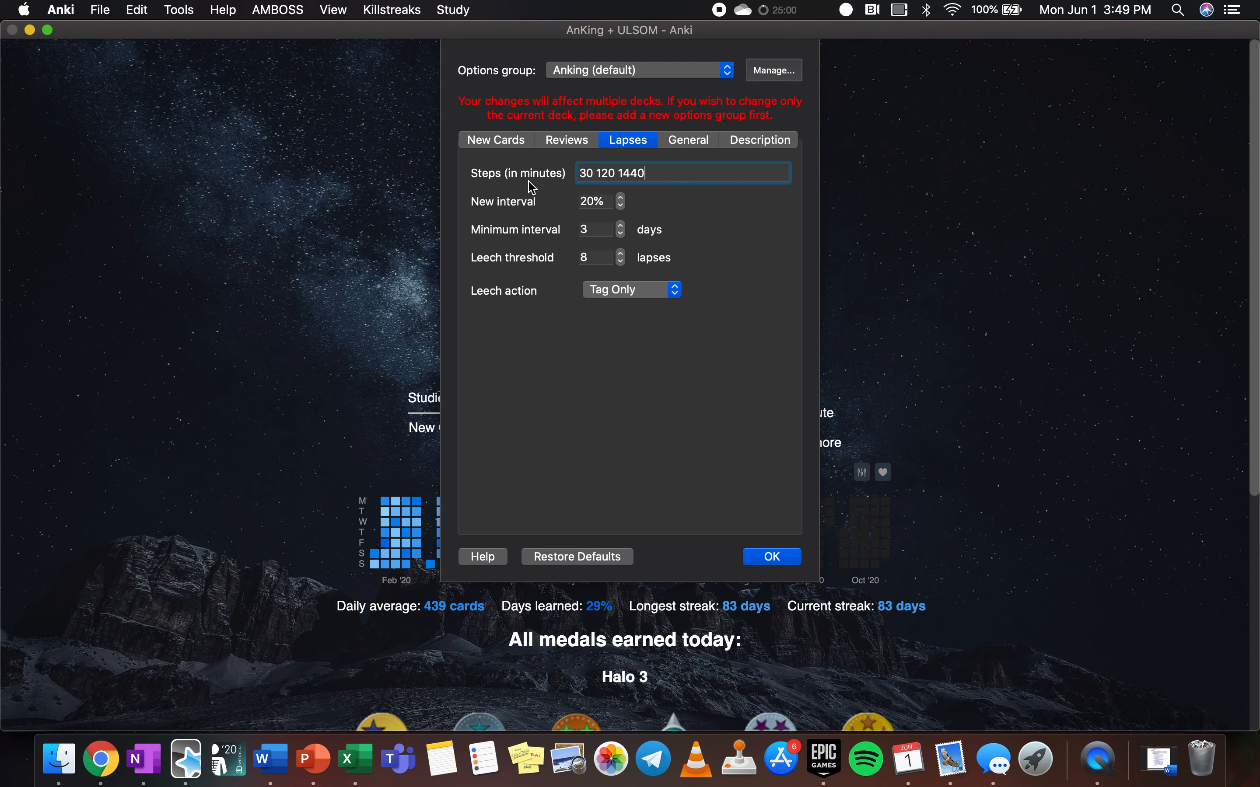
left_click(573, 139)
left_click(630, 142)
left_click_drag(658, 173, 570, 174)
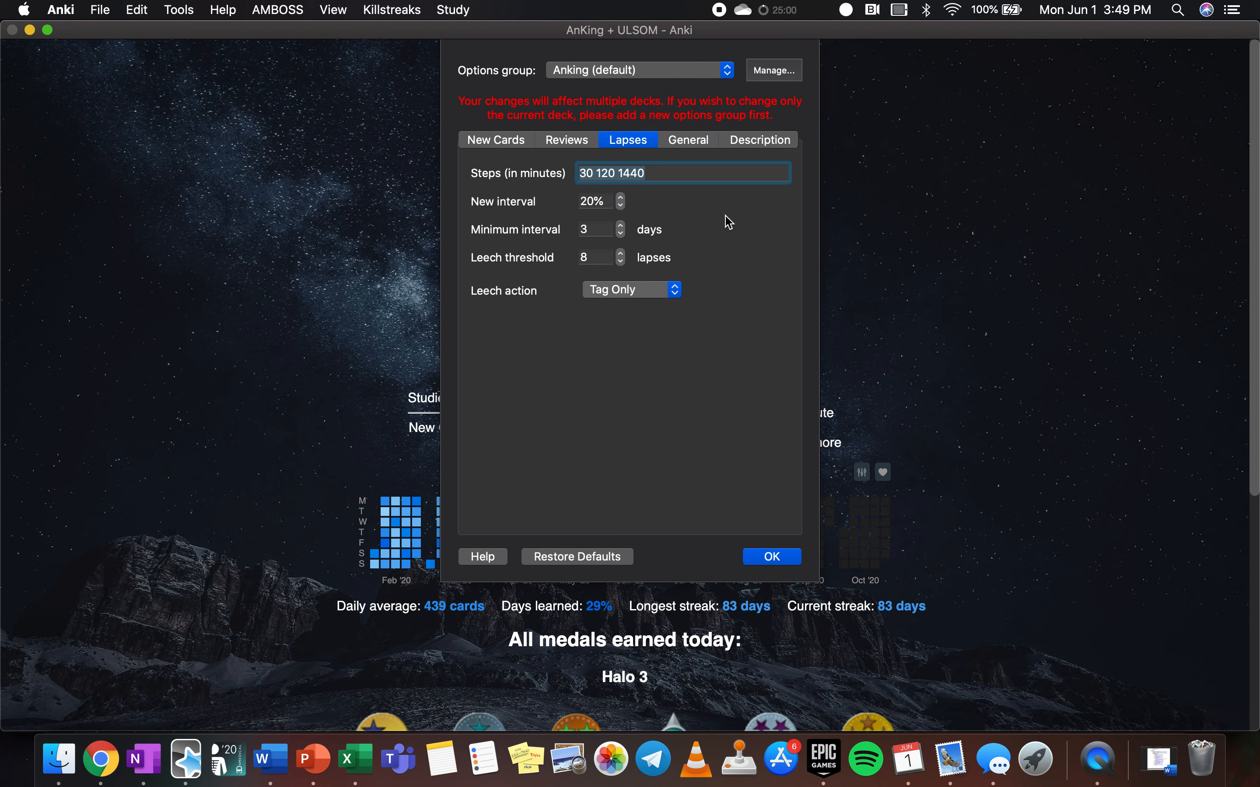
left_click(572, 149)
left_click(633, 255)
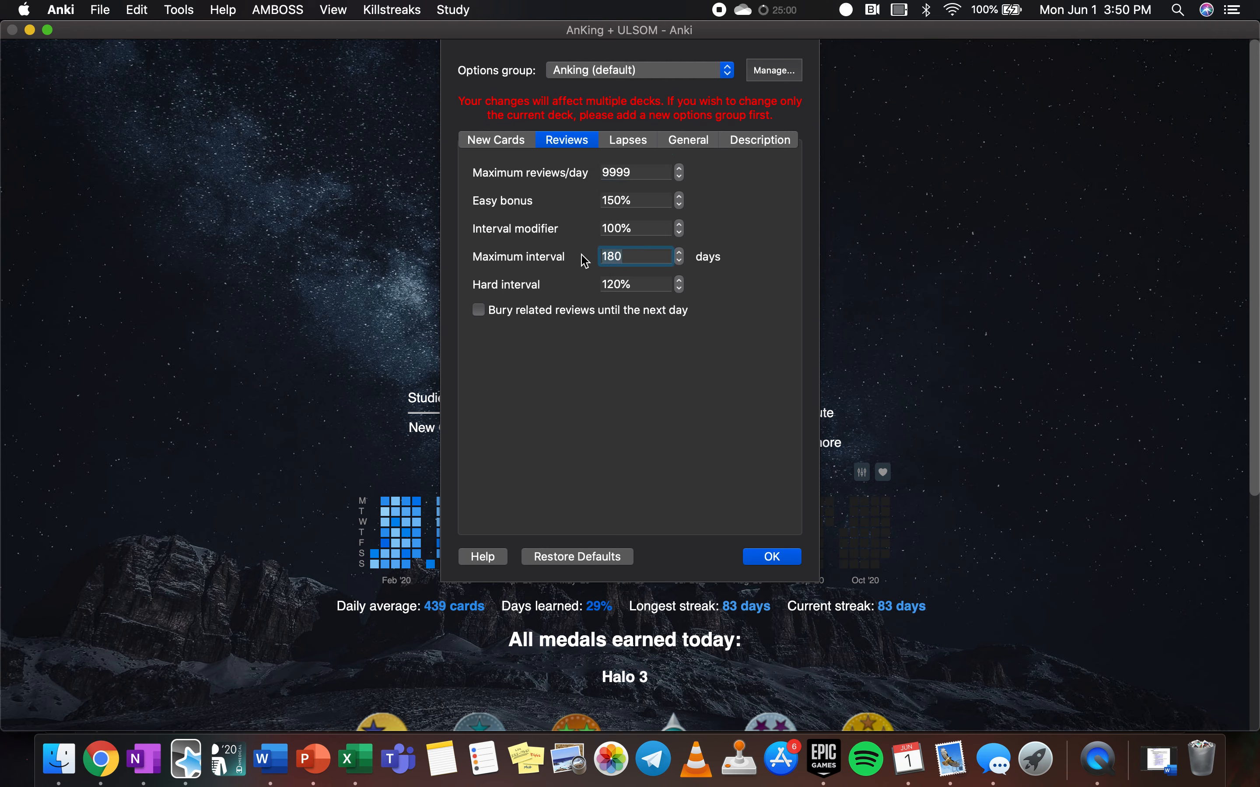
left_click(635, 257)
left_click(772, 557)
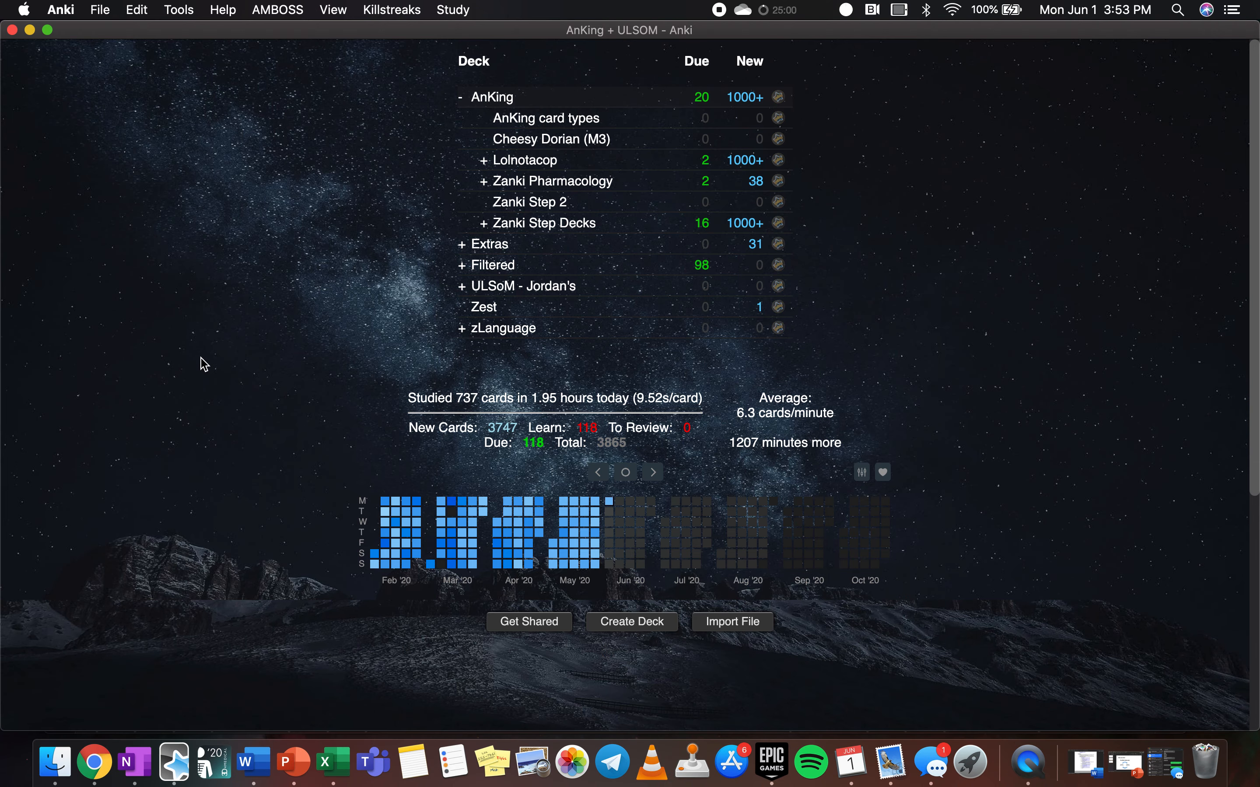
- Open the card browser and list the Zest deck's cards
key("b")
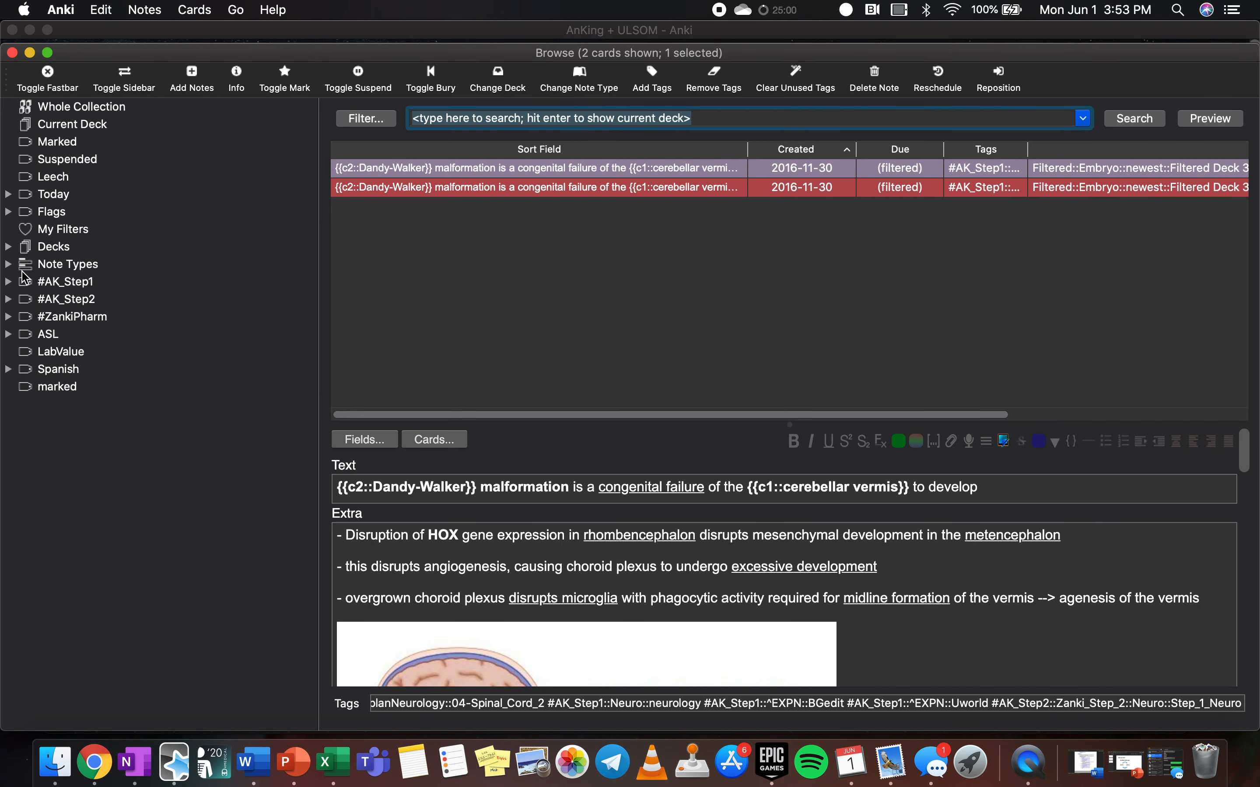
left_click(11, 248)
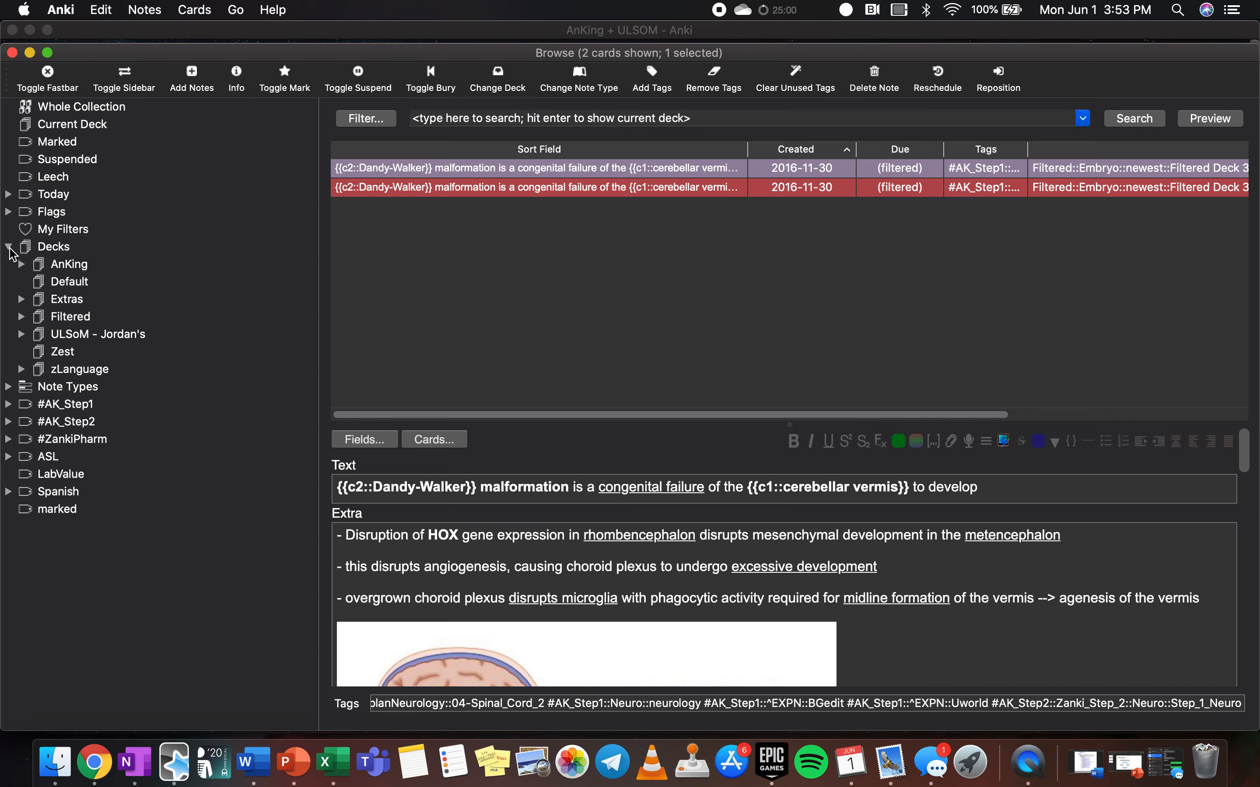
left_click(61, 355)
- Search the Zest deck's cards for dog, and narrow the search to dog cat
left_click(519, 122)
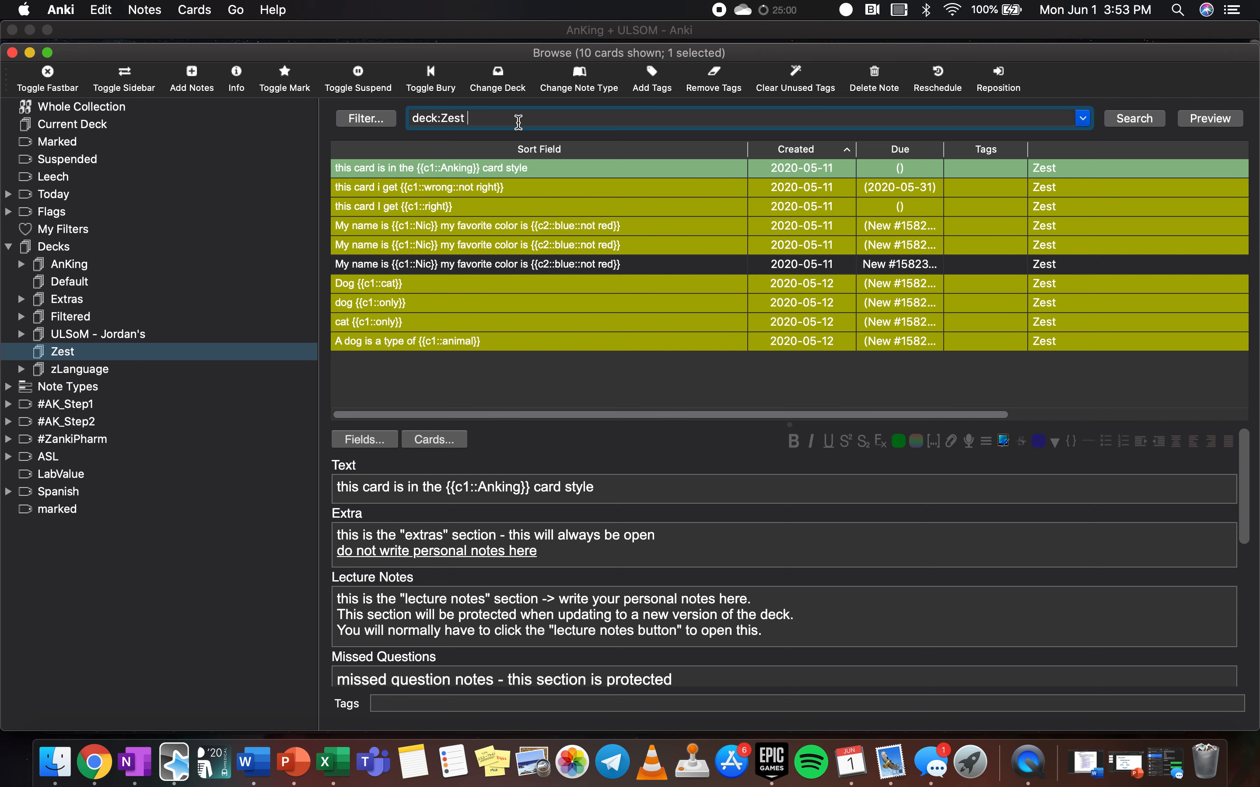
type("dog")
key("Return")
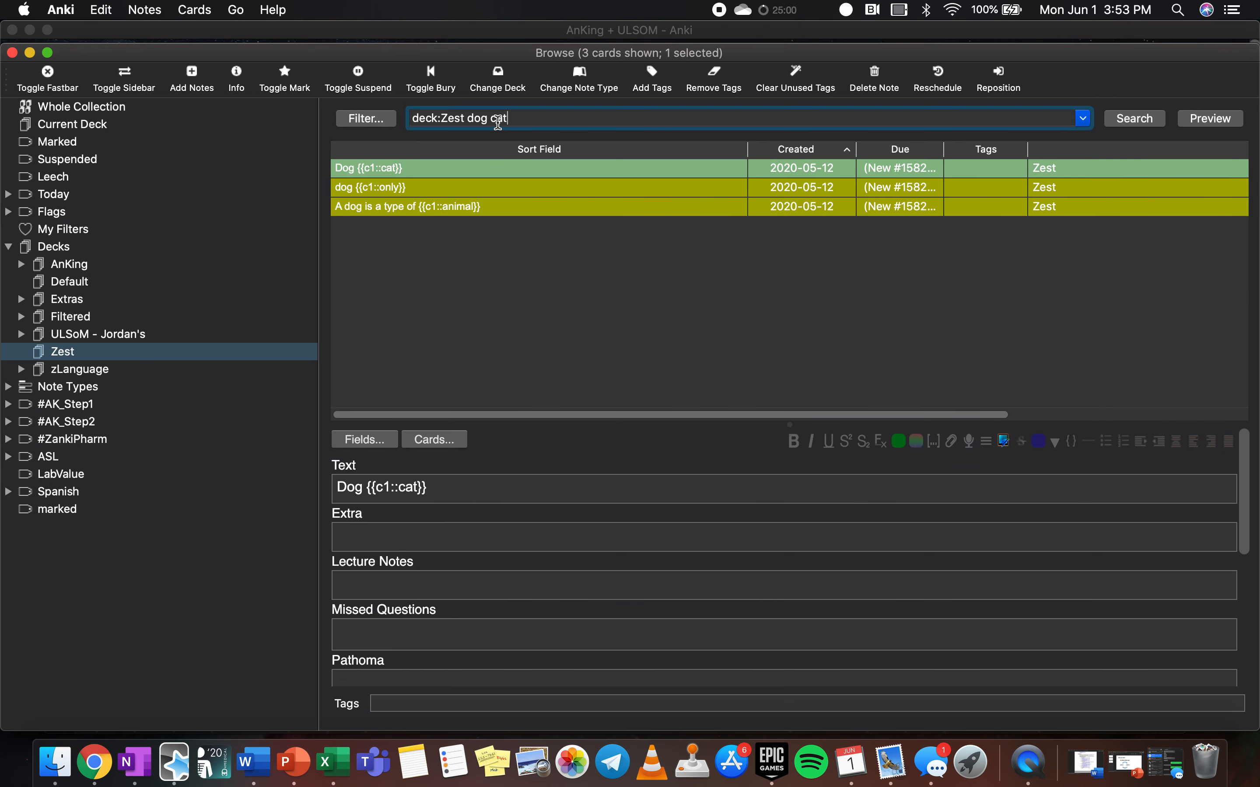
key("Return")
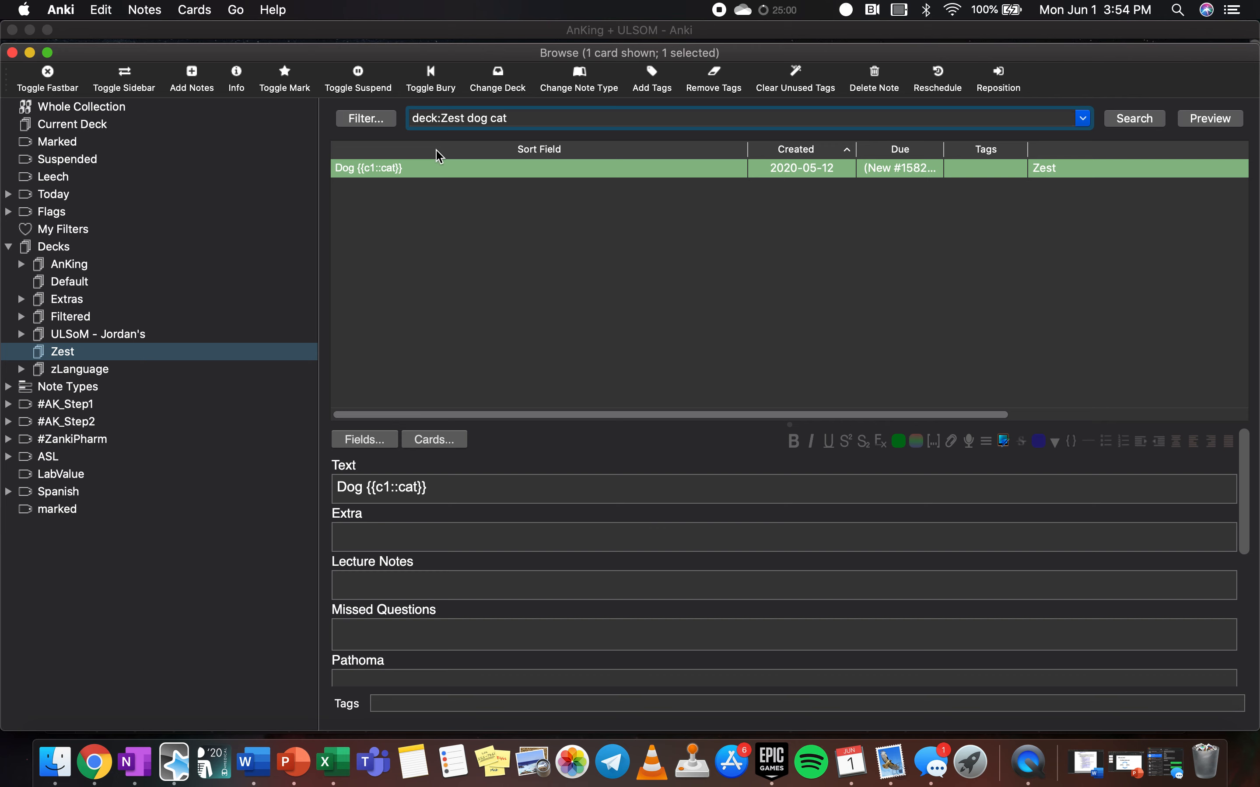
- Change the card search to deck:Zest dog or cat and look through the listed cards
left_click(491, 118)
type("or")
key("Return")
scroll(473, 221, "down", 1)
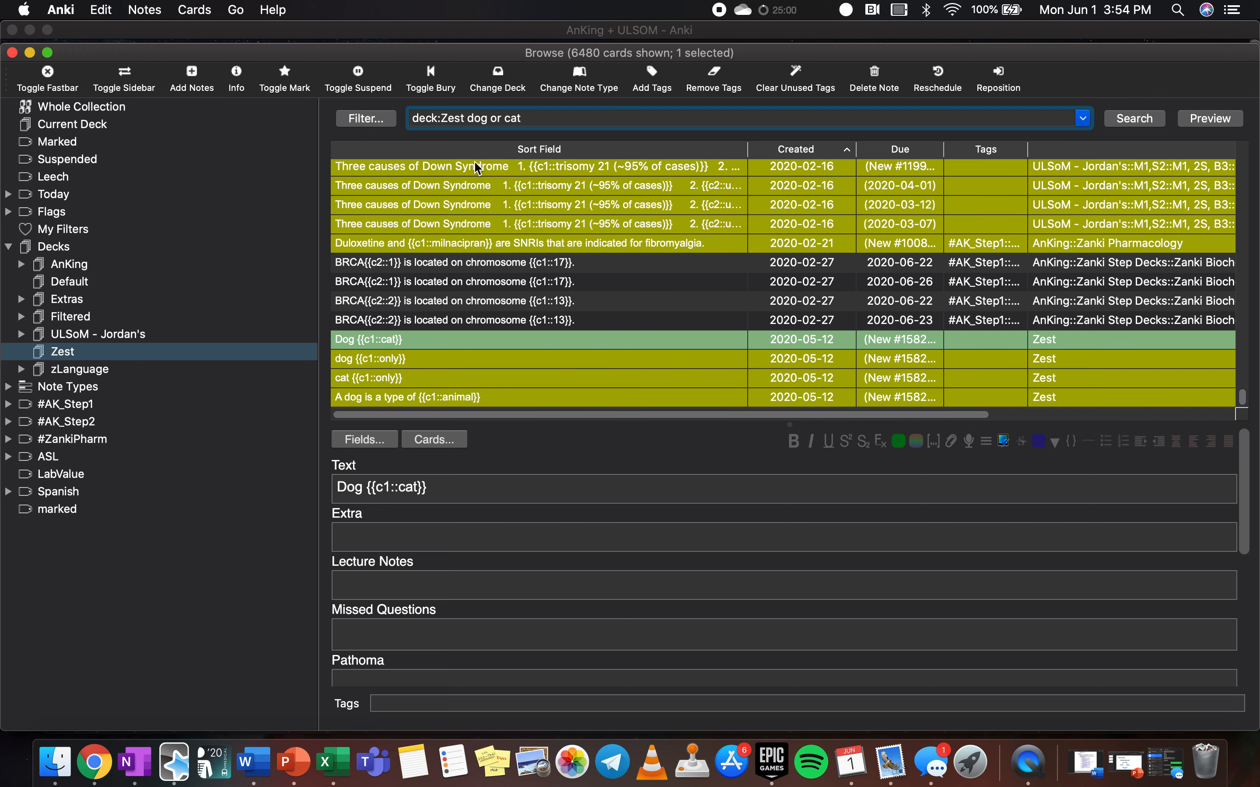
scroll(458, 219, "up", 1)
scroll(458, 219, "right", 1)
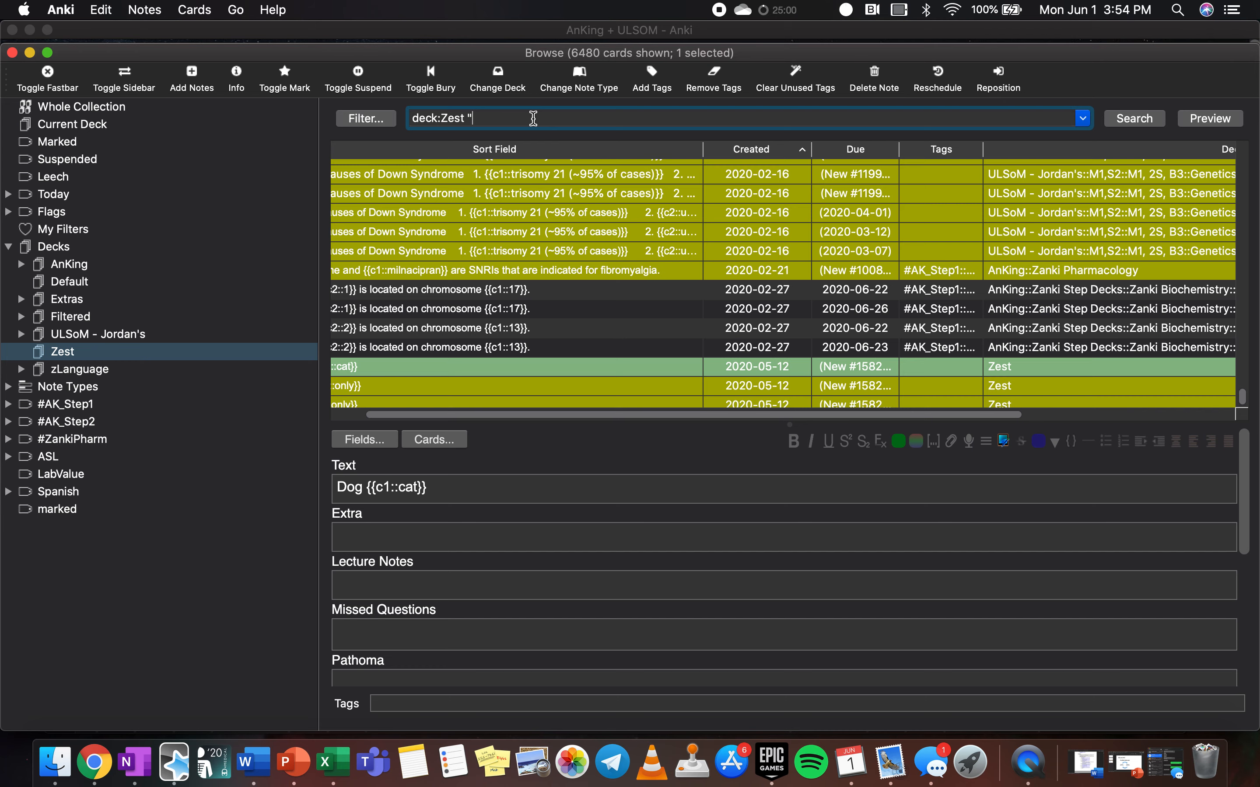
- Search the Zest deck for a quoted exact phrase containing cat
key("BackSpace")
type("cat\"")
key("Return")
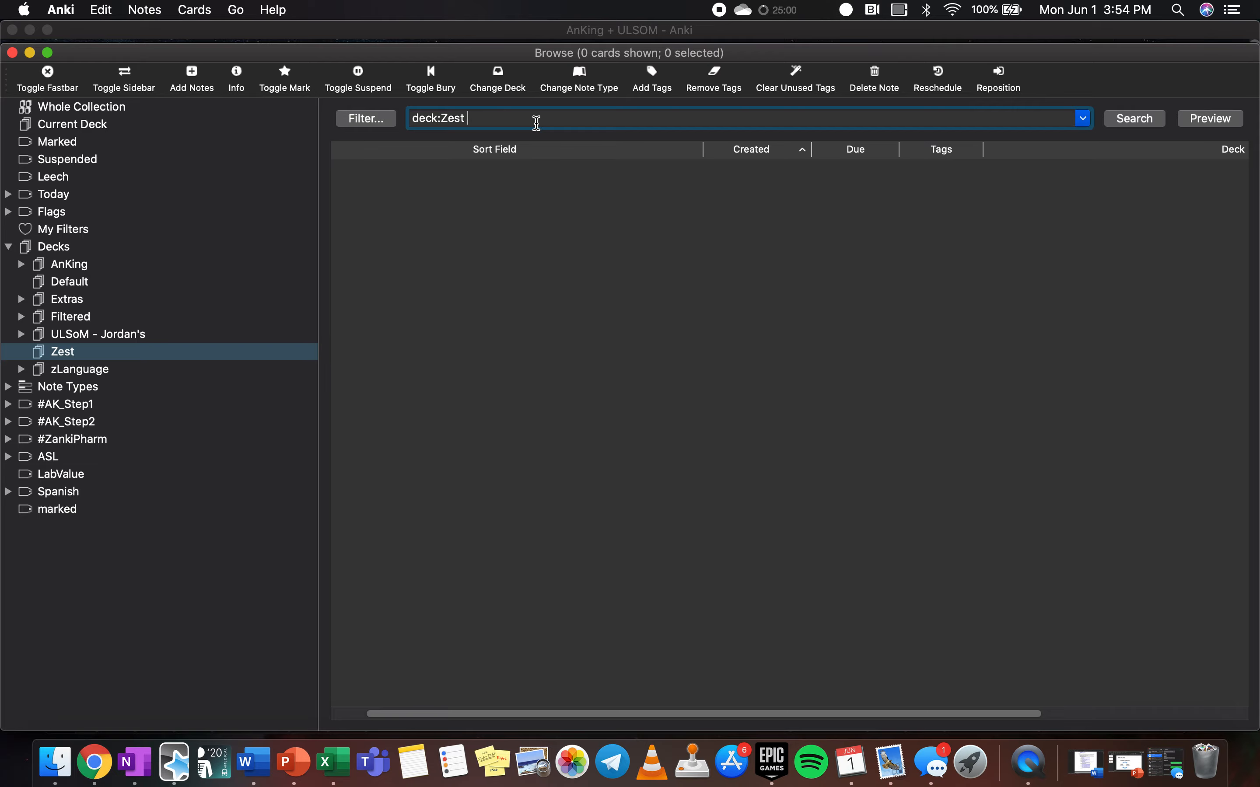
- Switch to the Anki howto ULSOM document in Word and find the notes on search terms, tags, flags and marked cards
key("ctrl+Up")
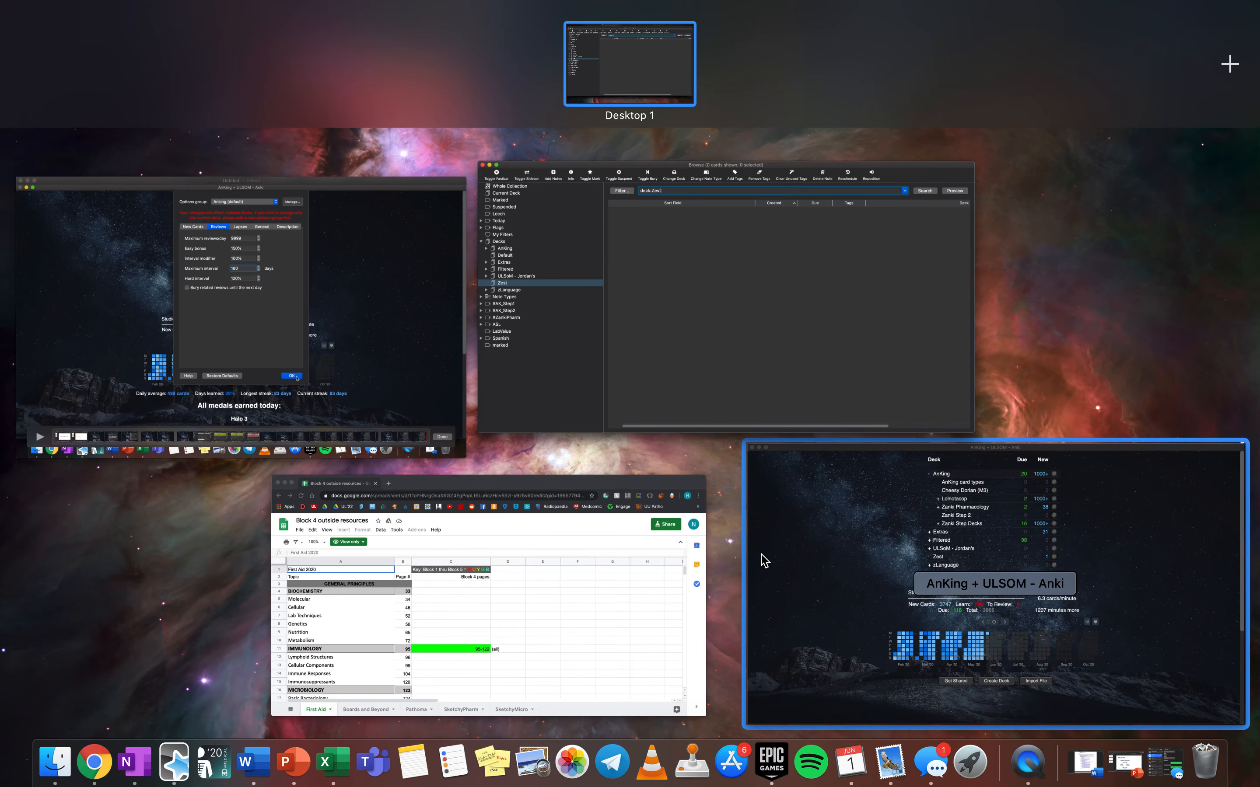
left_click(1085, 763)
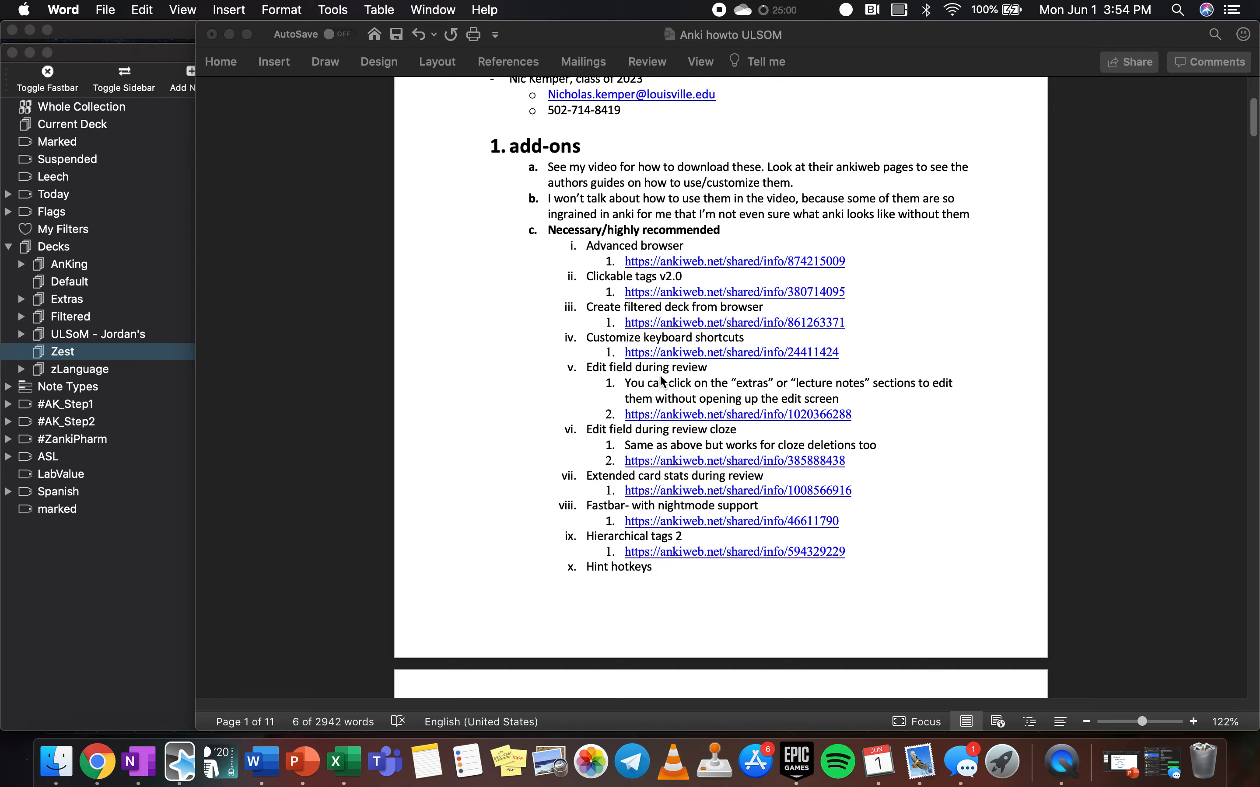
scroll(655, 382, "down", 2)
scroll(655, 382, "down", 20)
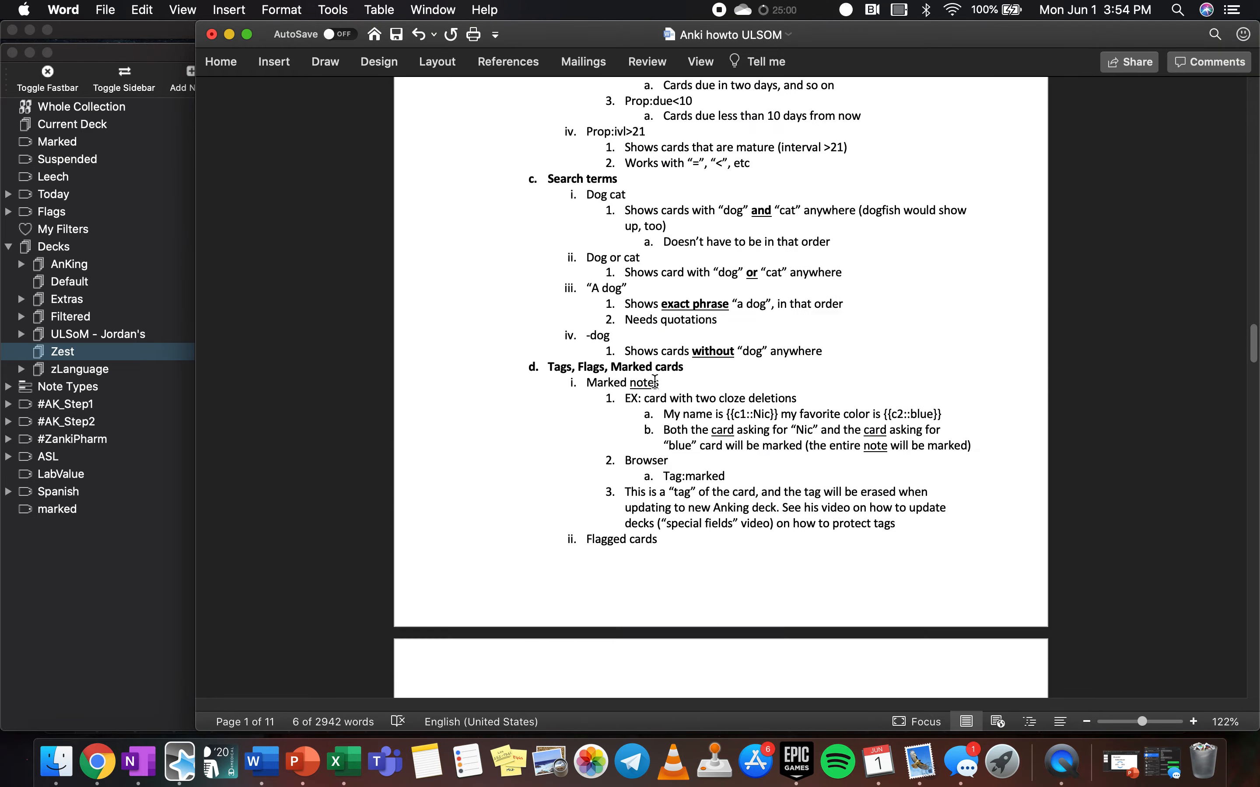
scroll(655, 382, "up", 10)
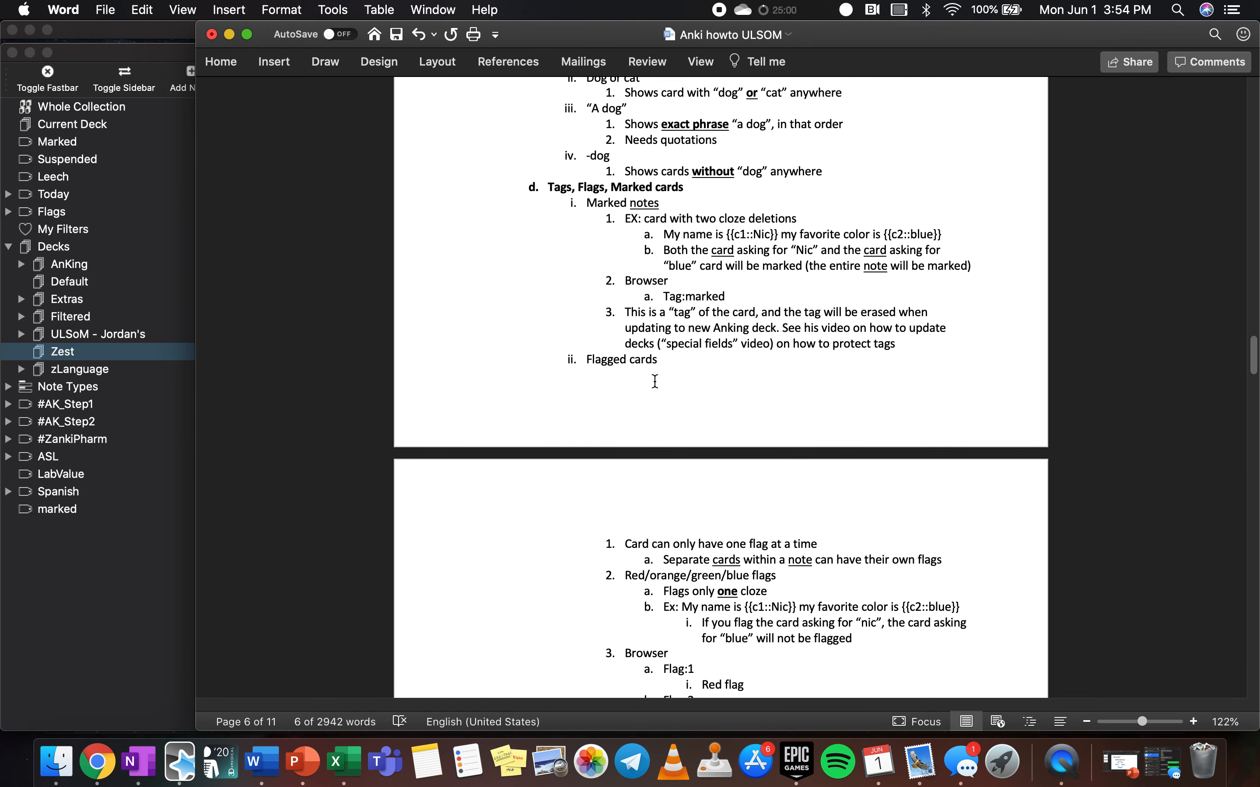
- Highlight the search-term notes in Word, and search the Zest deck in Anki's card browser for is:new -is:suspended
left_click_drag(828, 359, 581, 221)
scroll(581, 221, "up", 5)
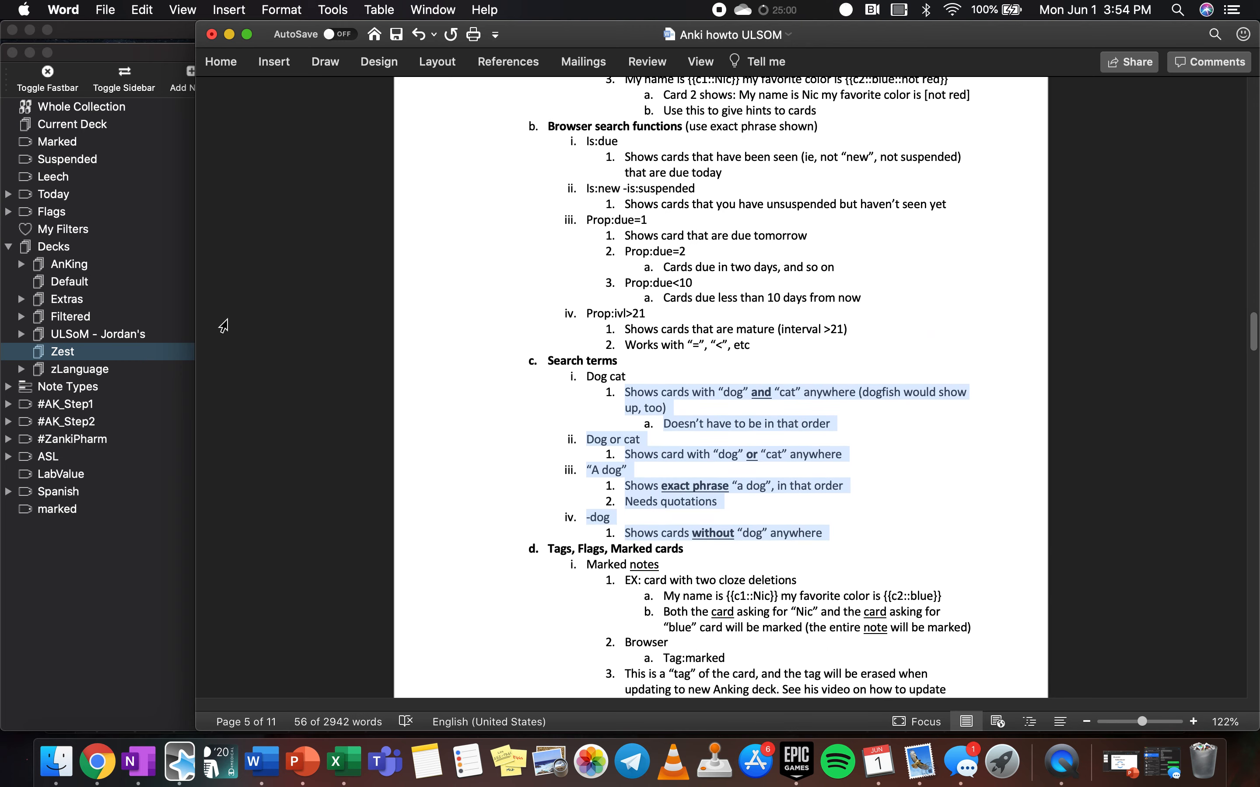
left_click(143, 591)
left_click(504, 118)
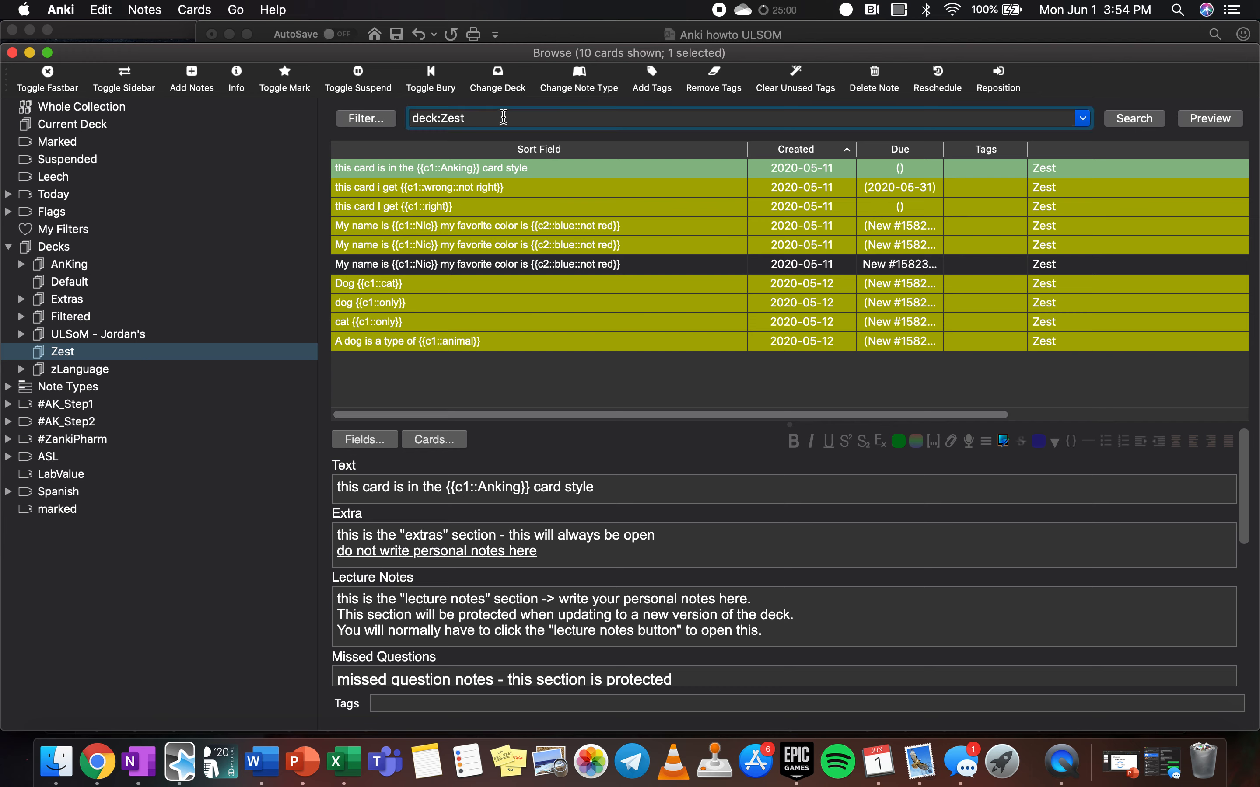
type("is:new -is:suspended")
key("Return")
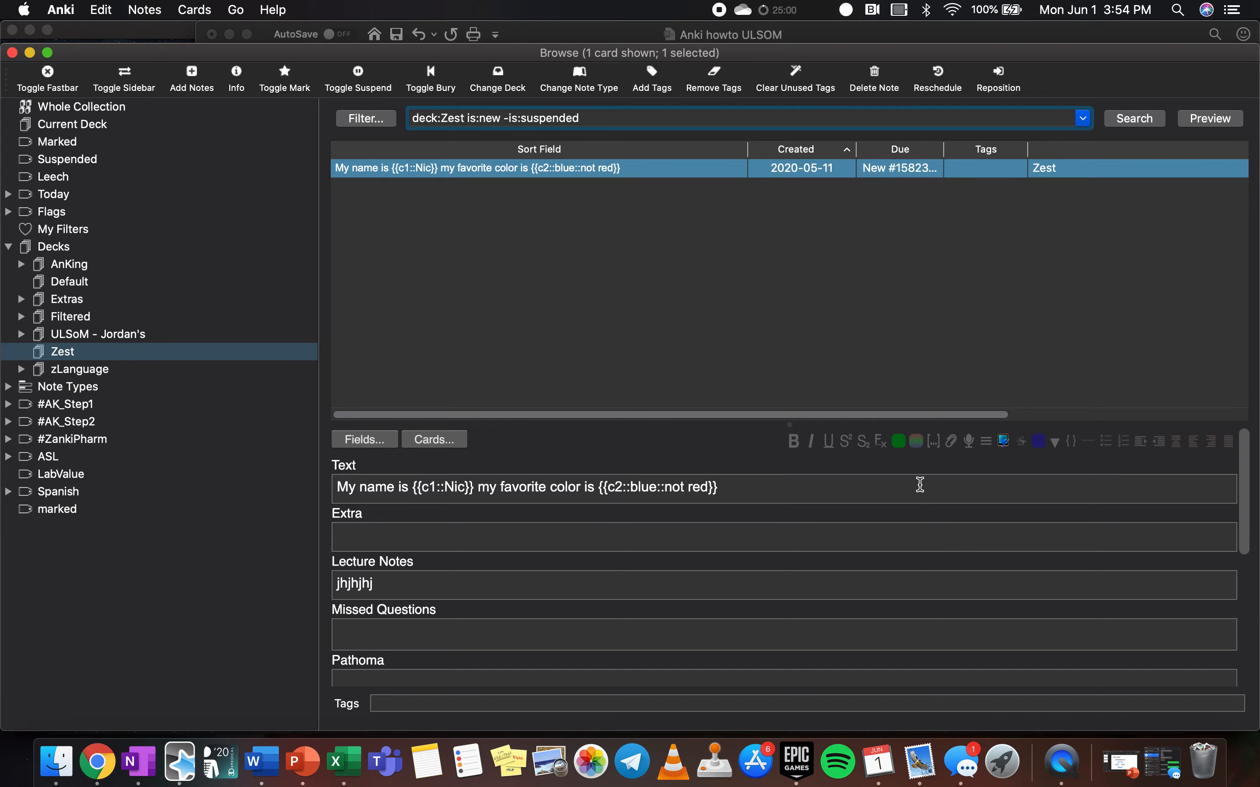
- Switch back to the Anki howto document in Word and highlight the notes on Prop:ivl>21 and the Prop:due searches
key("ctrl+Up")
left_click(989, 560)
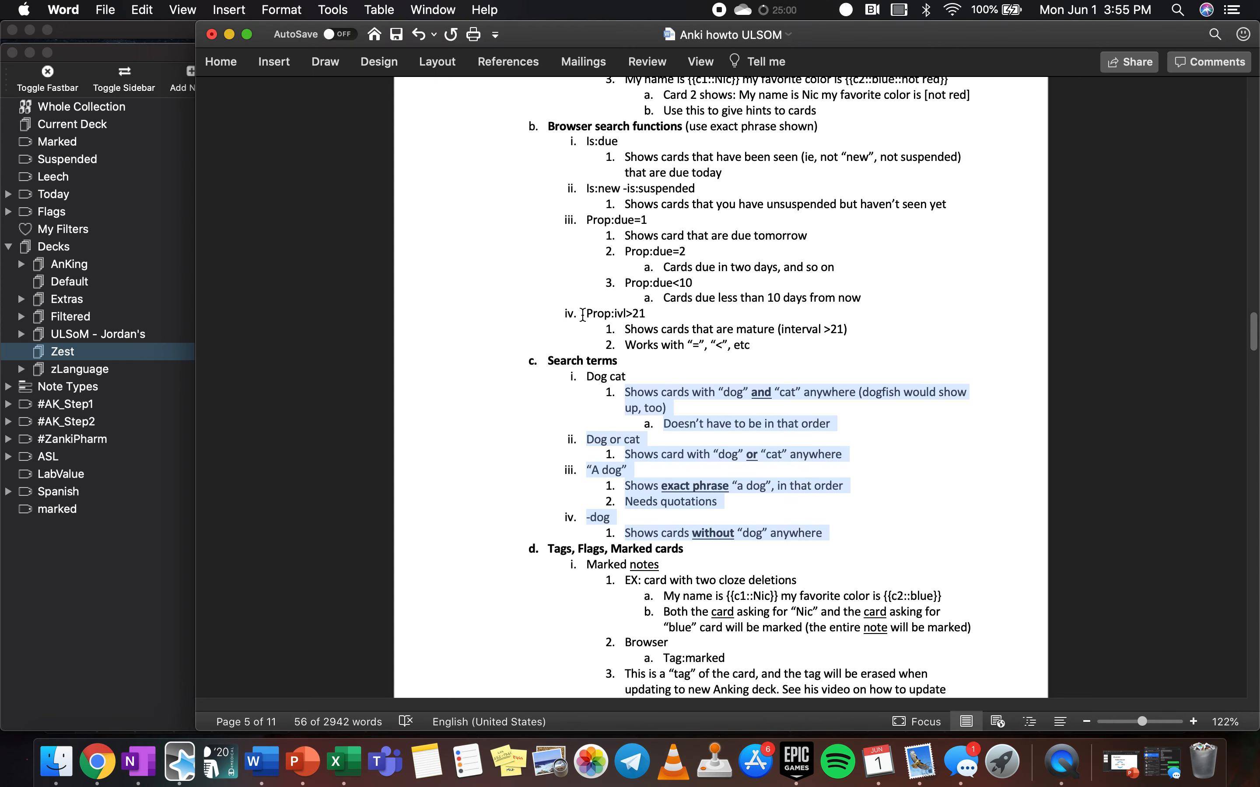
scroll(761, 388, "up", 2)
left_click_drag(760, 388, 591, 359)
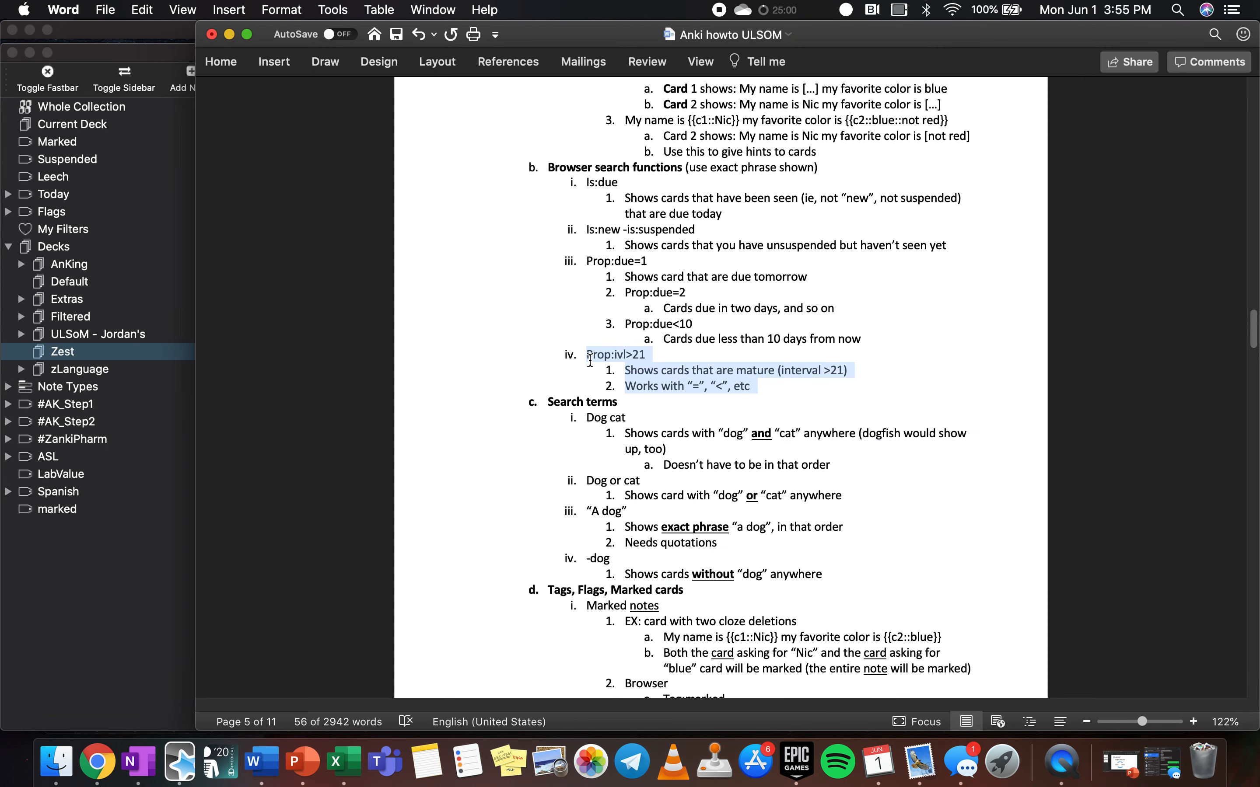
left_click_drag(866, 339, 591, 260)
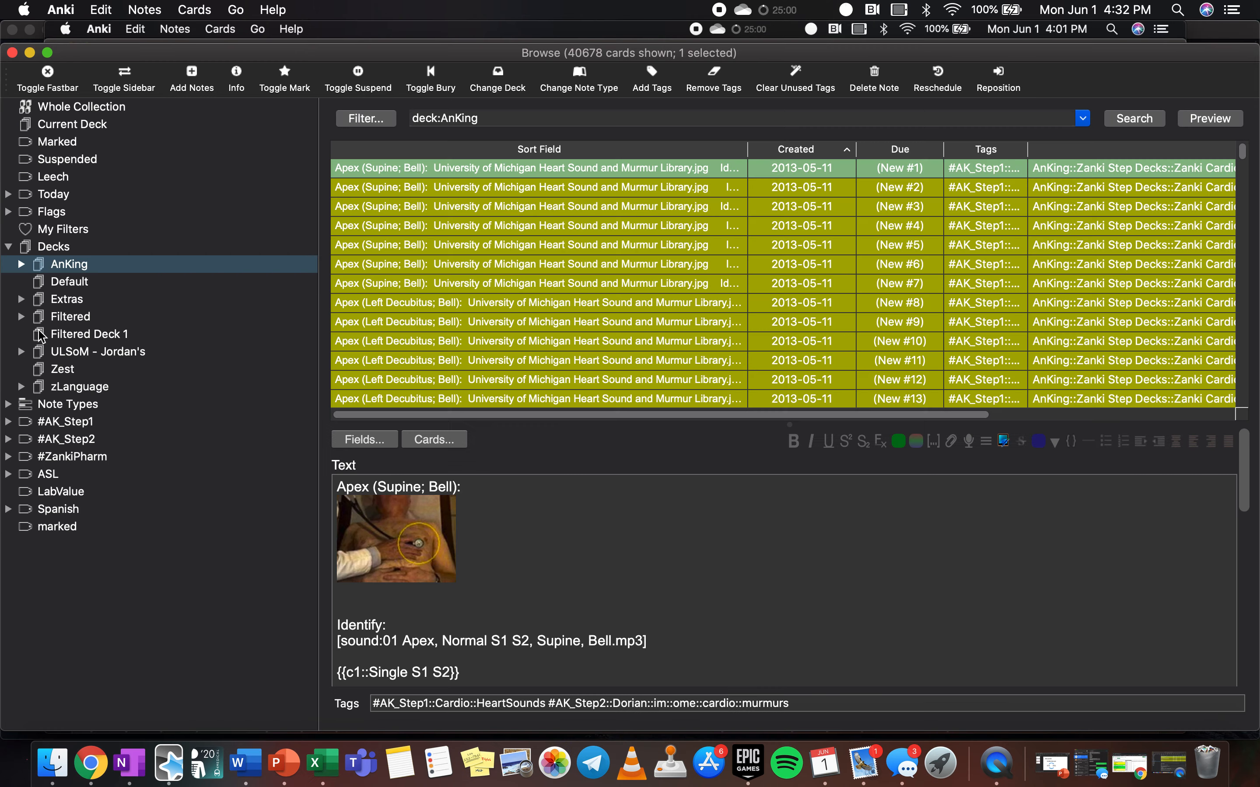
- Expand AnKing and its Zanki Step Decks in Anki's card browser, and show the Zanki Biochemistry cards
left_click(21, 264)
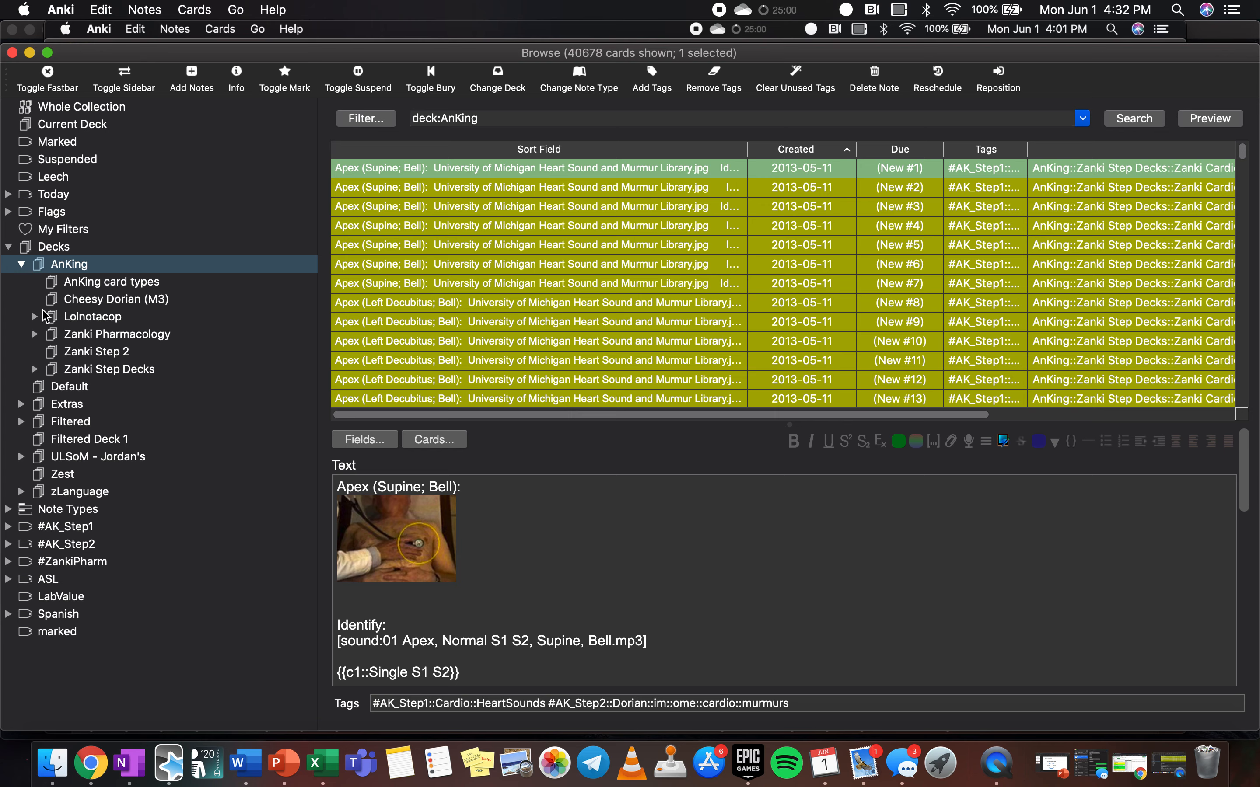
left_click(76, 373)
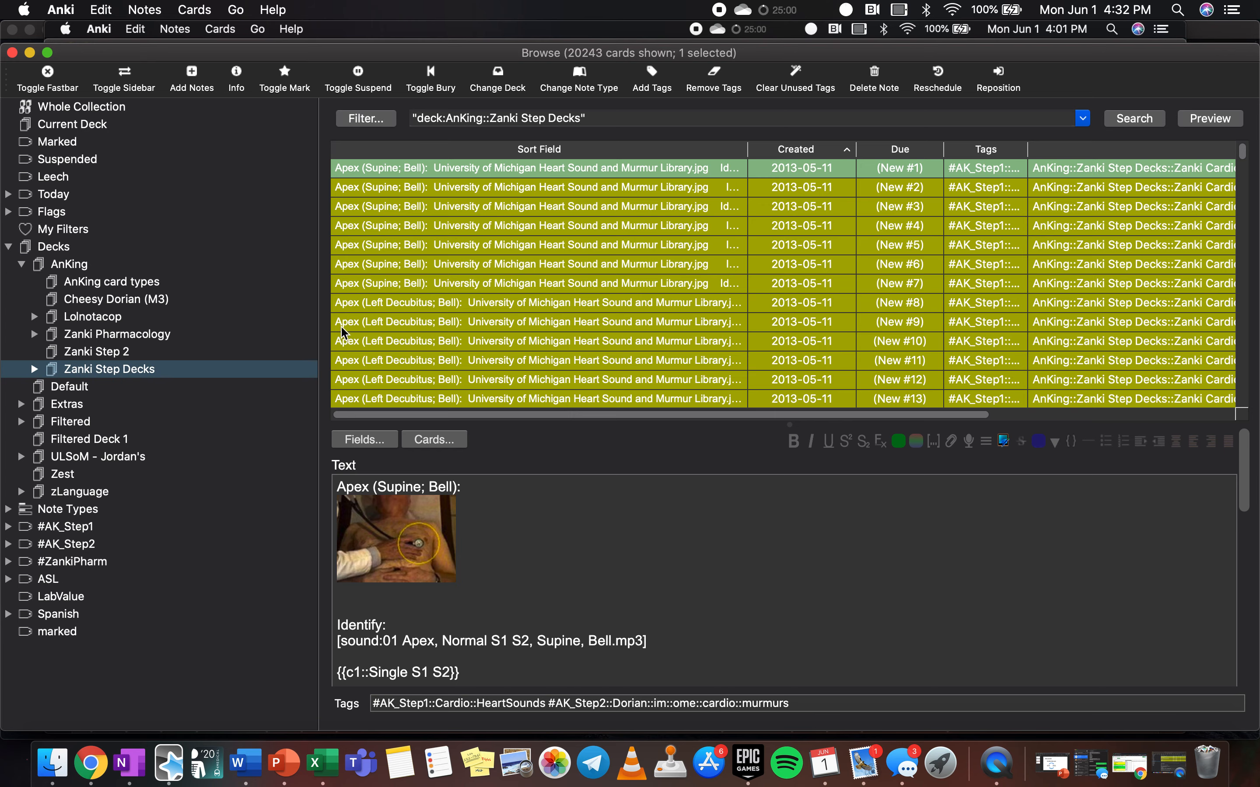
left_click(34, 369)
left_click(131, 407)
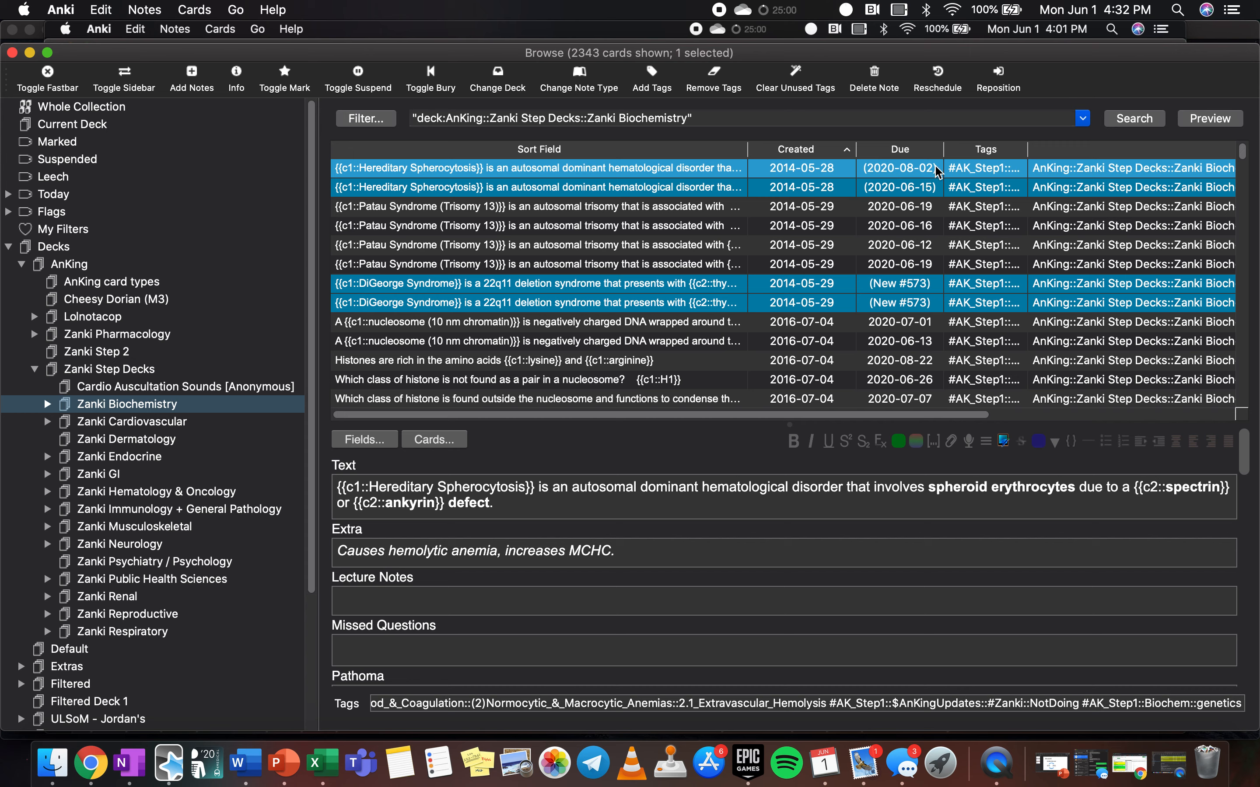
- Go through several Zanki Biochemistry cards and compare the due dates of new, suspended and scheduled ones
left_click(908, 197)
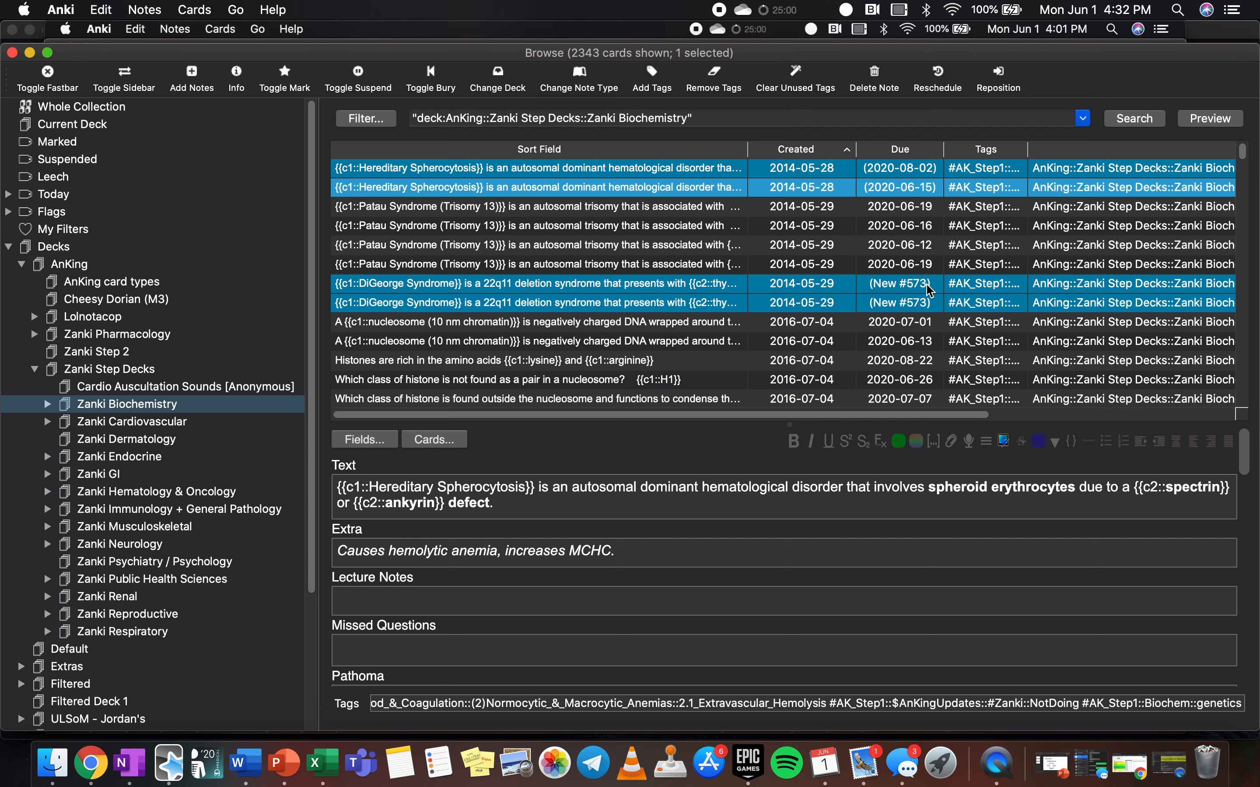
scroll(906, 371, "down", 2)
left_click(902, 355)
left_click(909, 329)
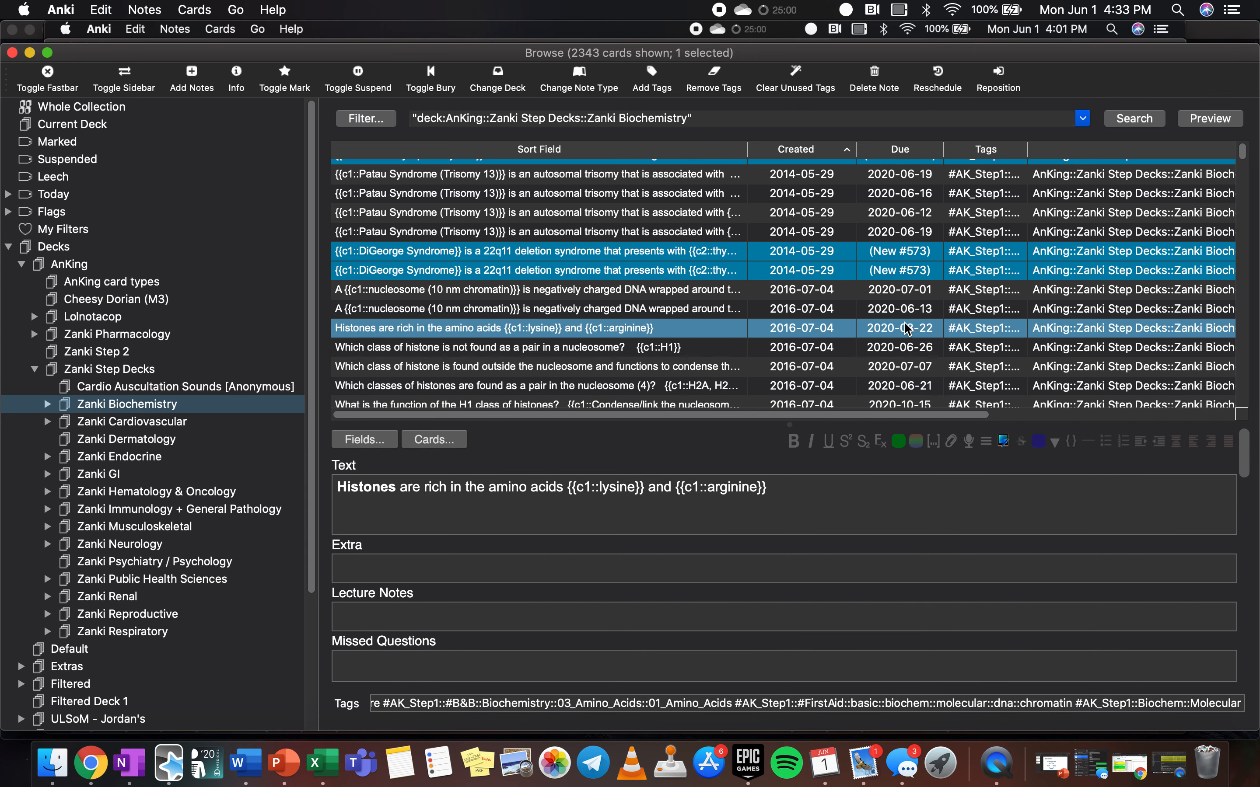
key("Down")
key("Down")
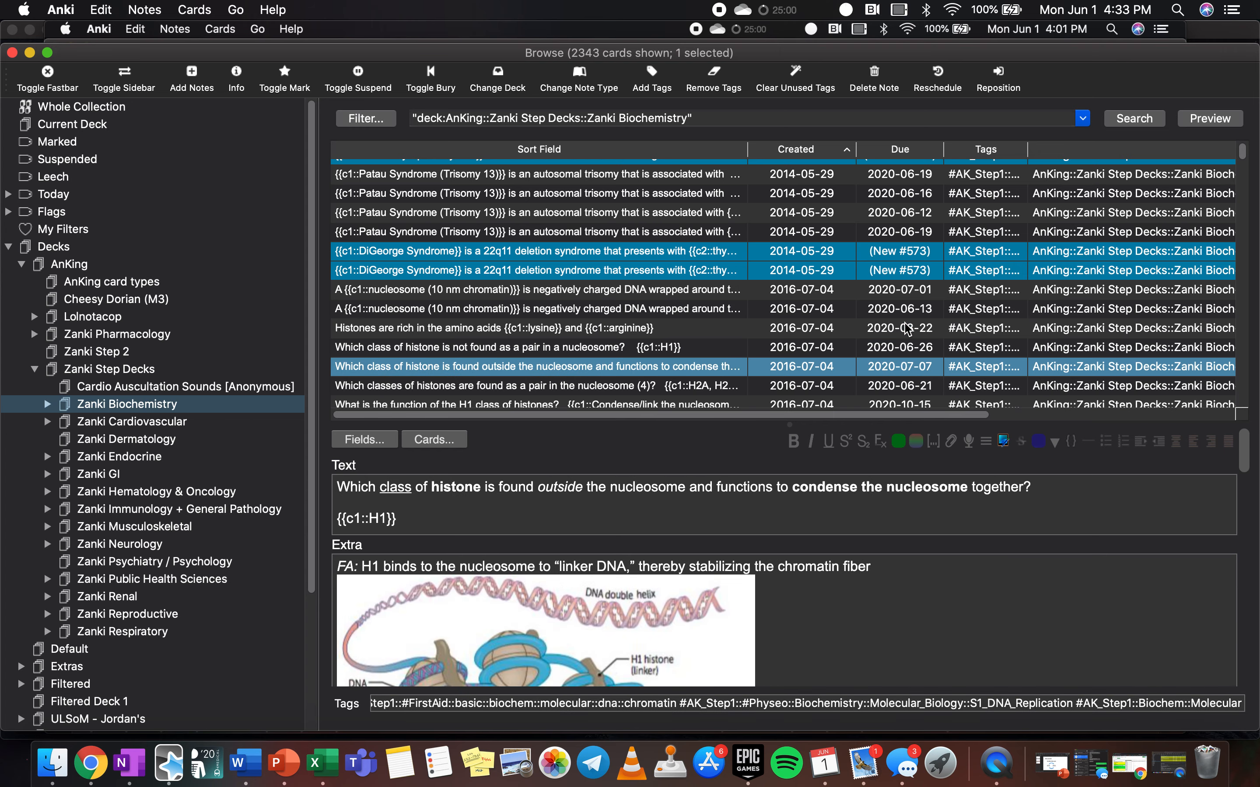
- Sort the Zanki Biochemistry cards by due date and look through the sorted dates
left_click(905, 151)
scroll(909, 281, "up", 7)
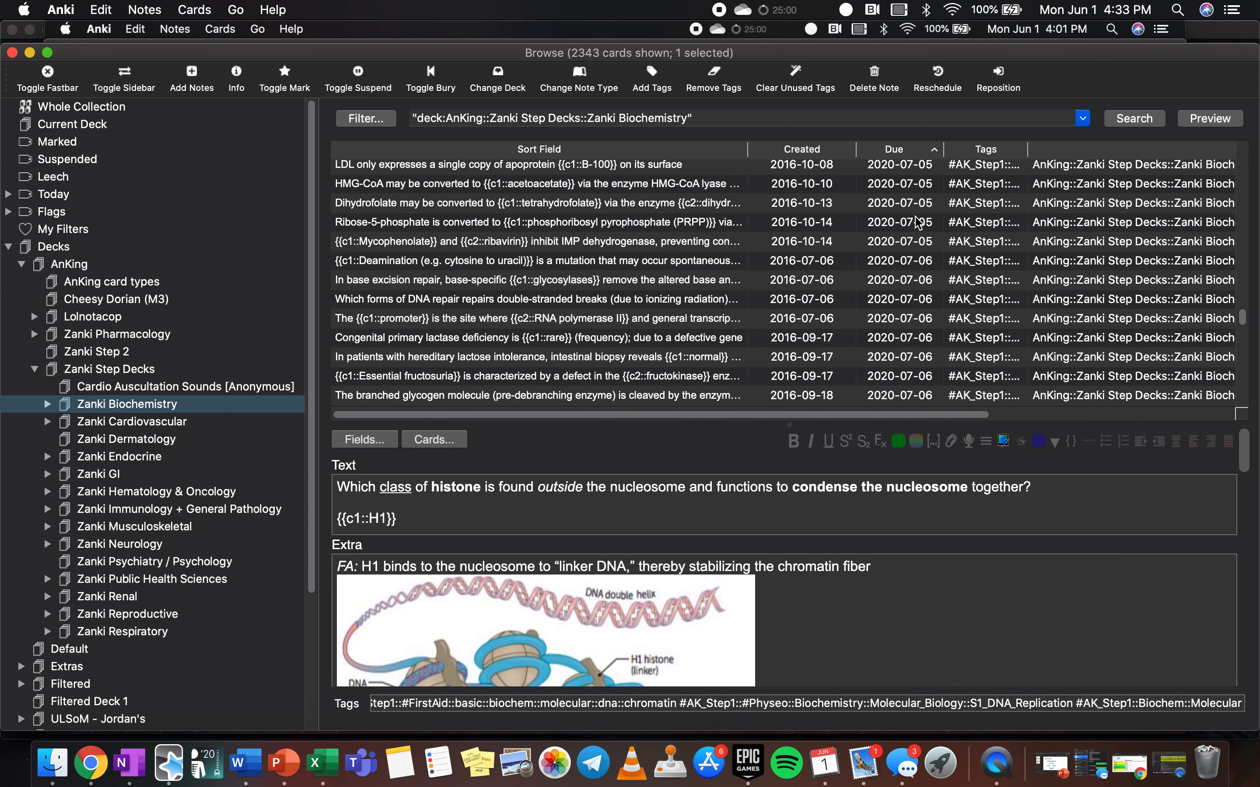
scroll(909, 282, "up", 10)
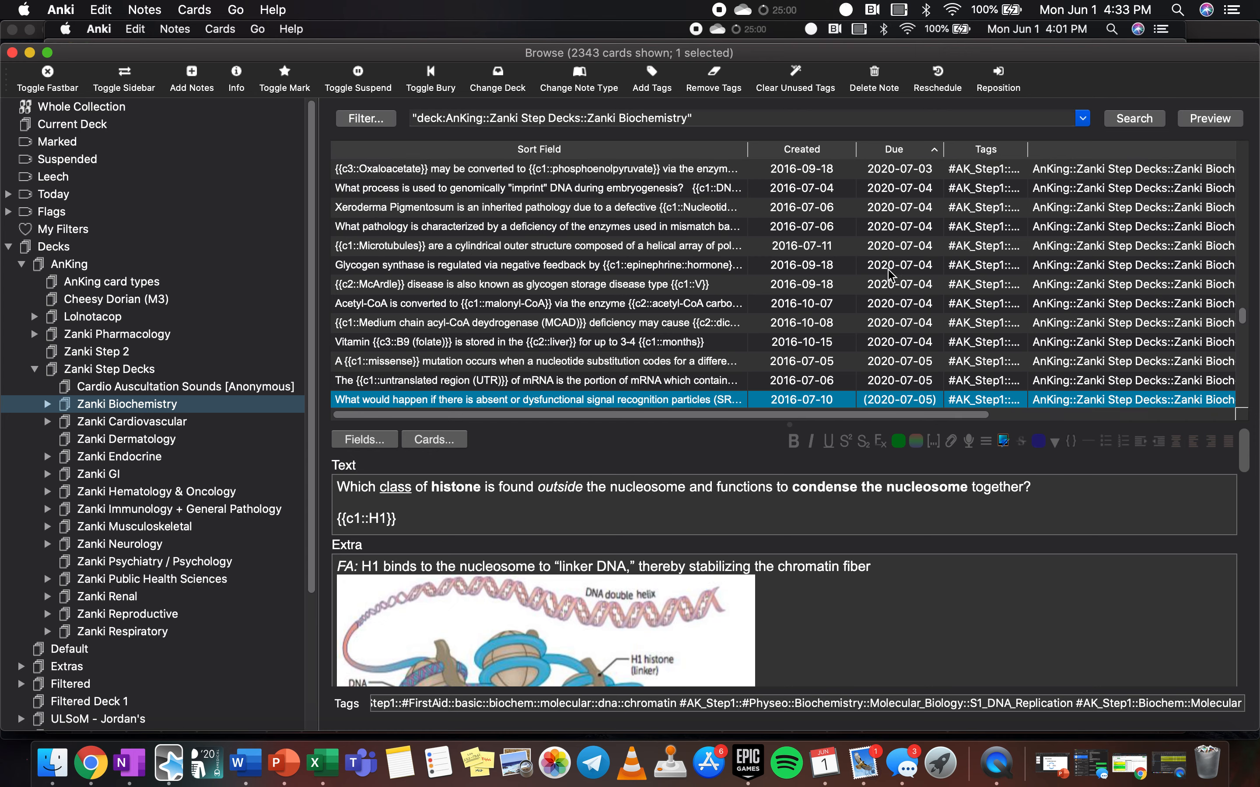
- Replace the deck search with prop:due=1 to list the cards due tomorrow
triple_click(702, 119)
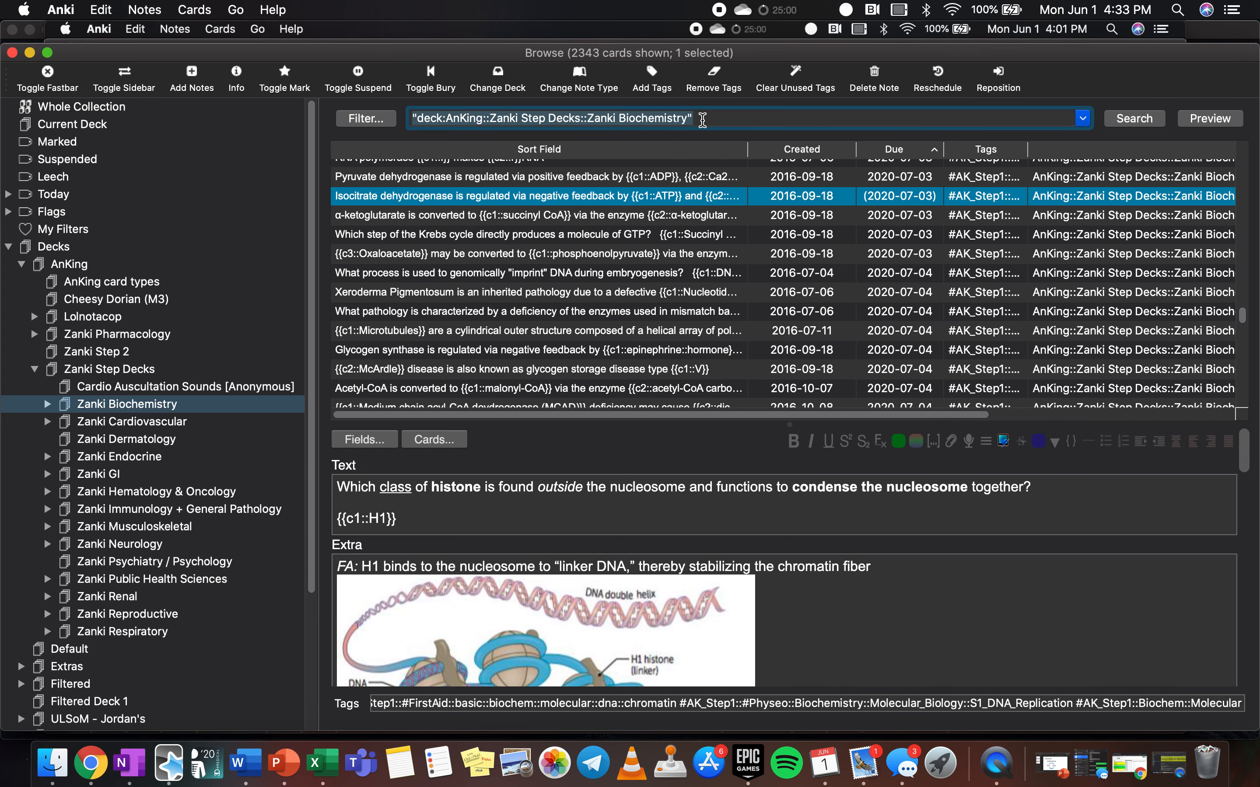
type("pro")
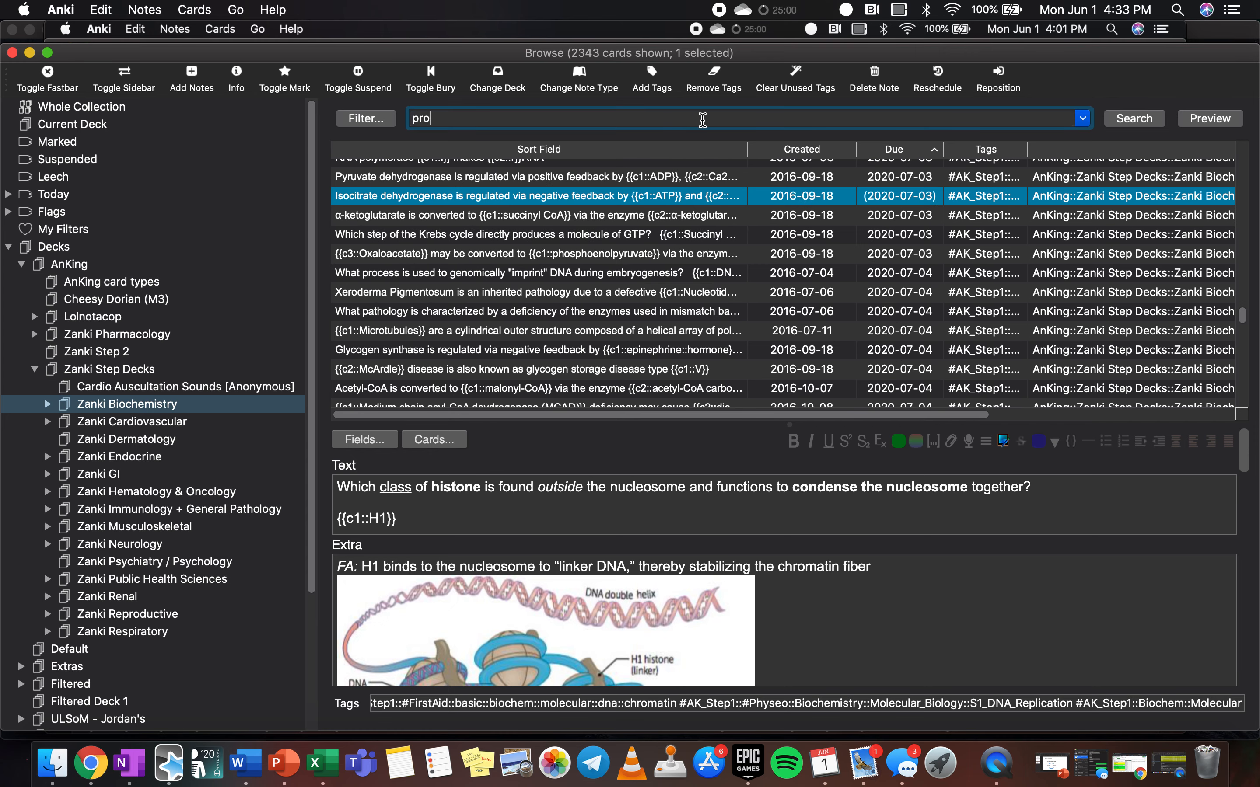
type("p:due=1")
key("Return")
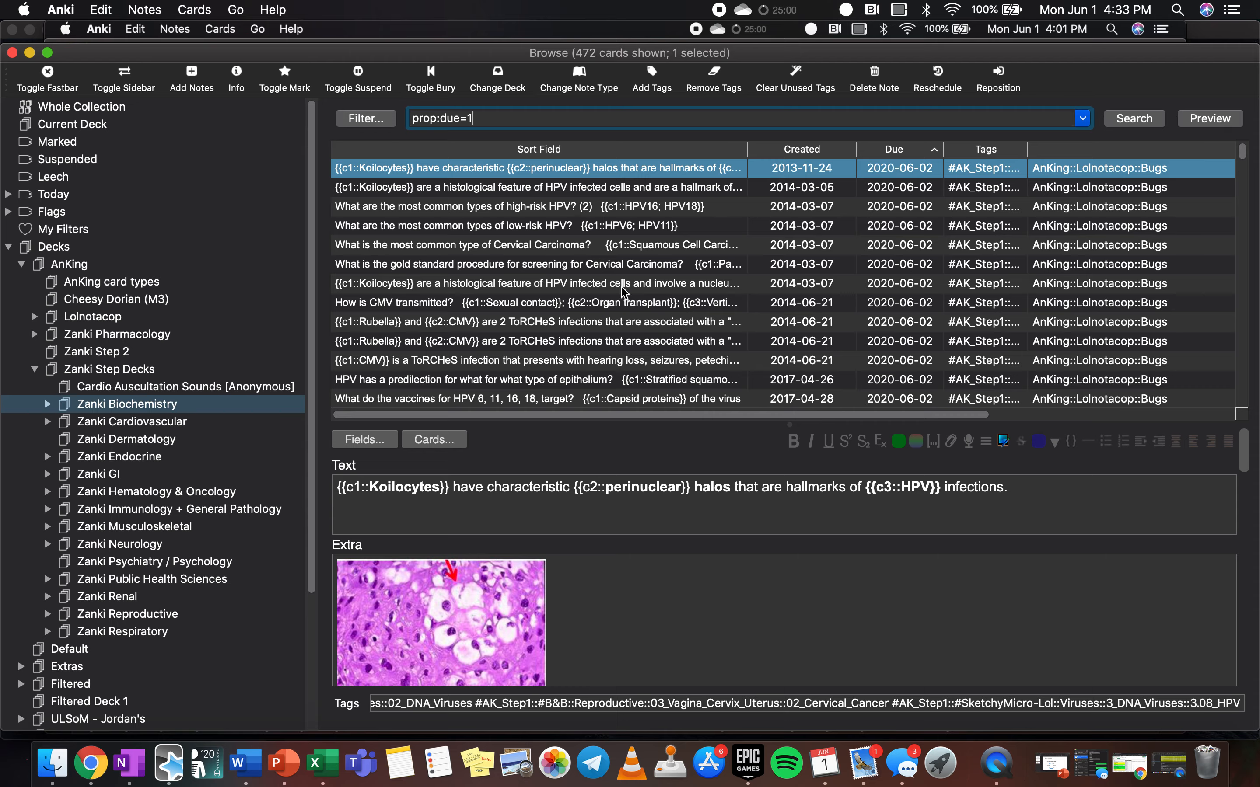
- In the Zest deck's card list, mark the first two cloze cards of the favorite color note
key("ctrl+Up")
left_click(852, 301)
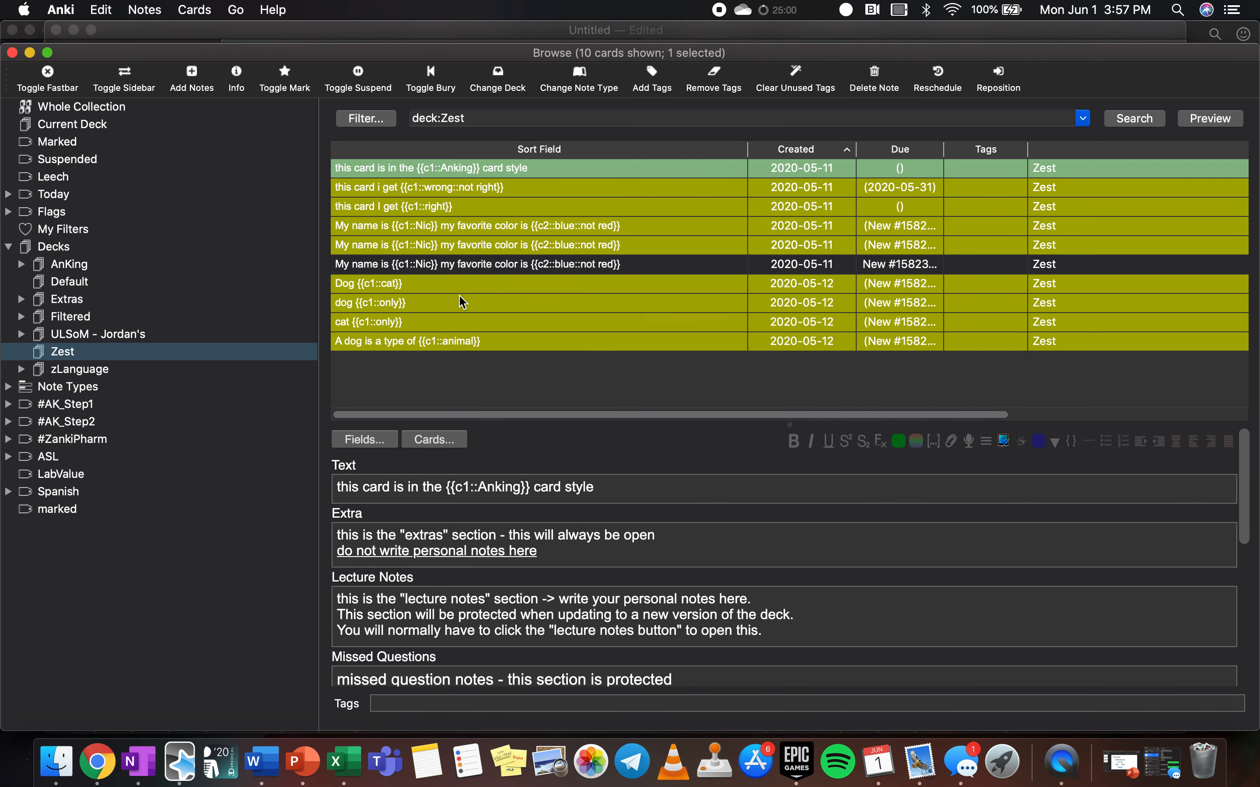
left_click(490, 229)
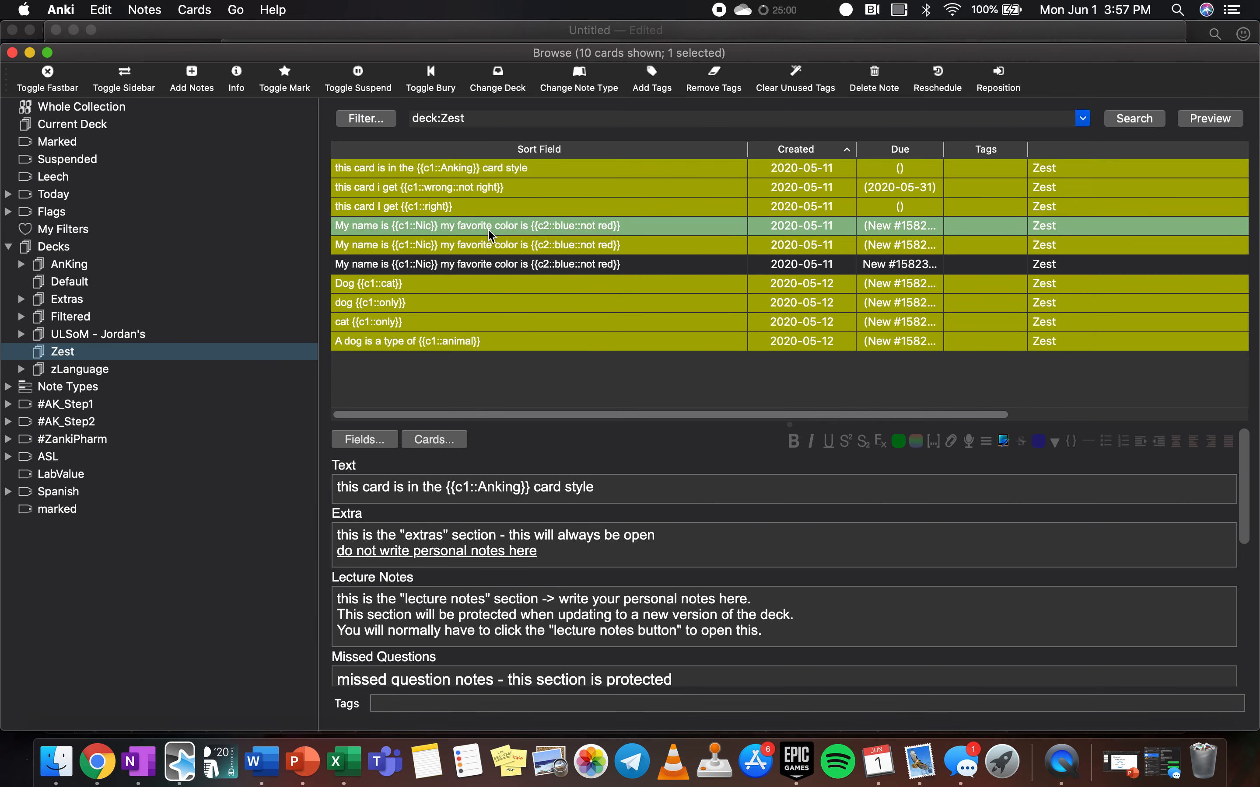
key("shift+Down")
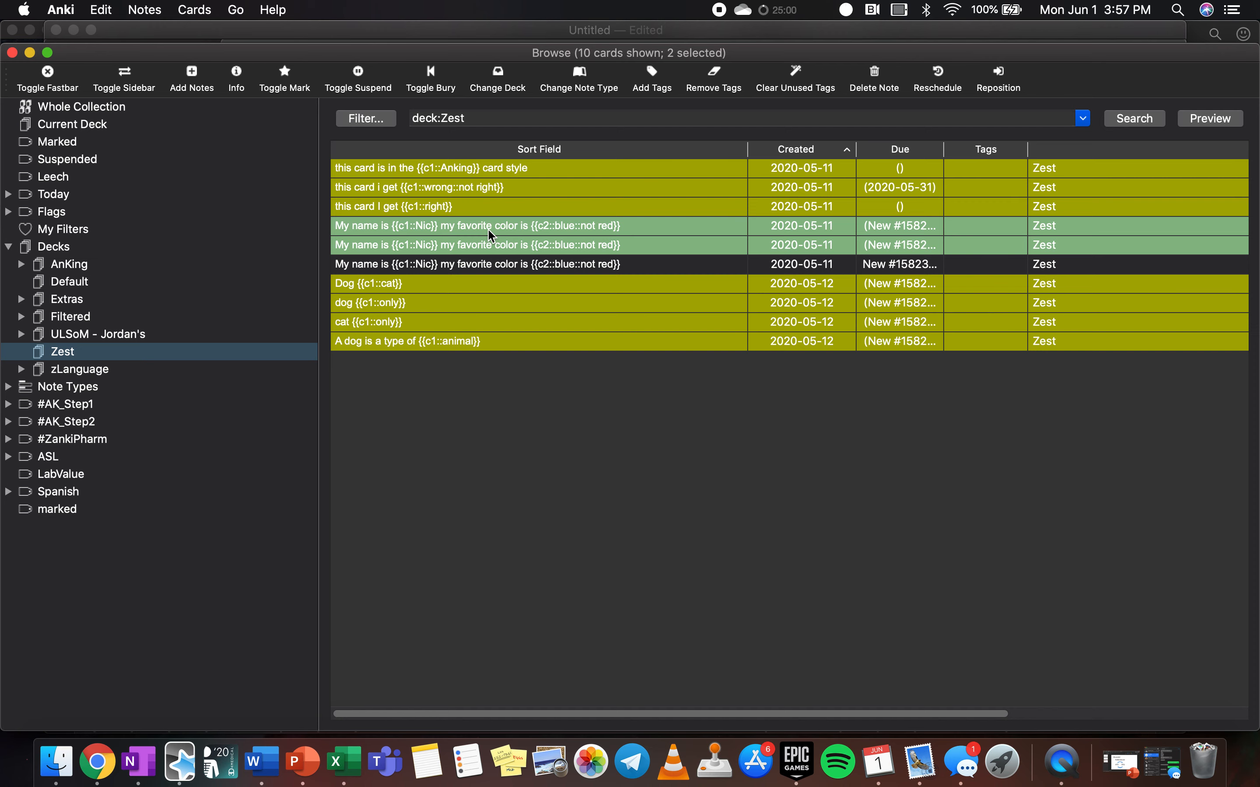
key("super+k")
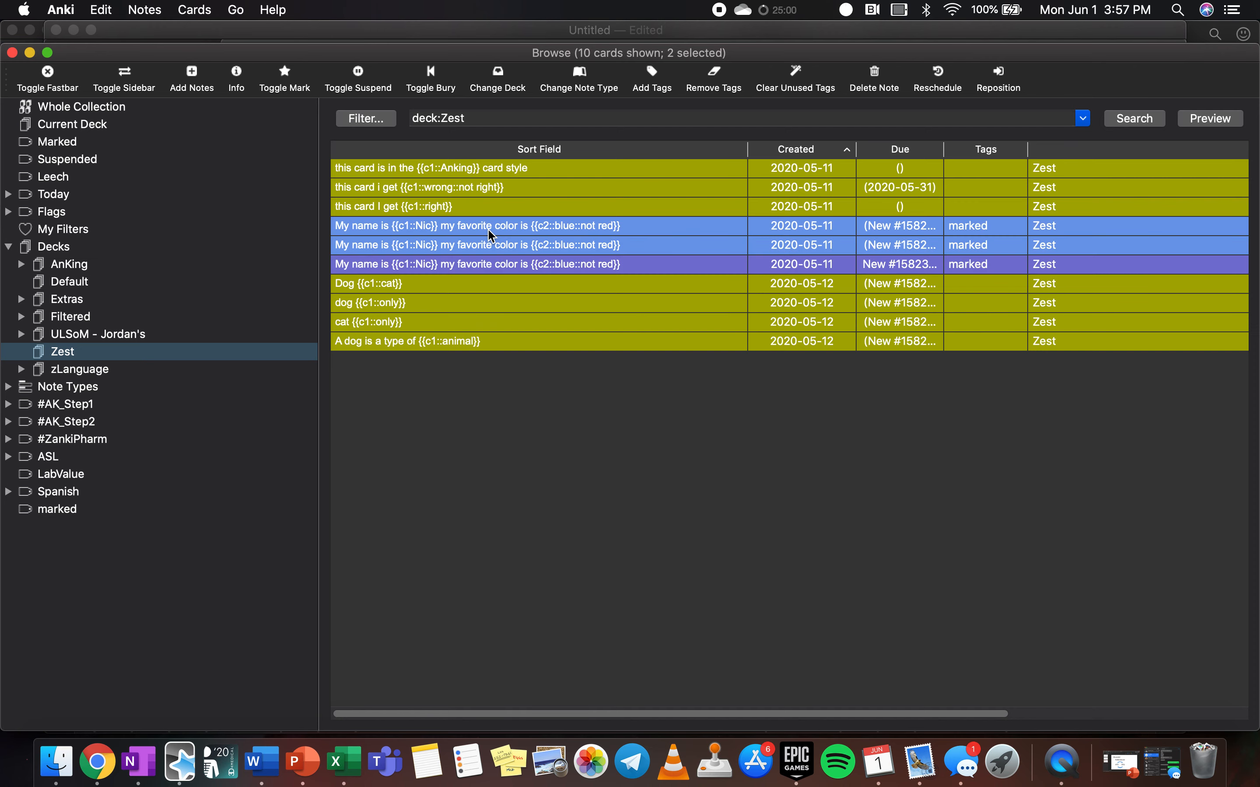
- Select all three favorite color cards, check their marked tag, and remove the mark from them
left_click(544, 288)
left_click(557, 233)
key("shift+Down")
key("shift+Down")
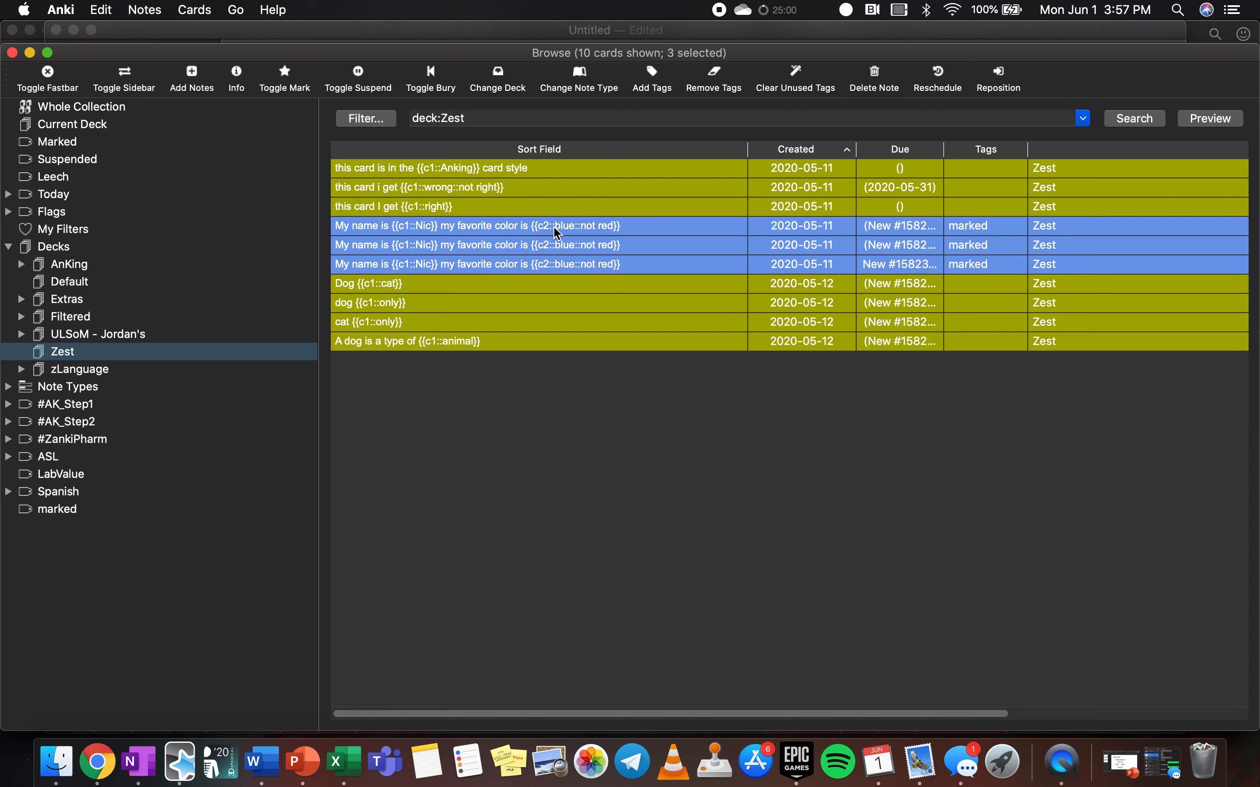
left_click(977, 227)
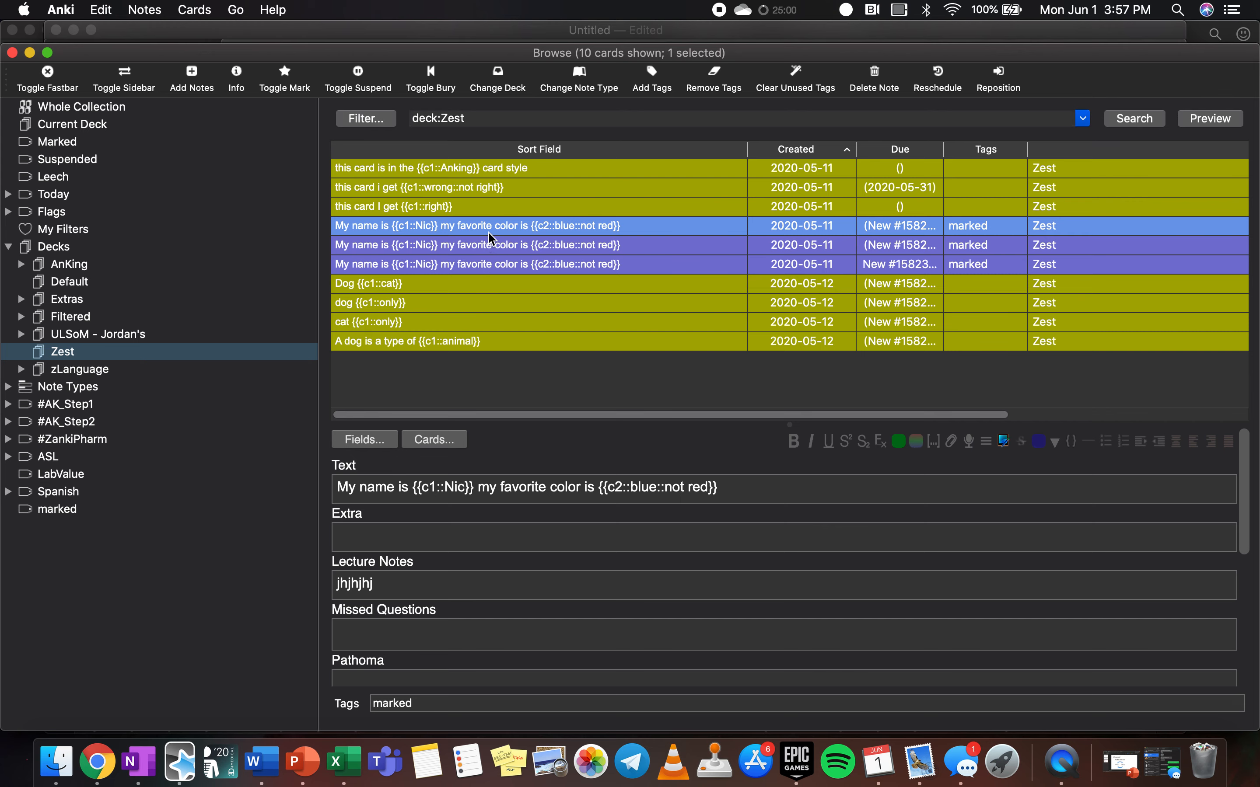
key("shift+Down")
key("shift+Down")
key("super+k")
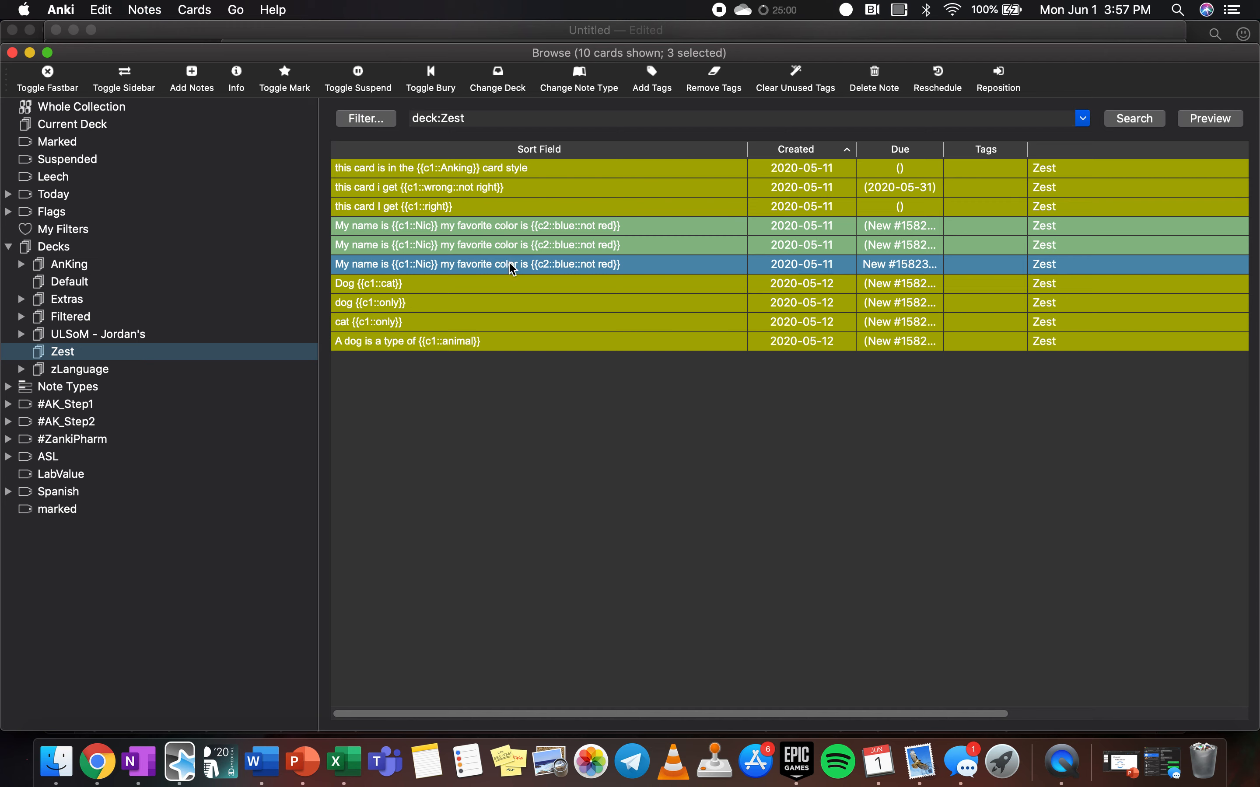
- Give only the first favorite color card a red flag, and remove that flag again
left_click(521, 253)
left_click(526, 231)
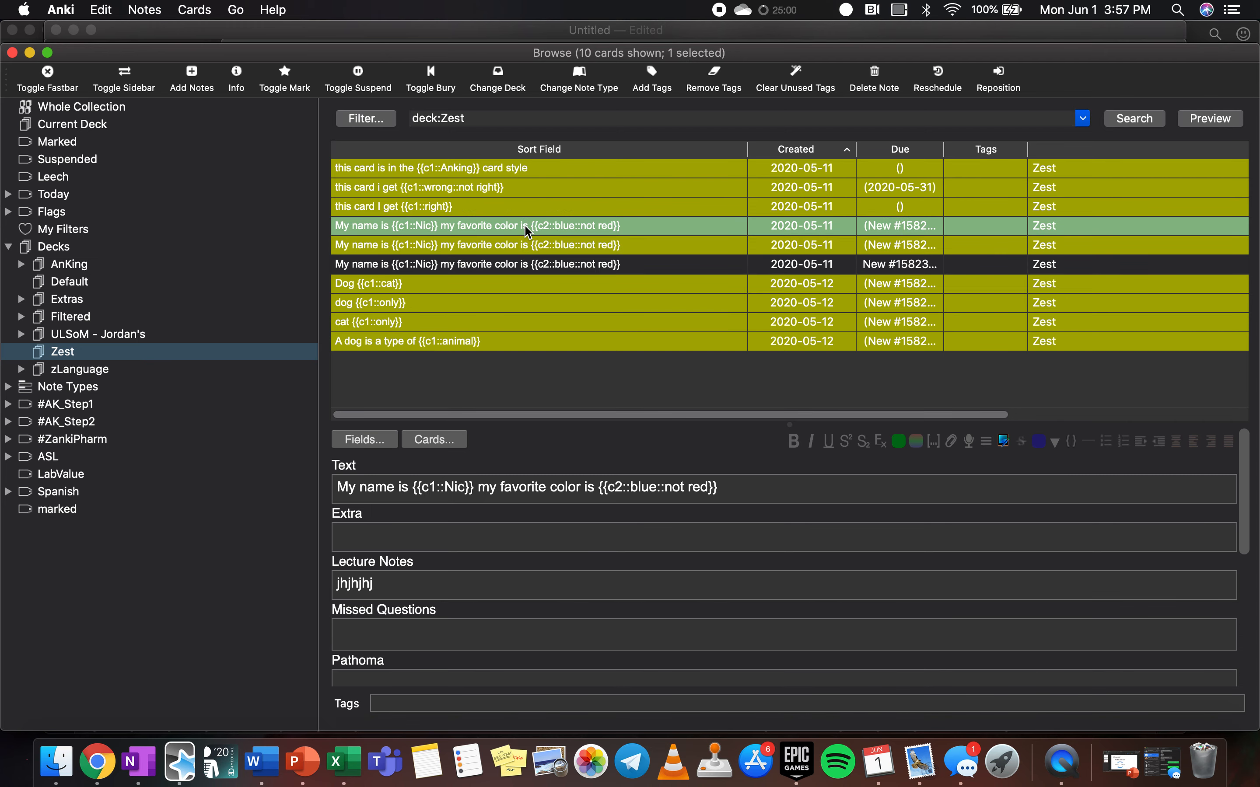
key("super+1")
left_click(525, 245)
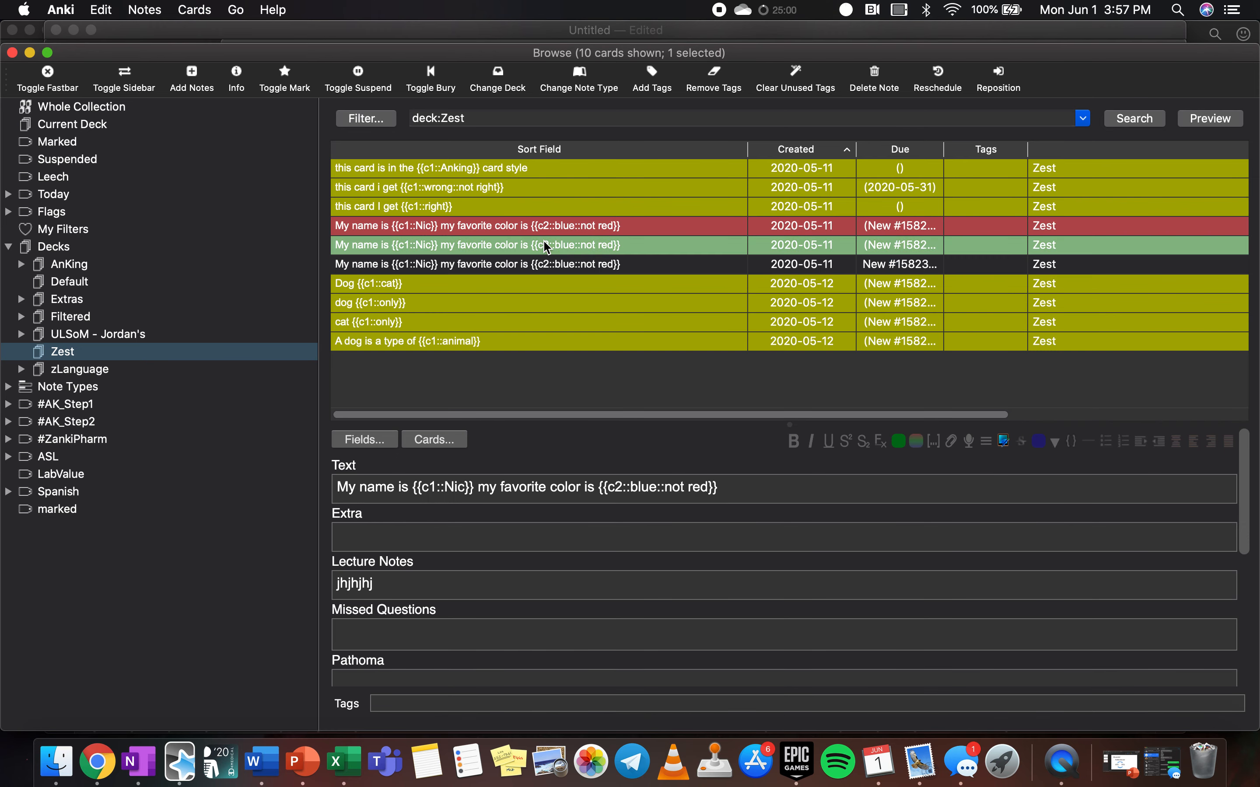
key("Up")
key("super+1")
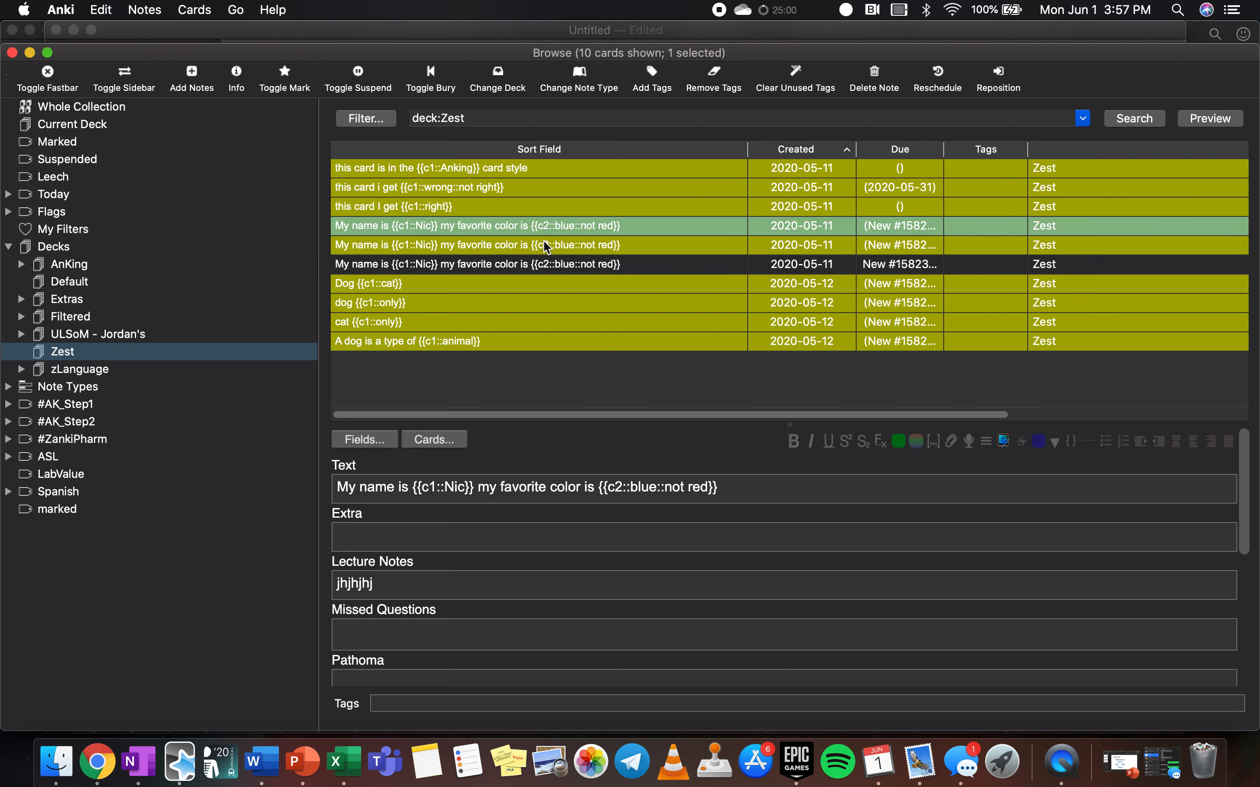
- Collapse the deck list in the card browser and expand the #AK_Step1 tag
left_click(9, 247)
left_click(8, 282)
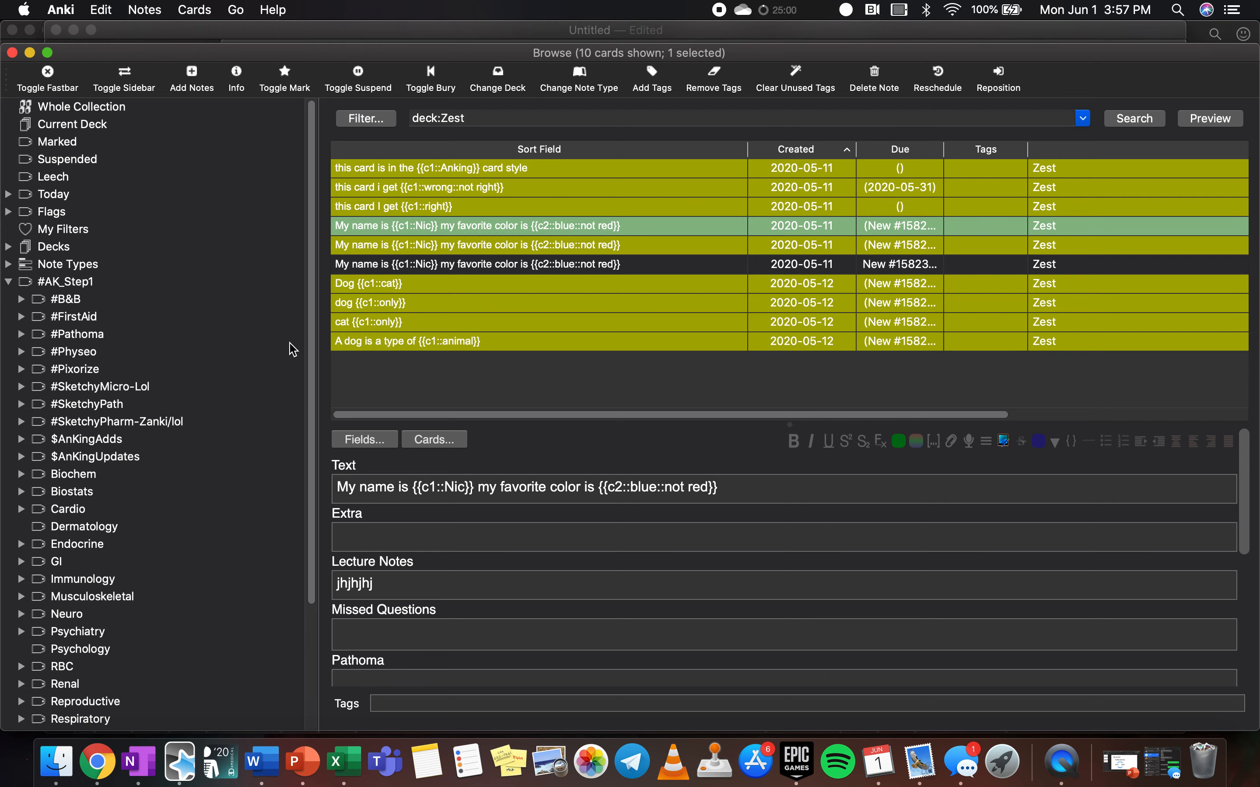
- Switch to the Block 4 outside resources spreadsheet in Chrome and show its Pathoma sheet
key("ctrl+Up")
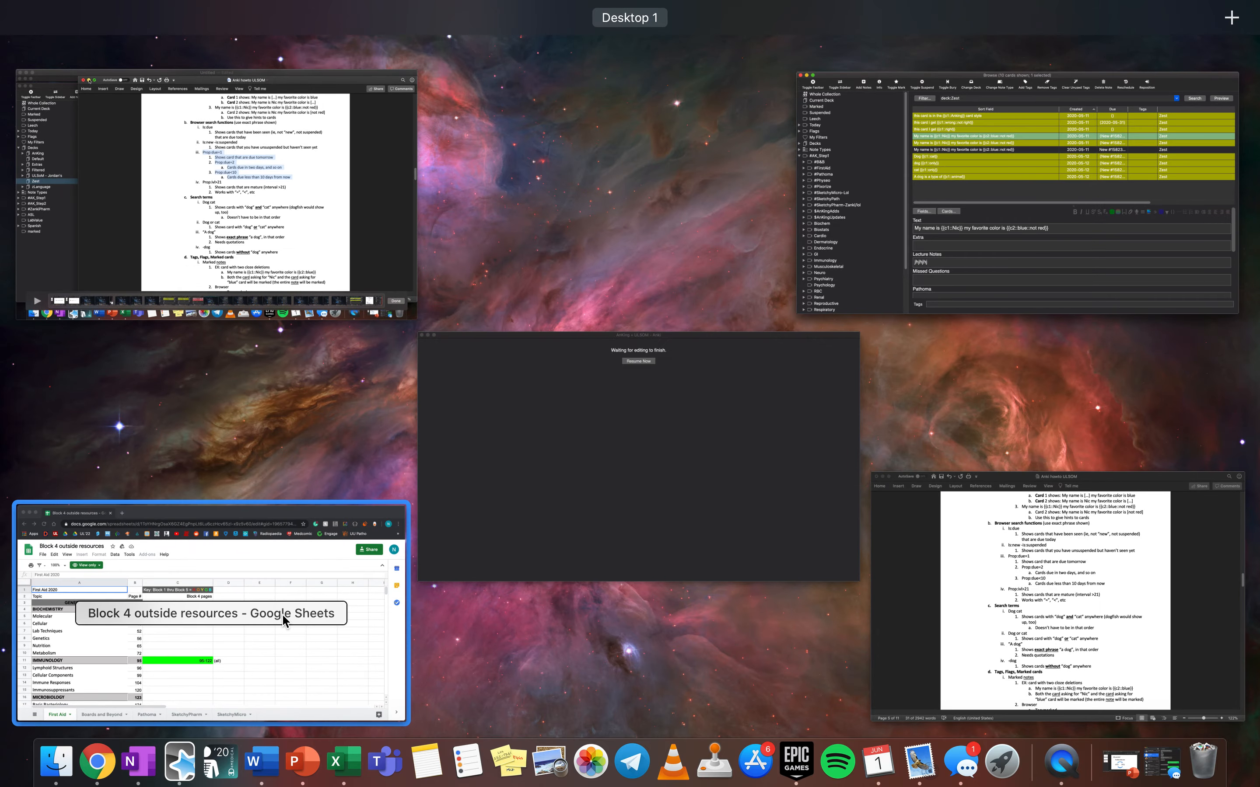
left_click(283, 615)
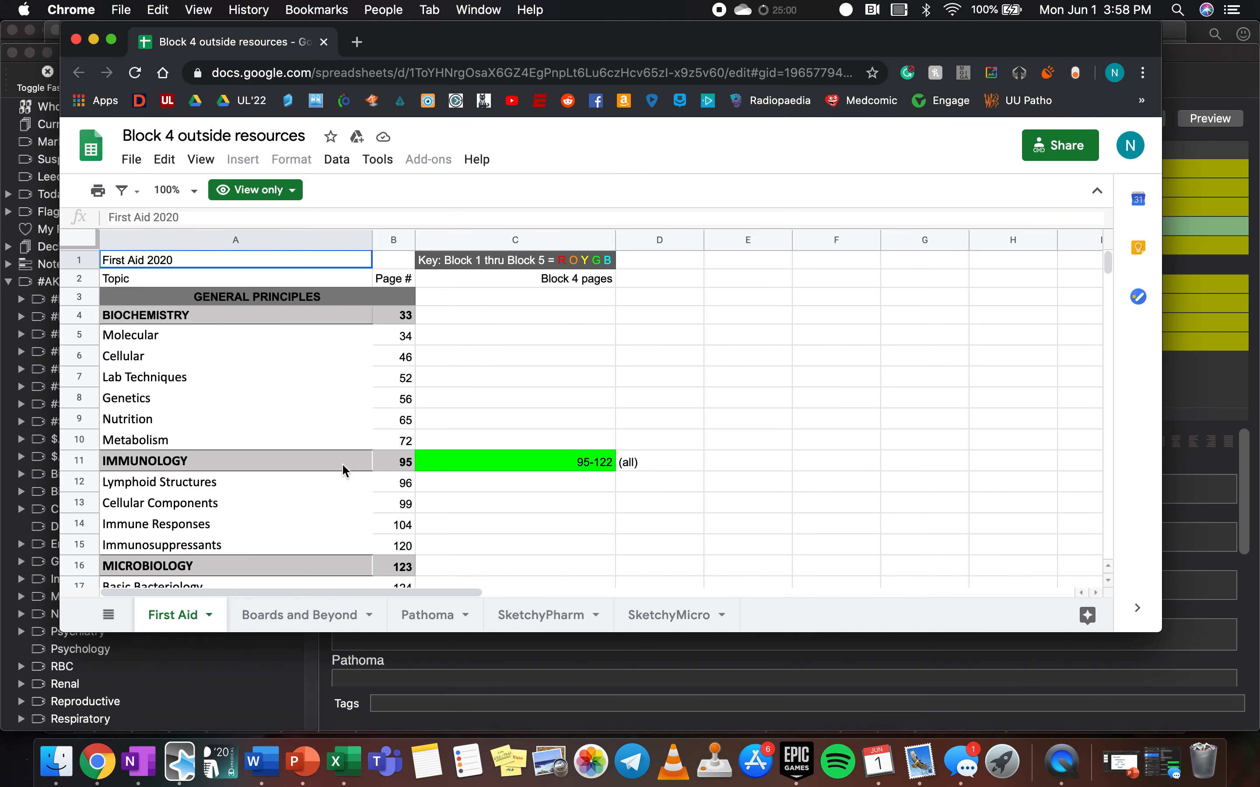
left_click(329, 613)
left_click(434, 617)
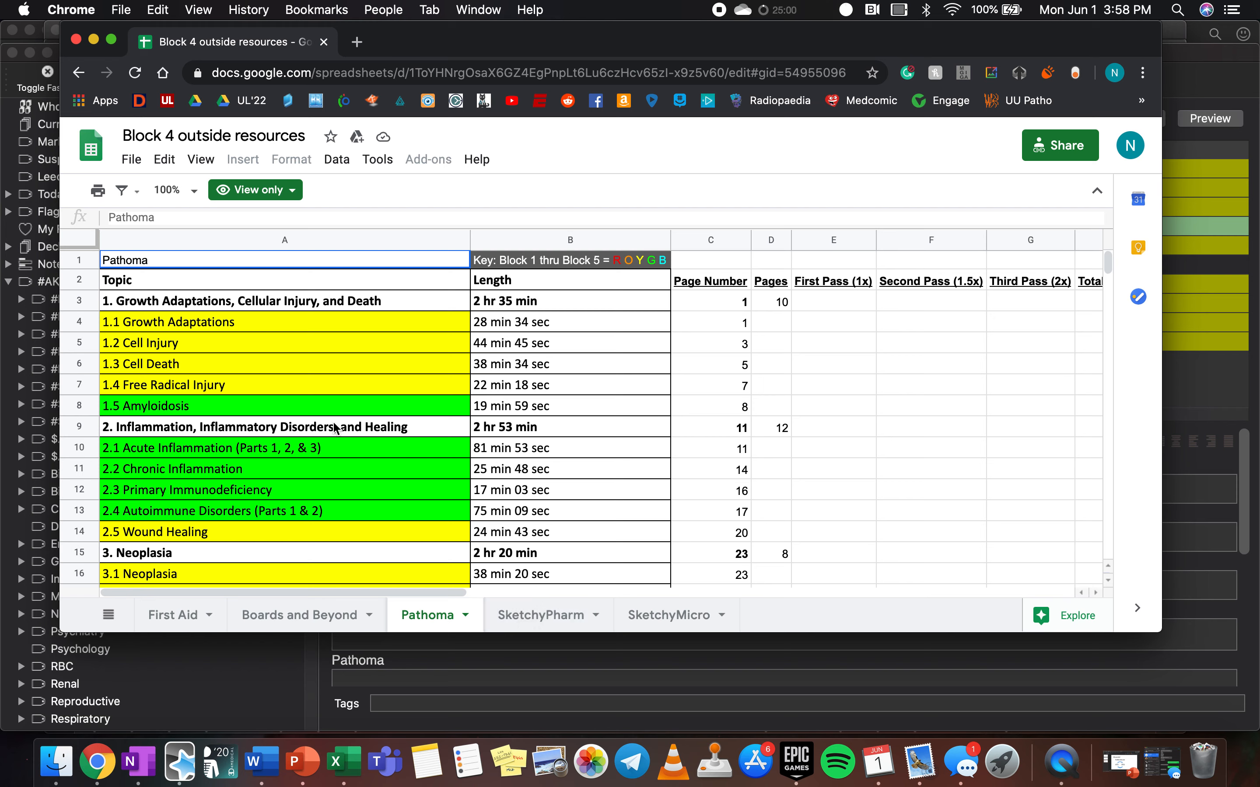
- Point out the green Block 4 Pathoma topics by selecting 1.5 Amyloidosis, and 2.1 Acute Inflammation through 2.4 Autoimmune Disorders
left_click(226, 404)
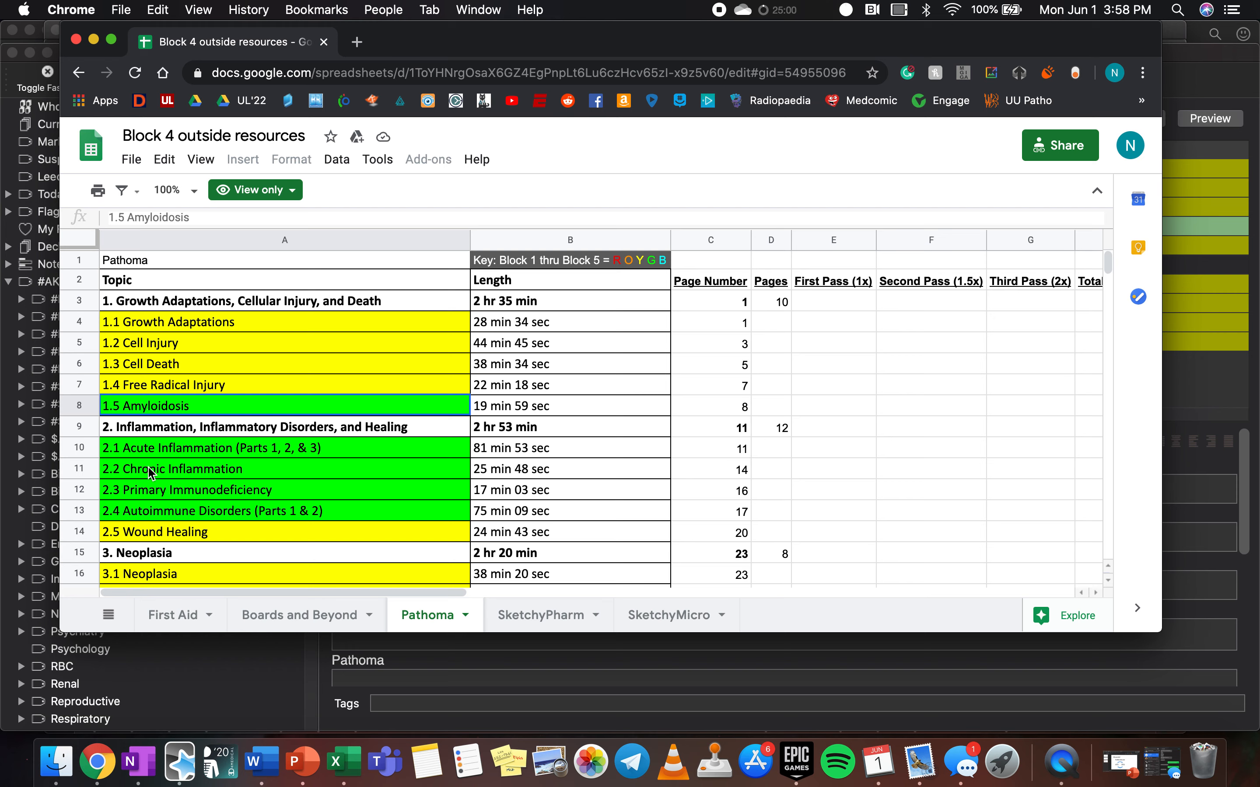
left_click(161, 451)
key("shift+Down")
key("shift+Down")
key("shift+Down")
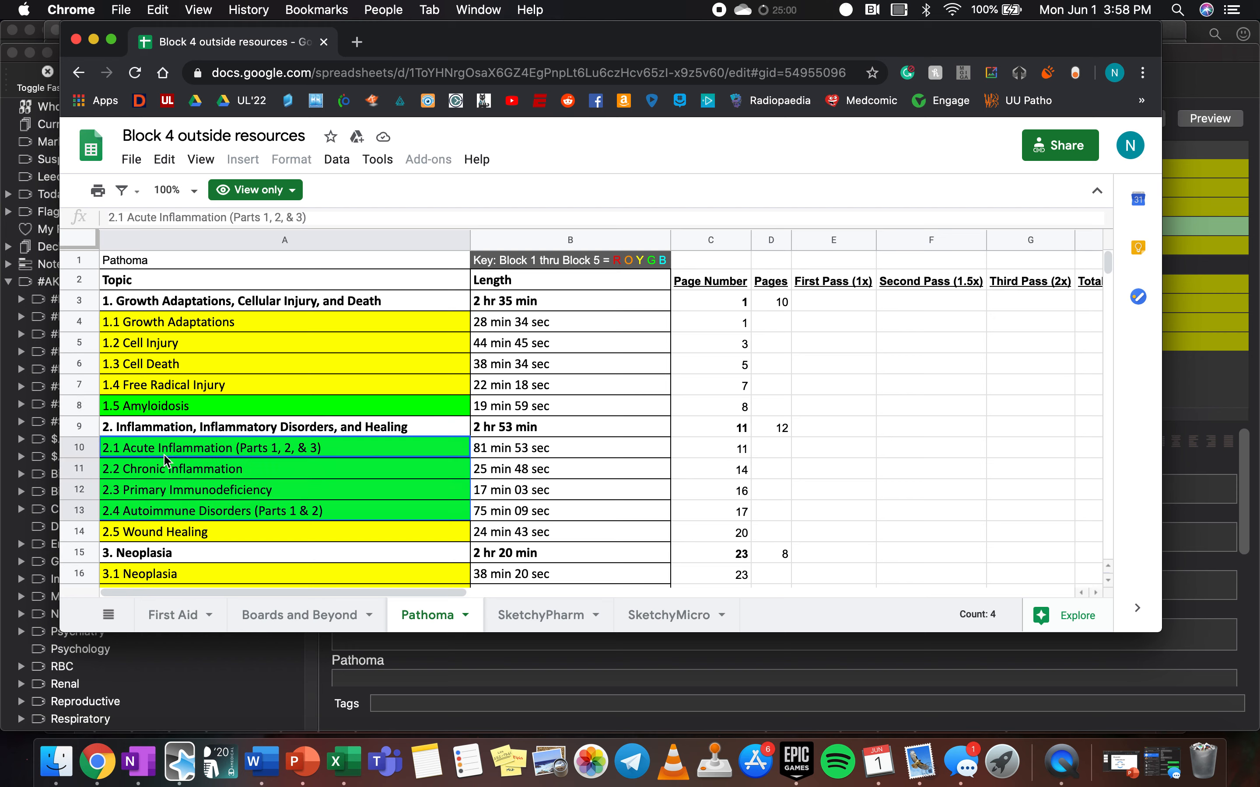
- Return to the Anki card browser and list the cards tagged 1.5_Amyloid under #AK_Step1, #Pathoma, 01_GrowthAdaptations
left_click(93, 41)
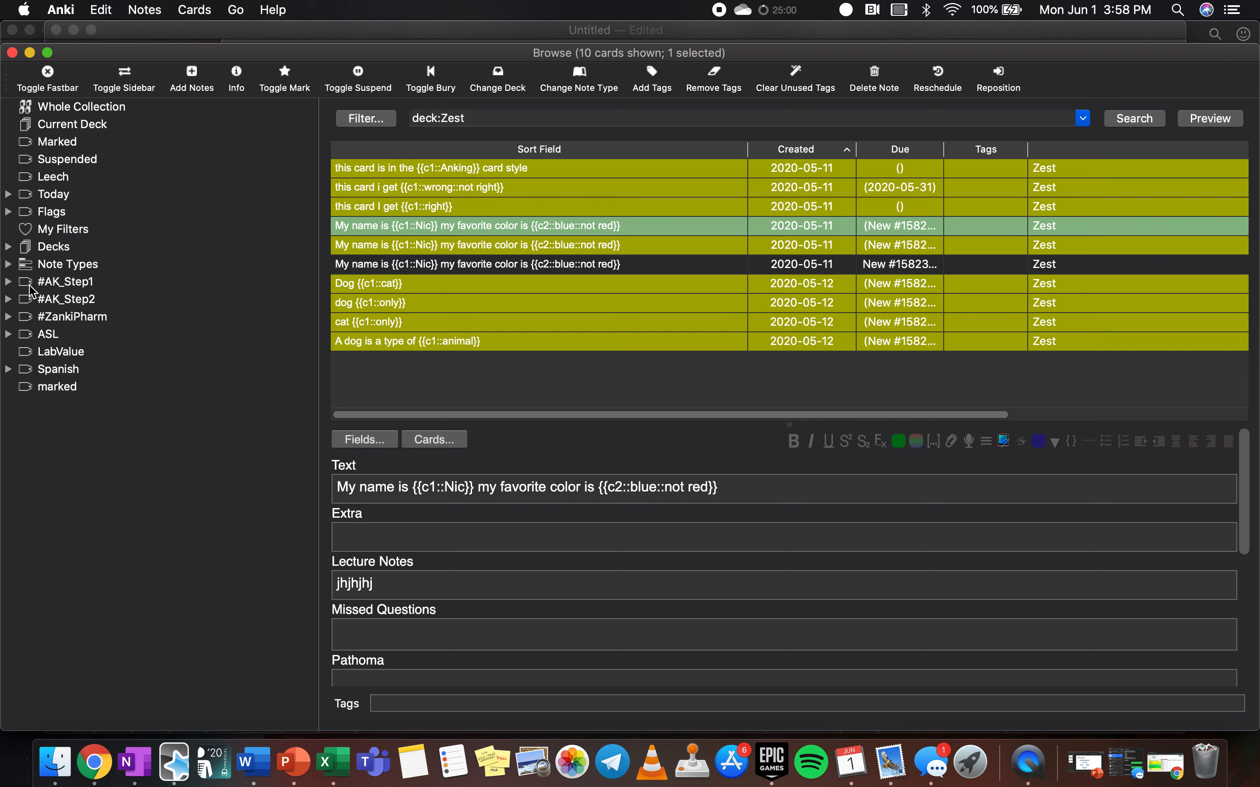
left_click(9, 283)
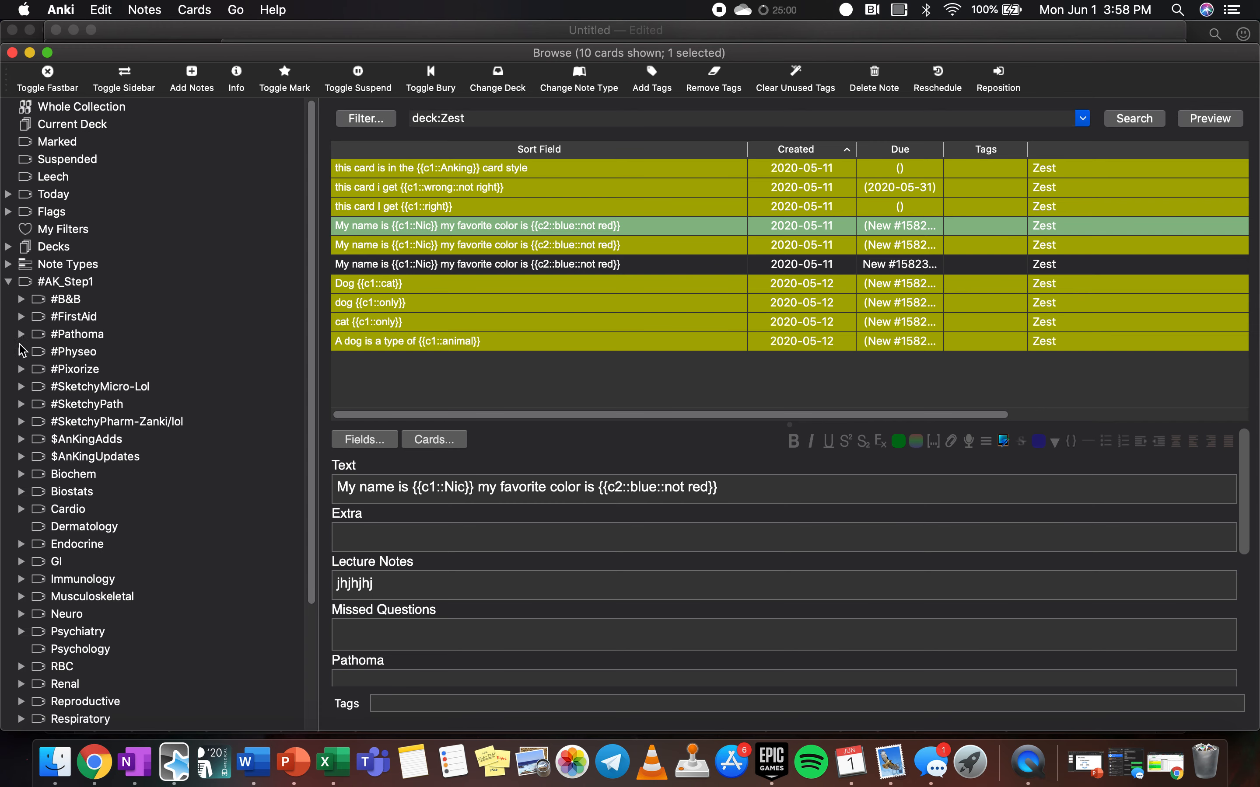
left_click(22, 334)
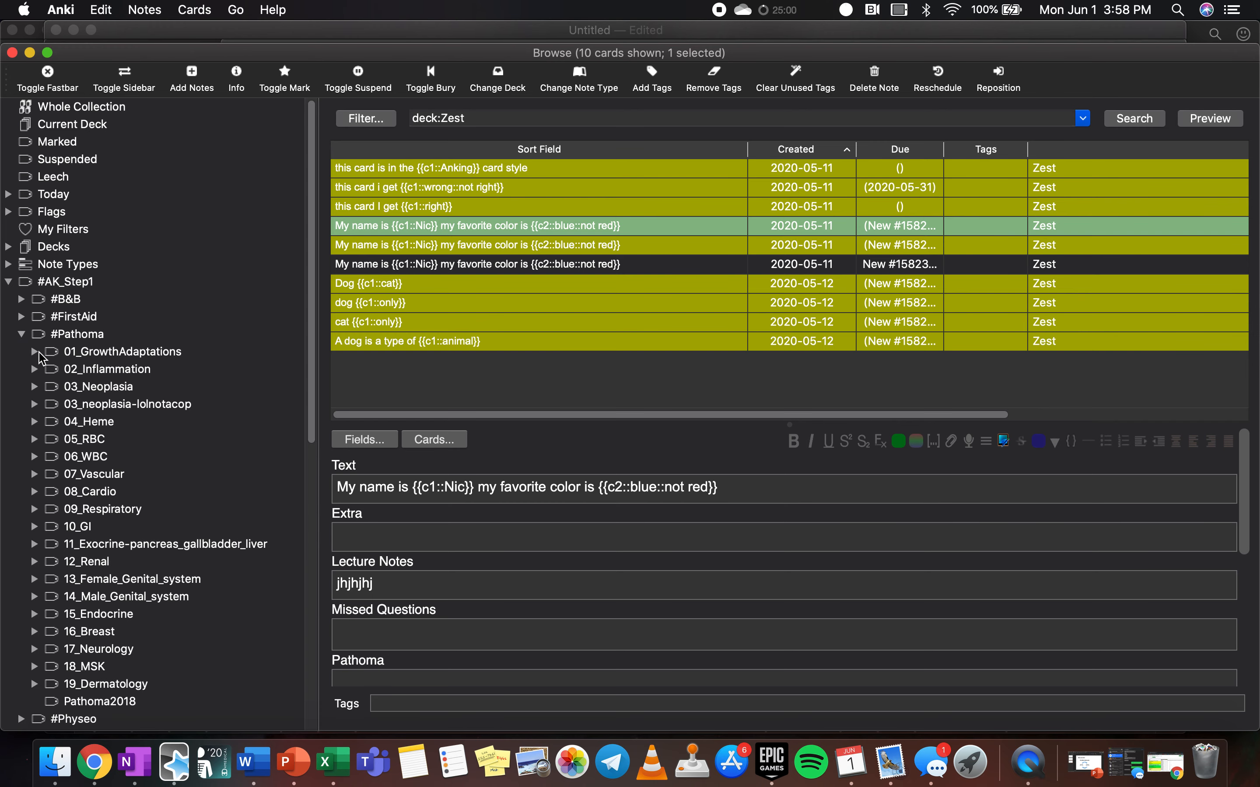
left_click(35, 352)
left_click(109, 439)
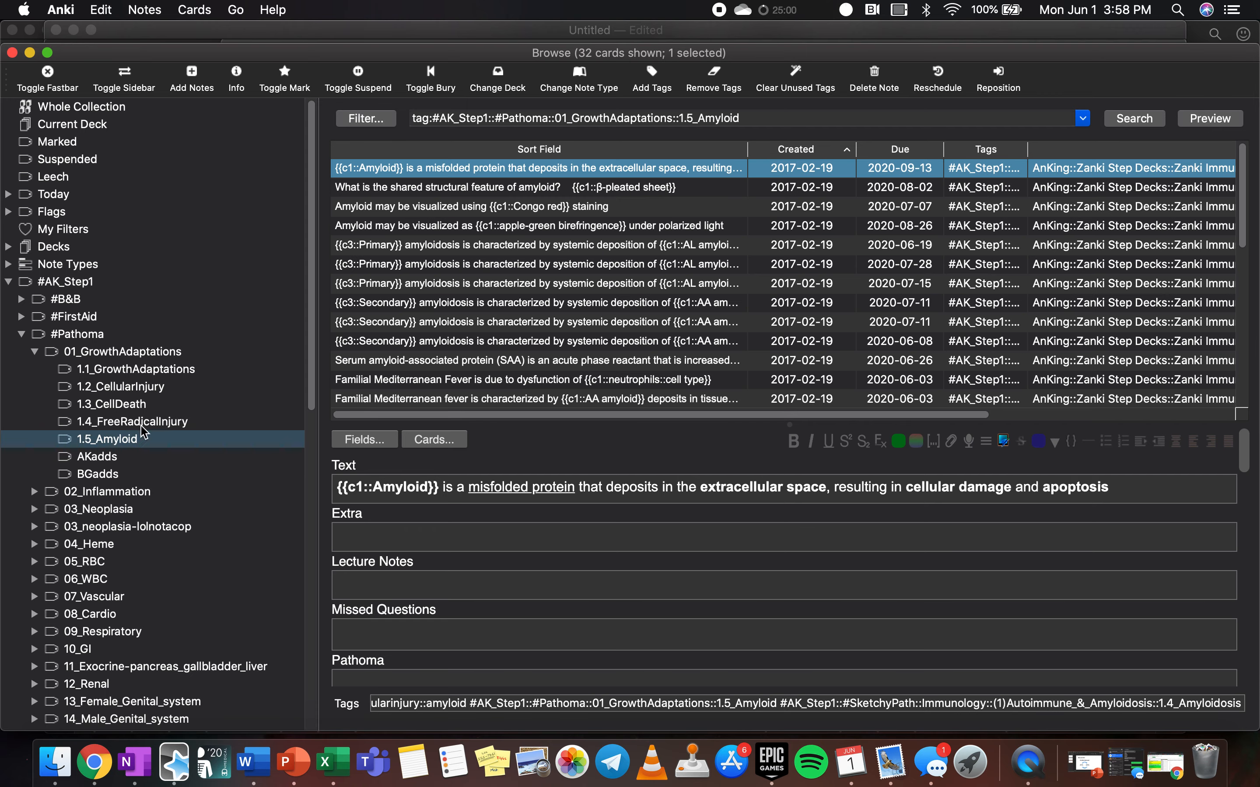
- Give all cards tagged 1.5_Amyloid a red flag and look through the flagged list
left_click(457, 284)
key("super+a")
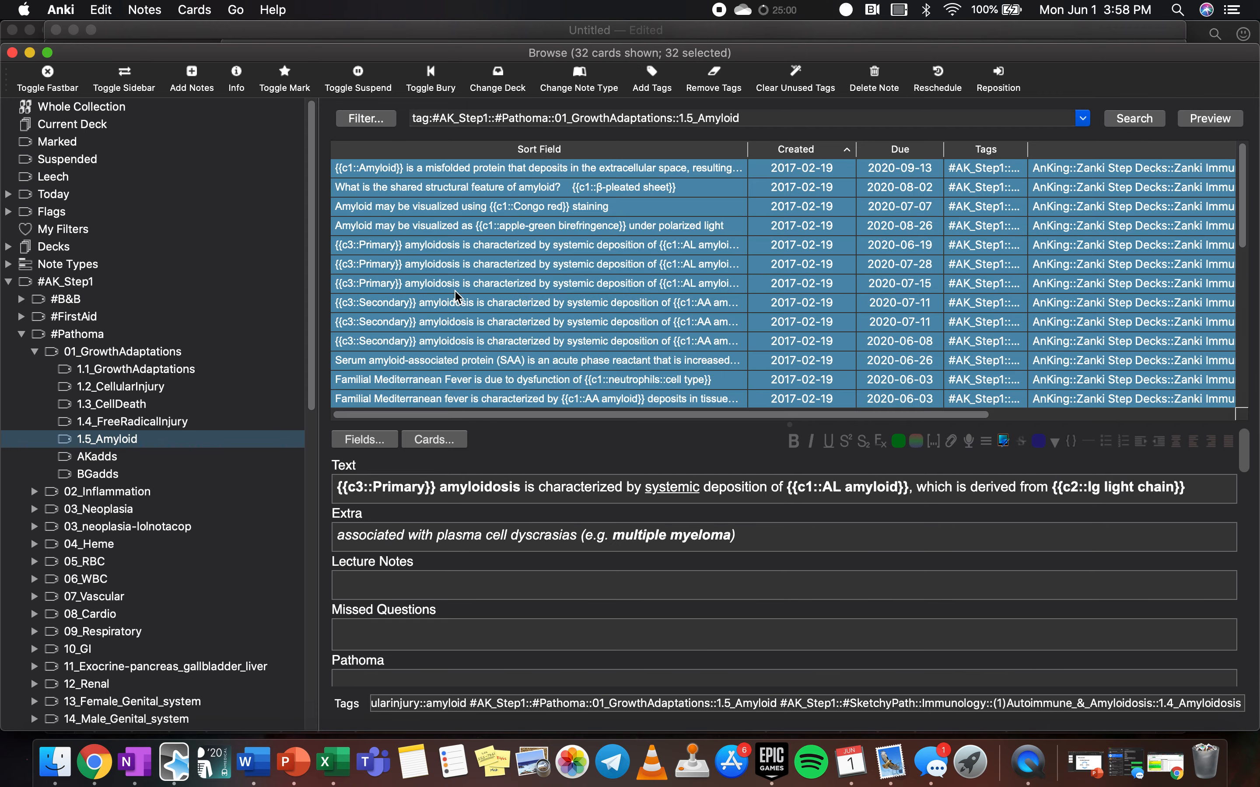
left_click(485, 372)
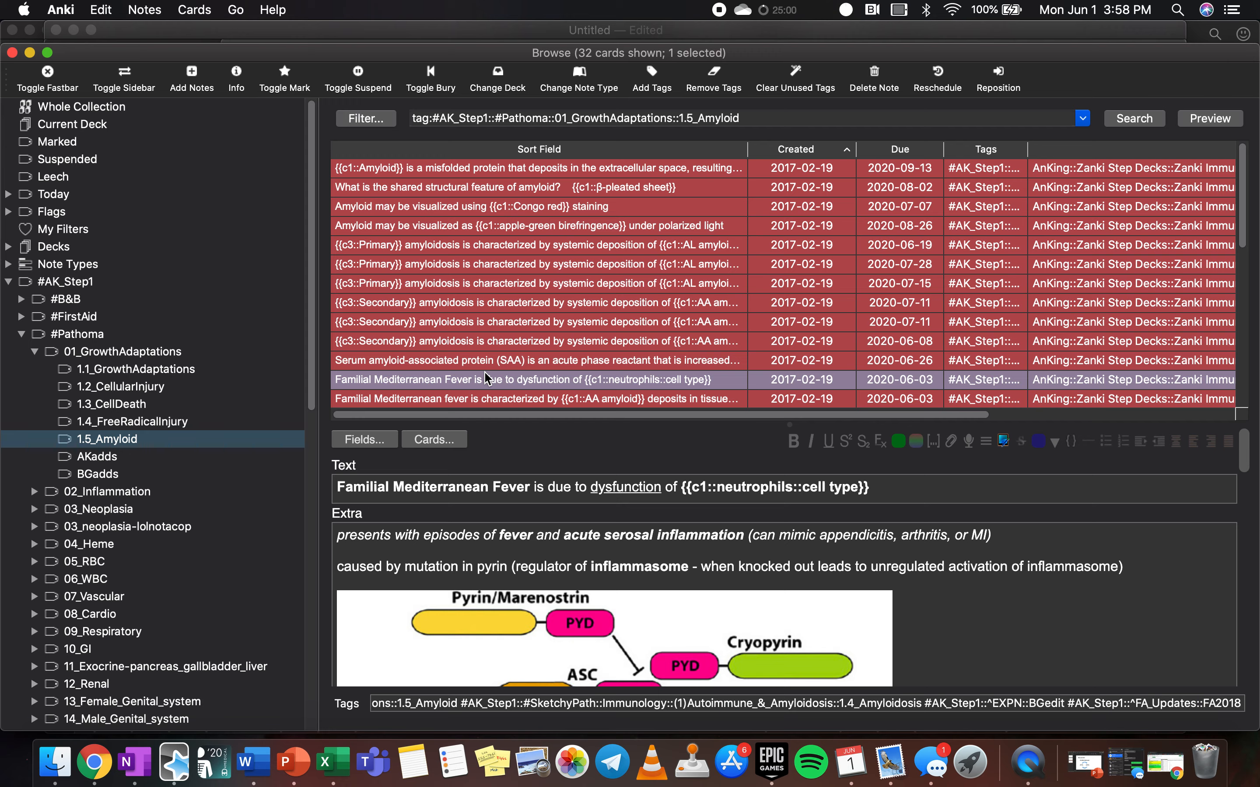
scroll(484, 313, "down", 5)
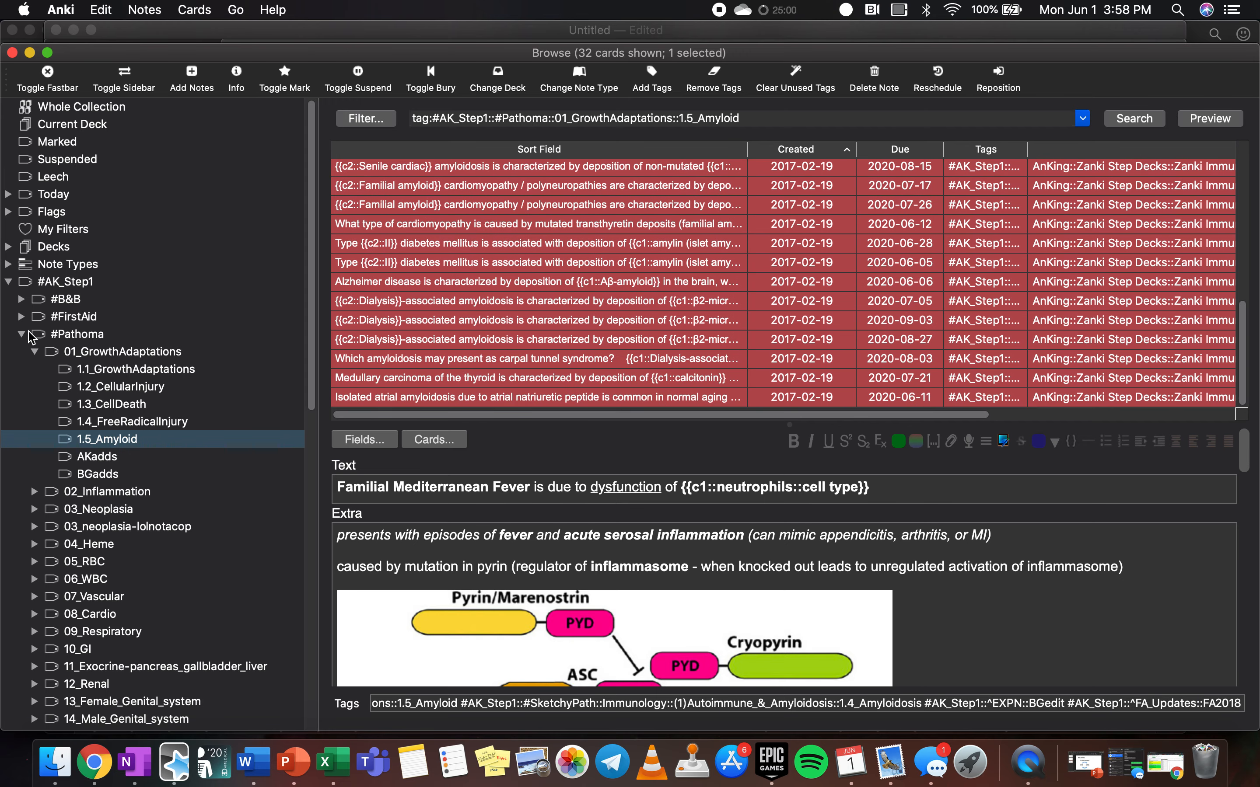
- List the cards tagged 2.1_AcuteInflammation1 under Pathoma's 02_Inflammation and give all of them a red flag
left_click(35, 352)
left_click(34, 369)
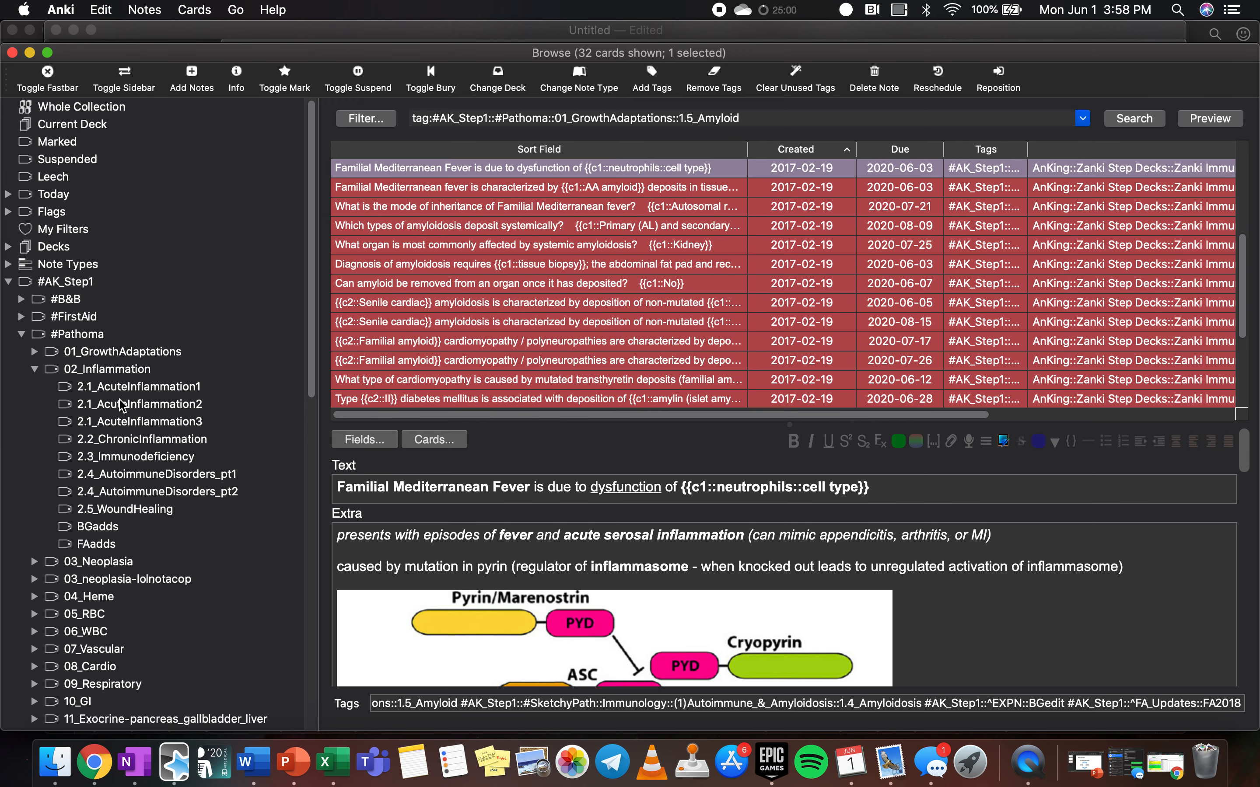
left_click(125, 391)
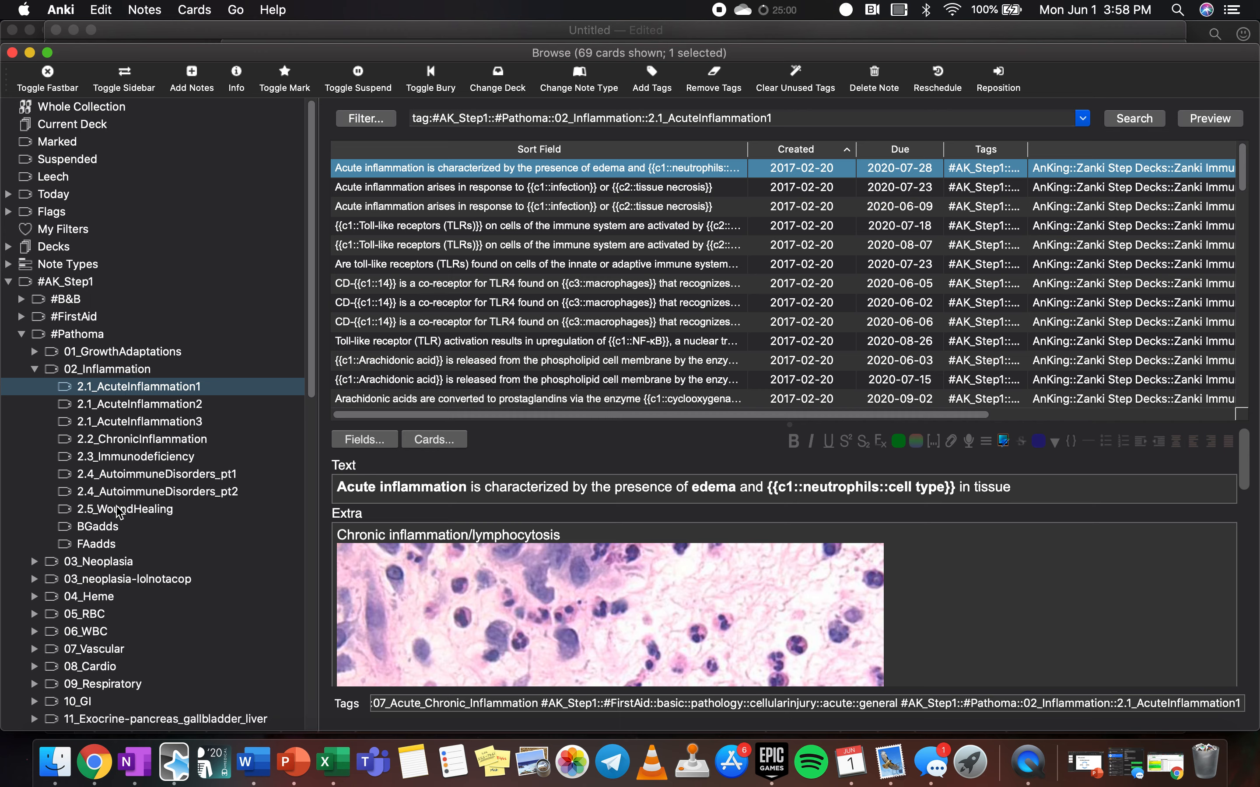
left_click(110, 369)
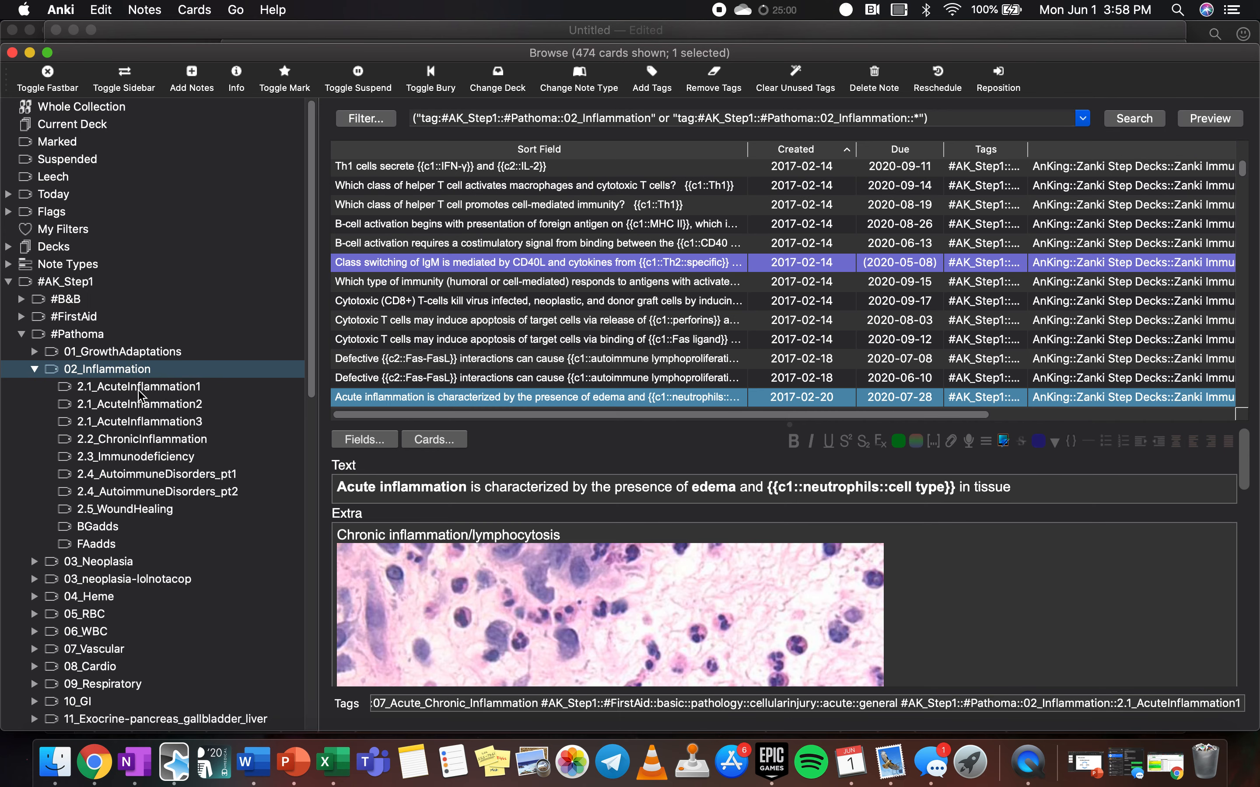
left_click(145, 392)
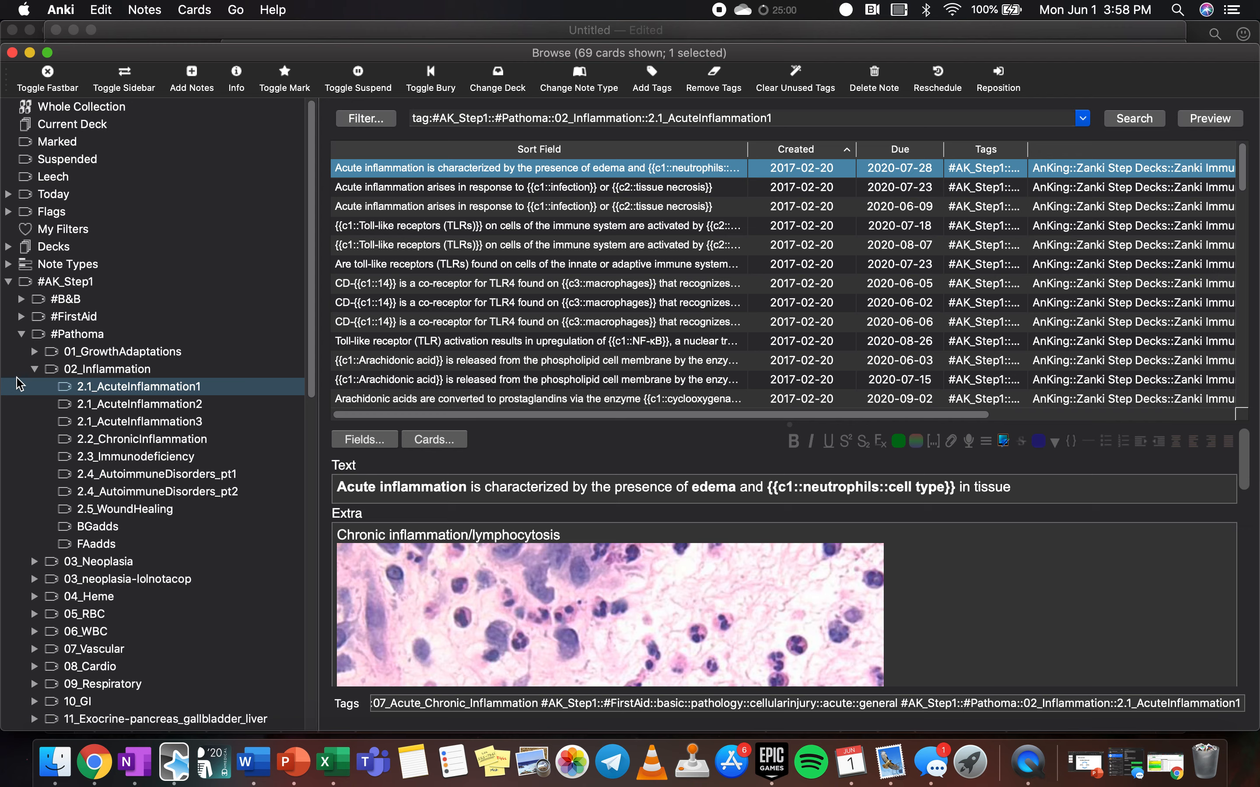
left_click(439, 250)
key("super+a")
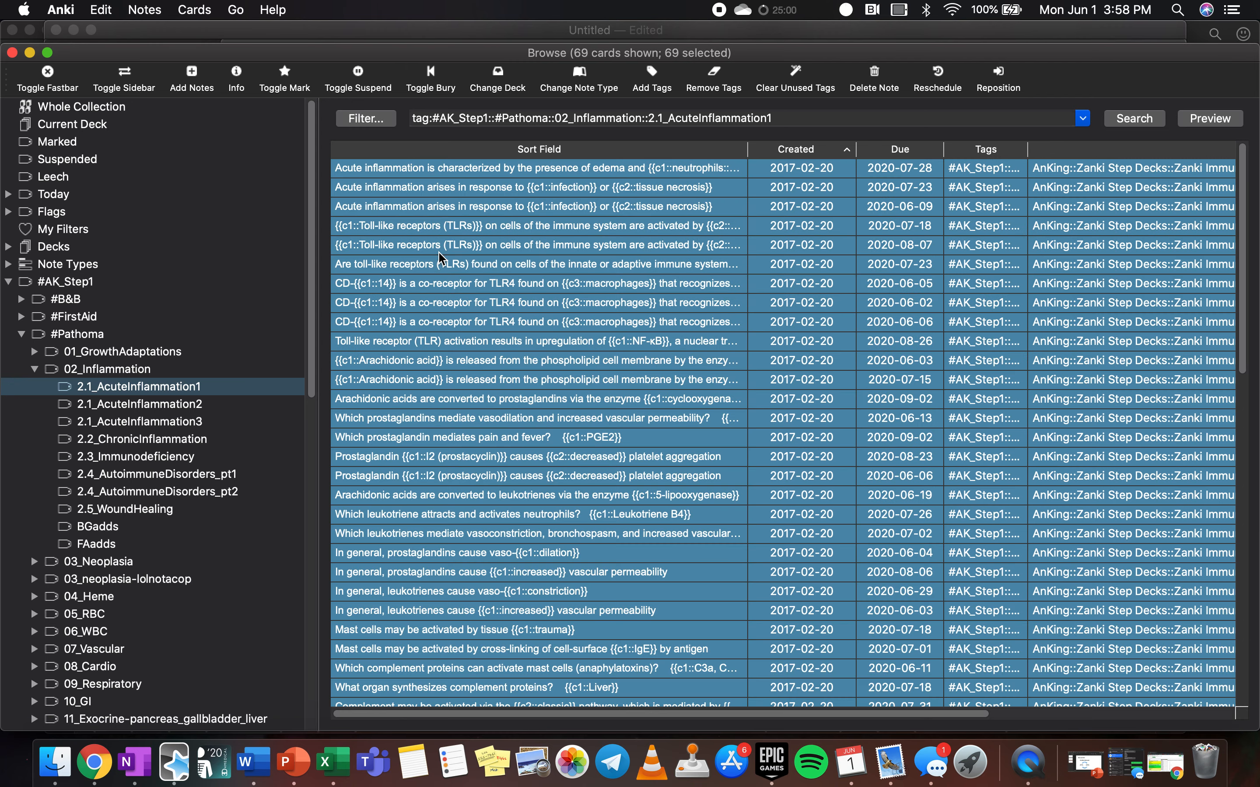
- Search the card browser for flag:1 and look through the red-flagged cards
triple_click(523, 118)
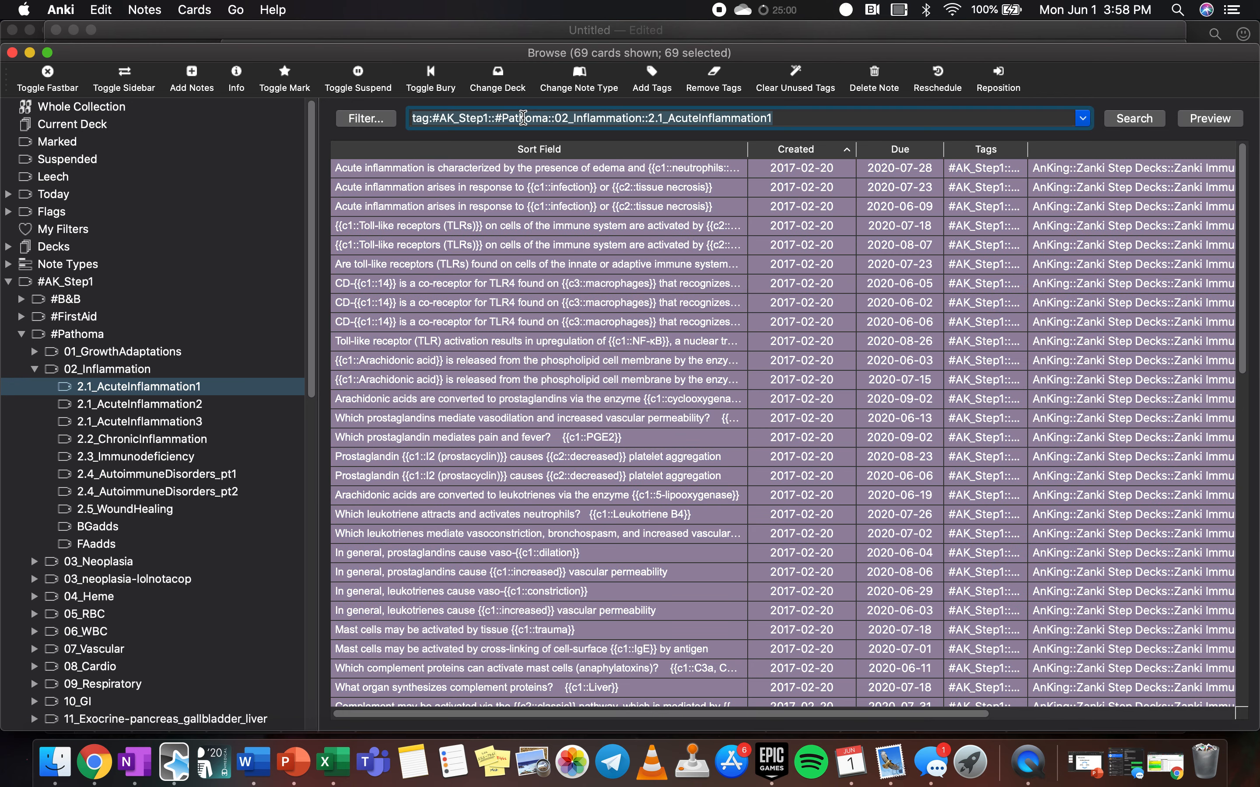
type("fla:1")
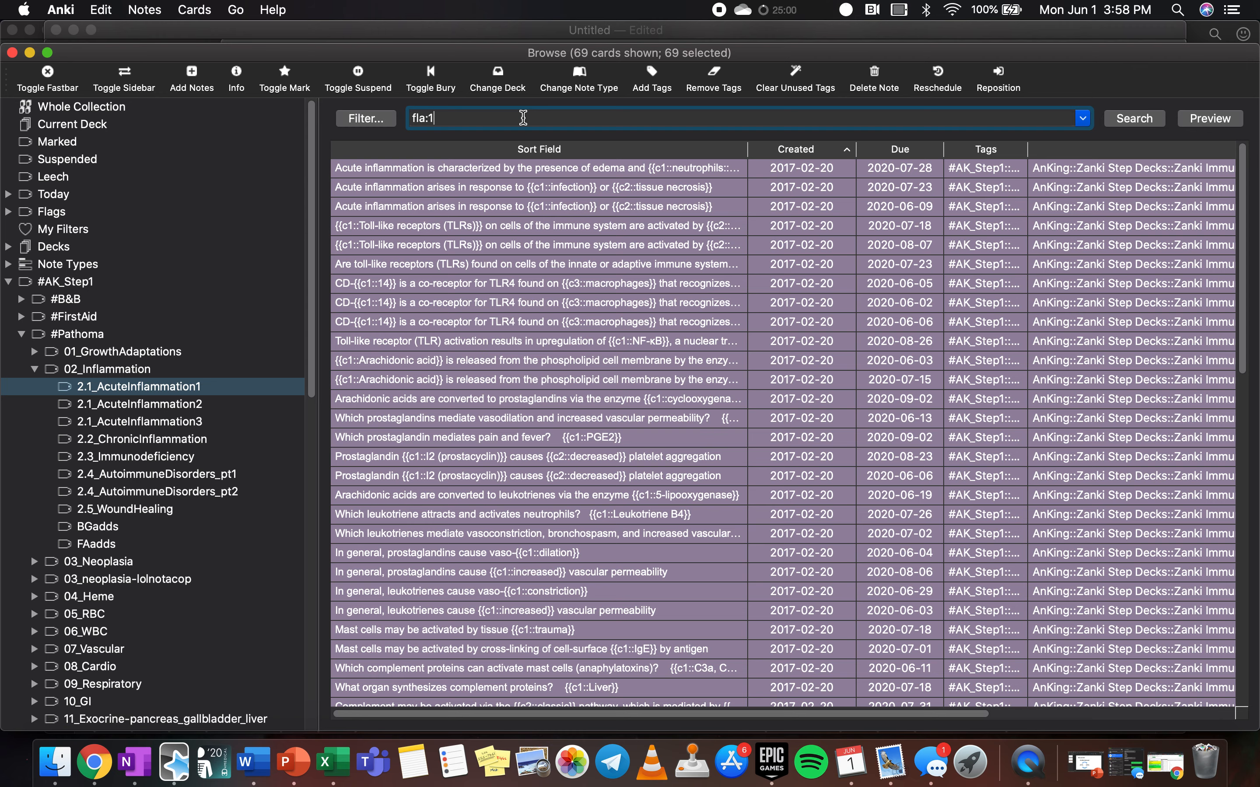
key("BackSpace")
key("BackSpace")
type("g:1")
key("Return")
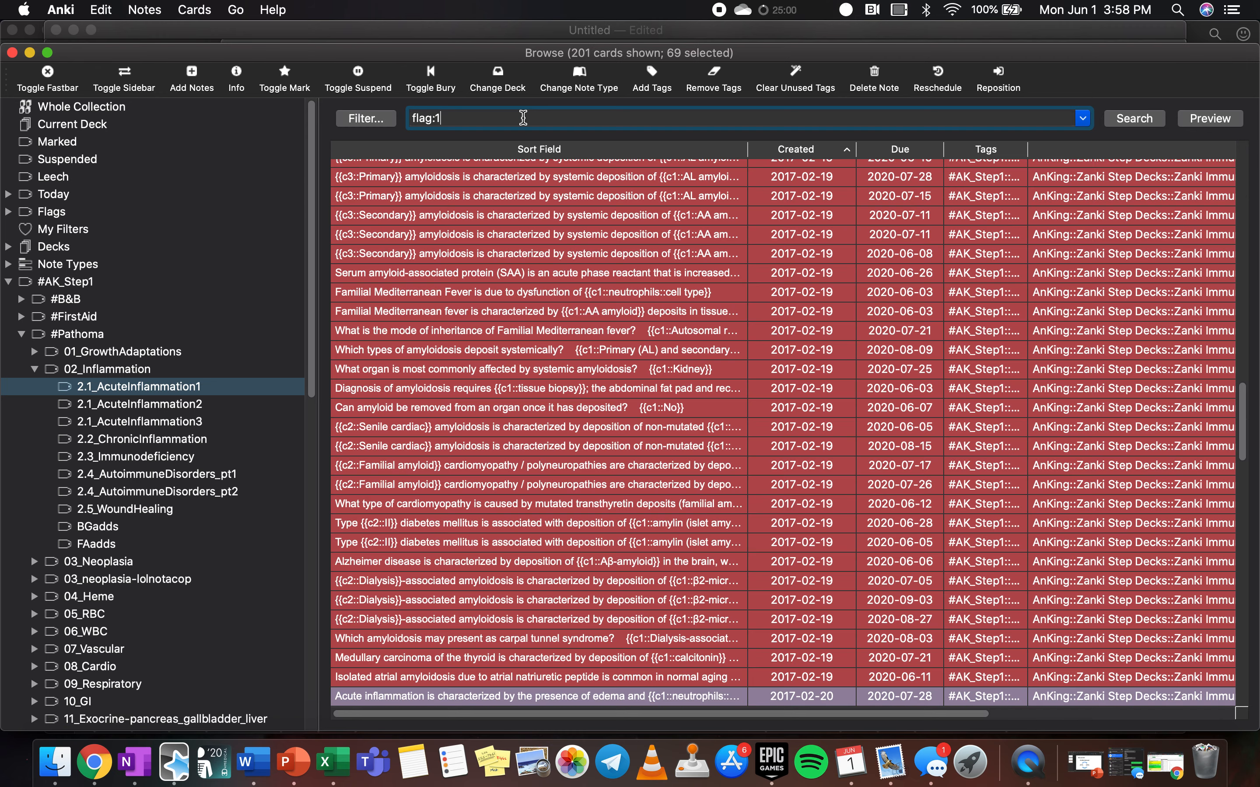
scroll(489, 266, "up", 15)
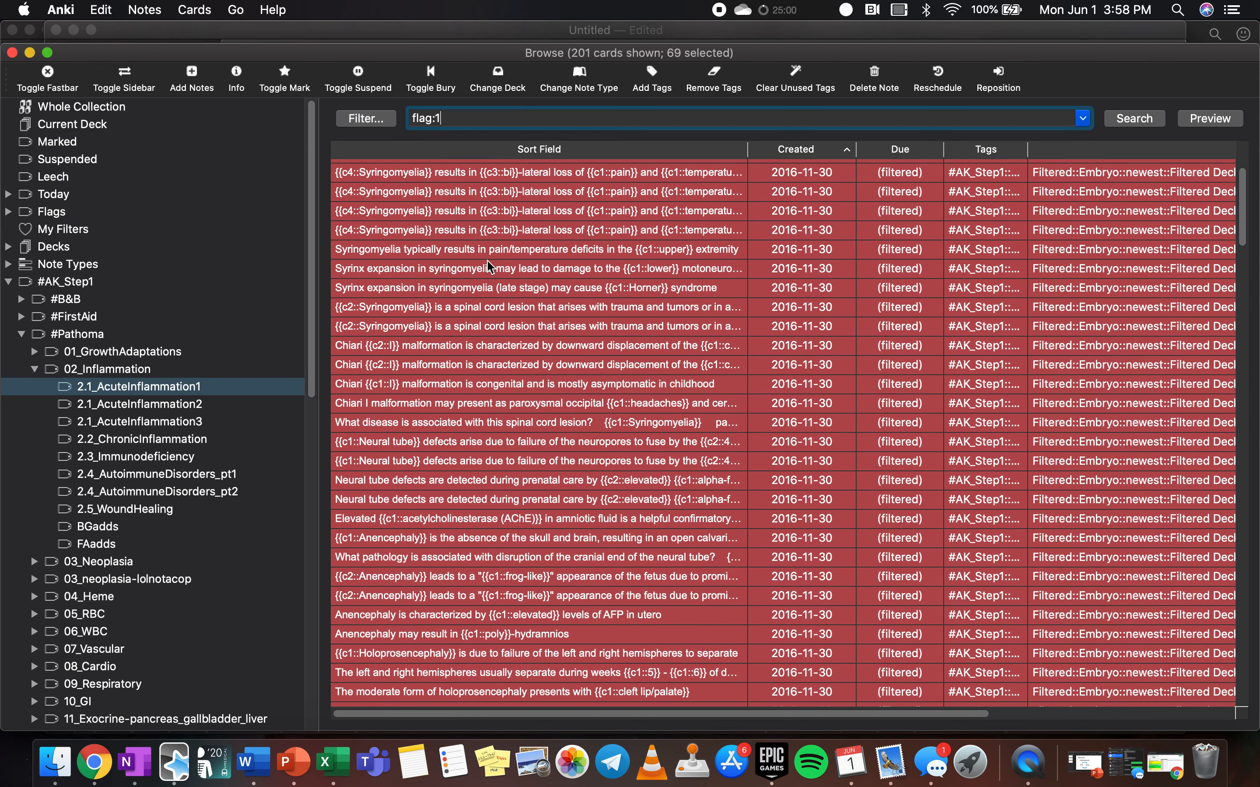
scroll(490, 266, "down", 15)
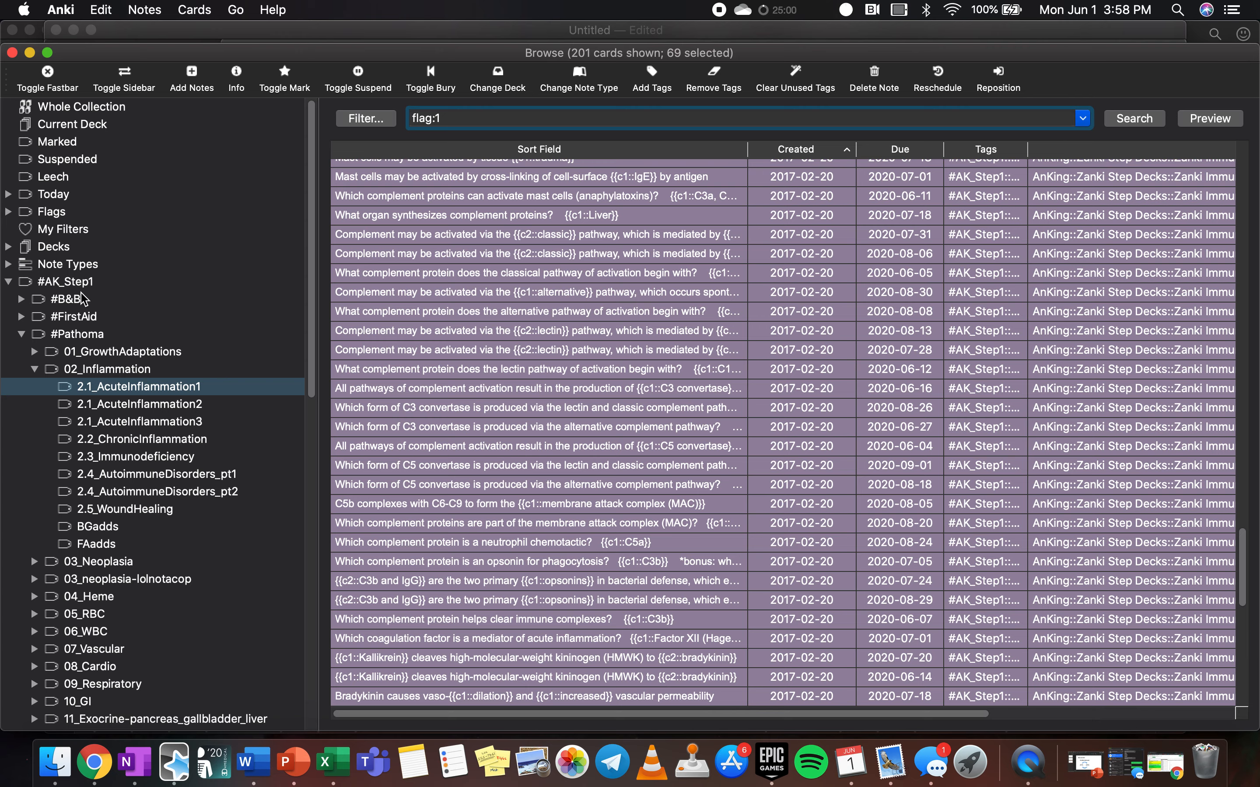
- Expand the Flags filters and list the red, orange and green flagged cards in turn
left_click(8, 211)
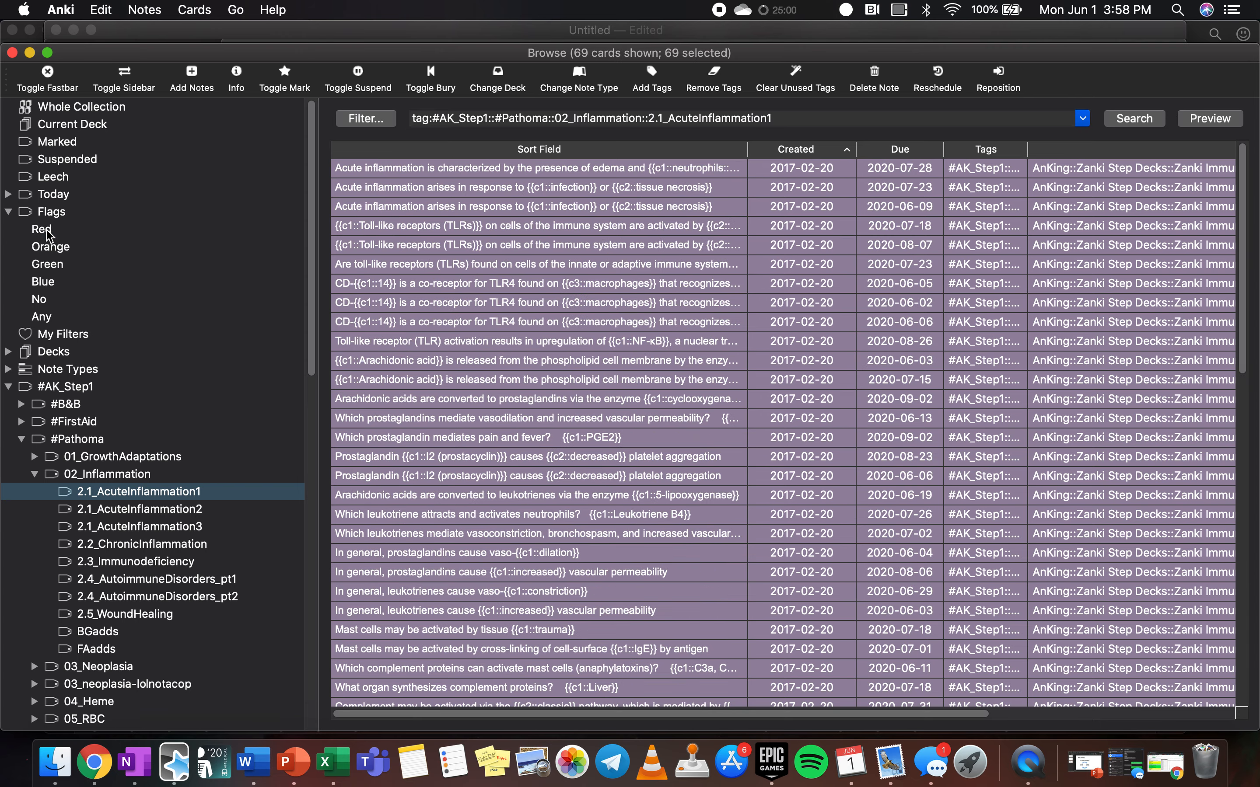
left_click(42, 229)
left_click(51, 246)
left_click(47, 264)
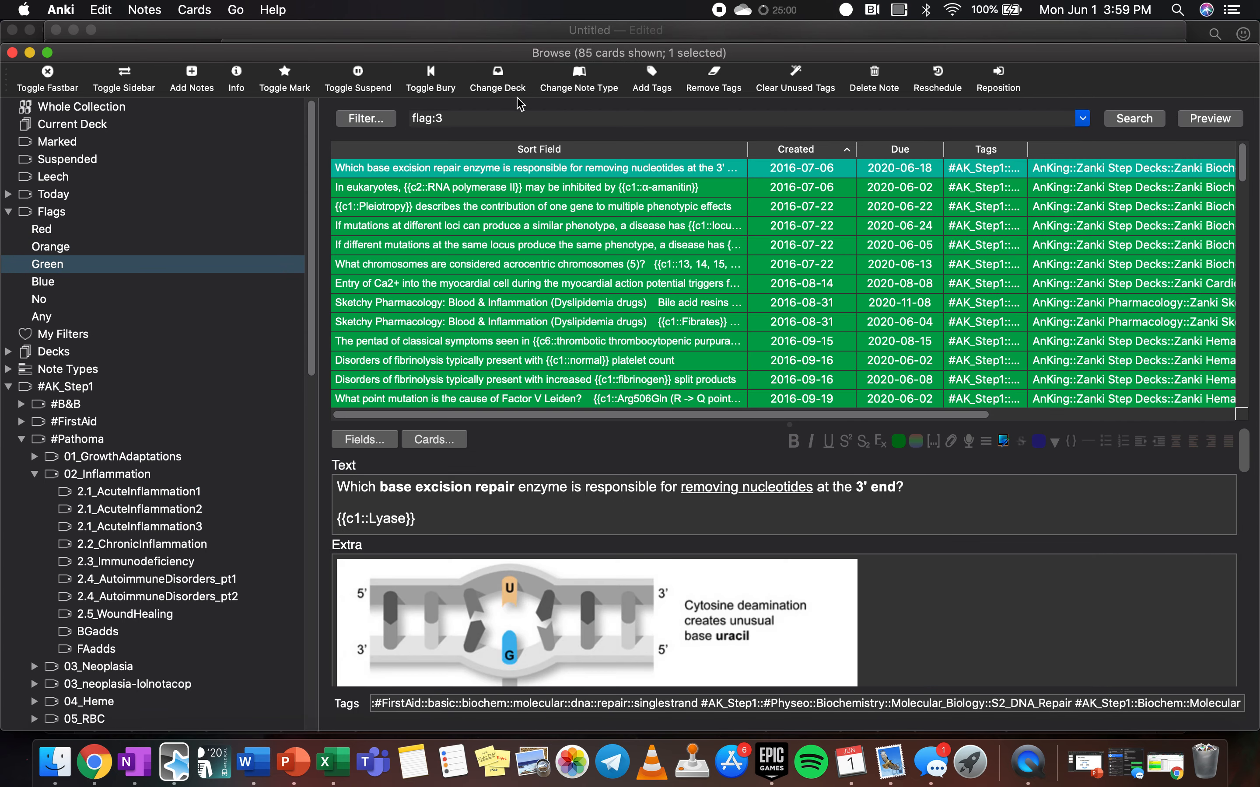
left_click(51, 295)
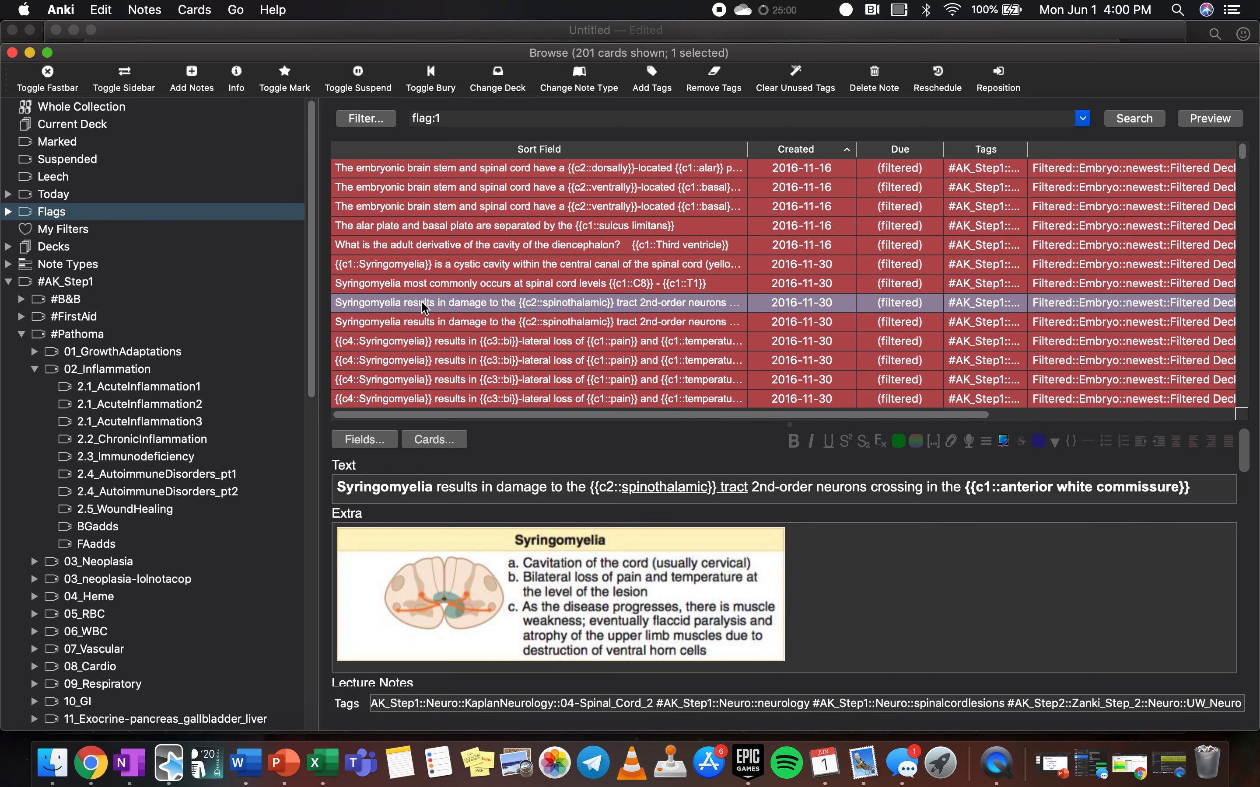
- Look at a few red-flagged cards and start a filtered deck based on the flag:1 search
left_click(484, 271)
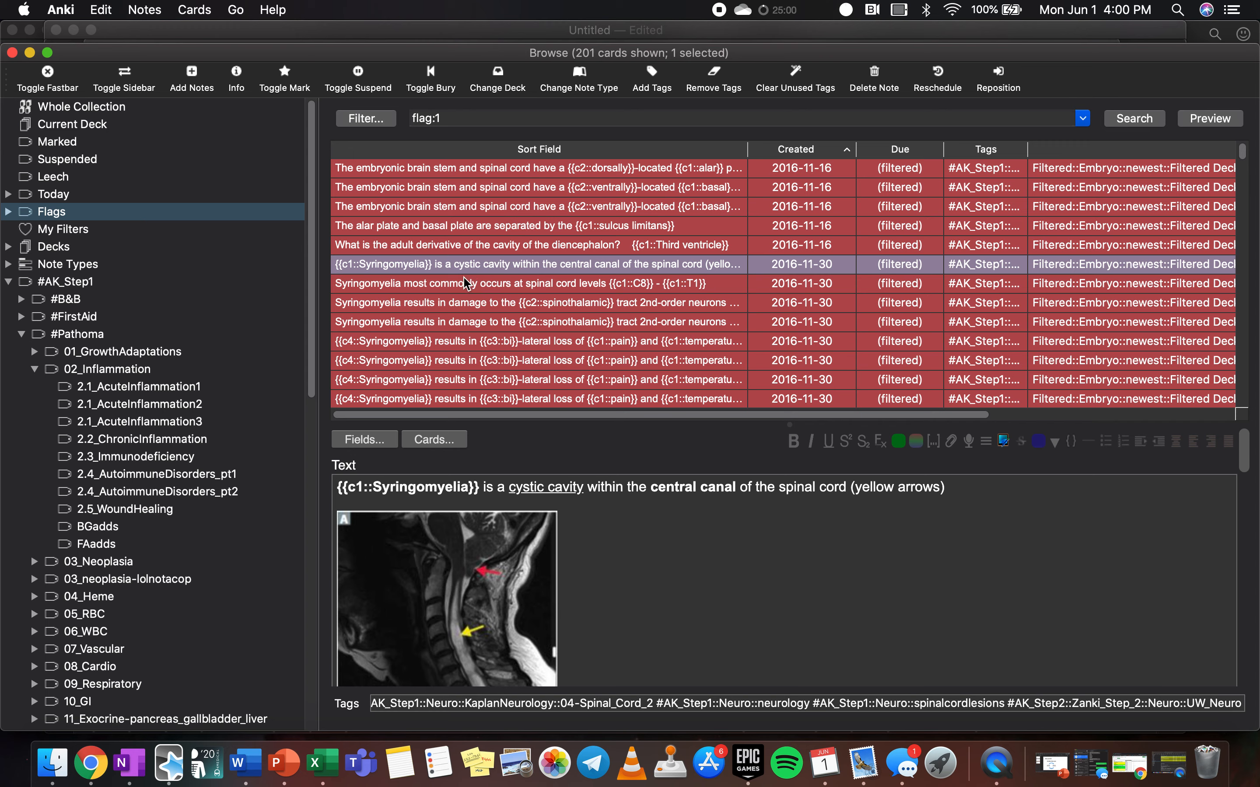
left_click(402, 240)
left_click(103, 11)
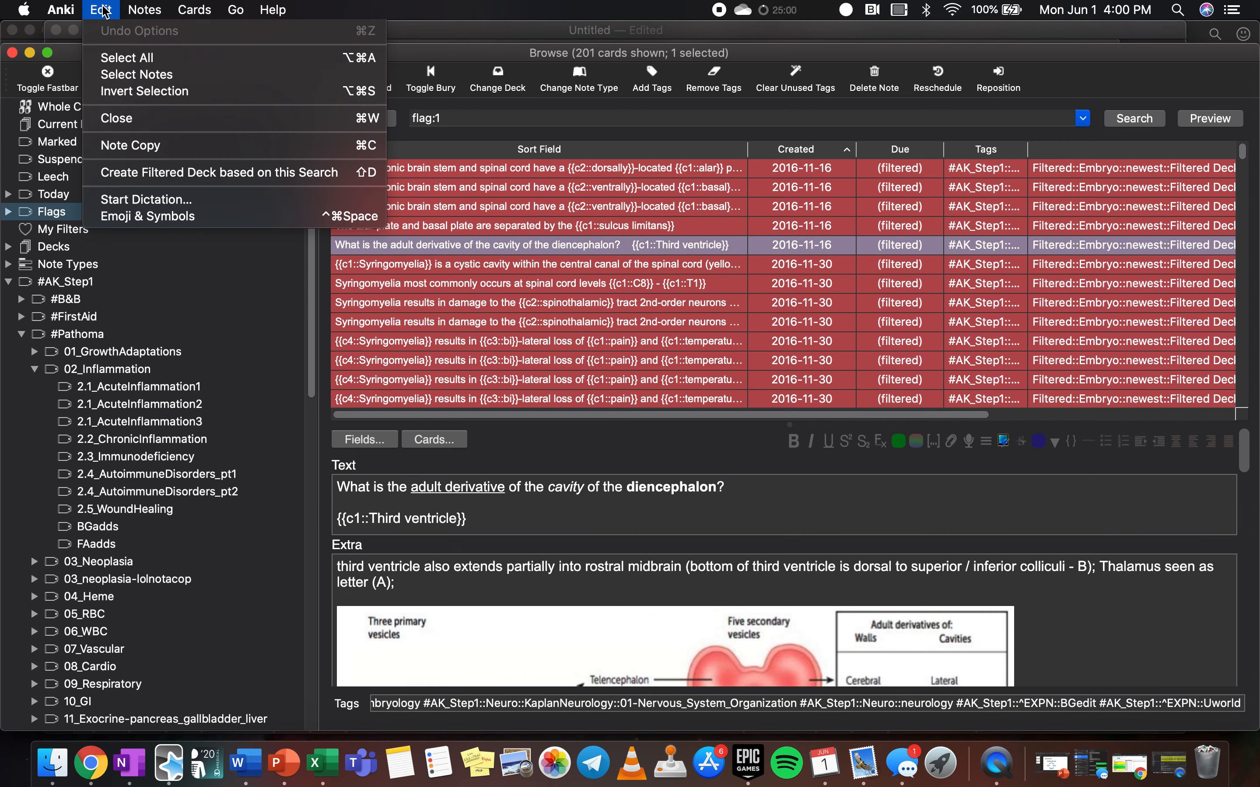
left_click(221, 173)
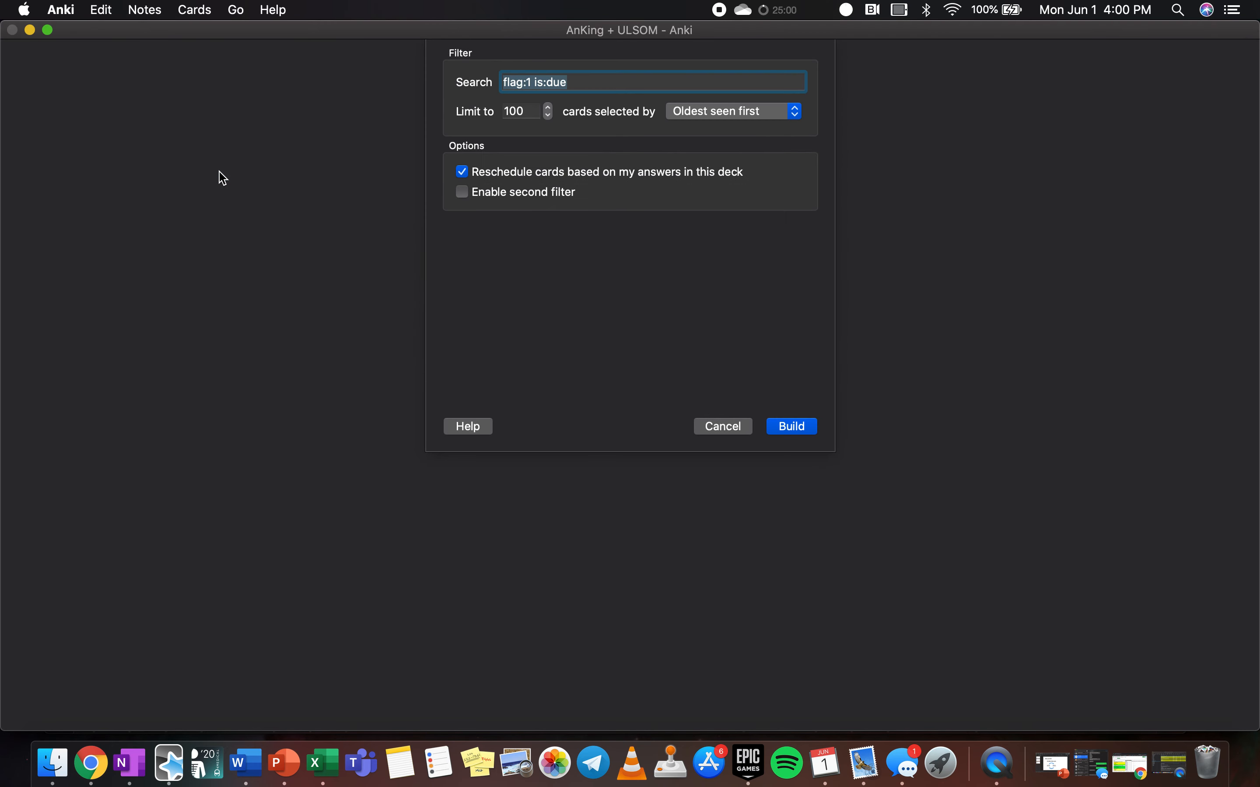
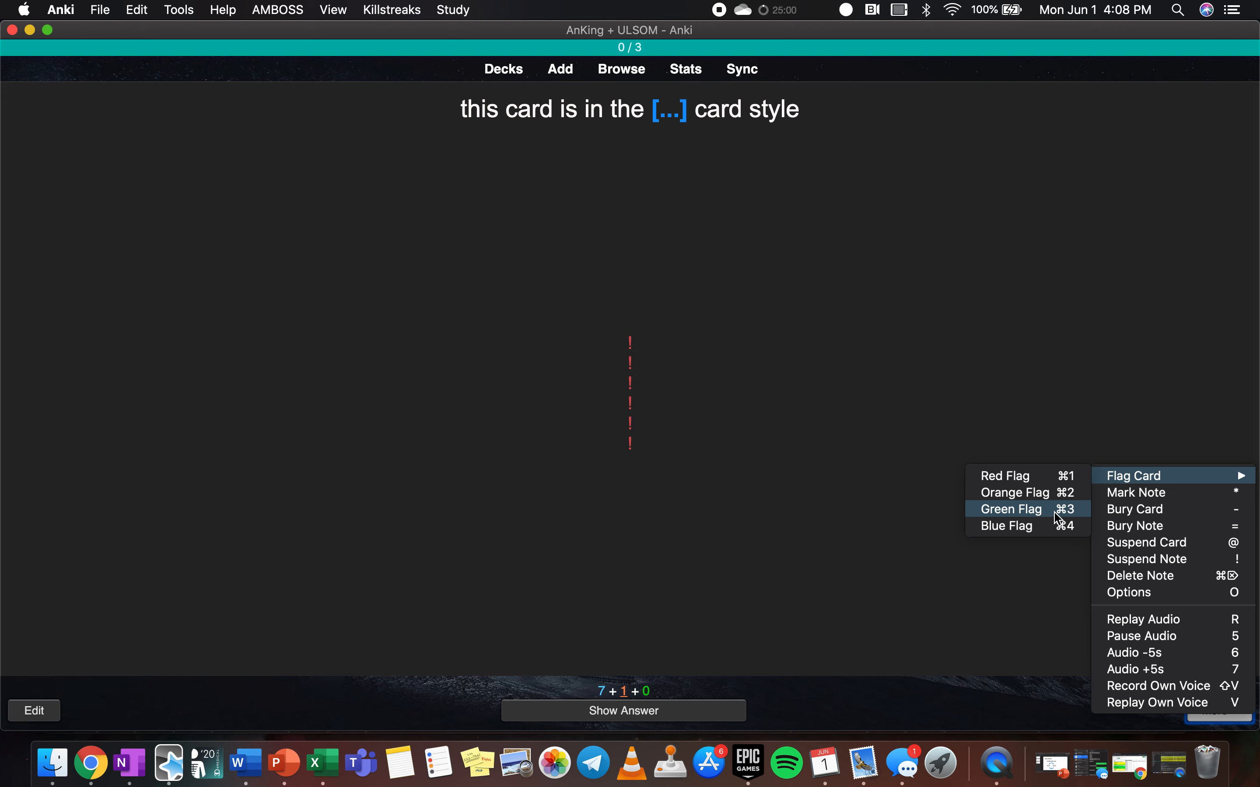
- Leave the card's flag choices, open the AnKing deck, and view its retention statistics for the past day, week and month
left_click(929, 538)
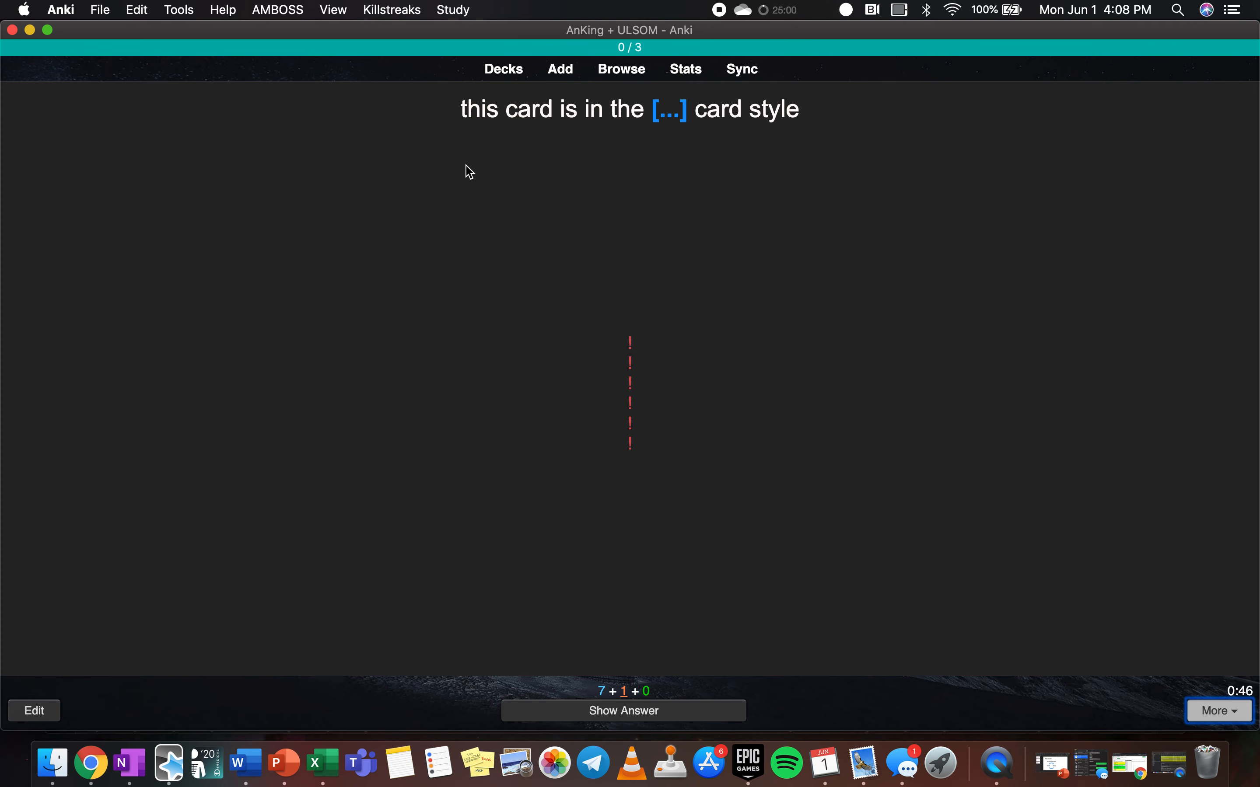
left_click(503, 71)
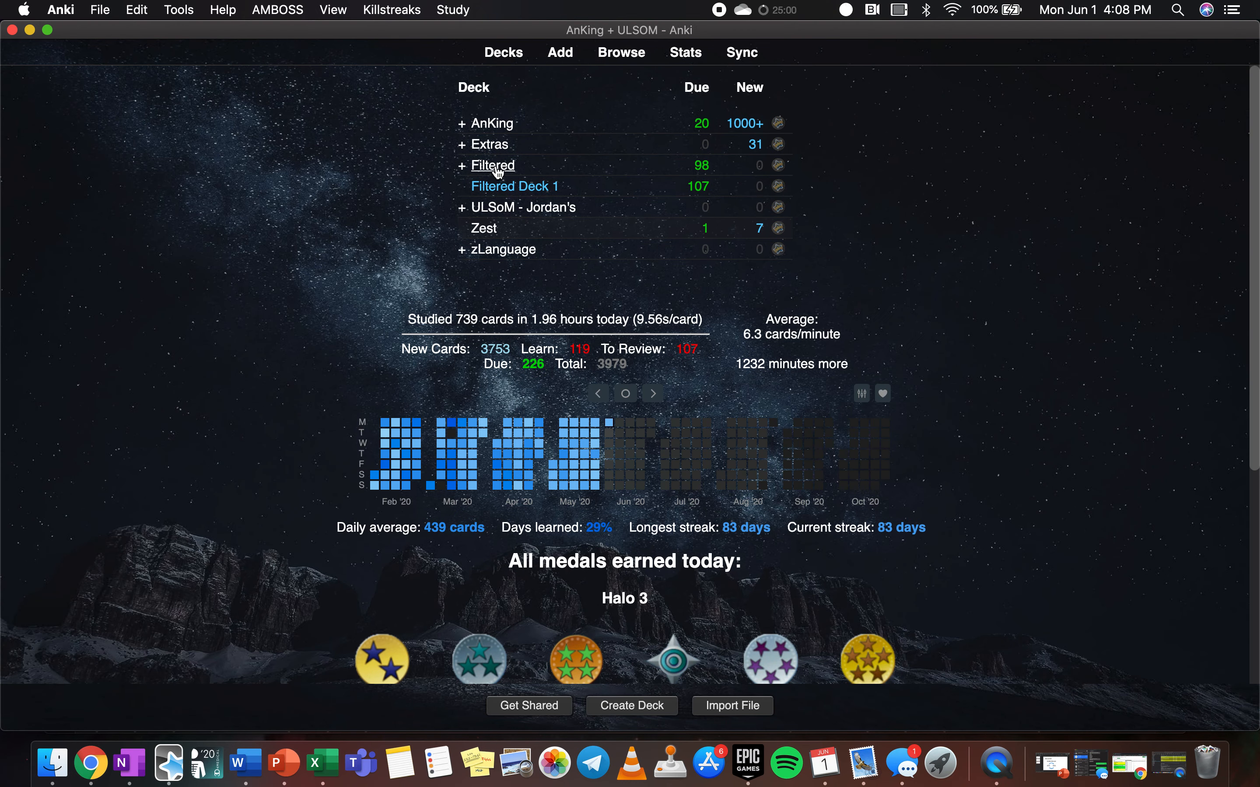
left_click(495, 124)
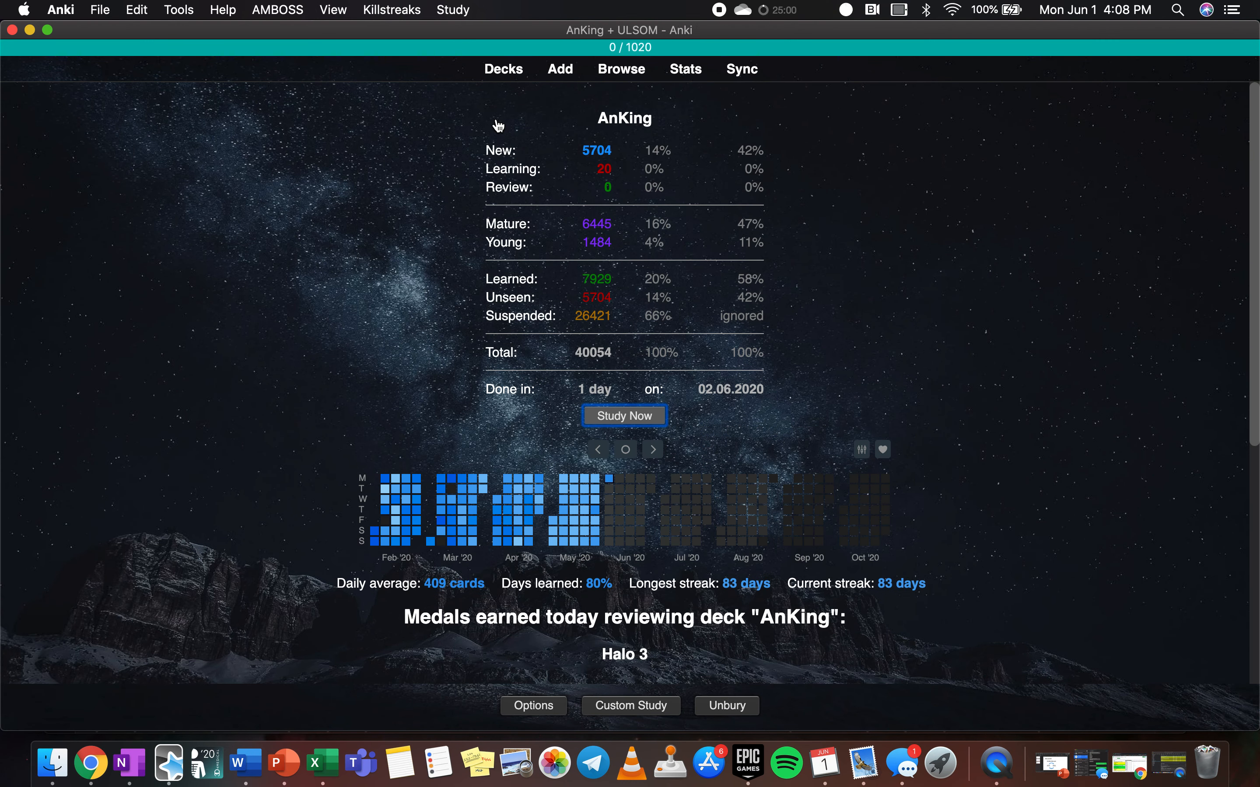
left_click(686, 70)
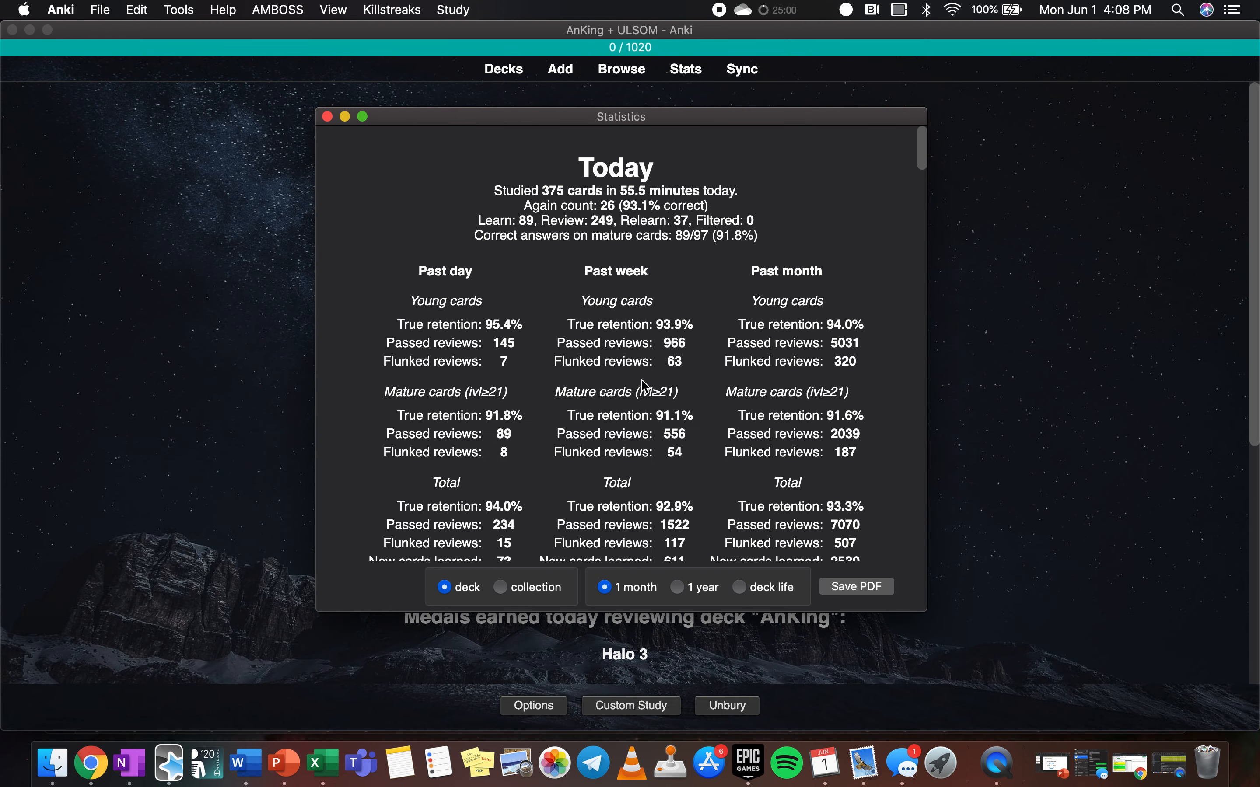
scroll(644, 385, "down", 3)
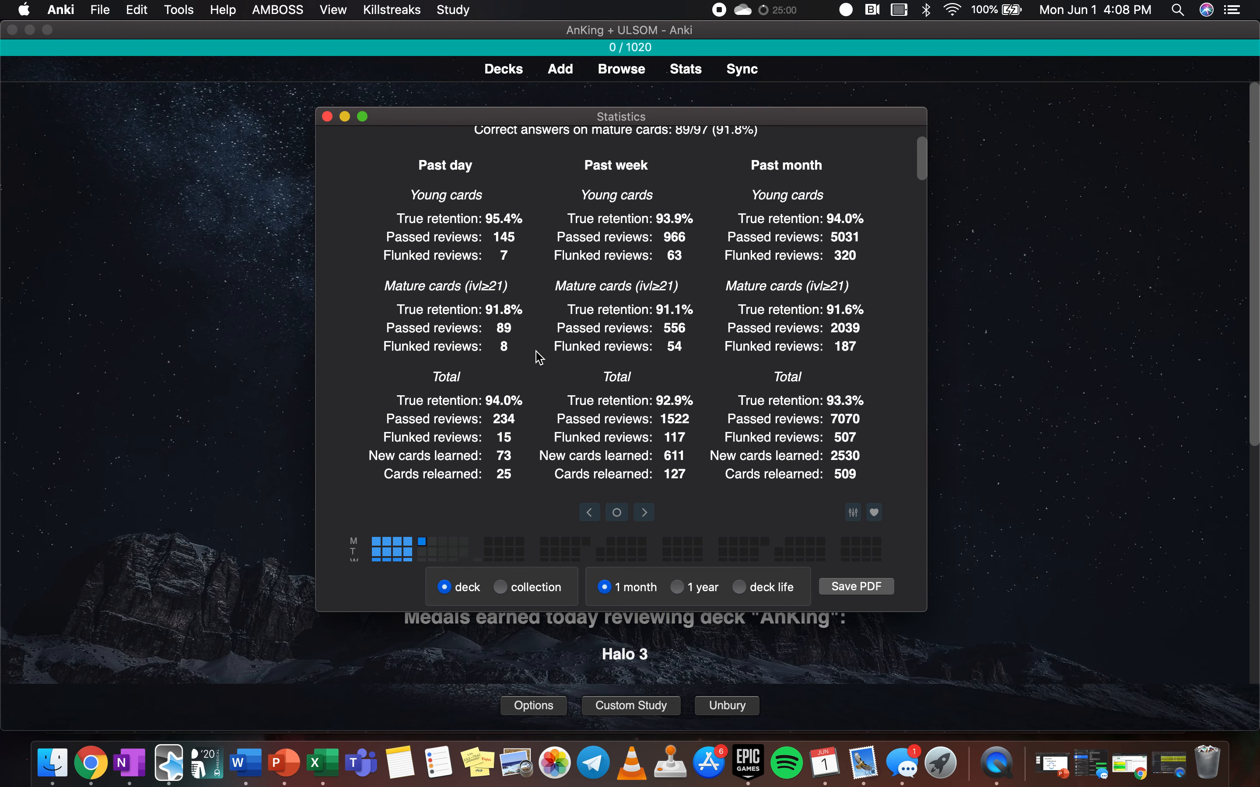
left_click(328, 117)
- Return to the deck list and start studying the Zest deck
left_click(504, 69)
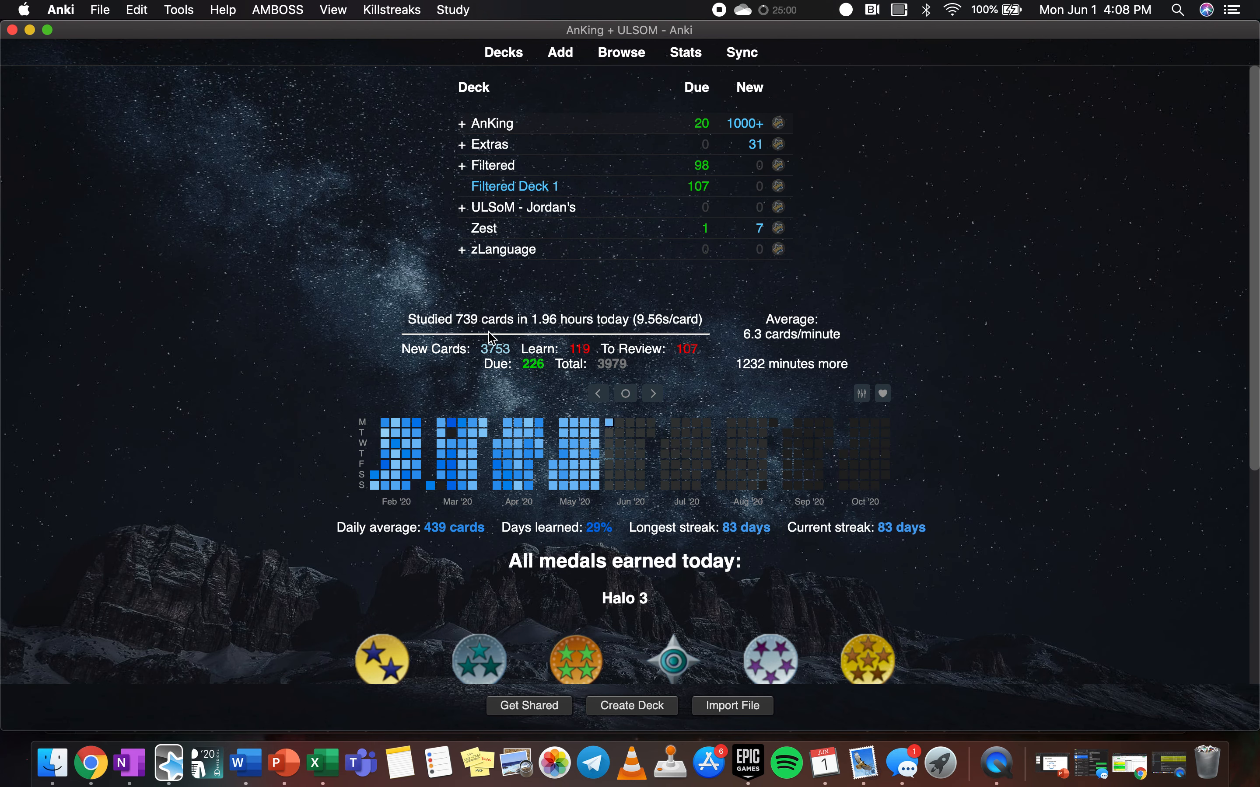
left_click(477, 232)
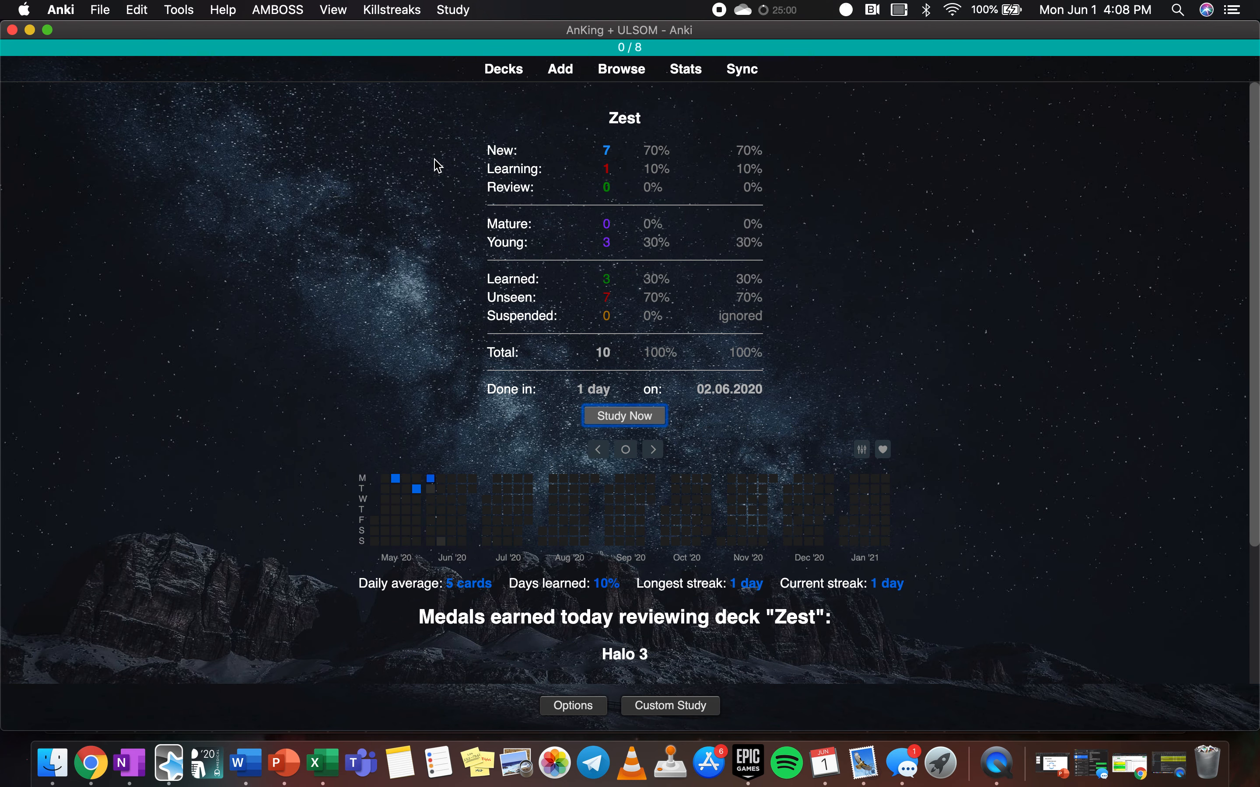
key("s")
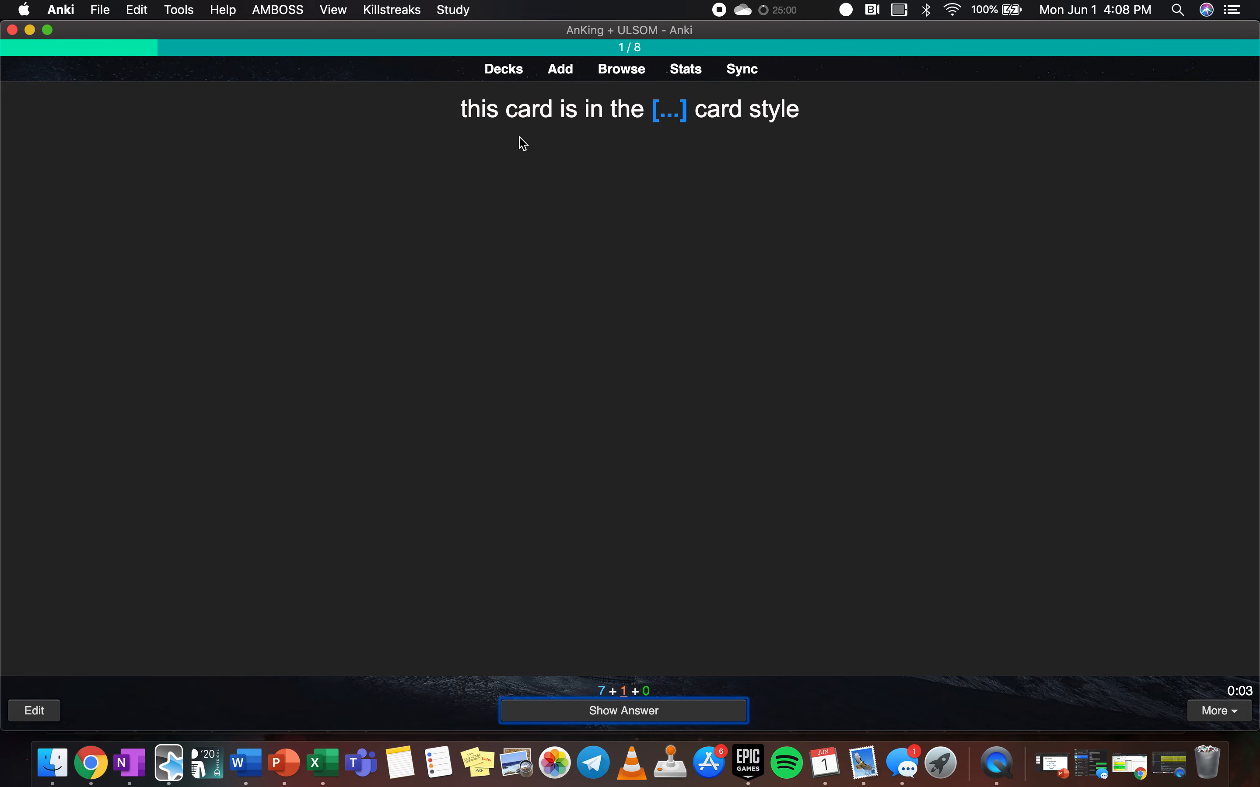
- Shrink the study window, highlight the card's question text, and enlarge the window again
double_click(98, 34)
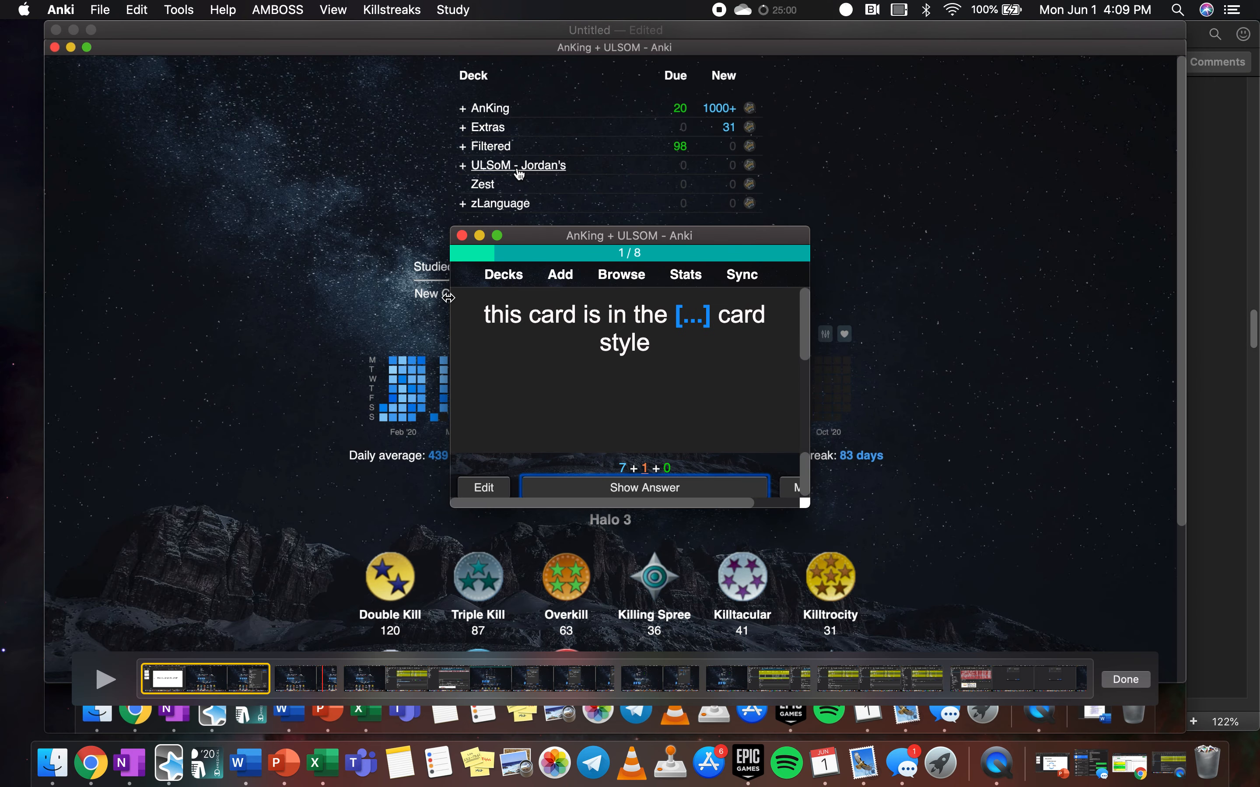
left_click_drag(482, 314, 670, 344)
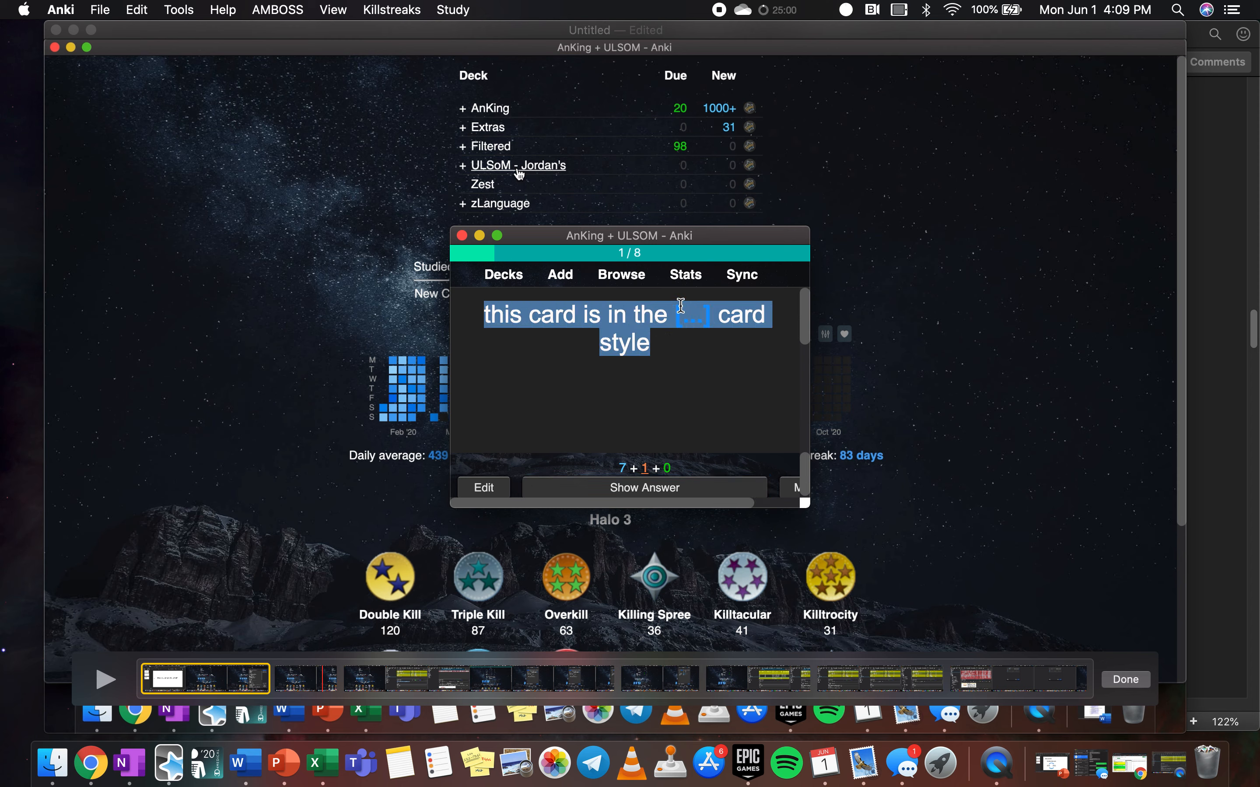
double_click(724, 235)
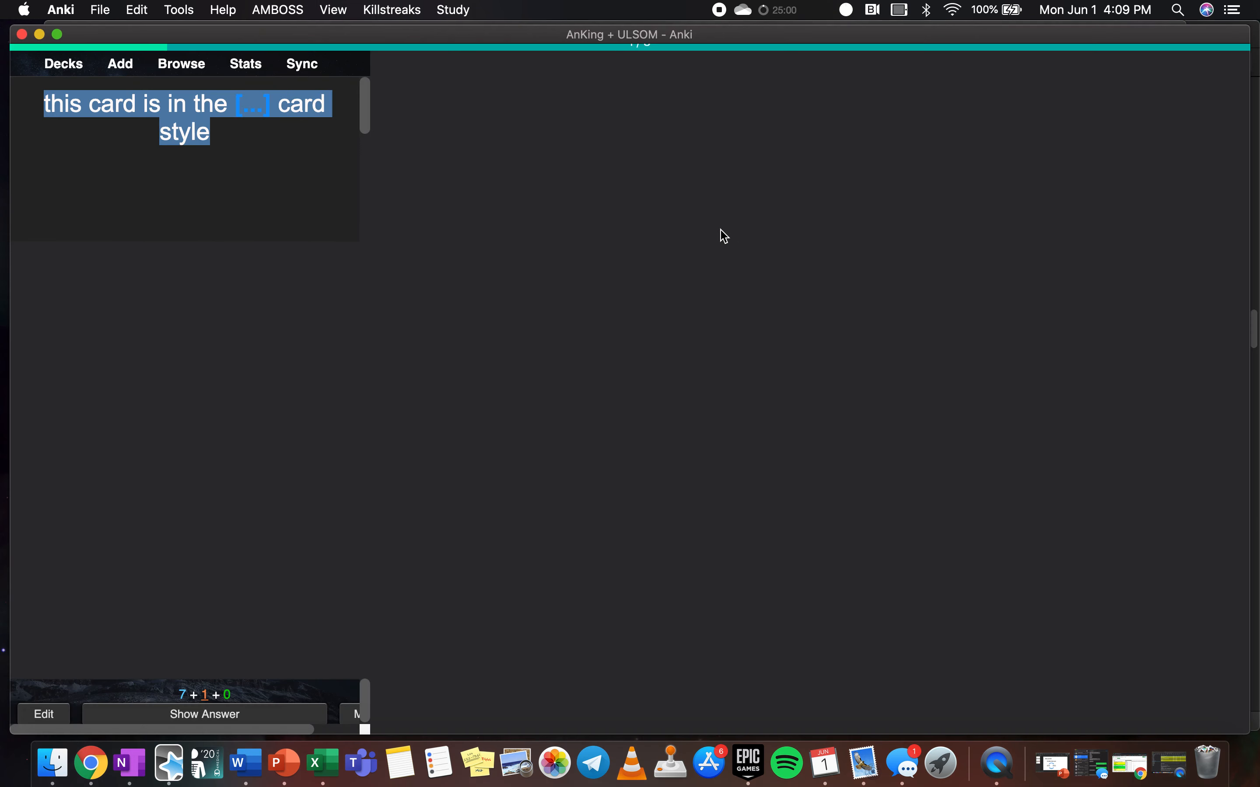
- Reveal the study card's answer and highlight the text of its "extras" section
left_click(527, 294)
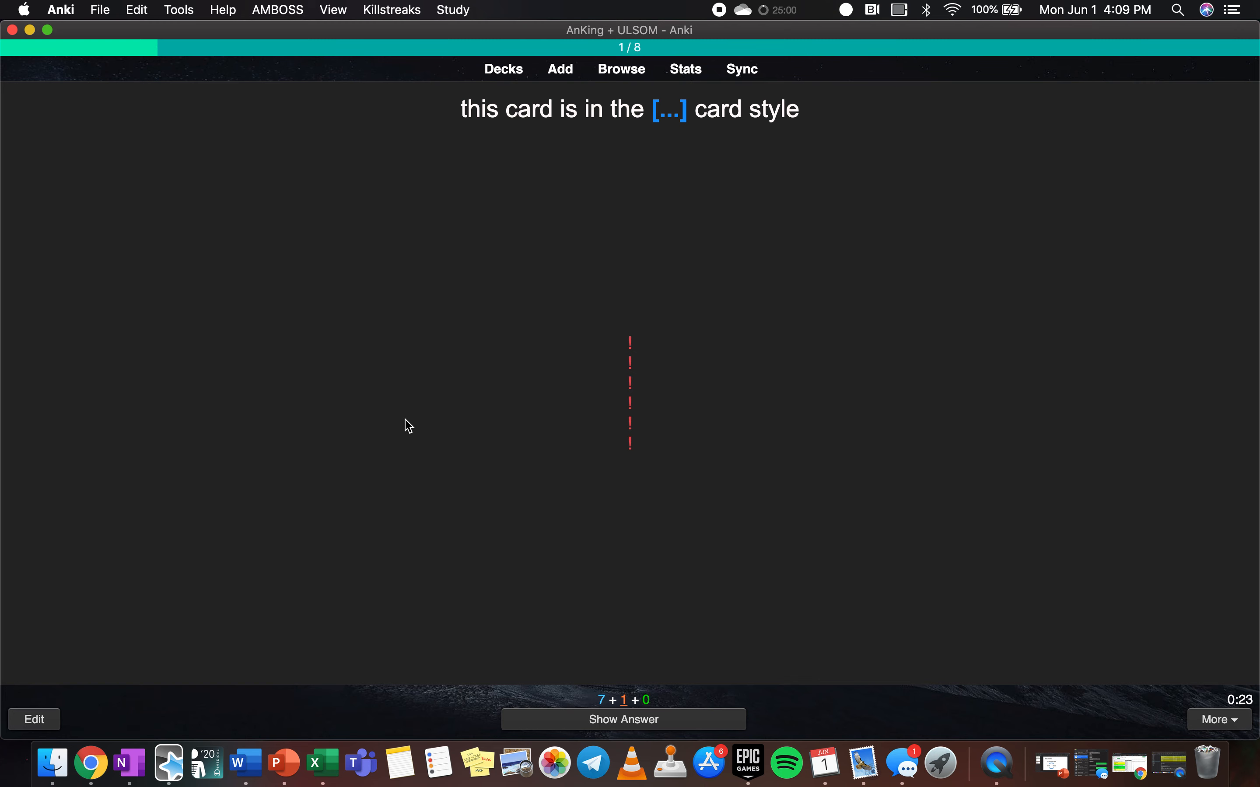
key("space")
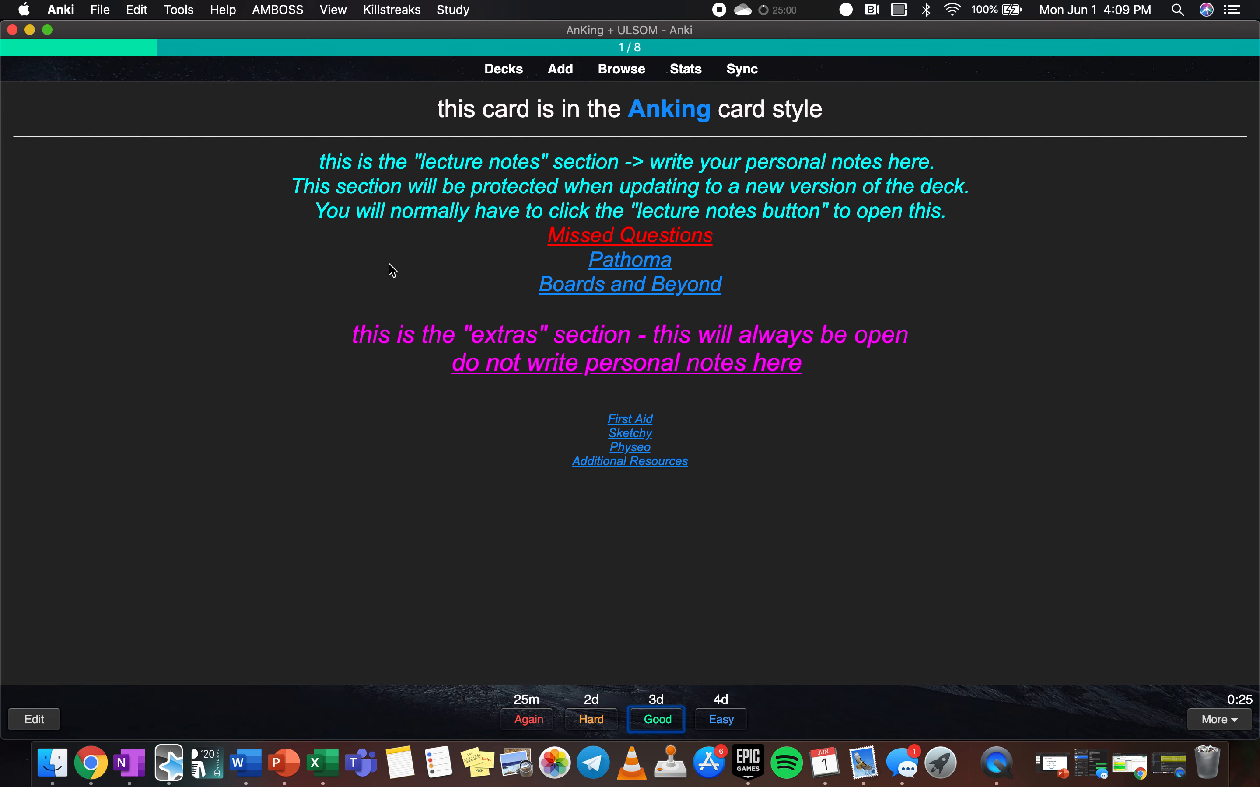
left_click(365, 331)
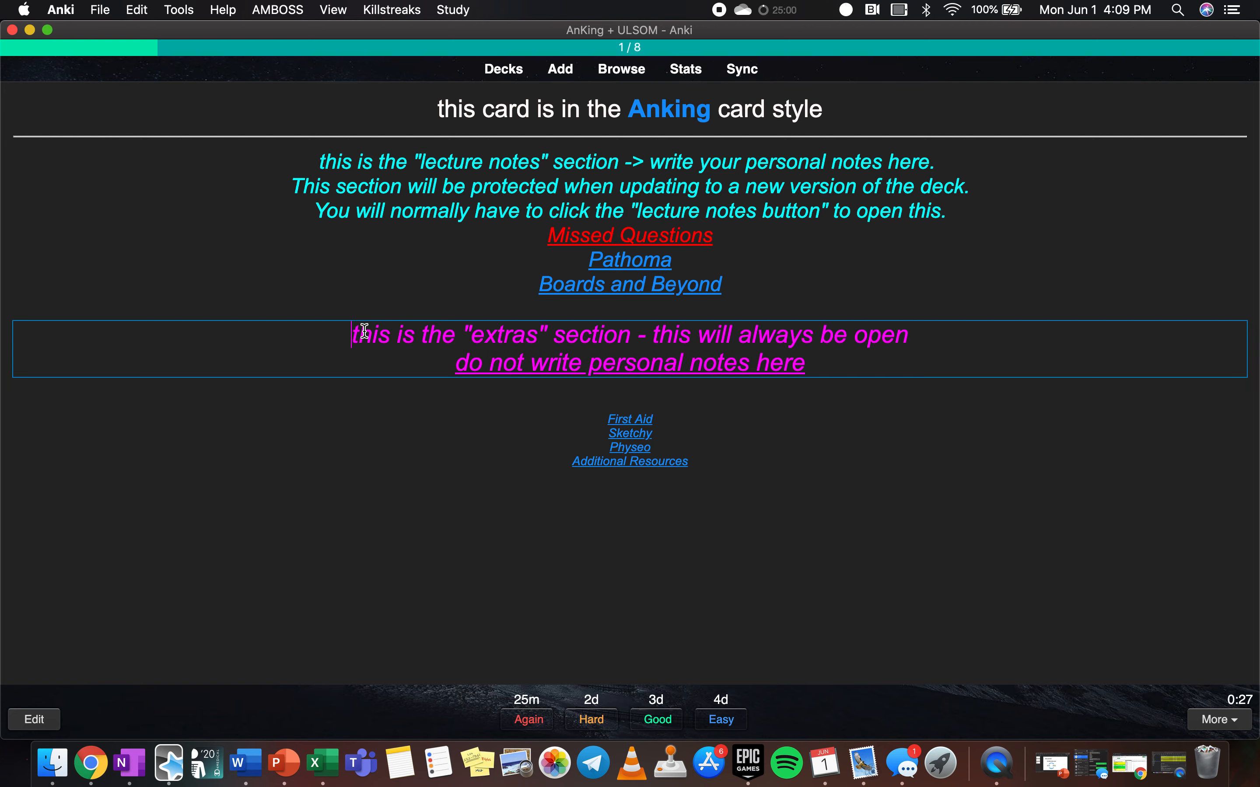
left_click_drag(365, 332, 852, 369)
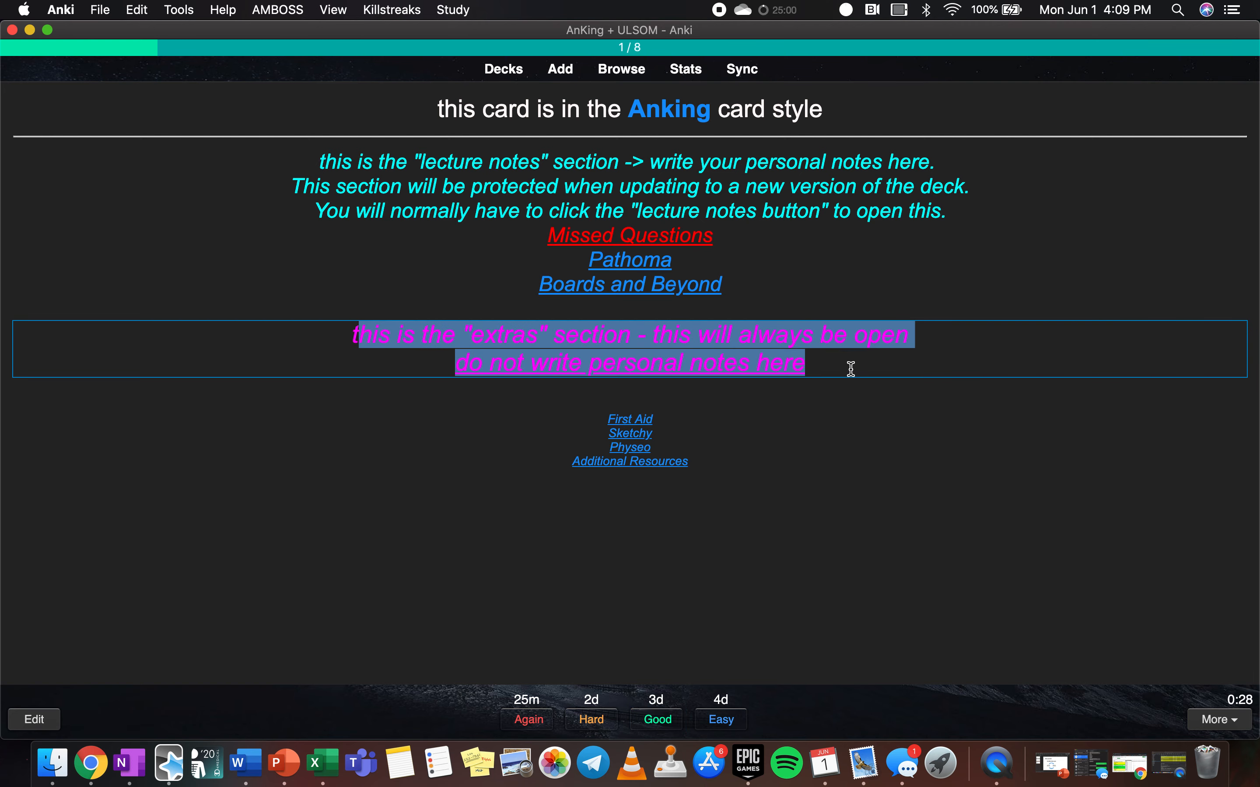
left_click(437, 414)
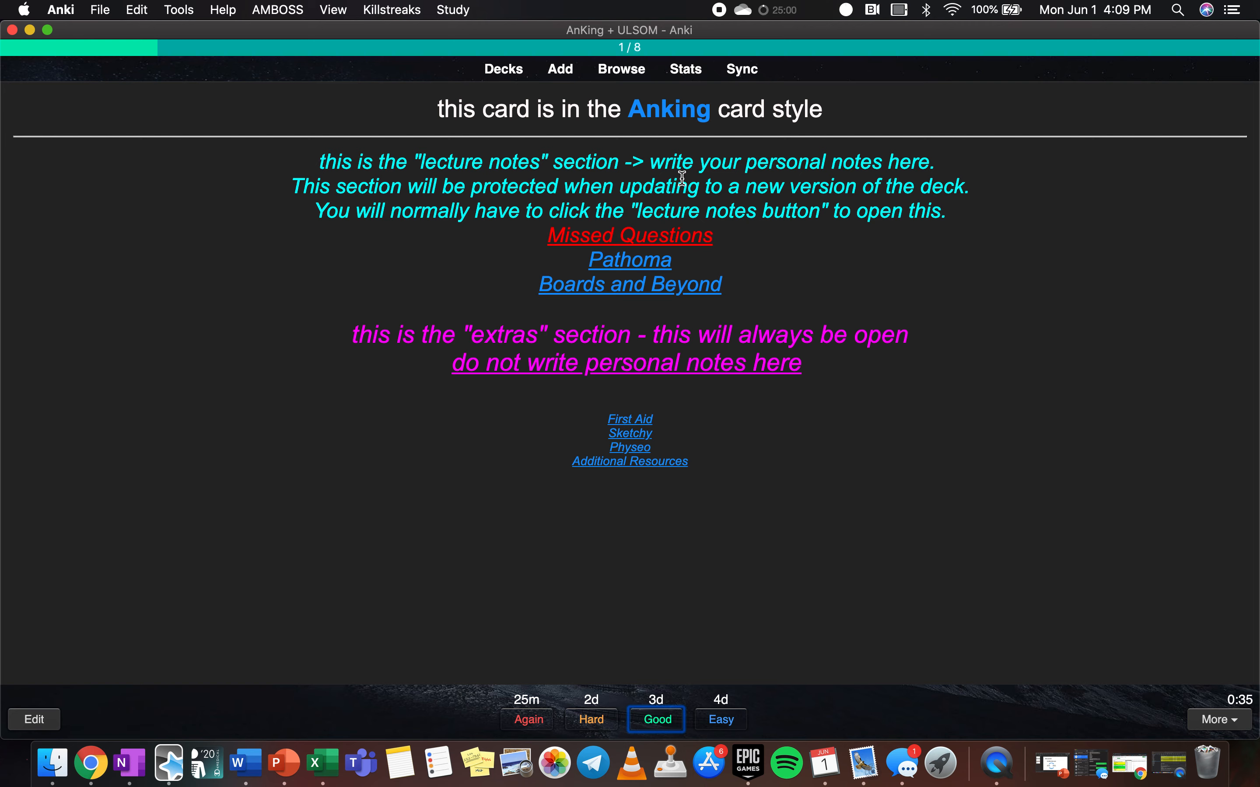
- Expand the Pathoma, Boards and Beyond and Missed Questions notes on the card, and highlight them together with the lecture notes text
left_click_drag(467, 160, 713, 183)
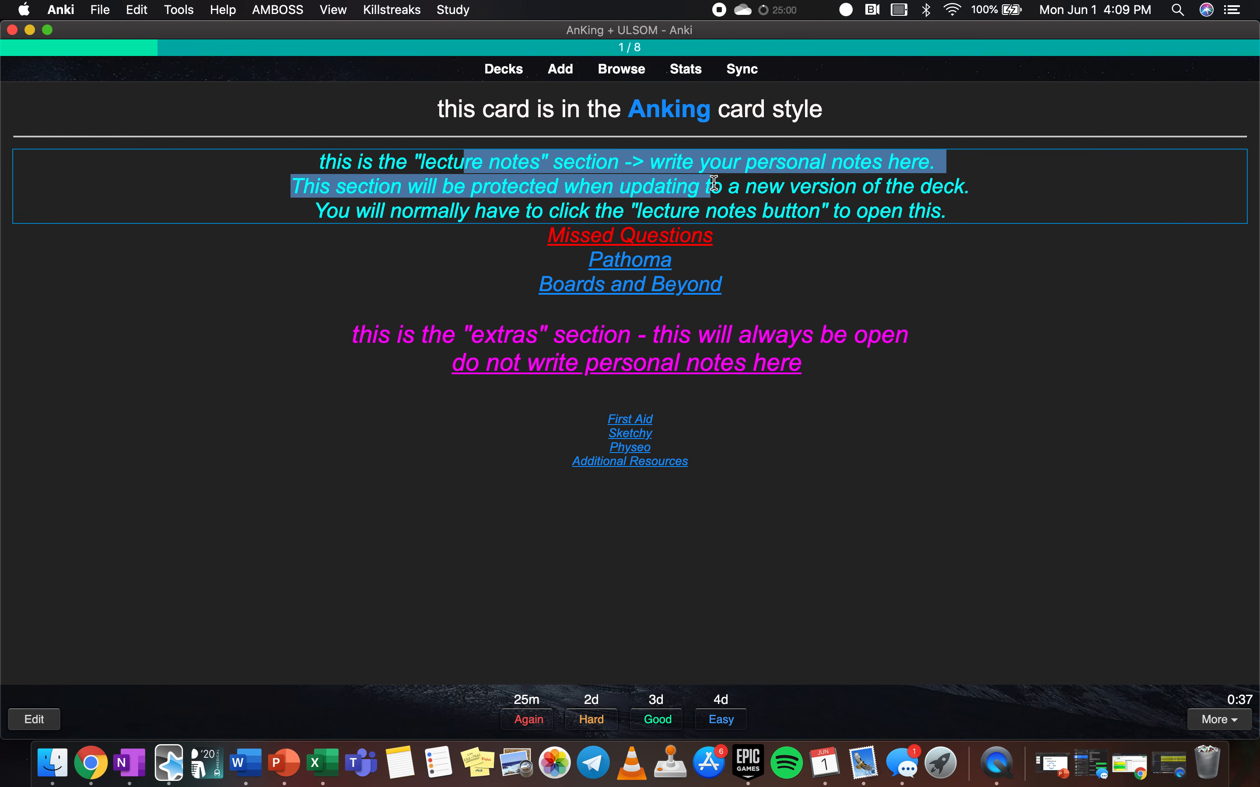
left_click(671, 243)
left_click(655, 258)
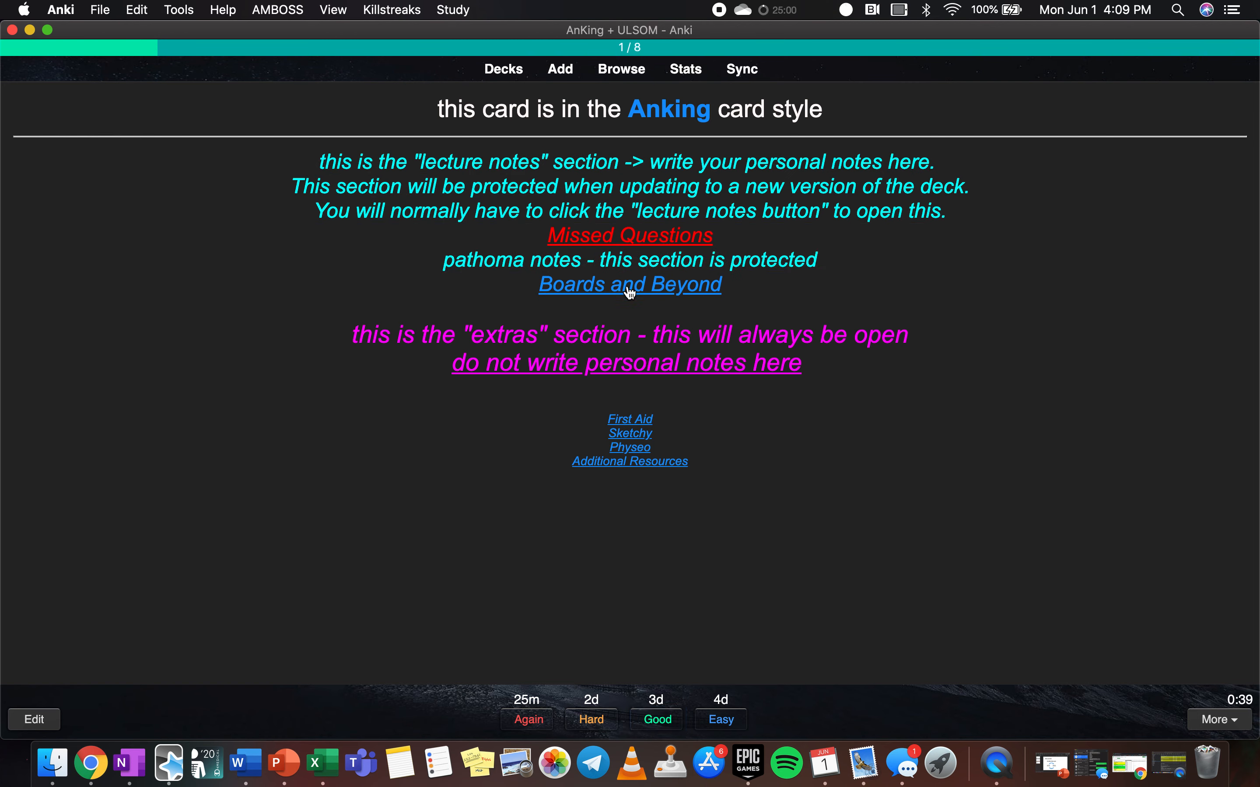
left_click(628, 286)
left_click(632, 237)
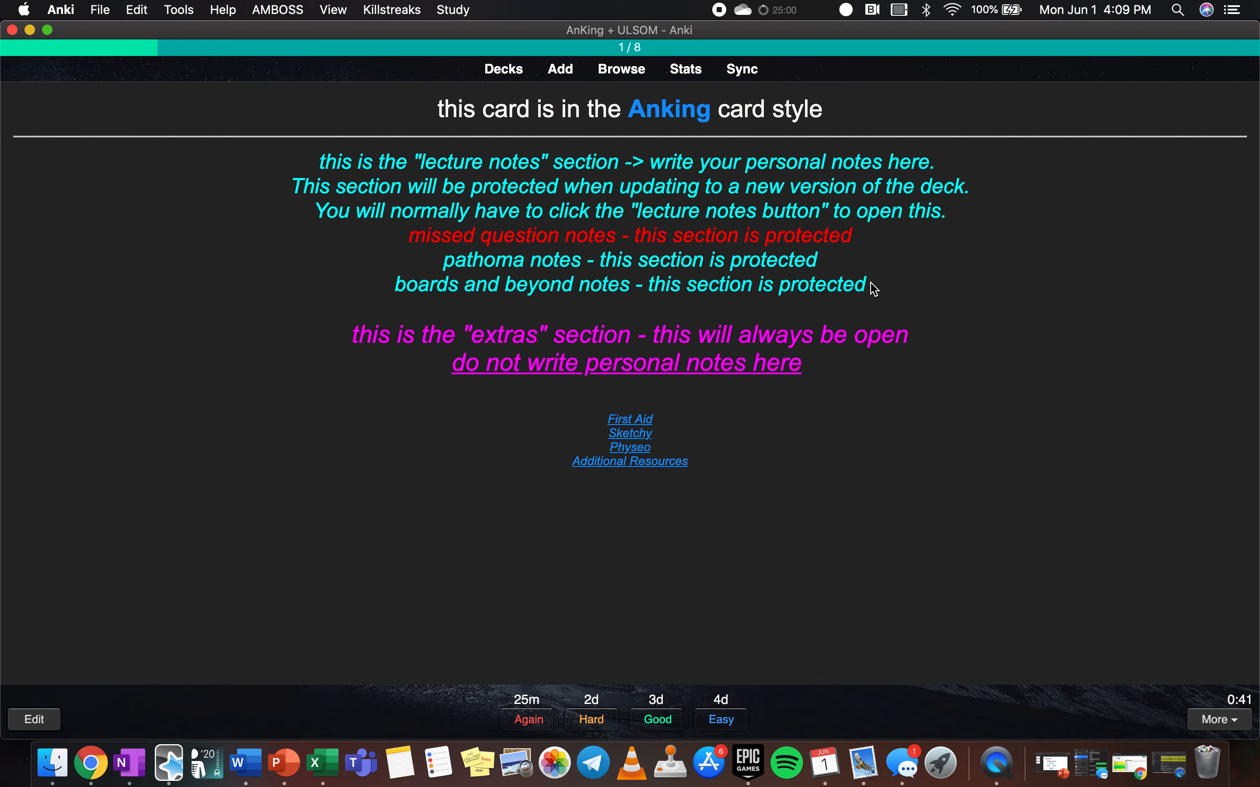
left_click_drag(865, 284, 341, 156)
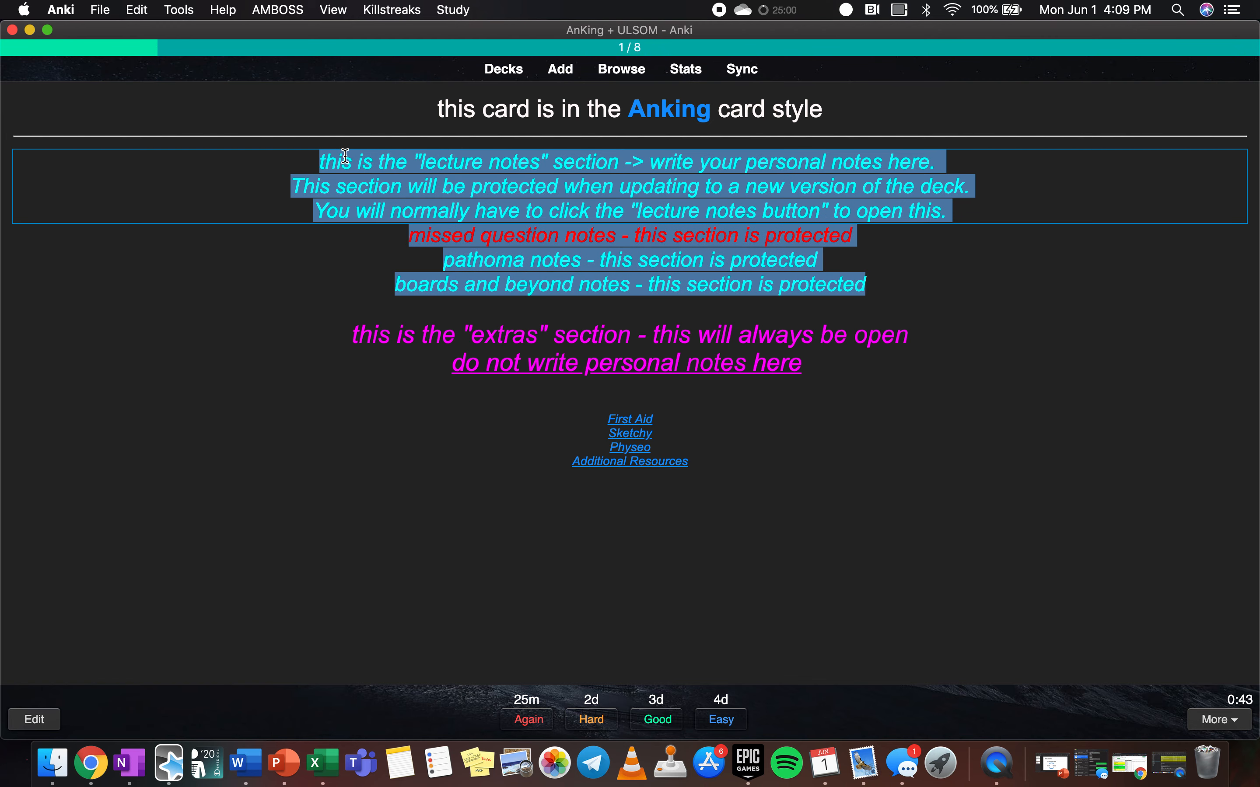
left_click(78, 474)
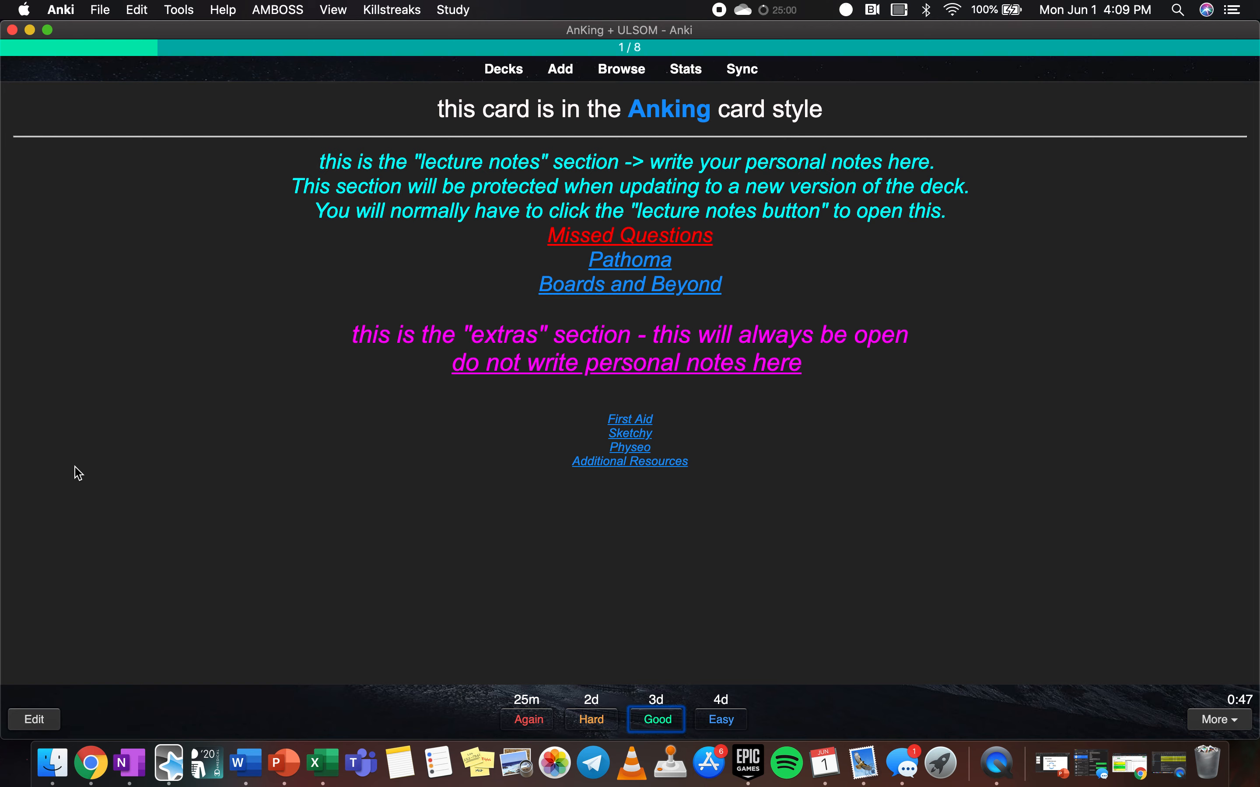
- Expand the card's Boards and Beyond, Additional Resources, Physeo, Sketchy and First Aid notes, and highlight the lecture notes text
left_click(698, 284)
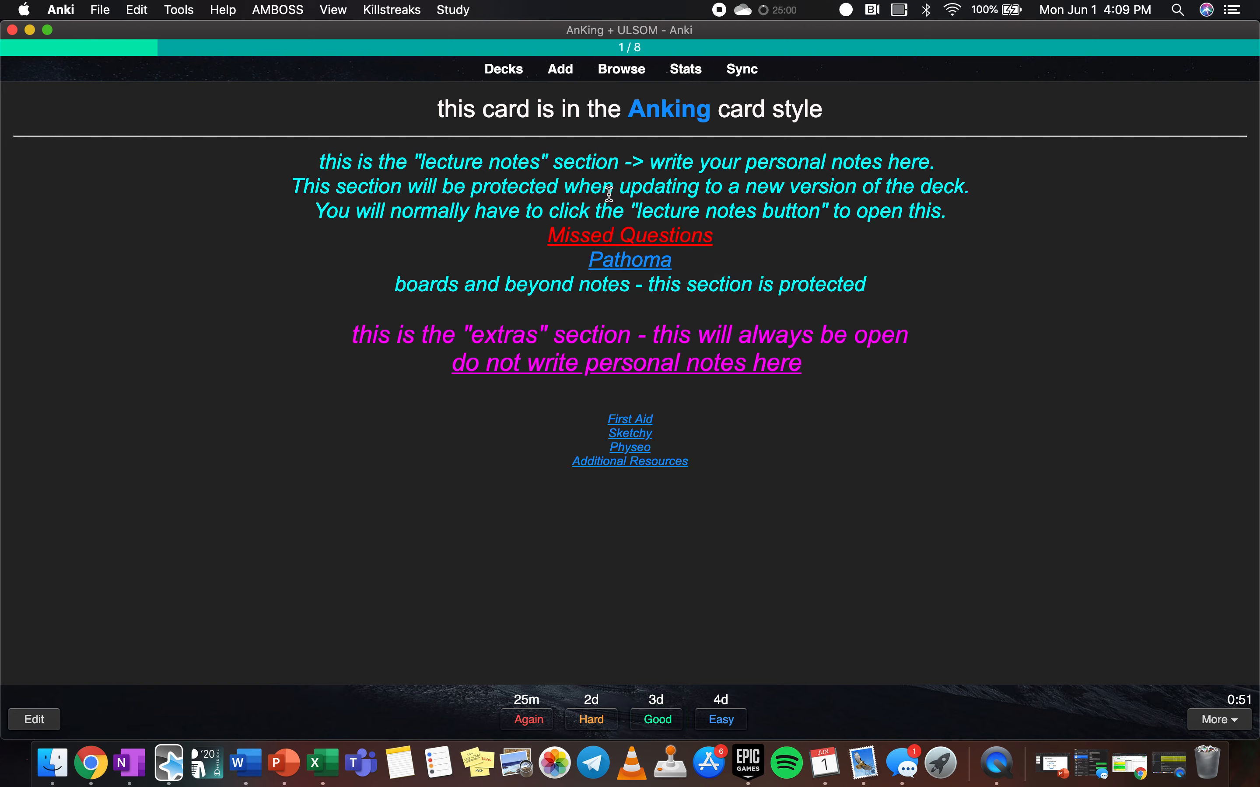
left_click(644, 463)
left_click(641, 449)
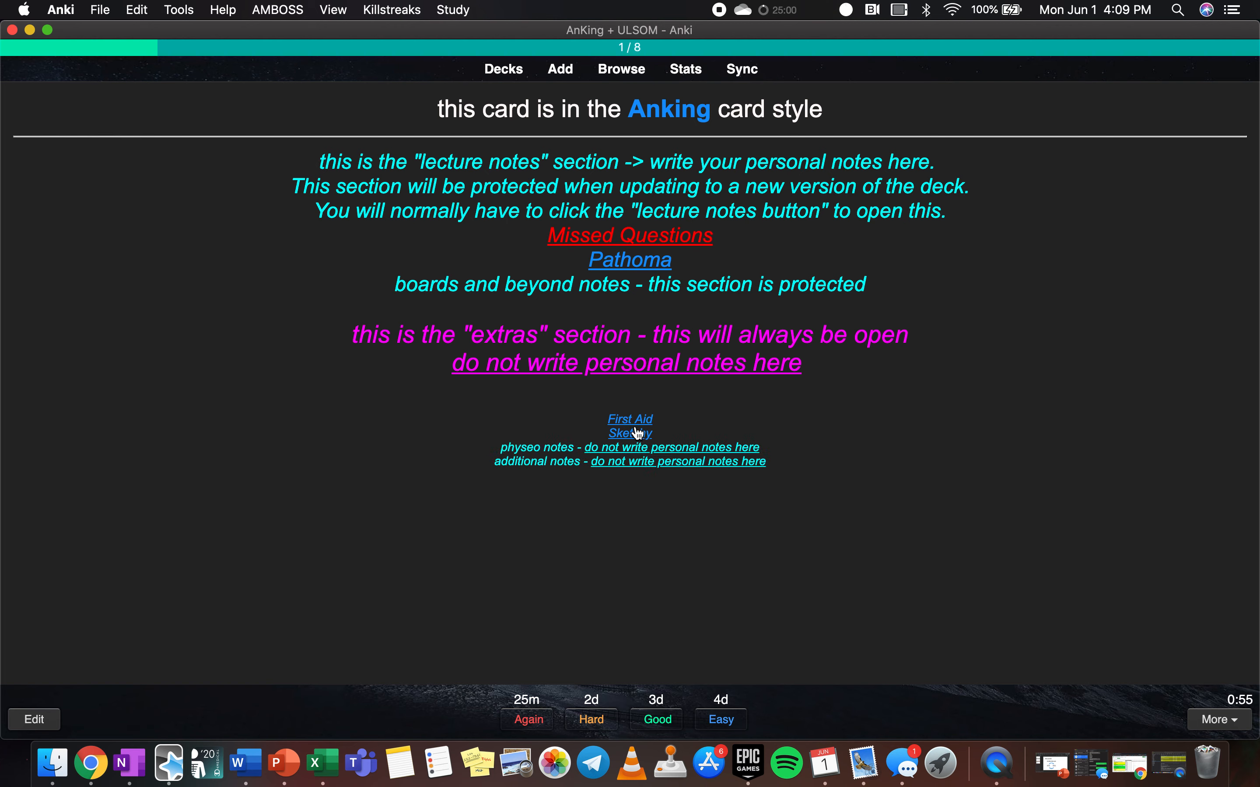
left_click(638, 433)
left_click(638, 419)
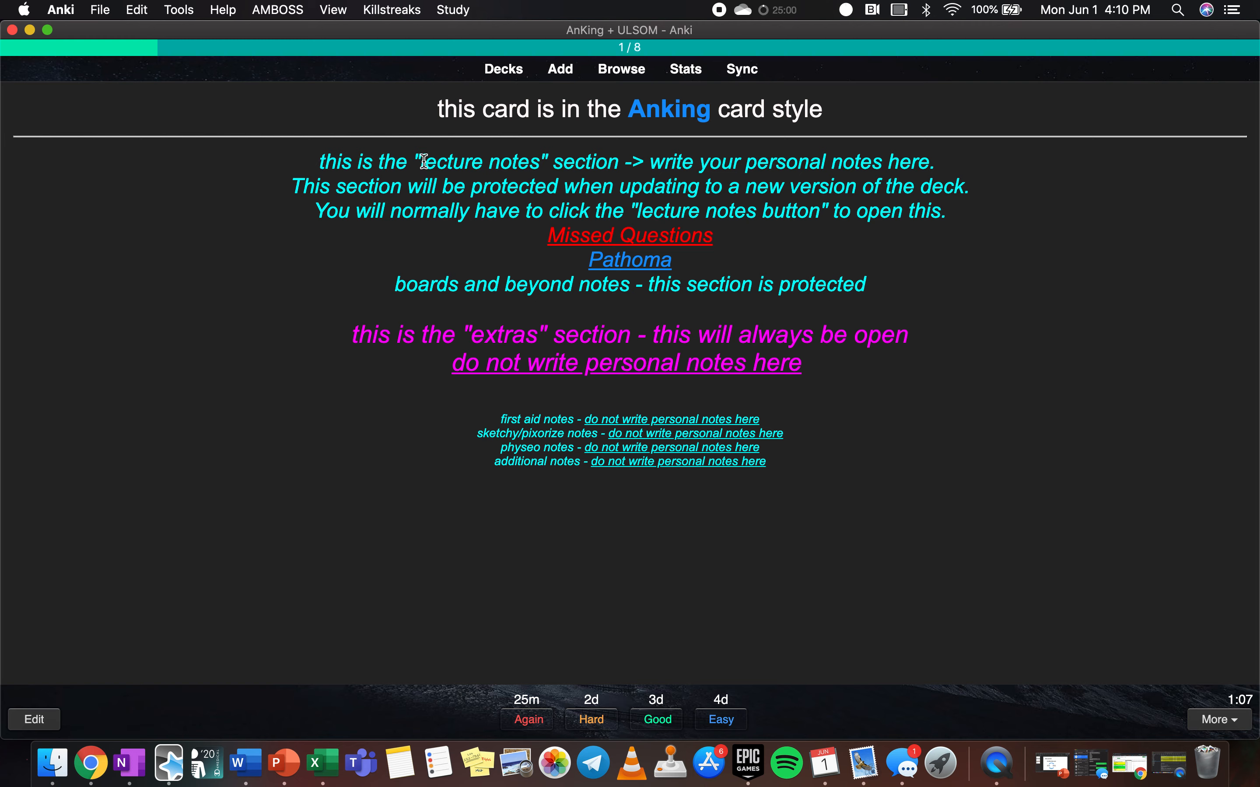
left_click_drag(342, 165, 932, 218)
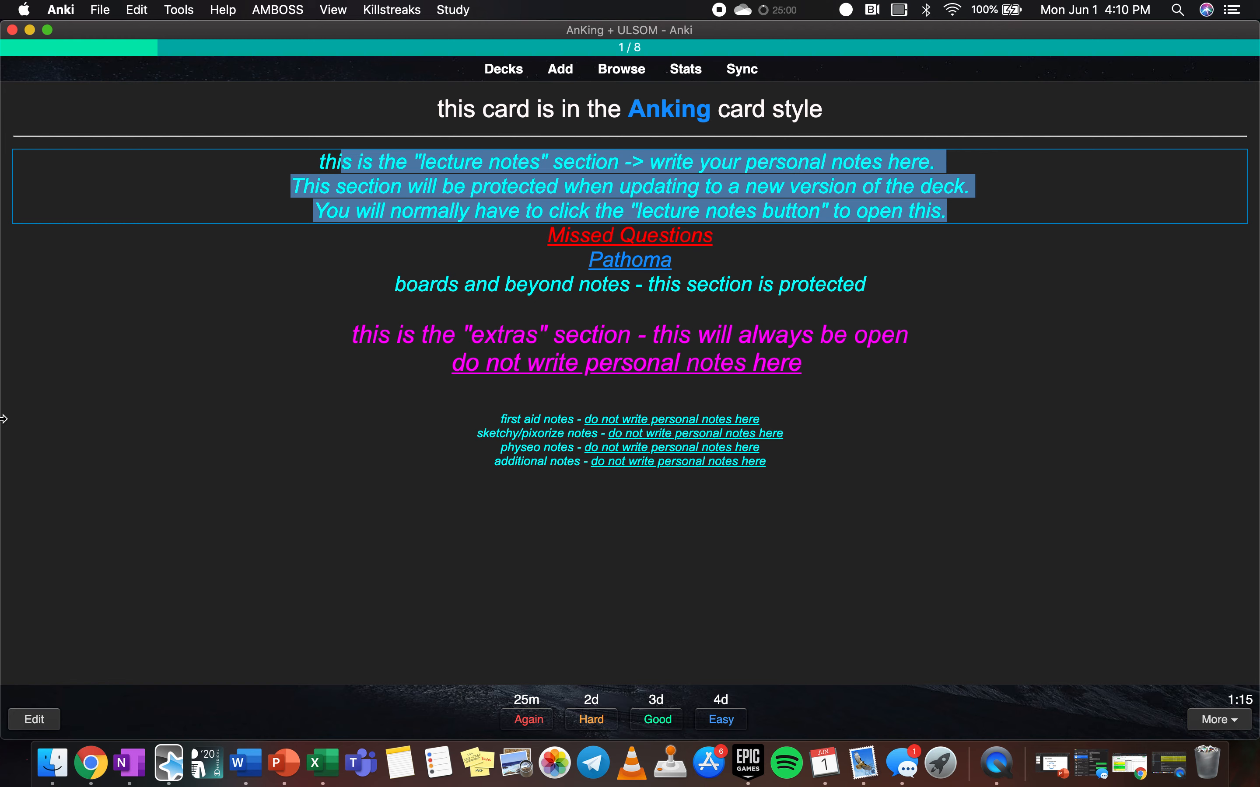
left_click(13, 520)
- Return to the deck list and look at the Pomodoro timer's start and break options
left_click(504, 70)
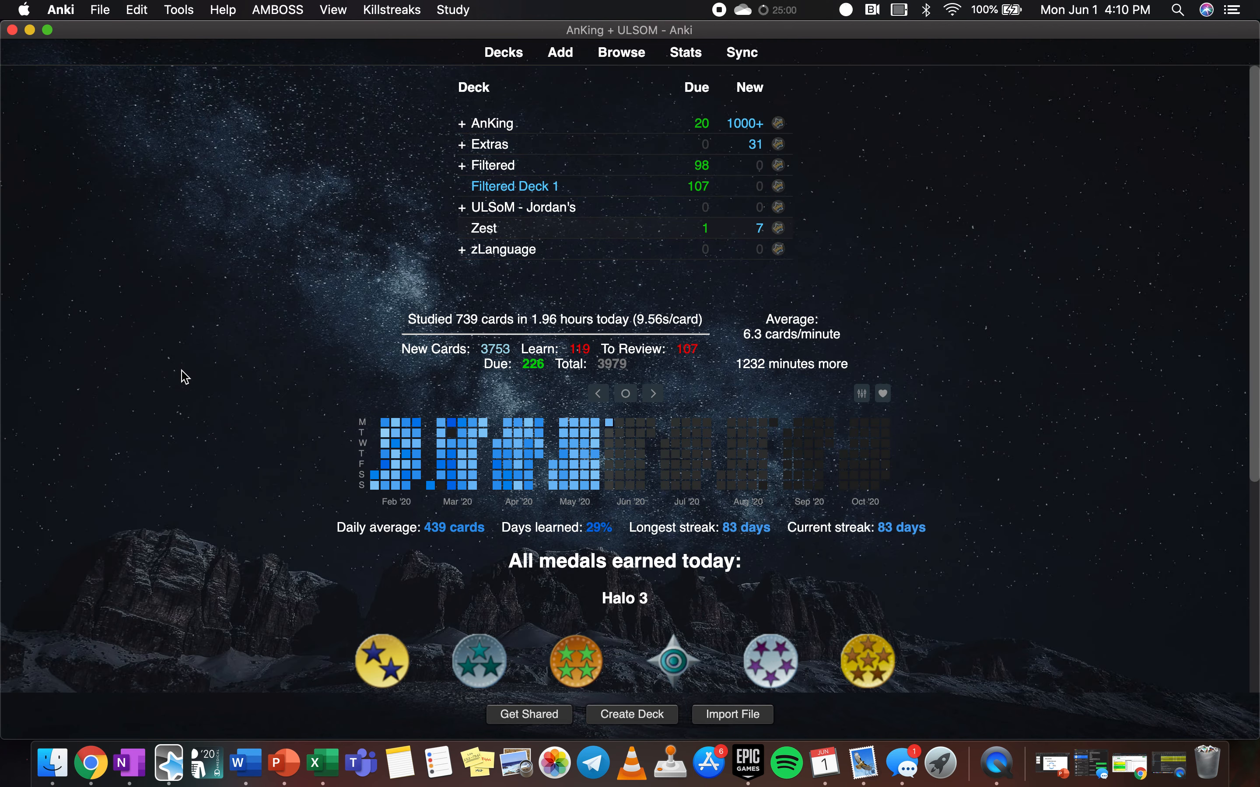
left_click(776, 11)
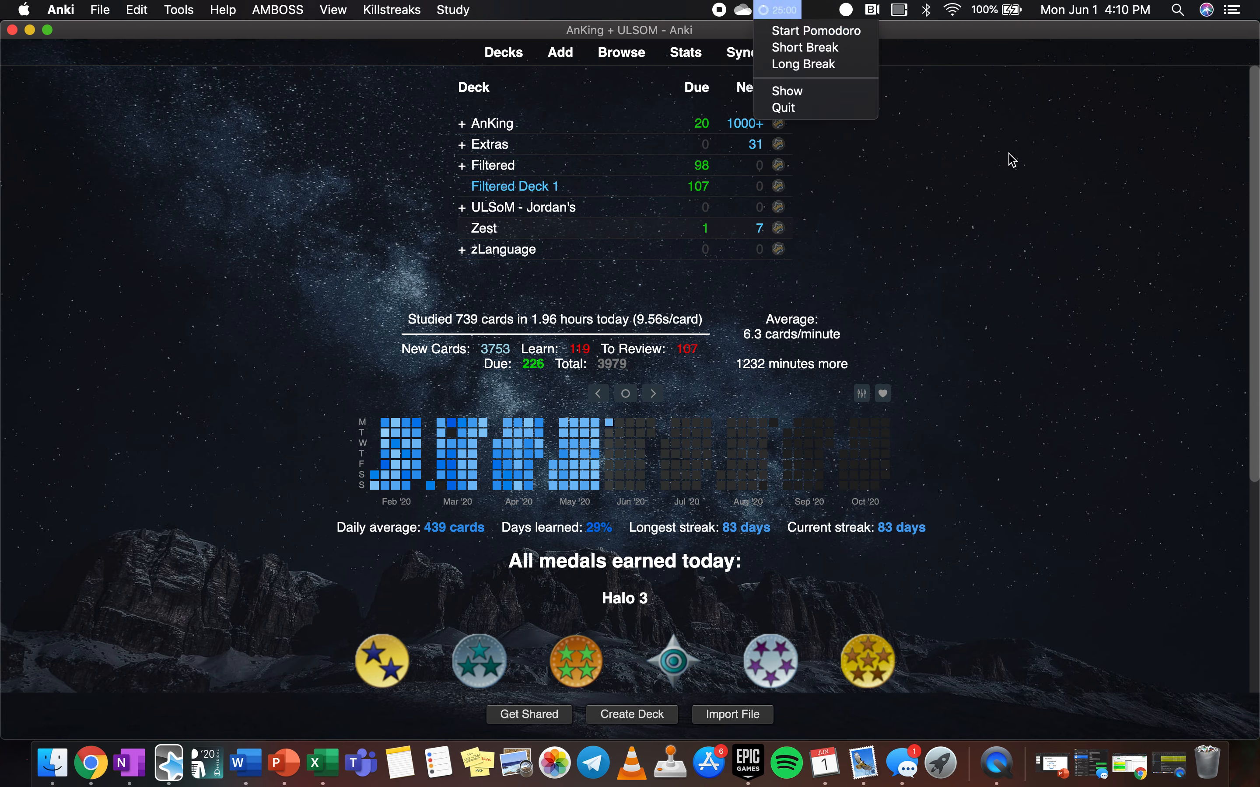
left_click(1031, 159)
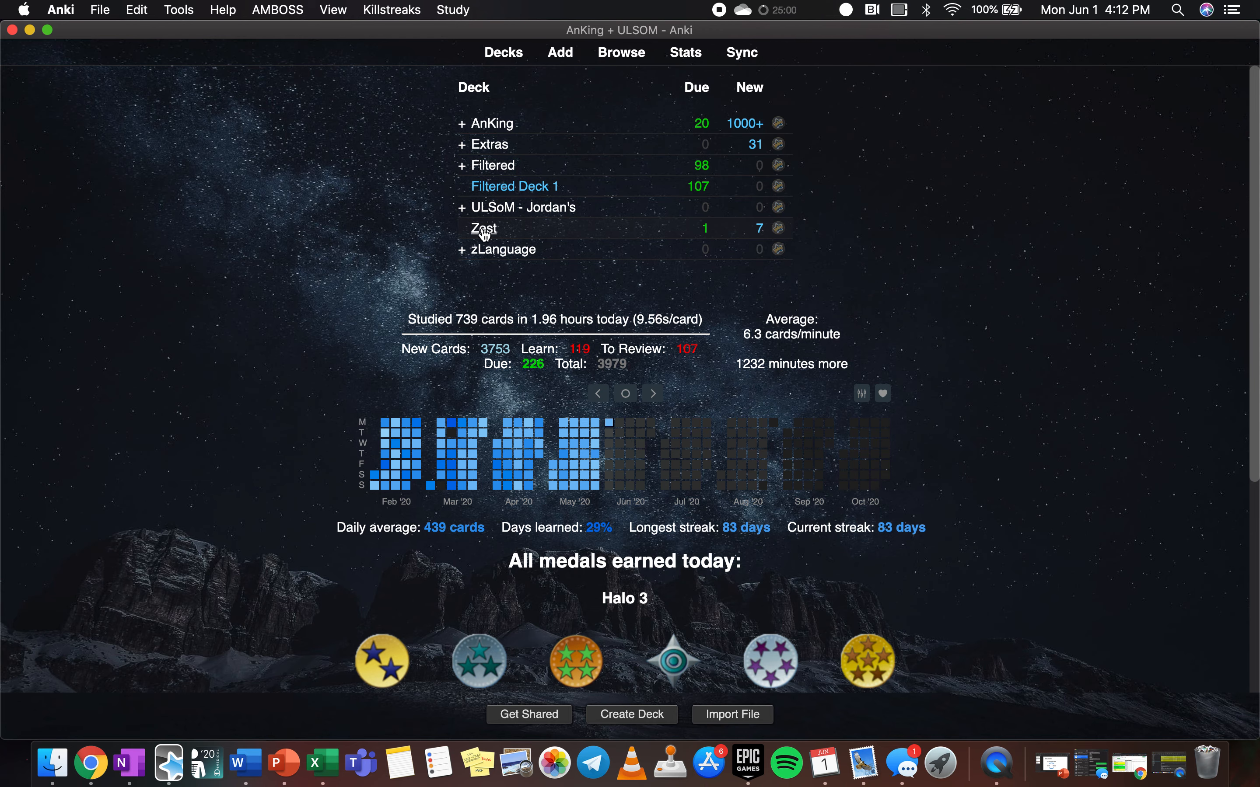
- Study the Zest deck and view the editable fields of its current card
left_click(483, 233)
key("s")
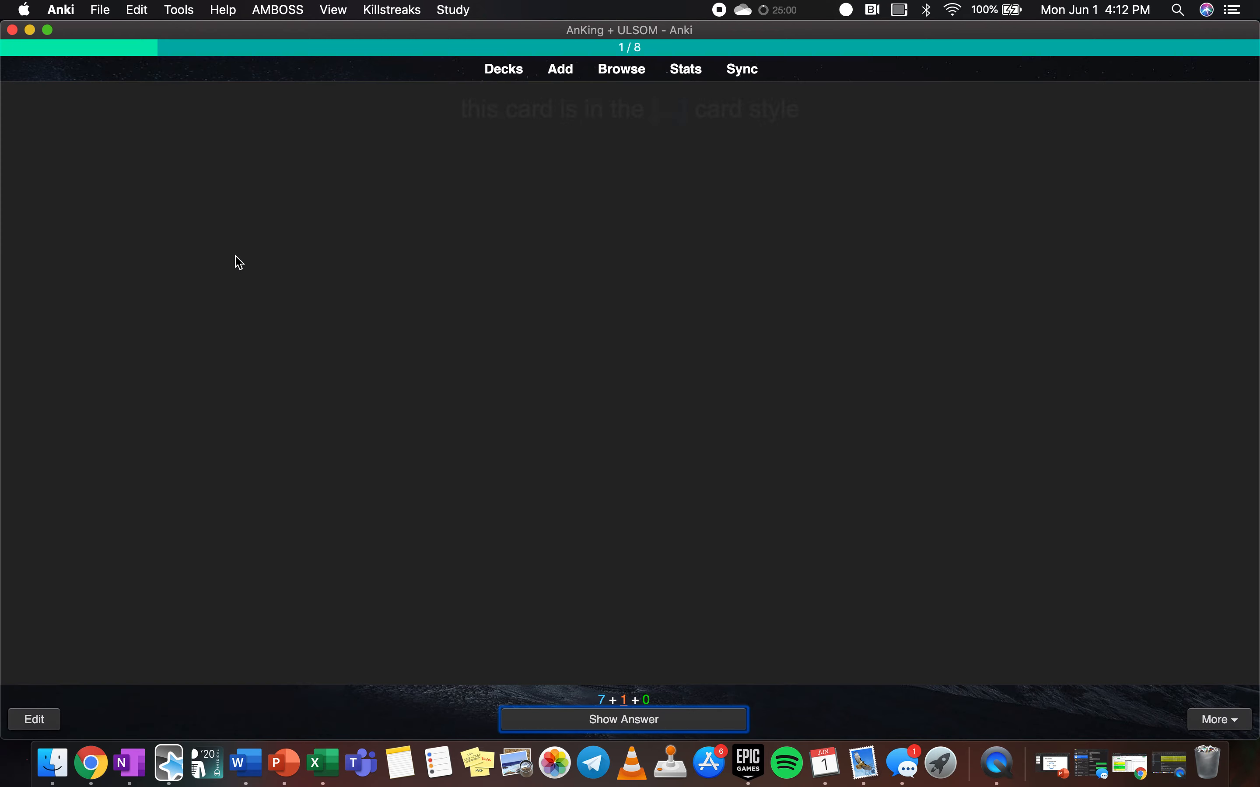
key("e")
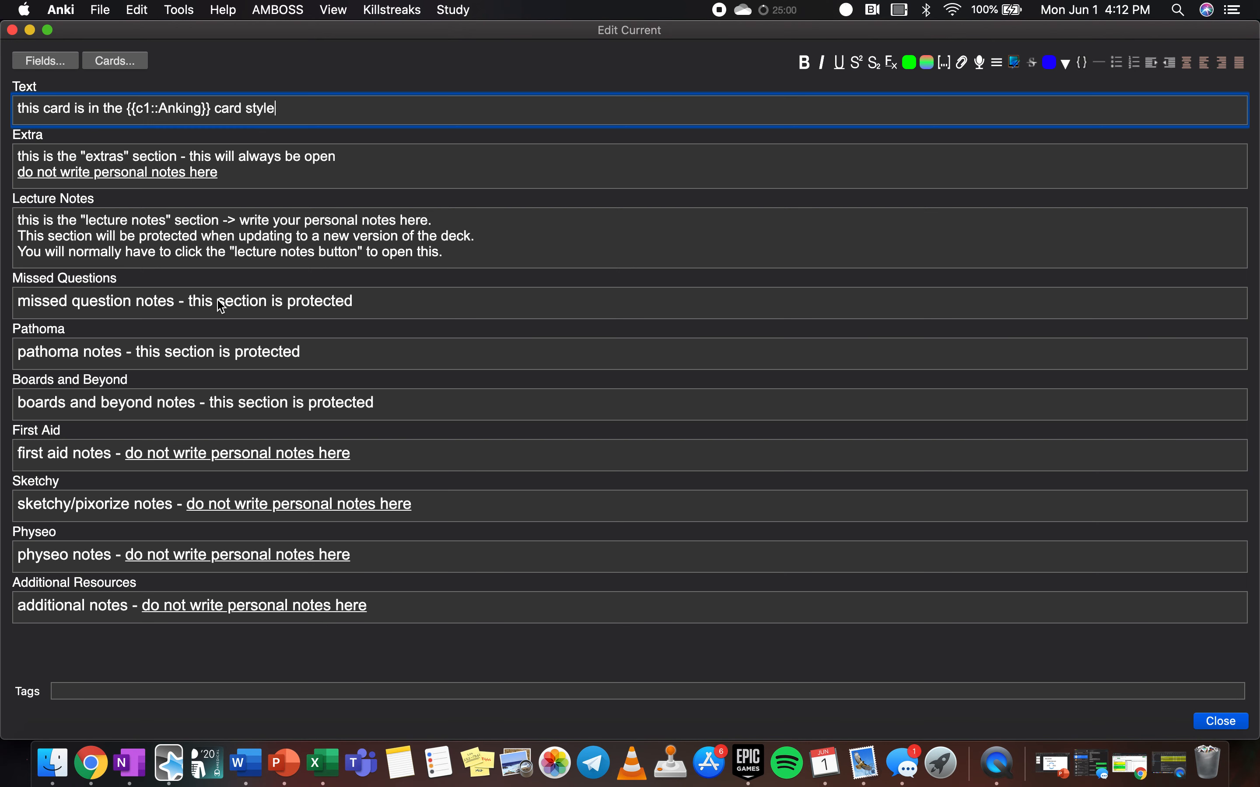
left_click(12, 30)
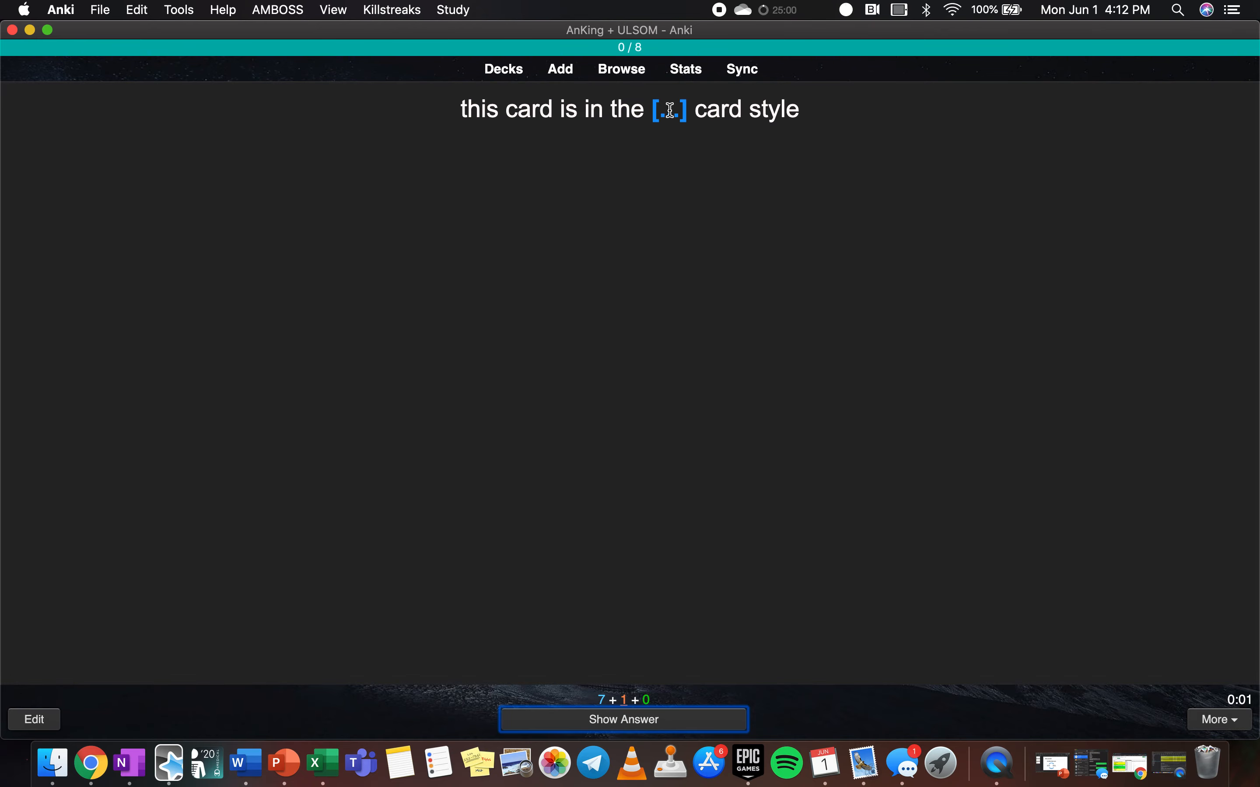
- Edit the current card to add "::hint" to its Anking cloze deletion, and close the editor
key("e")
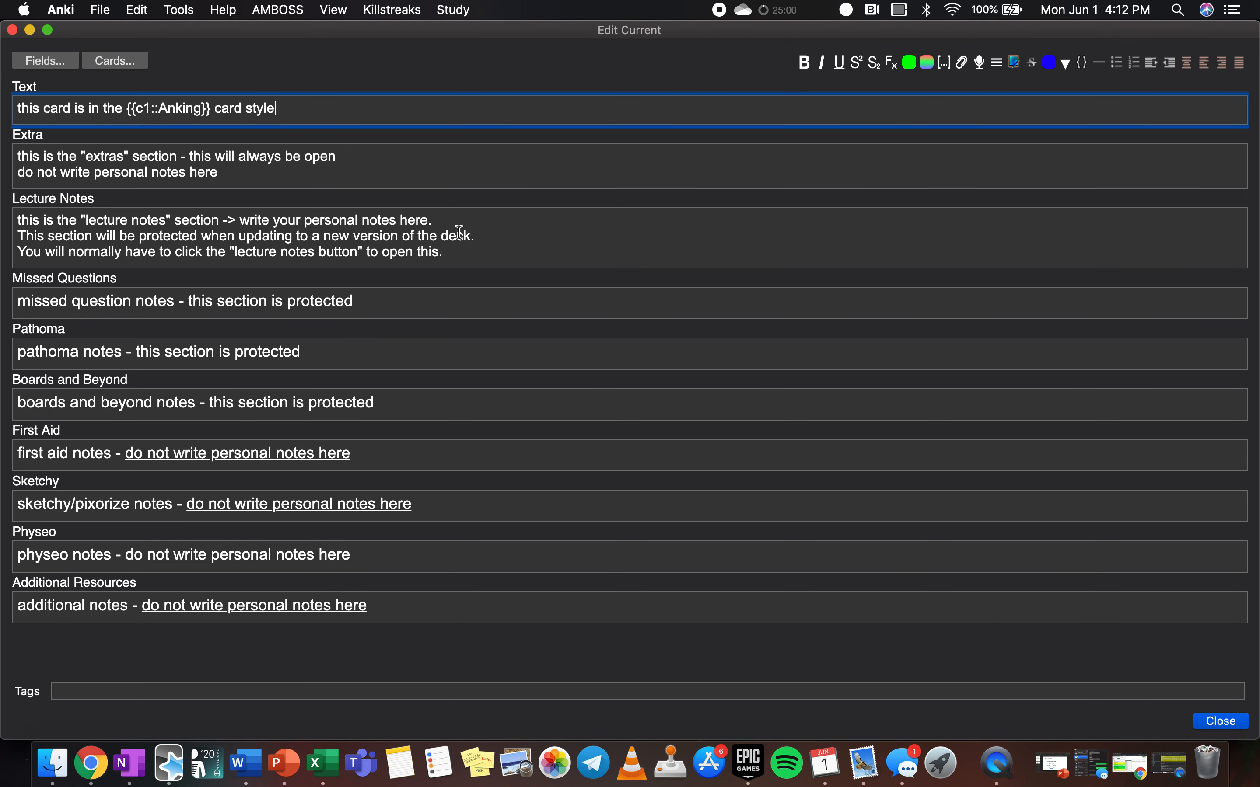
left_click(204, 110)
type("::hint")
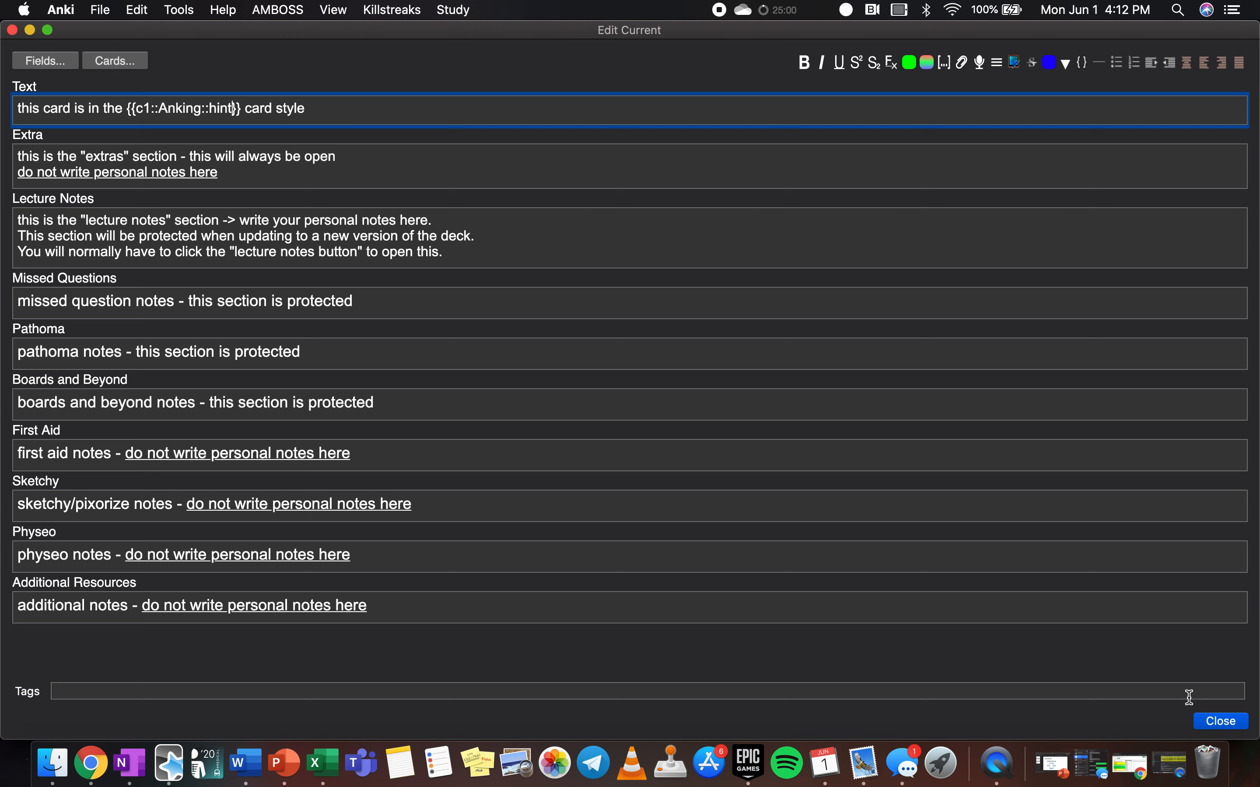
left_click(1224, 724)
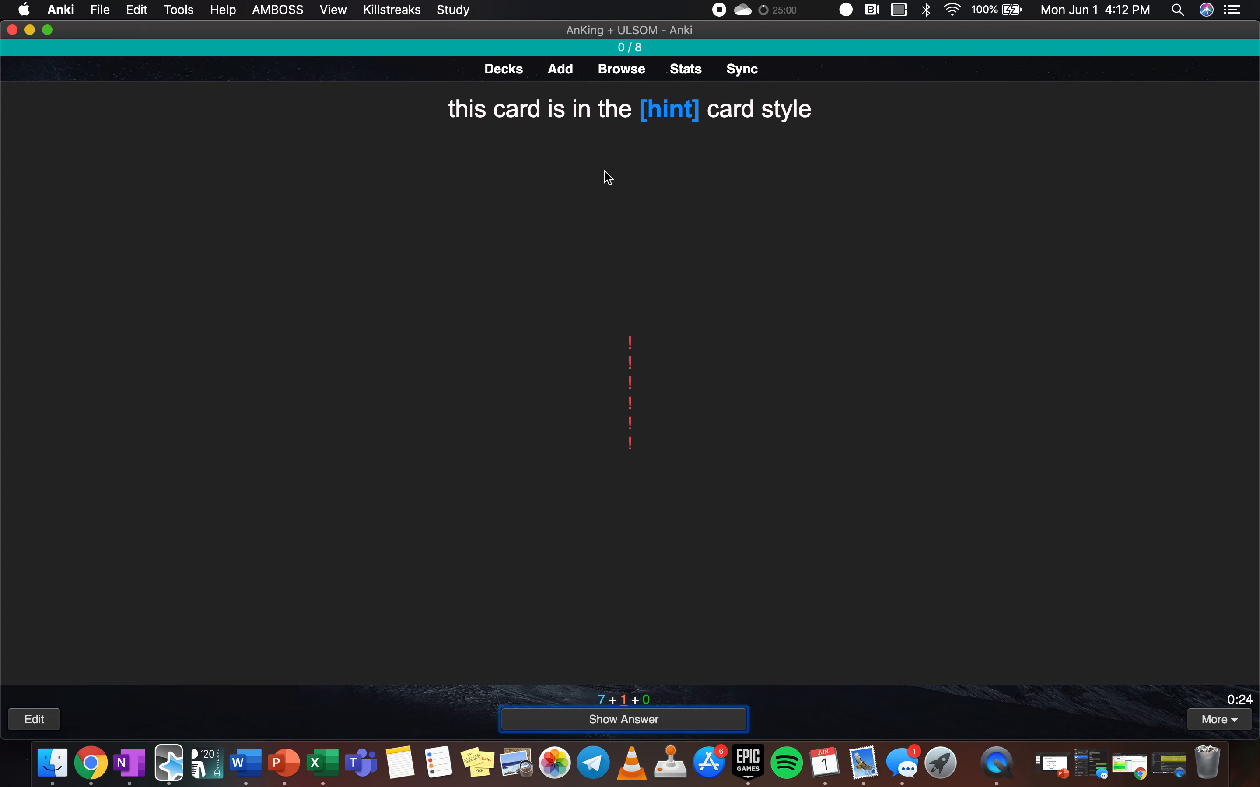
- Return to the deck list and expand the ULSoM deck down through M1,S2 to the subdecks of M1, 2S, B1
left_click(503, 68)
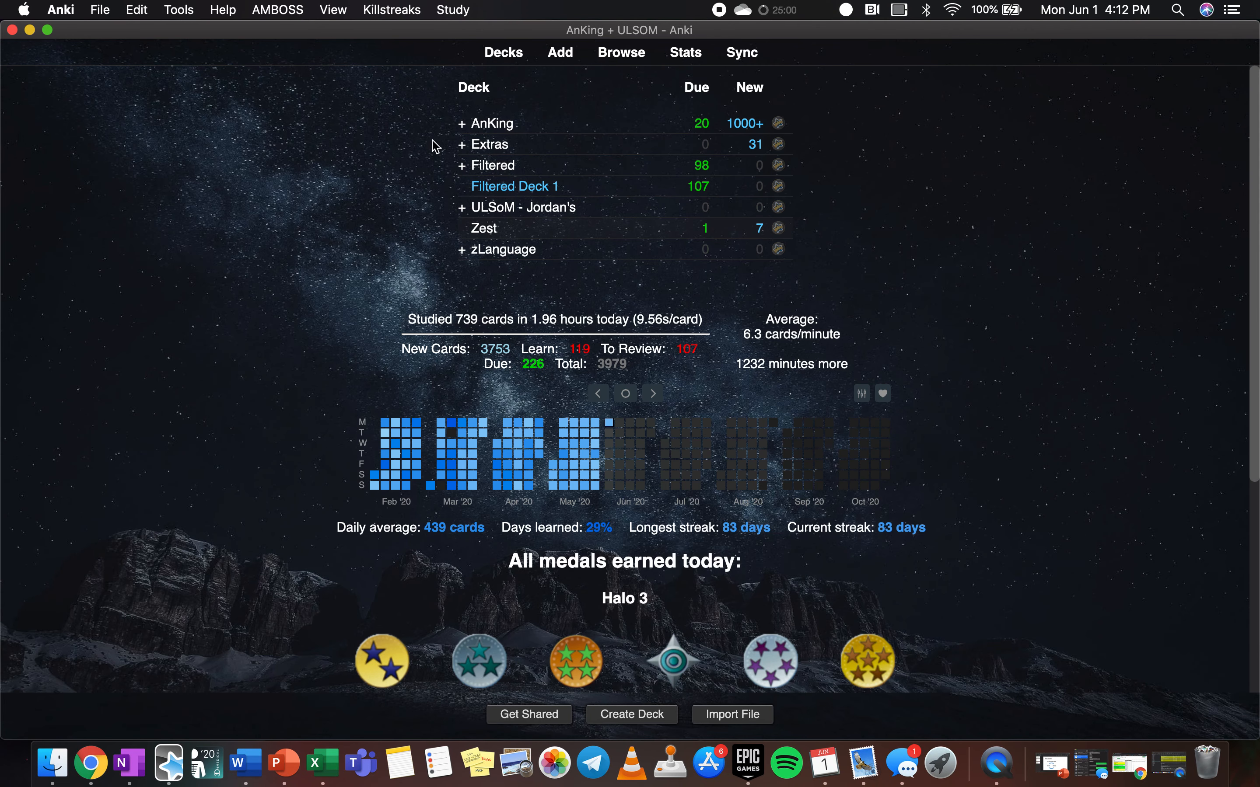
left_click(463, 208)
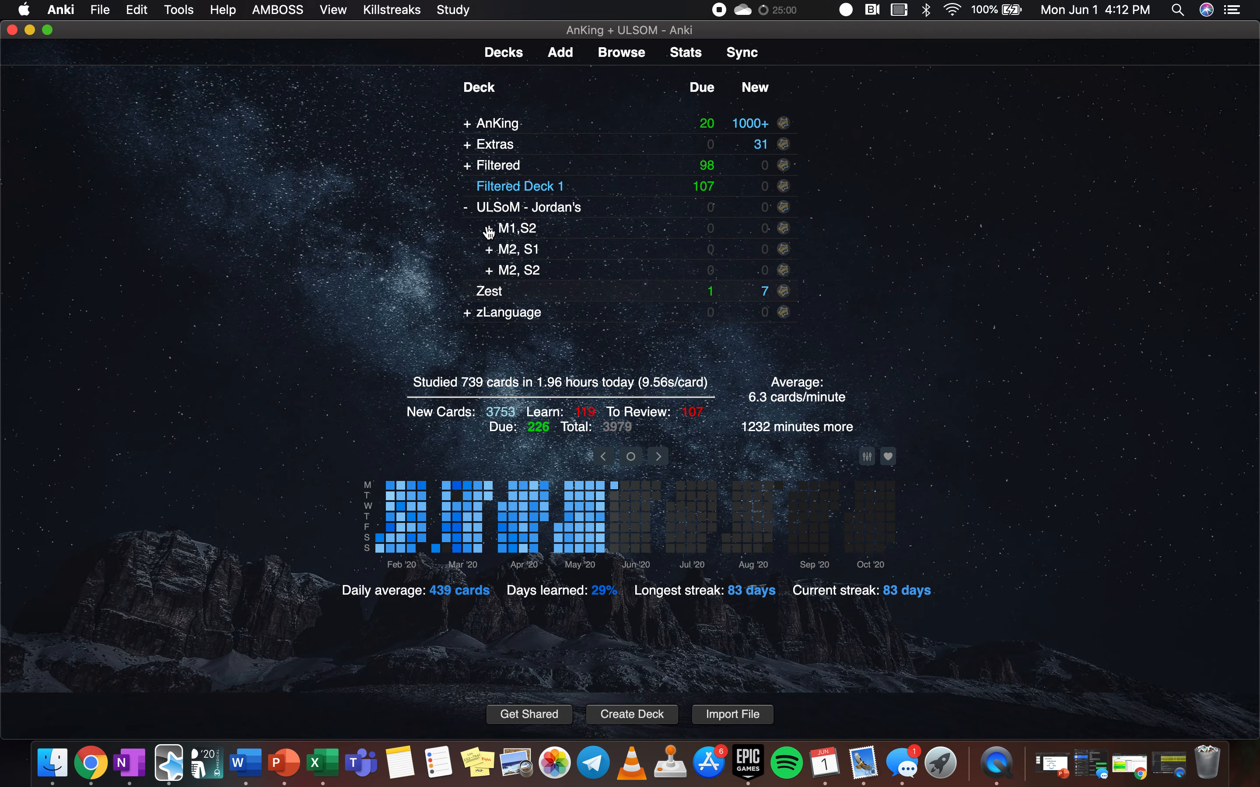
left_click(490, 232)
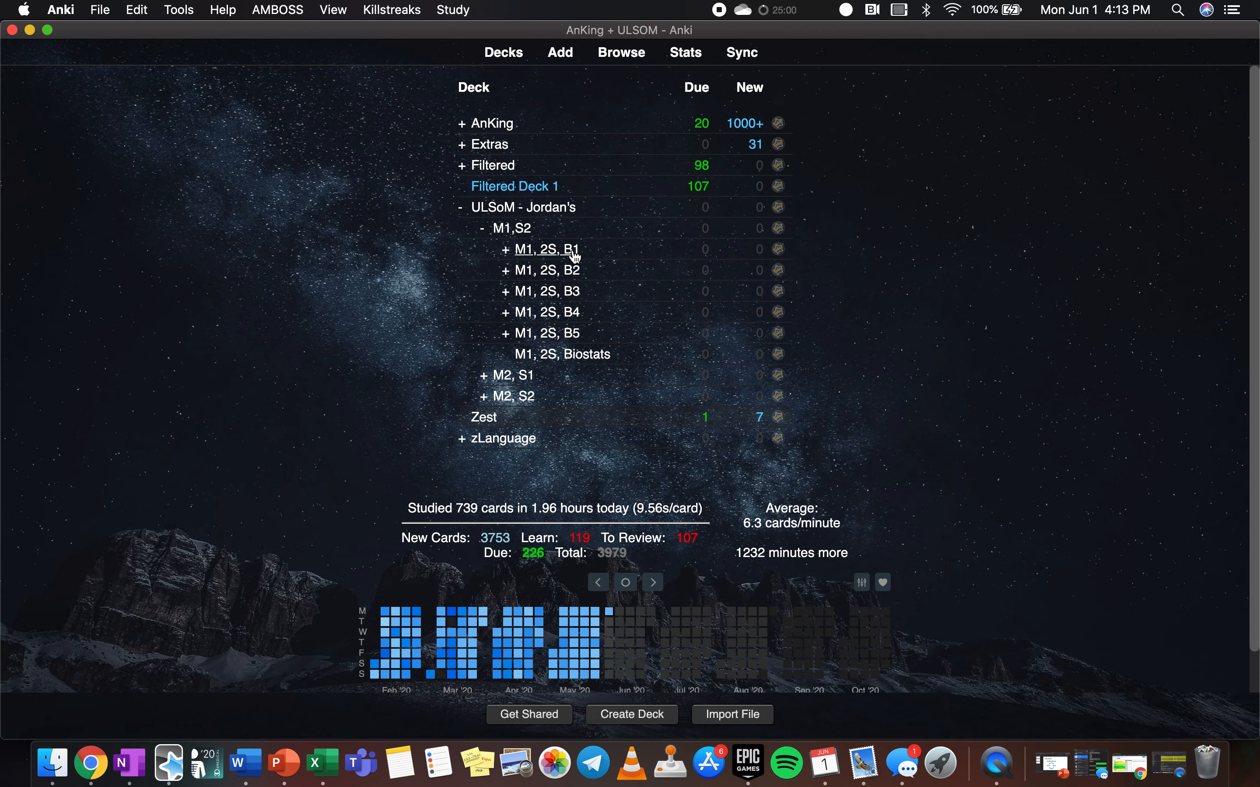
left_click(506, 252)
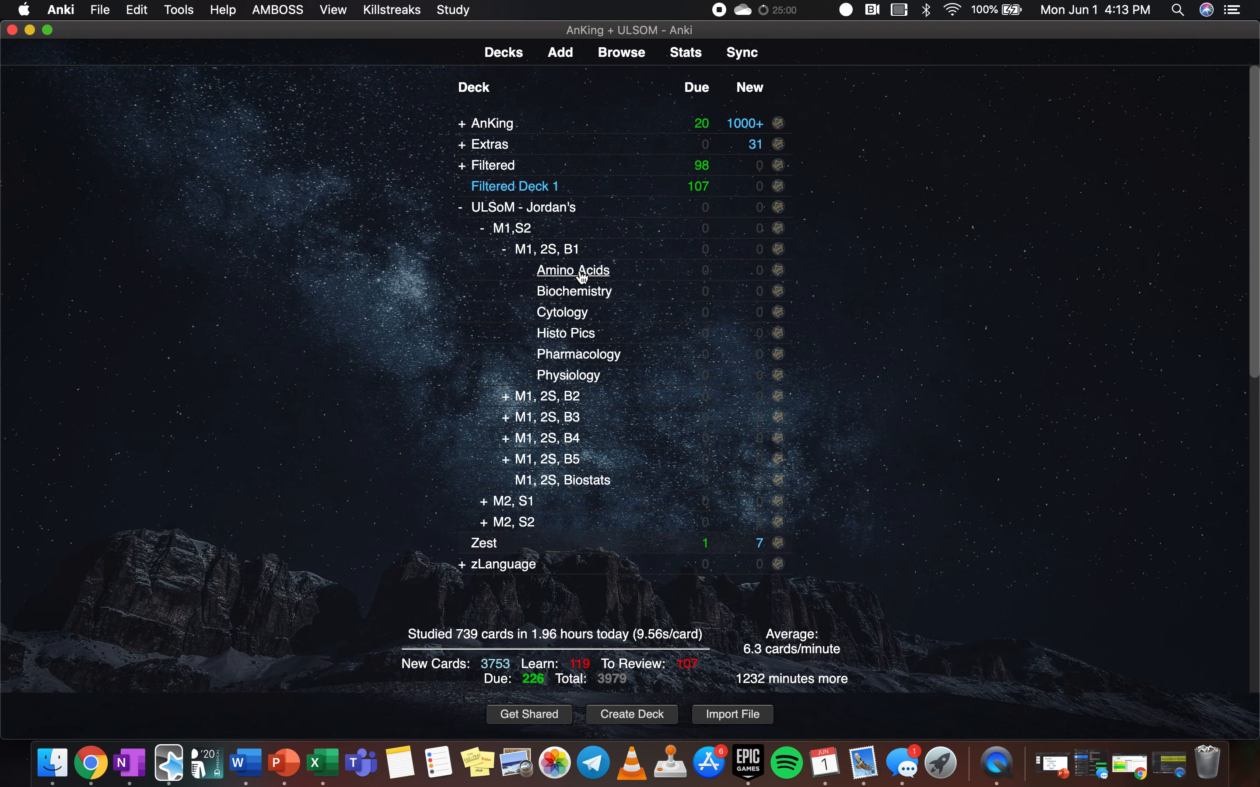
- Browse the Amino Acids subdeck, unsuspend all of its cards, and close the browser
left_click(581, 272)
left_click(615, 65)
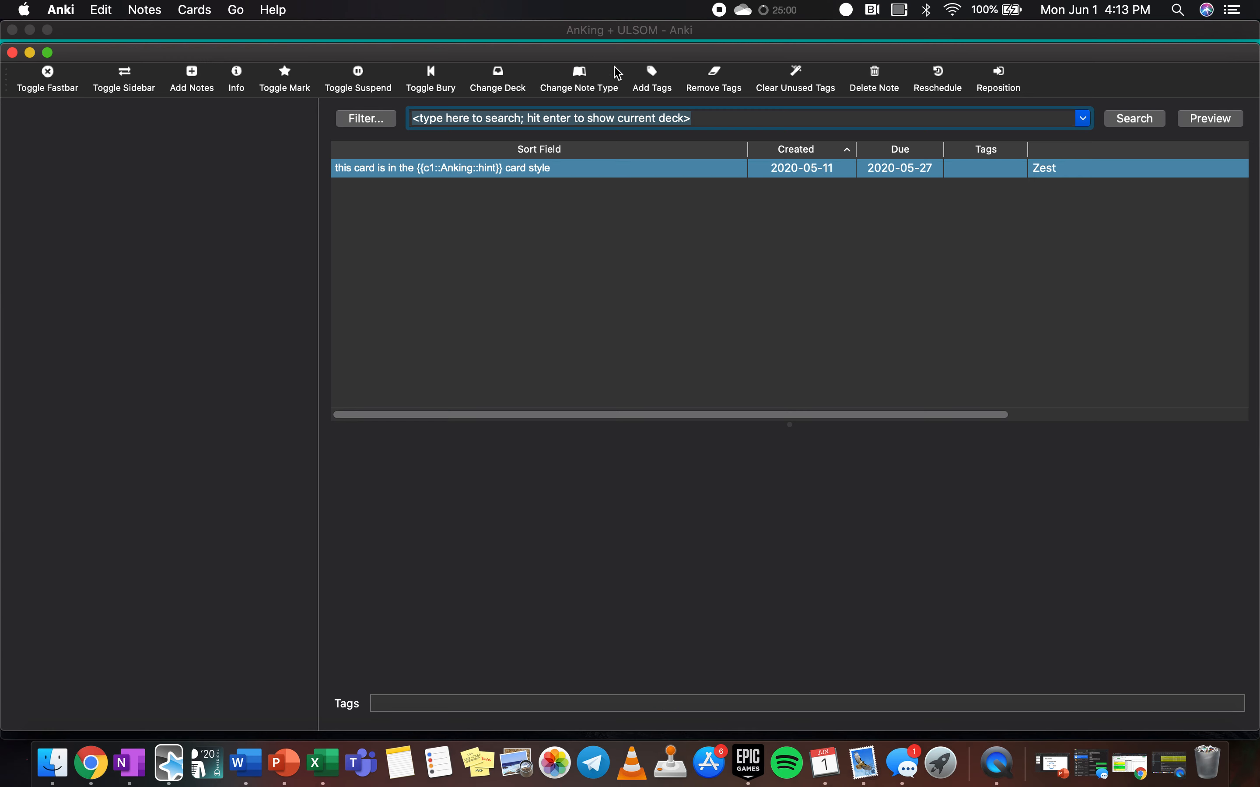
left_click(436, 282)
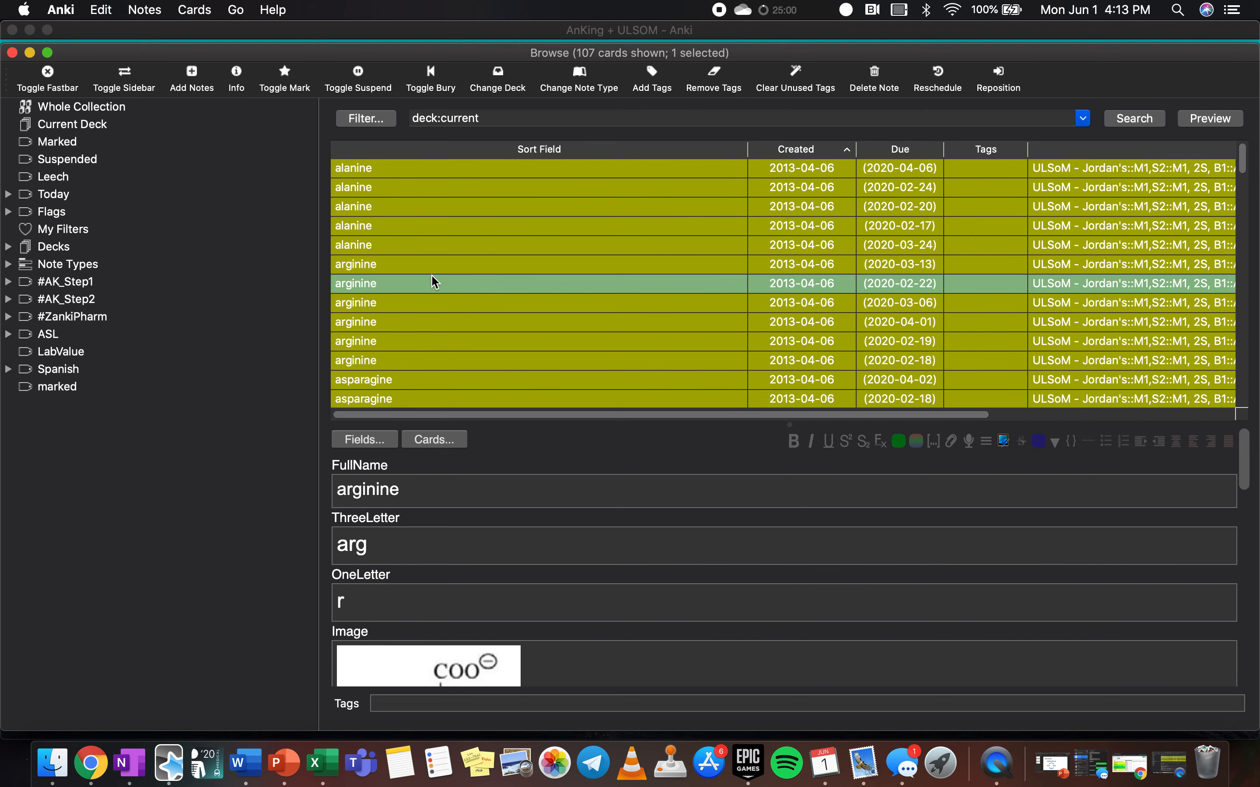
key("super+a")
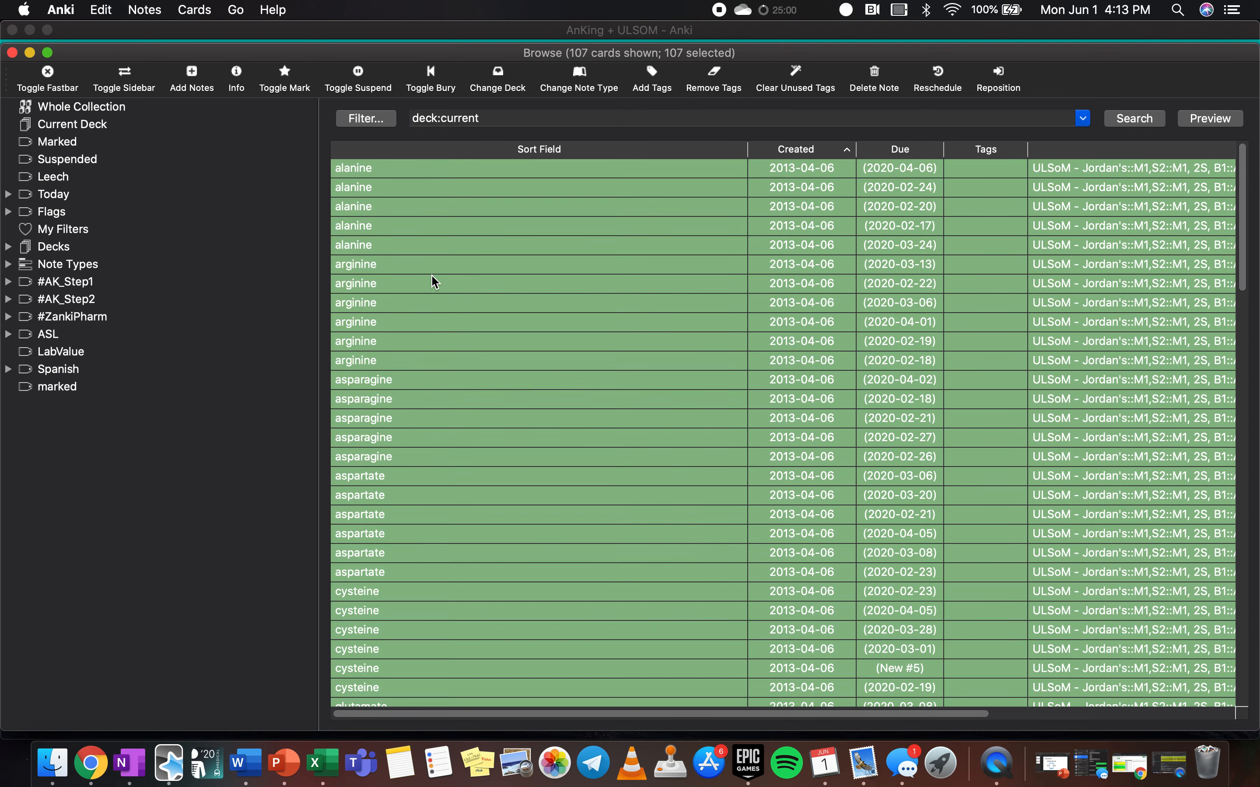
left_click(432, 279)
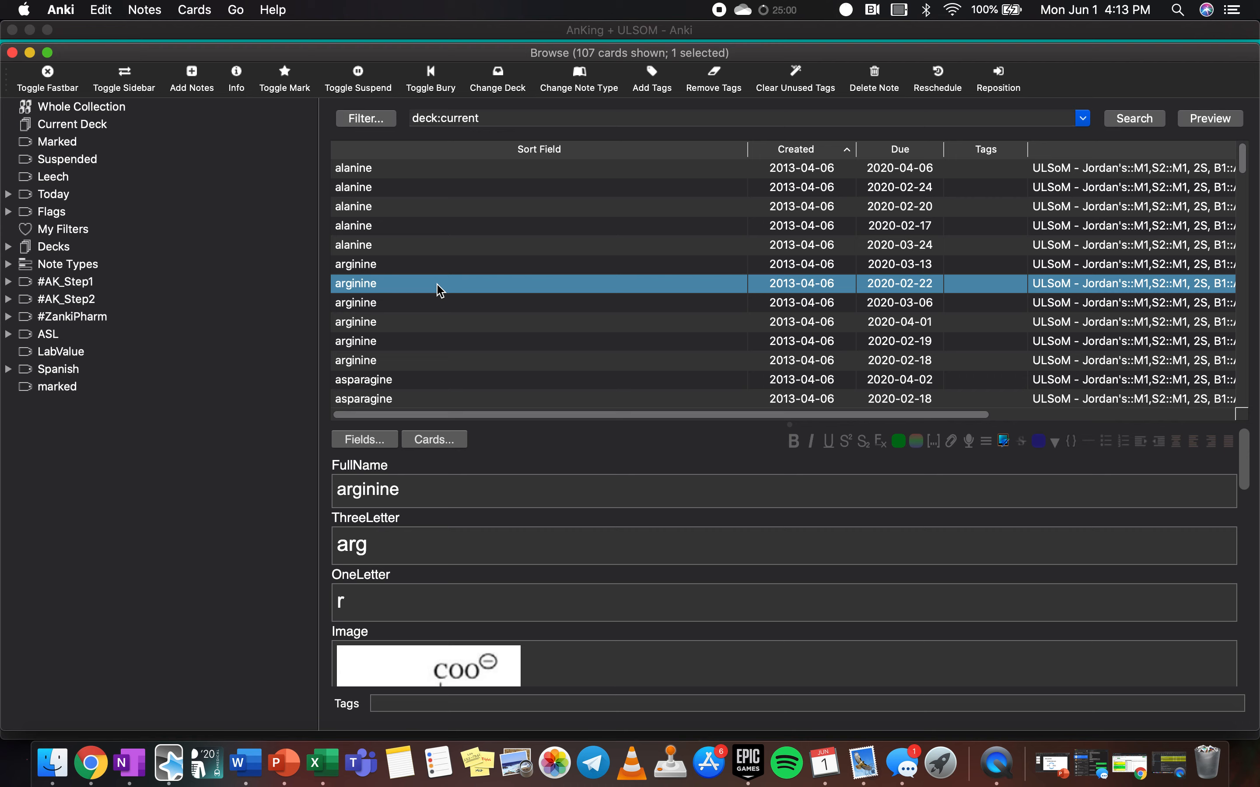
left_click(12, 53)
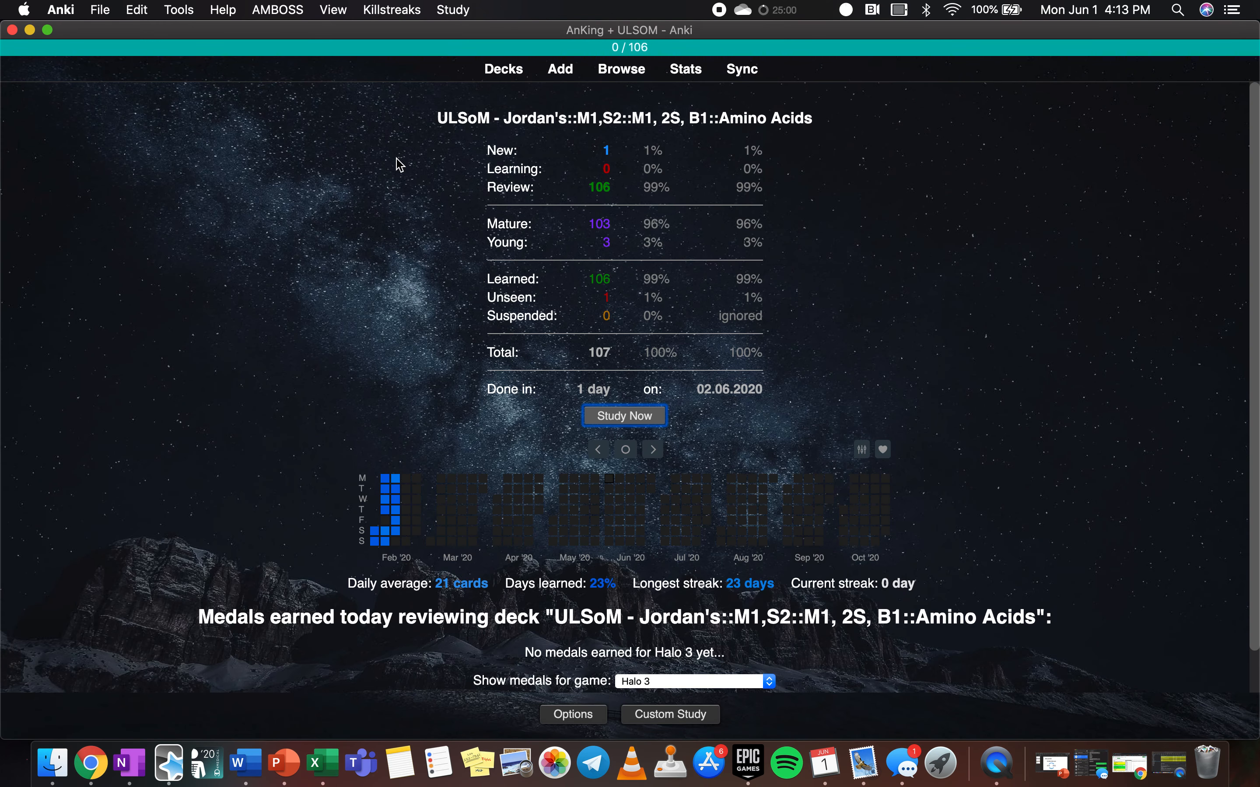
- Return to the deck list and view the new-card settings in the ULSoM deck's options
left_click(506, 68)
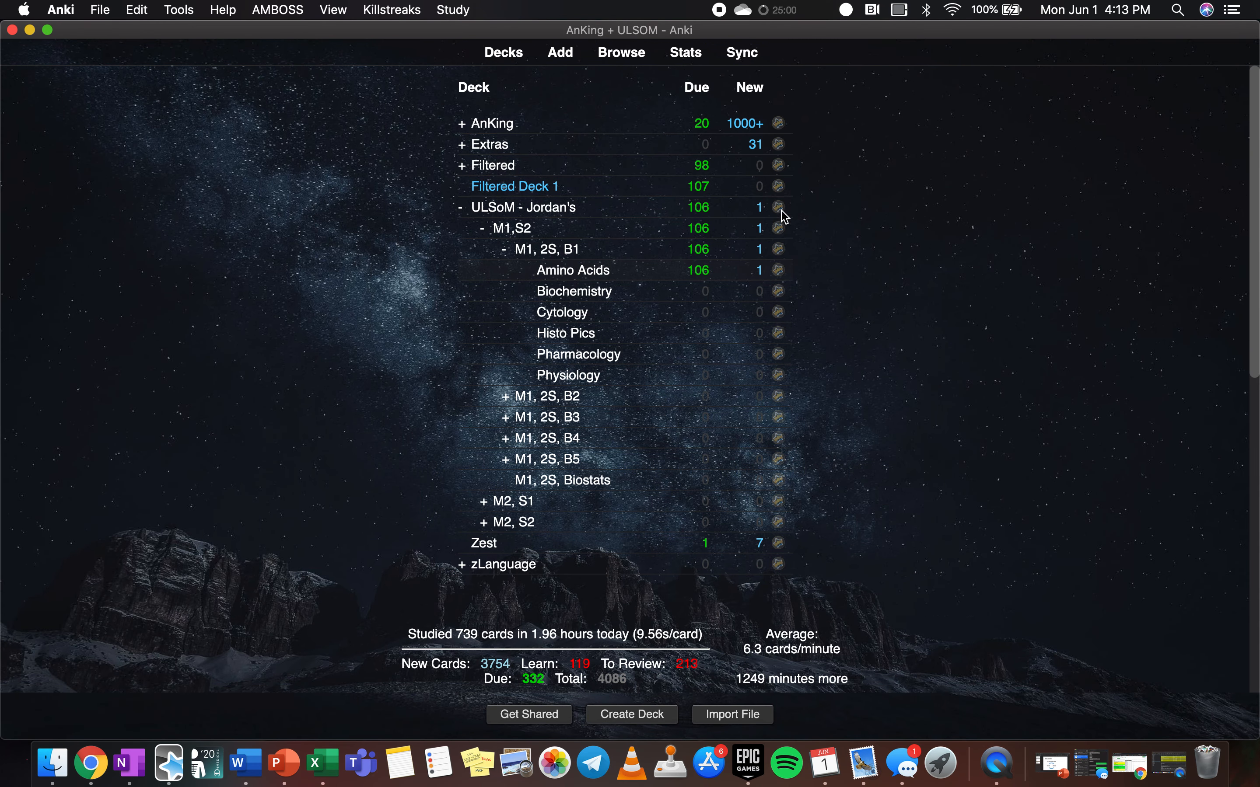
left_click(778, 216)
left_click(806, 241)
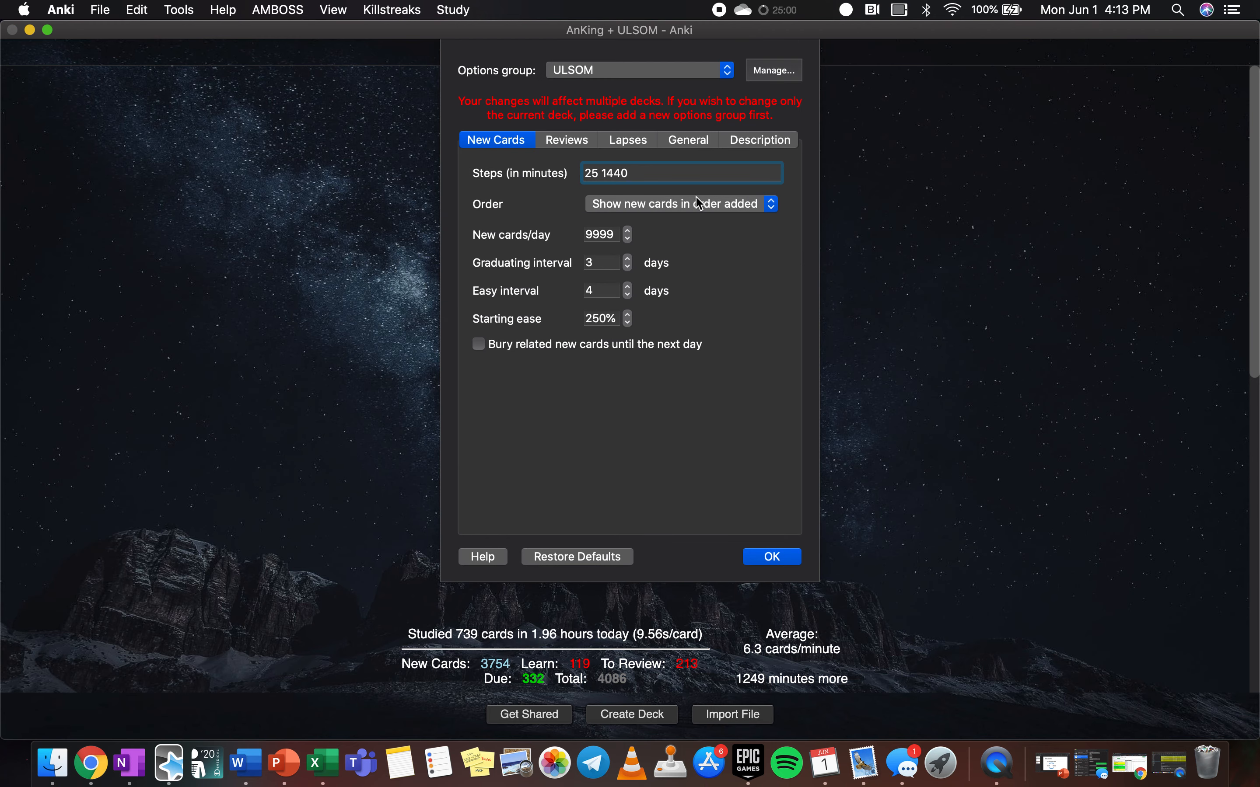
left_click(766, 556)
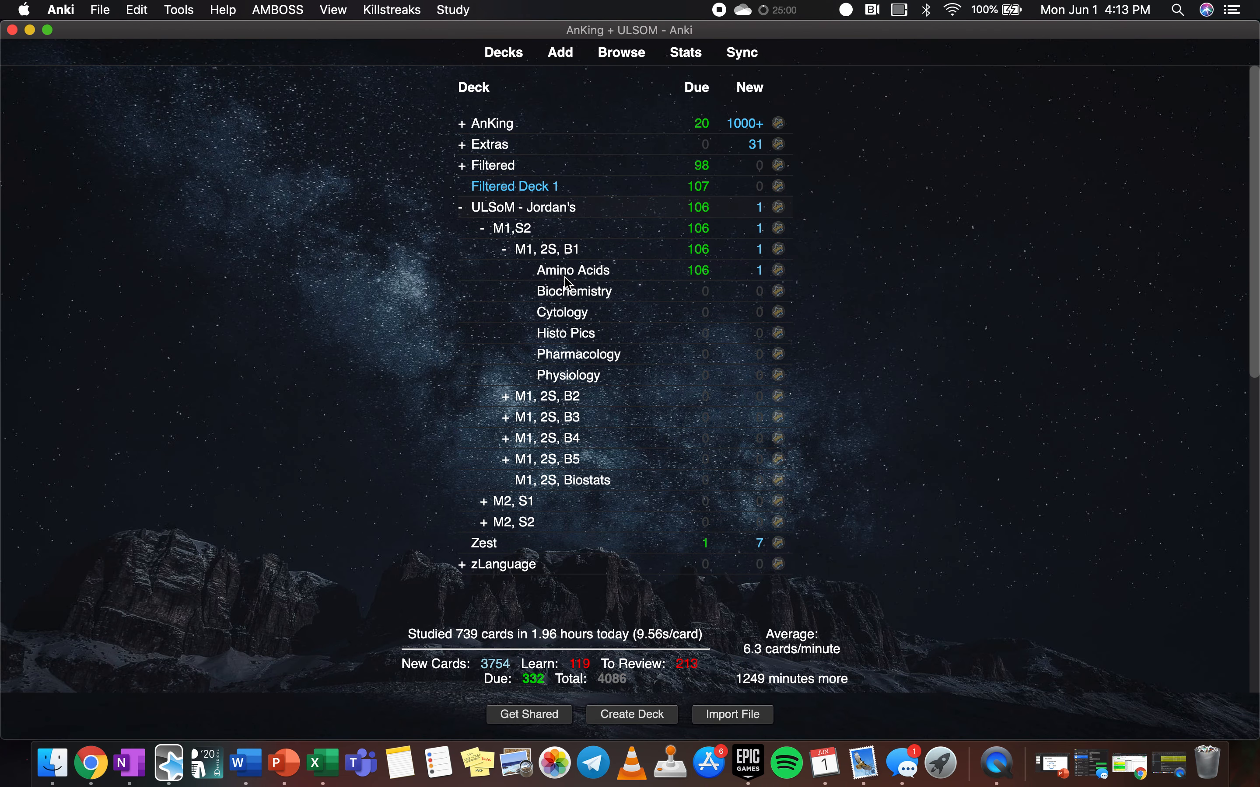
- Study the Amino Acids subdeck, rating the first five cards Good and revealing the answer to the glycine one-letter-code card
left_click(594, 271)
key("s")
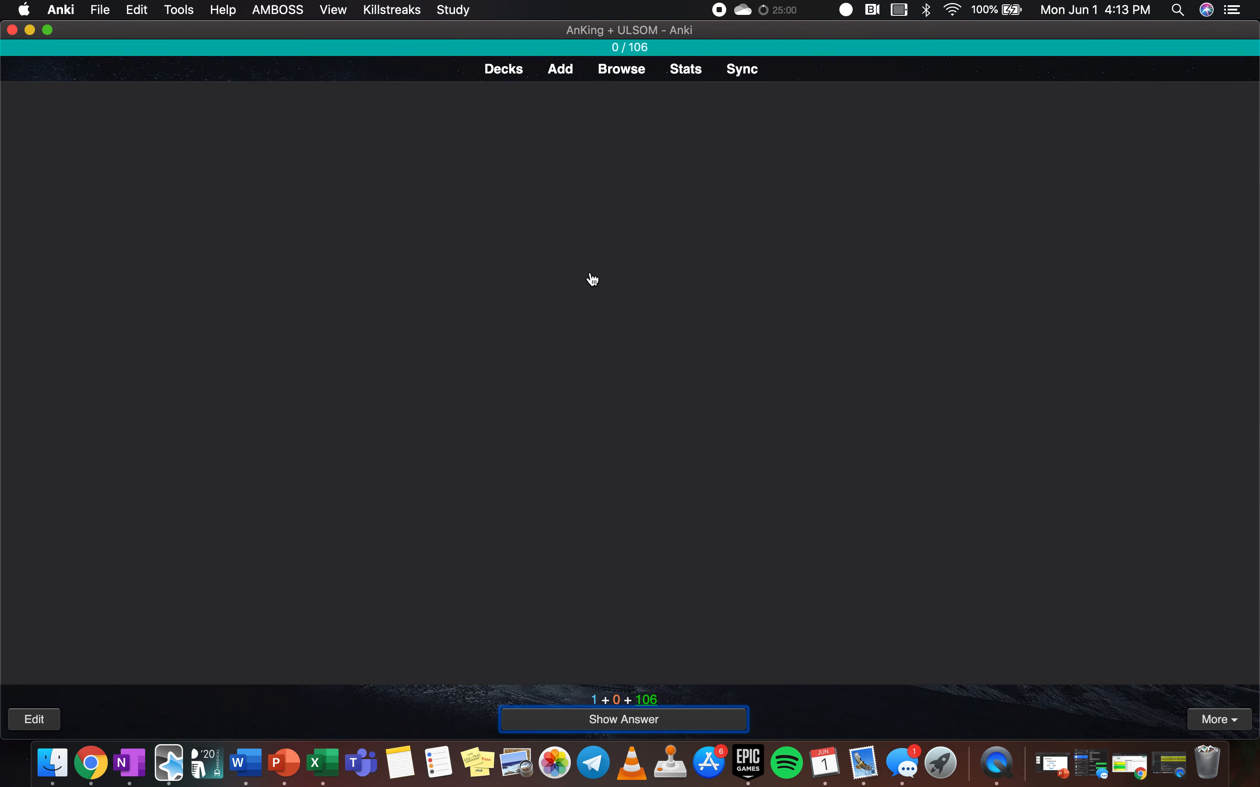
key("space")
key("space")
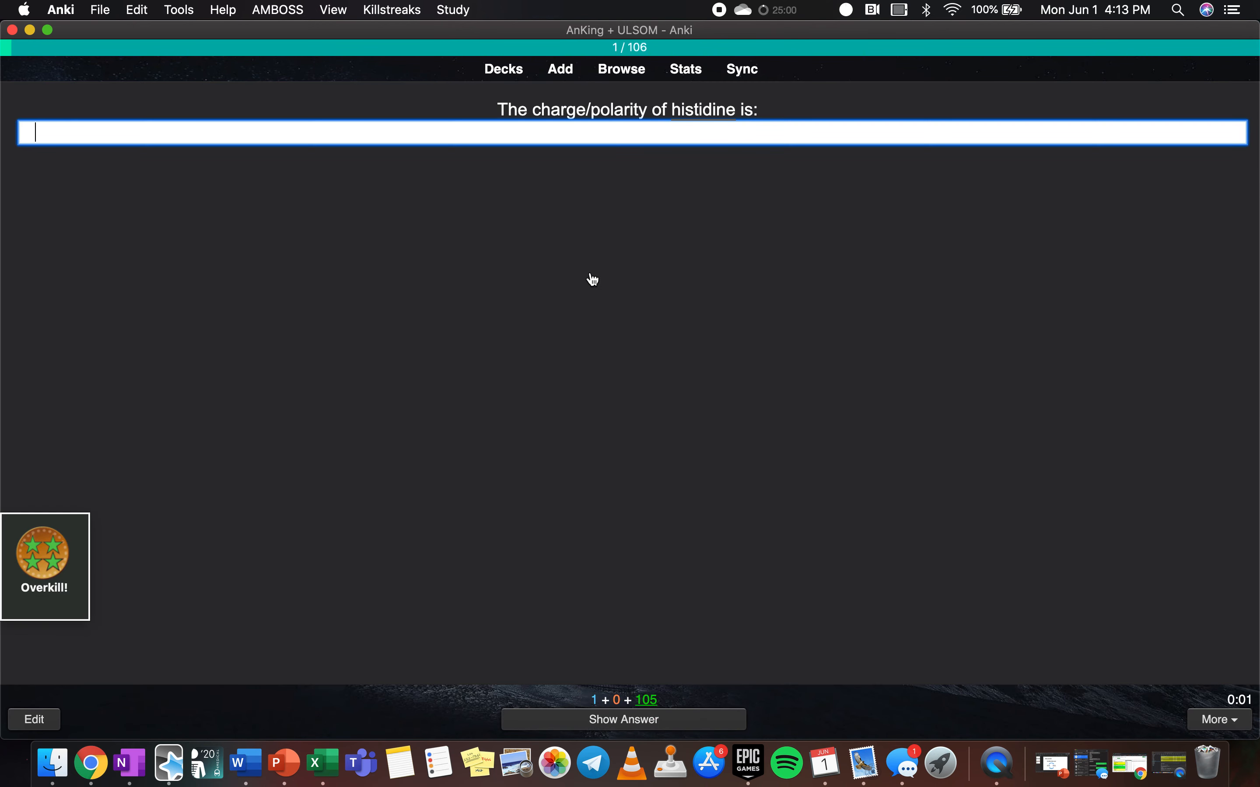
key("Return")
key("Return")
key("Return")
key("Return")
key("Return")
key("Return")
key("Return")
key("Return")
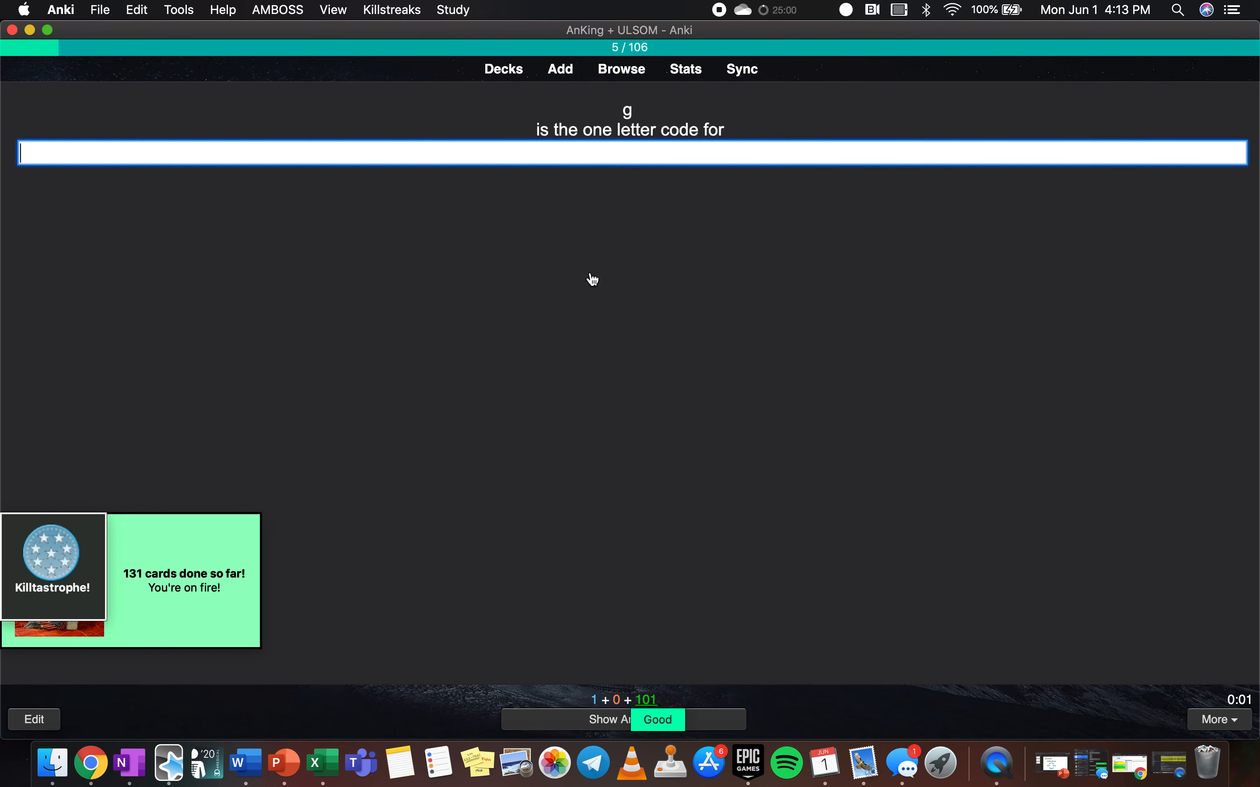
key("Return")
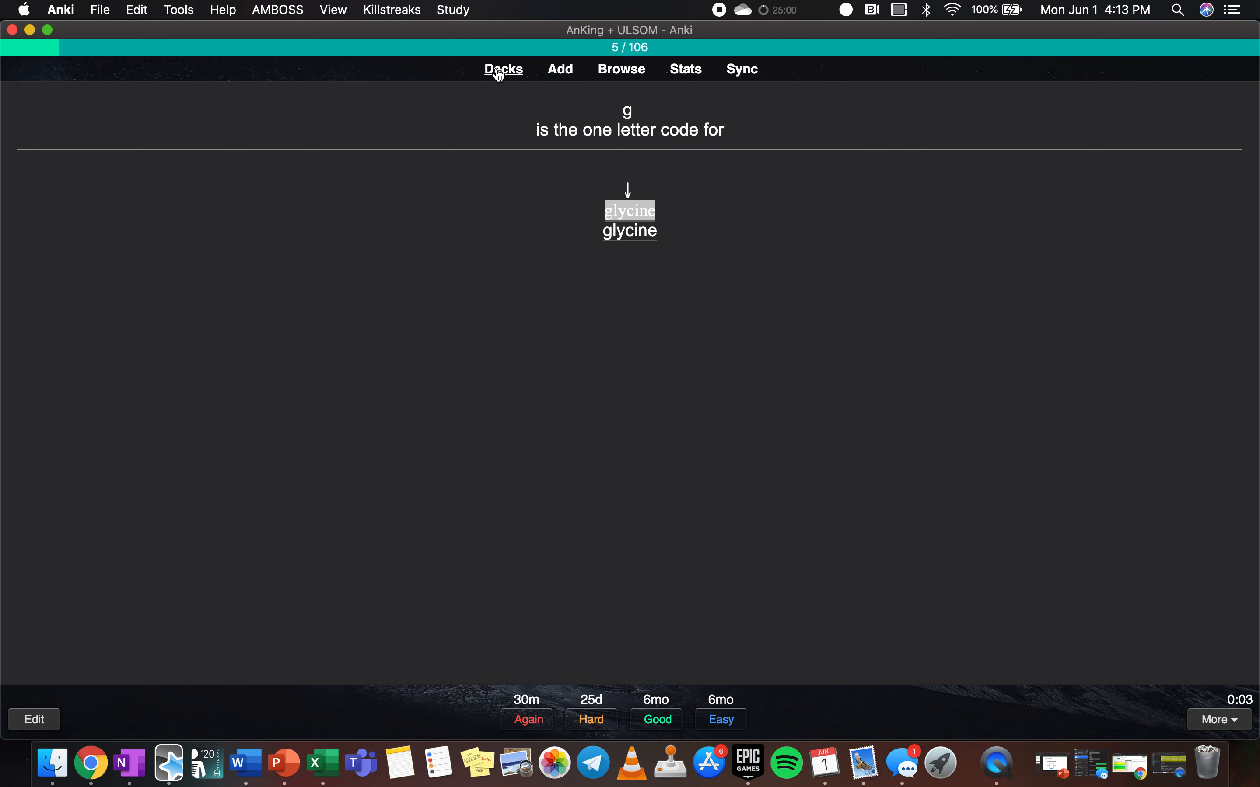
- Return to the deck list and collapse the M1, 2S, B1 subdeck and the ULSoM deck
left_click(499, 72)
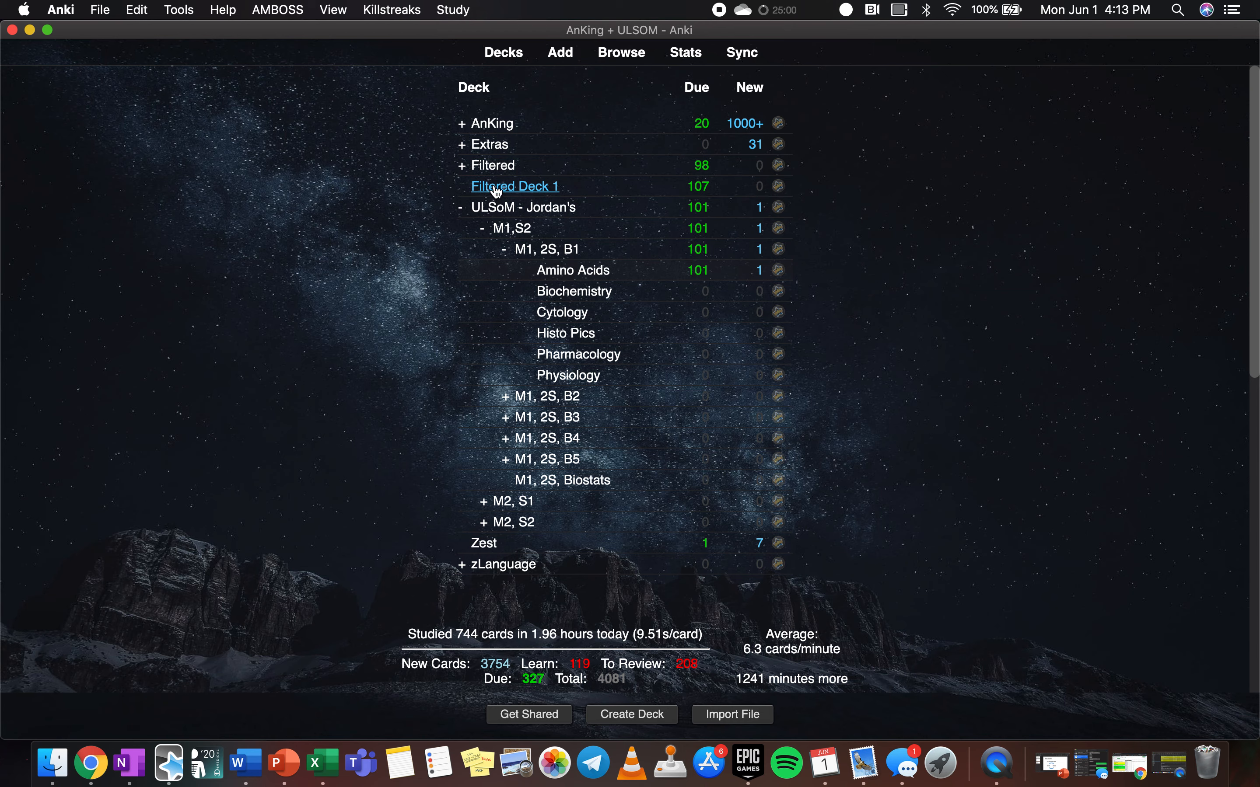
left_click(506, 254)
left_click(460, 208)
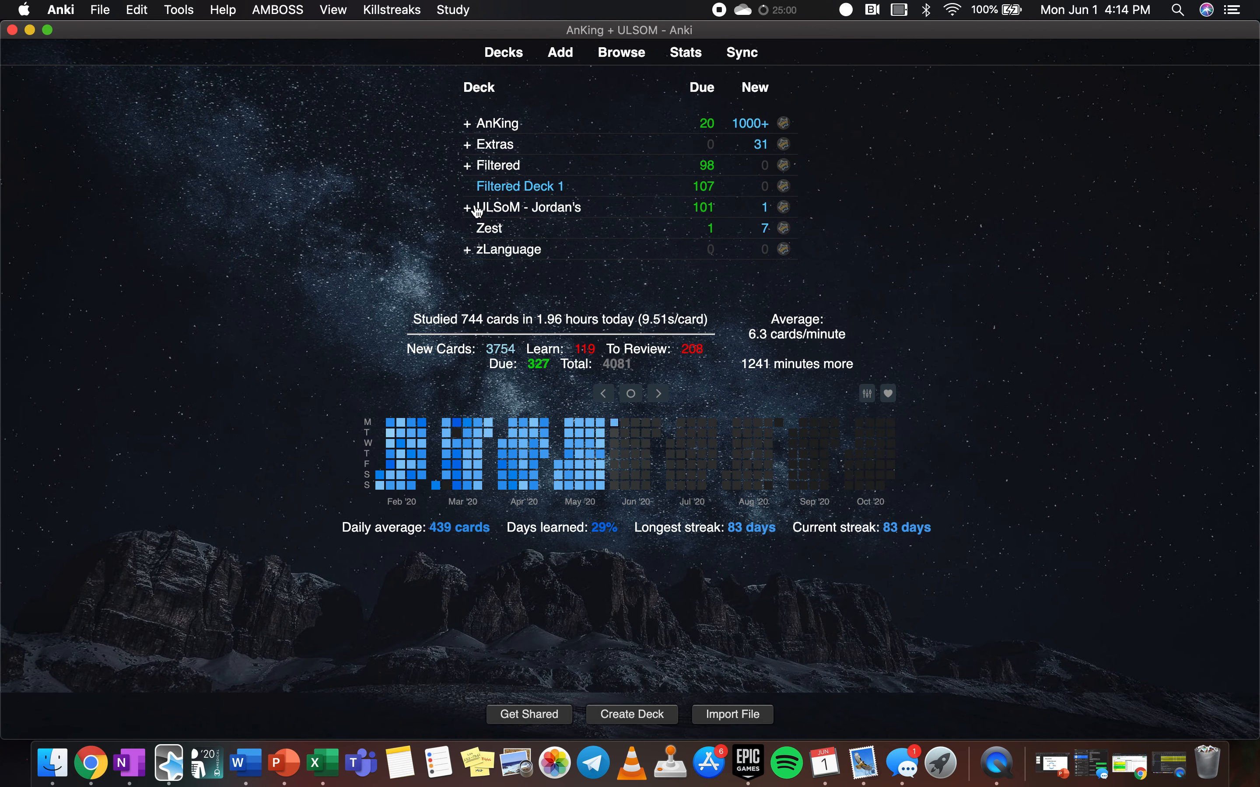
- Examine the AnKing deck's options for new-card order and reviews, keep new cards in order added, and close the options
left_click(784, 124)
left_click(816, 154)
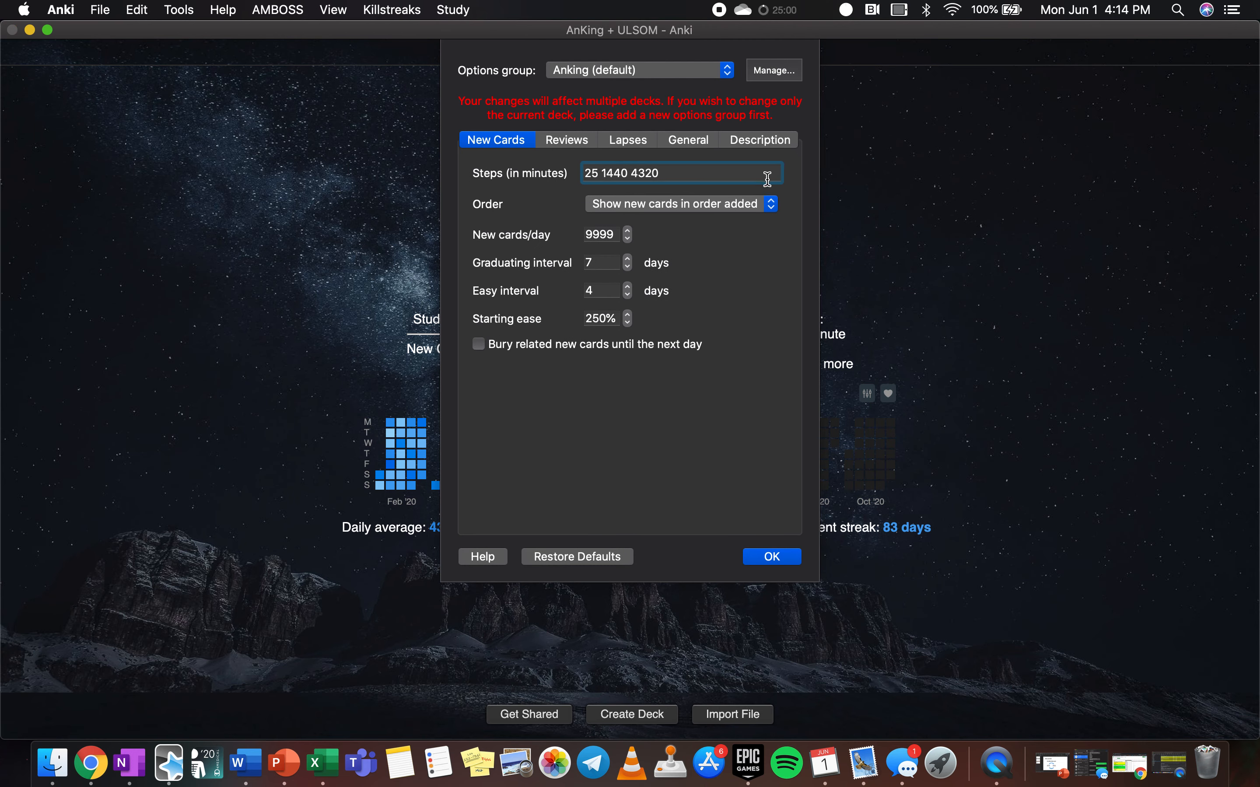
left_click(730, 207)
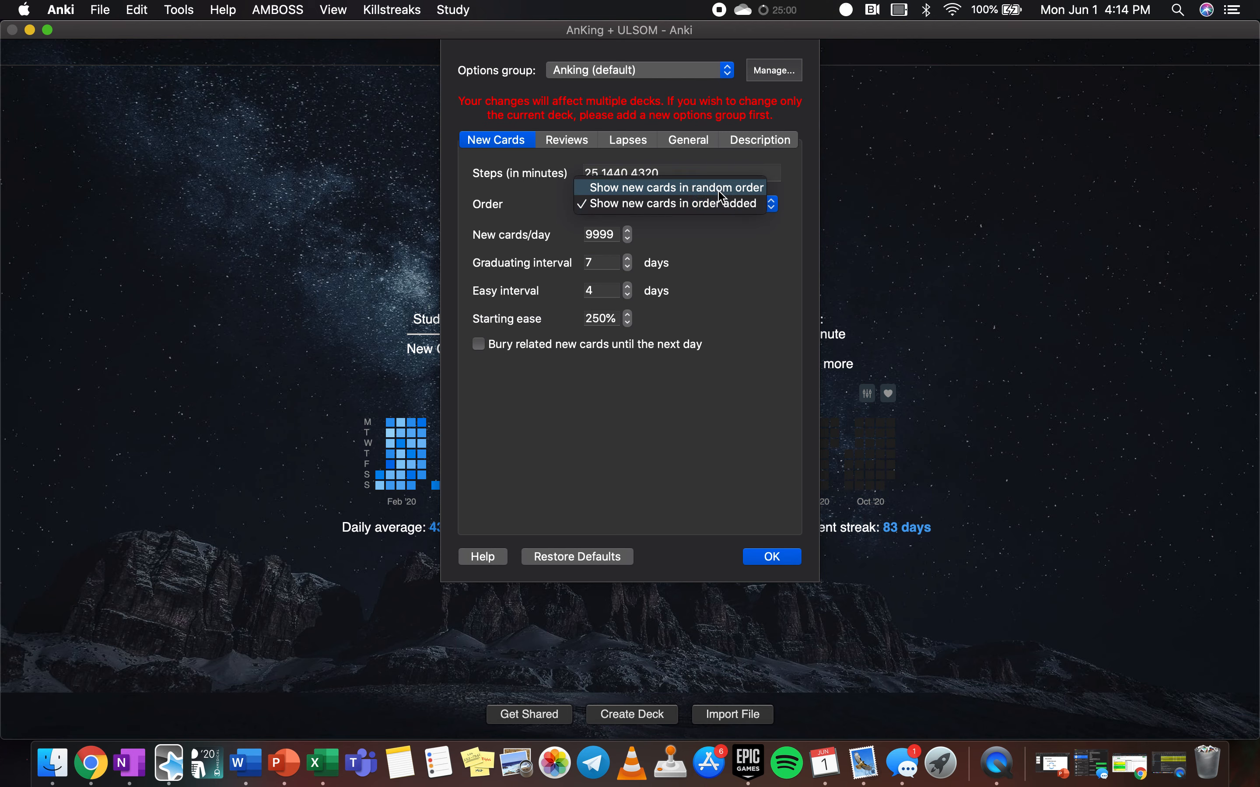
left_click(717, 207)
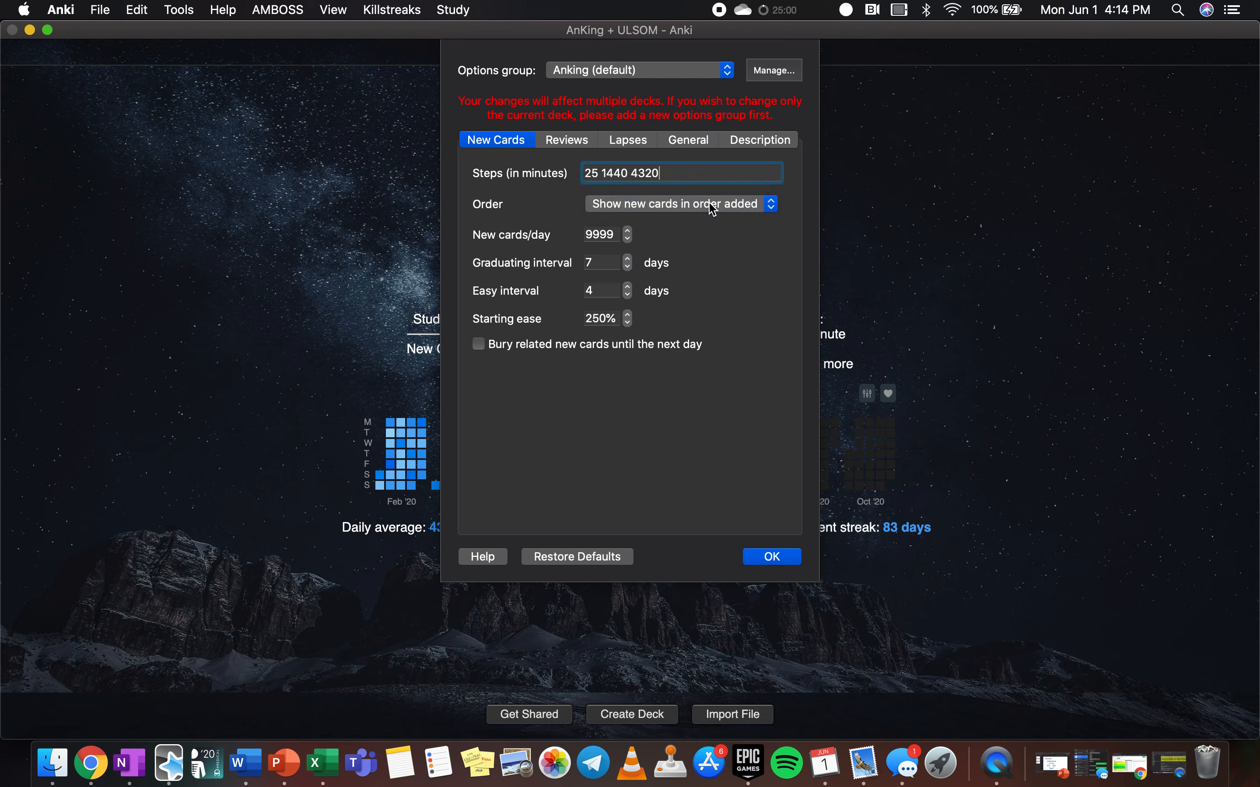
left_click(562, 142)
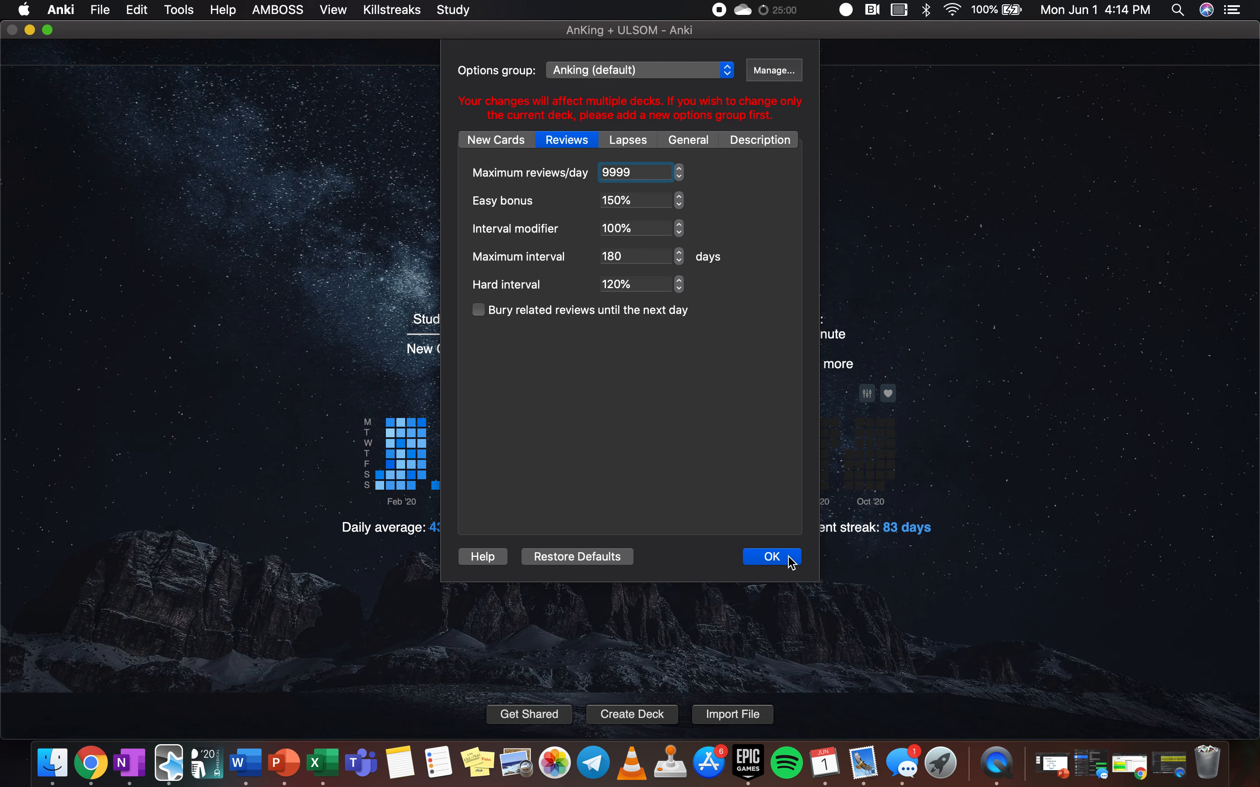
left_click(510, 147)
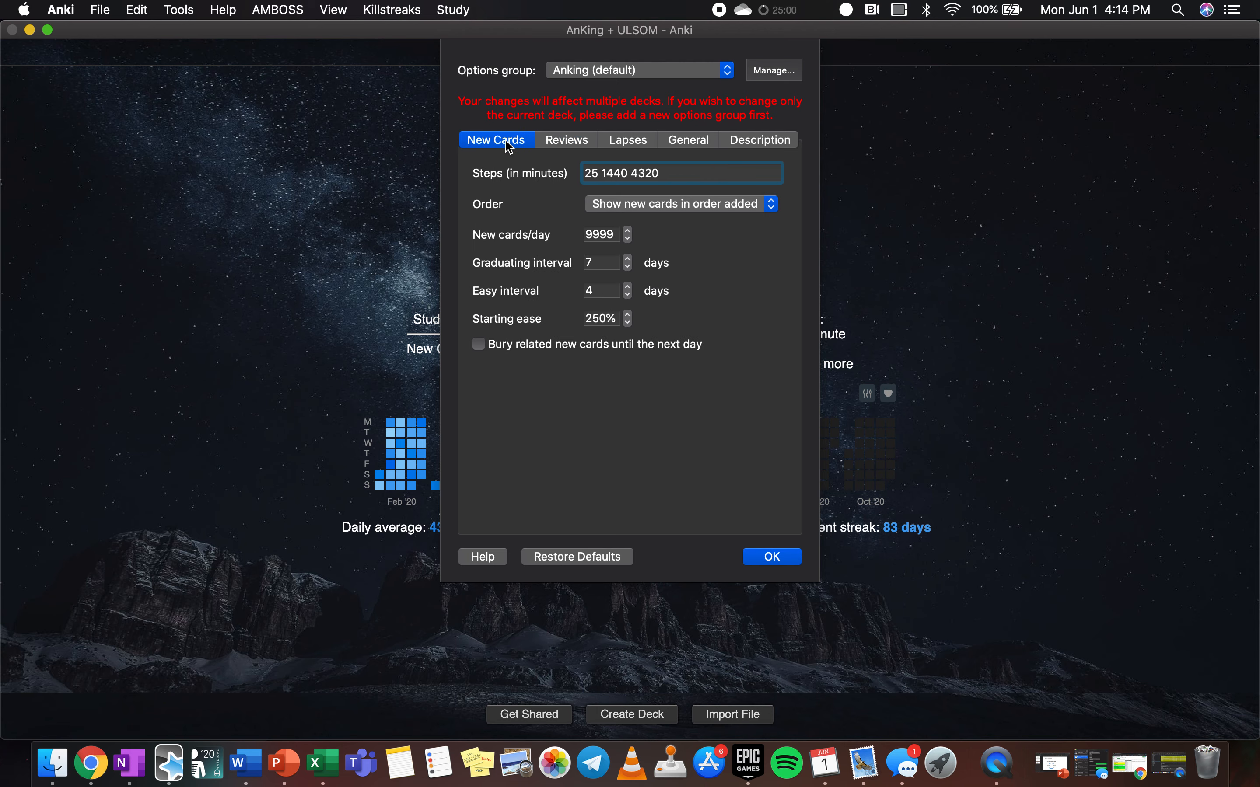
left_click(773, 557)
- Check the new-card and review order in Anki's preferences, keep "Show new cards after reviews", and close the preferences
left_click(65, 11)
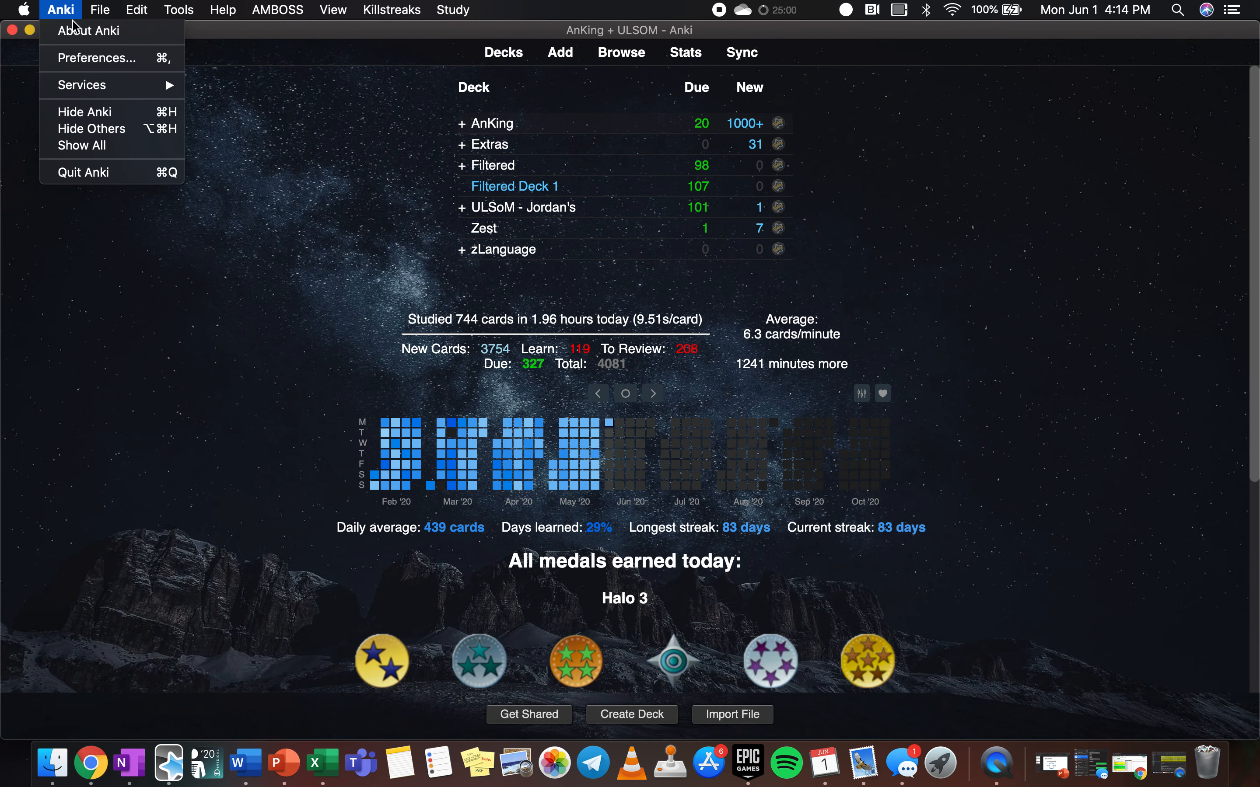
left_click(94, 58)
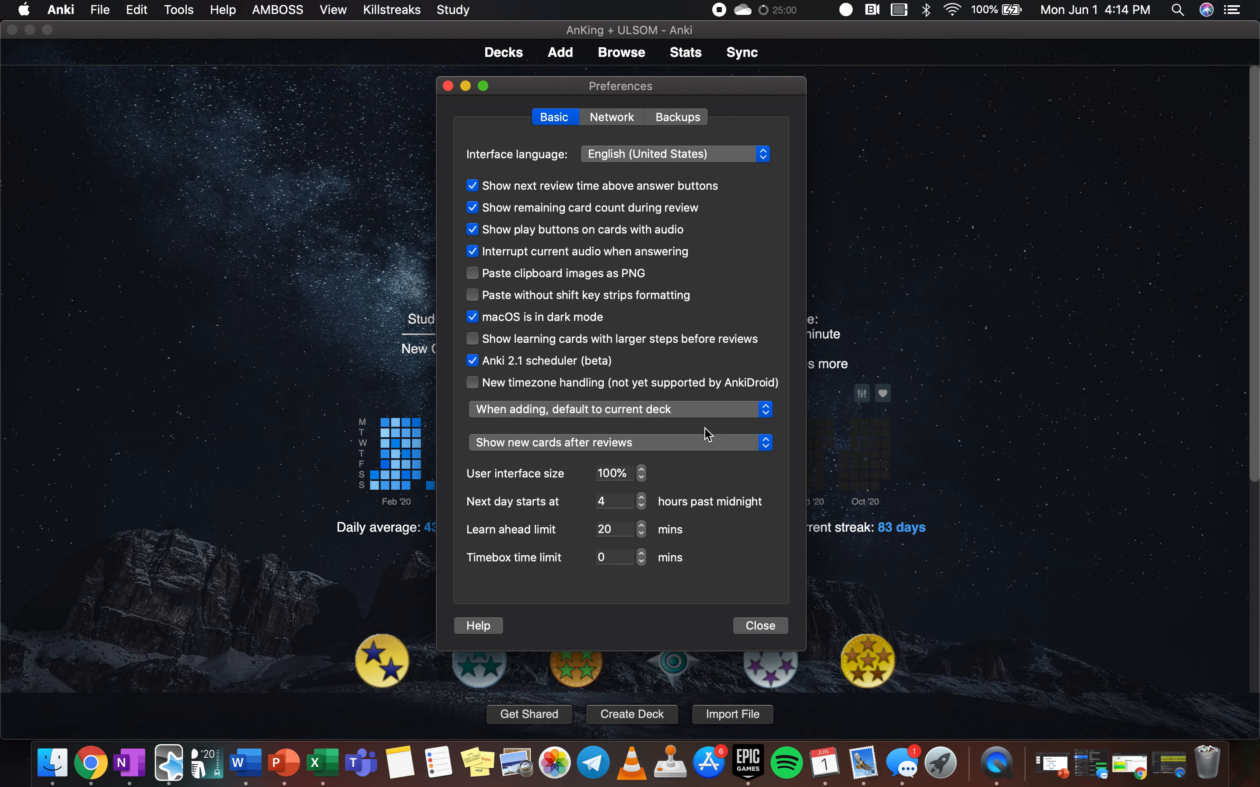
left_click(684, 447)
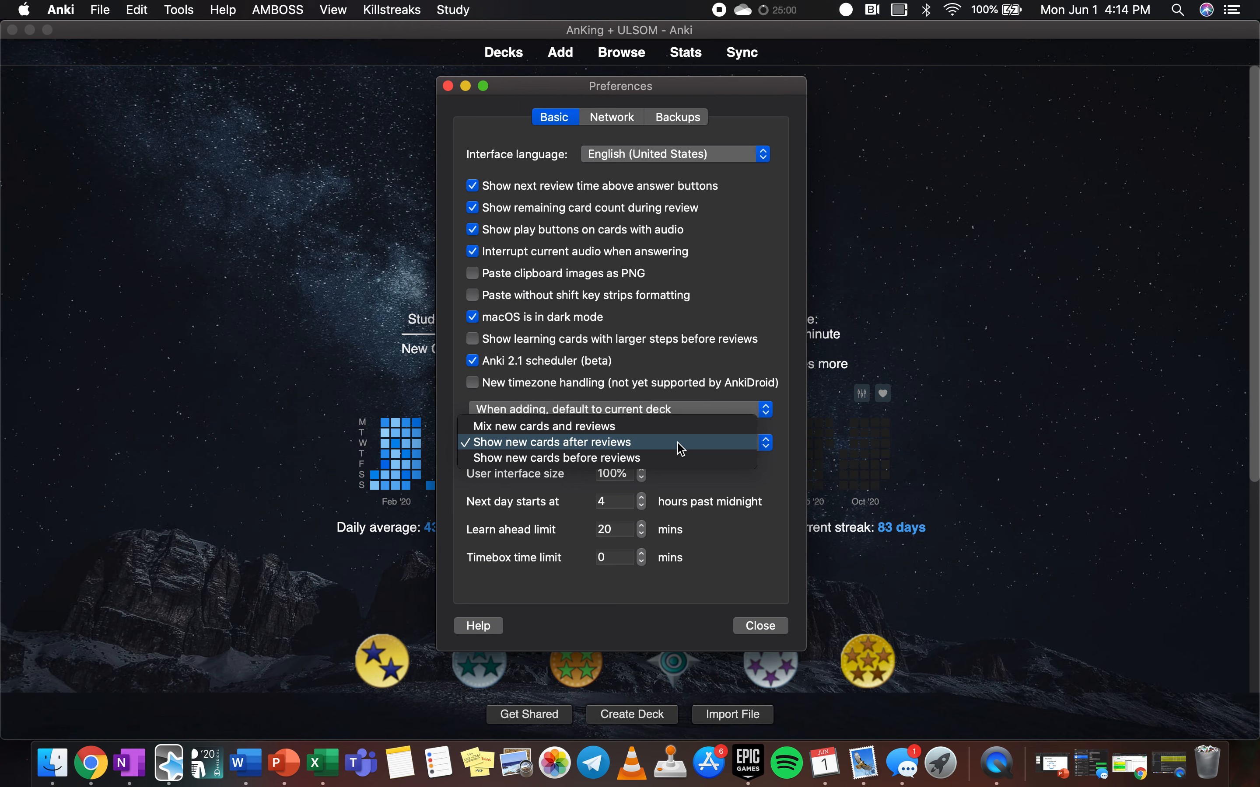
left_click(684, 448)
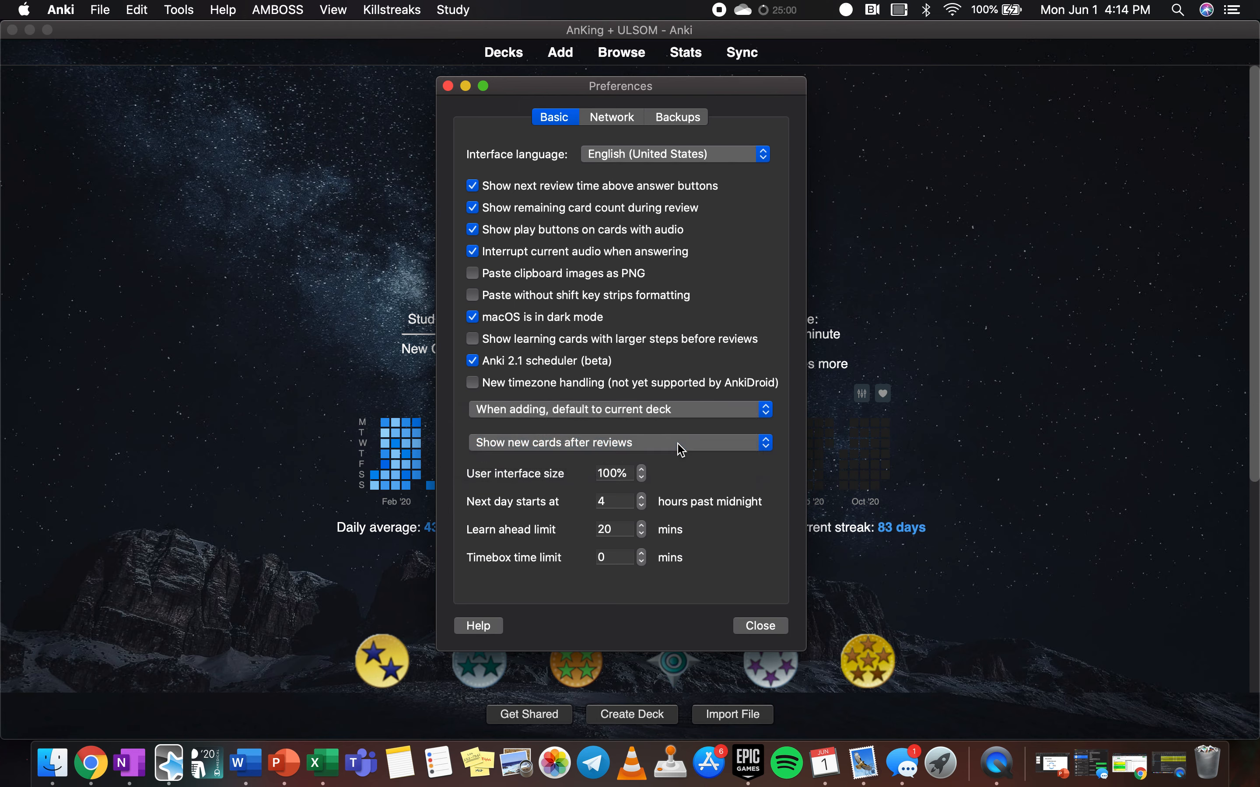
left_click(762, 627)
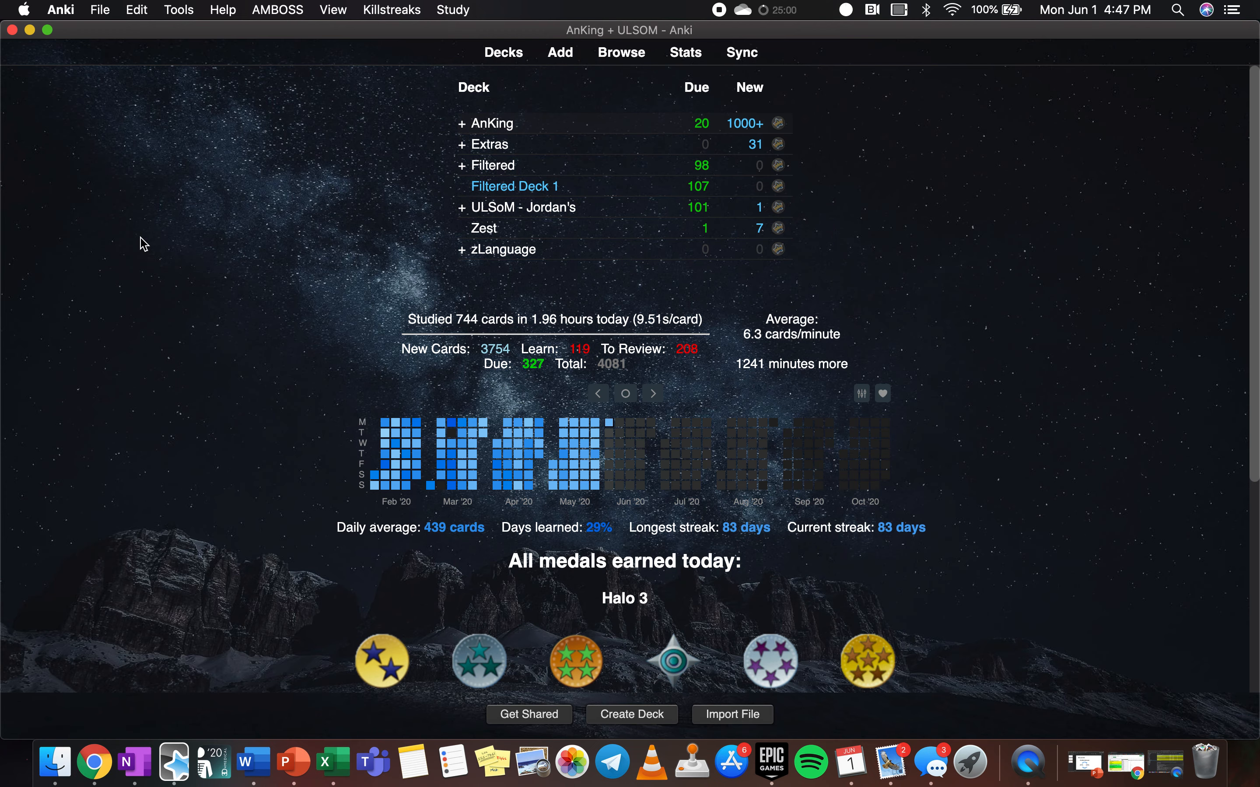
- Expand the AnKing deck and show the subdecks of Zanki Musculoskeletal and Zanki Reproductive
left_click(463, 126)
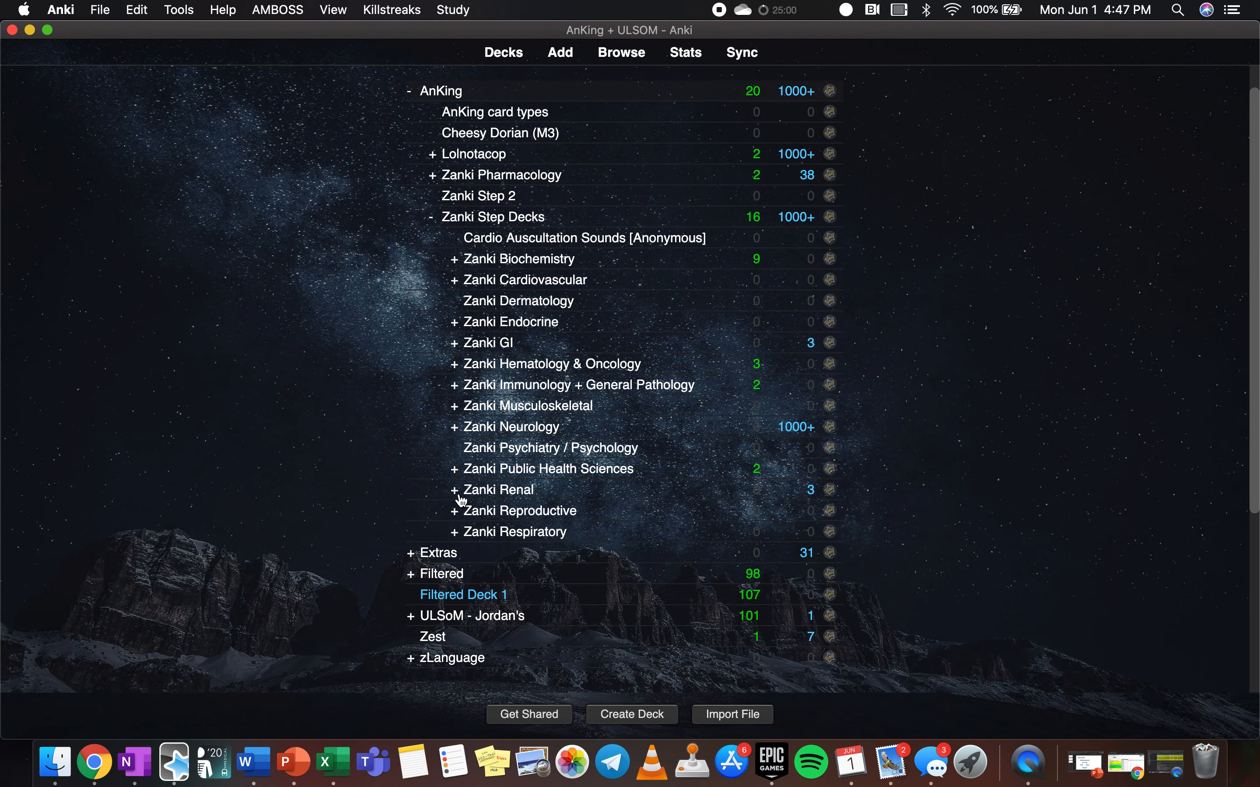
left_click(455, 407)
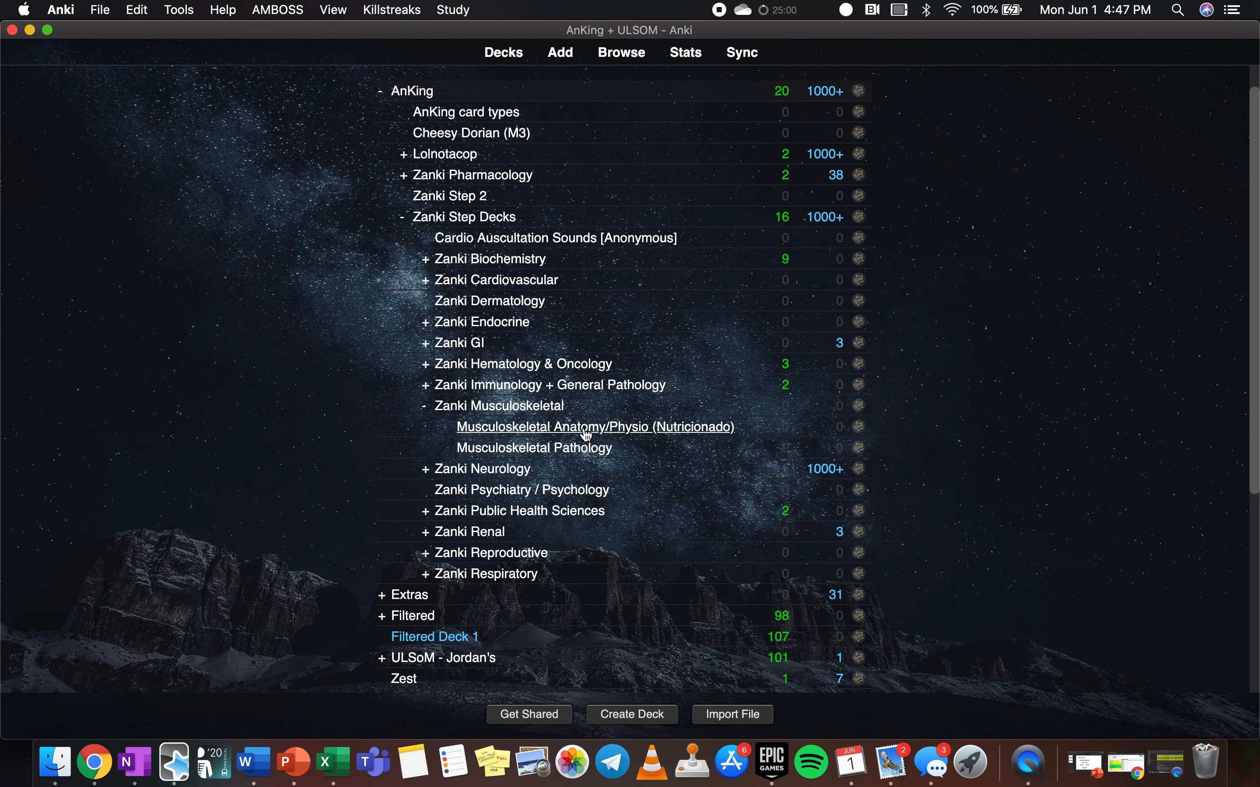
scroll(587, 435, "down", 2)
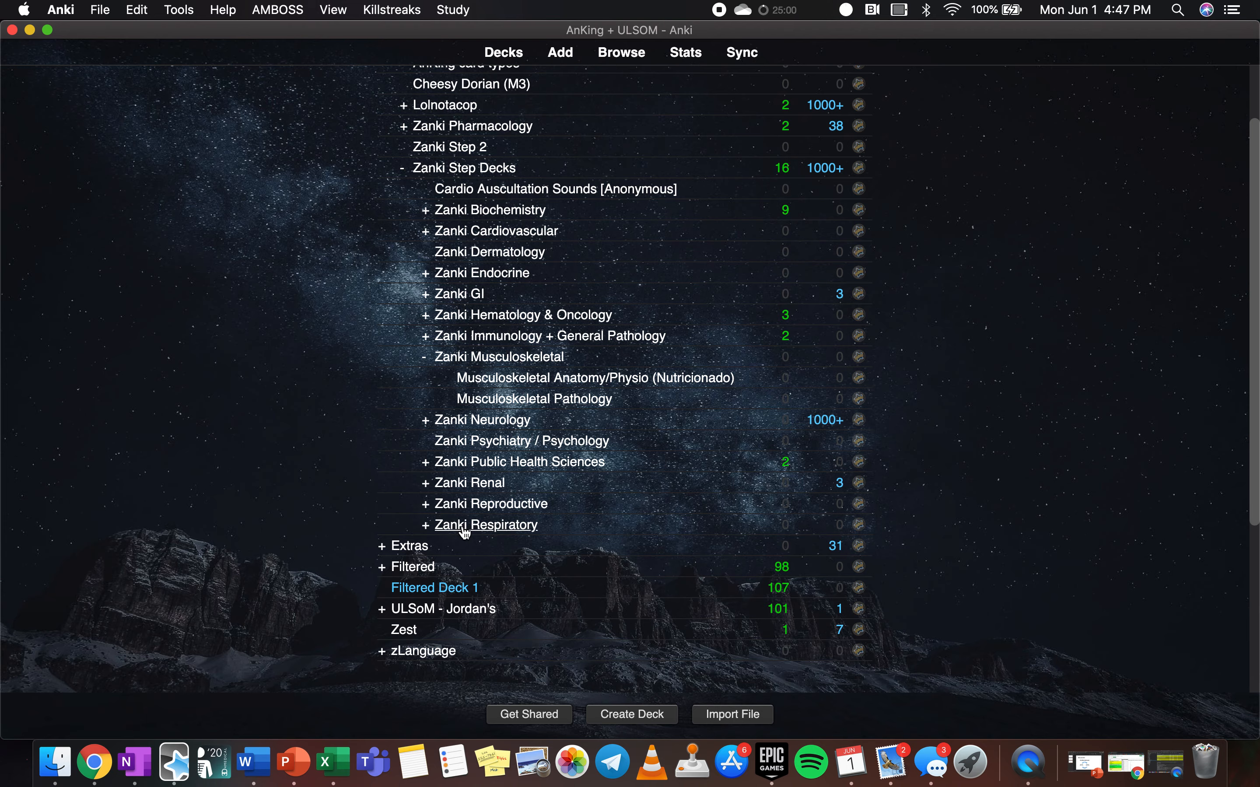
left_click(425, 509)
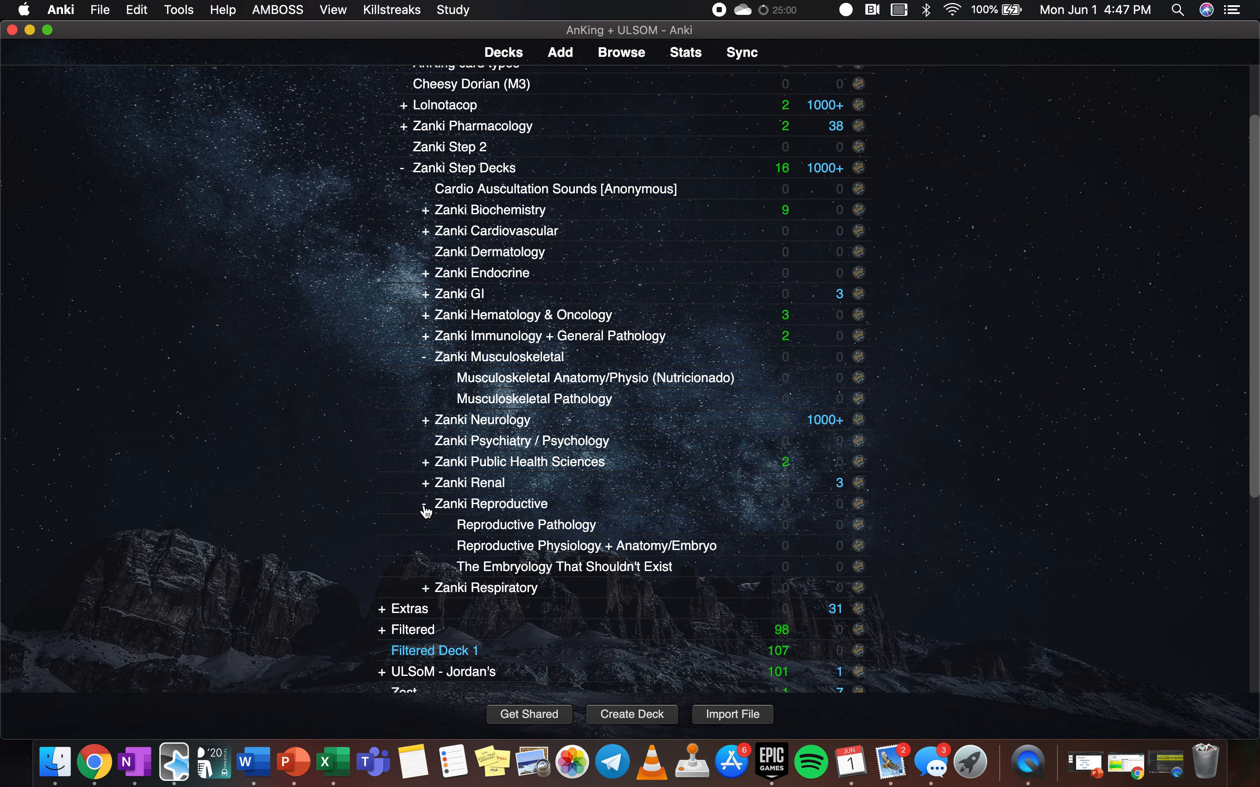
scroll(425, 508, "down", 4)
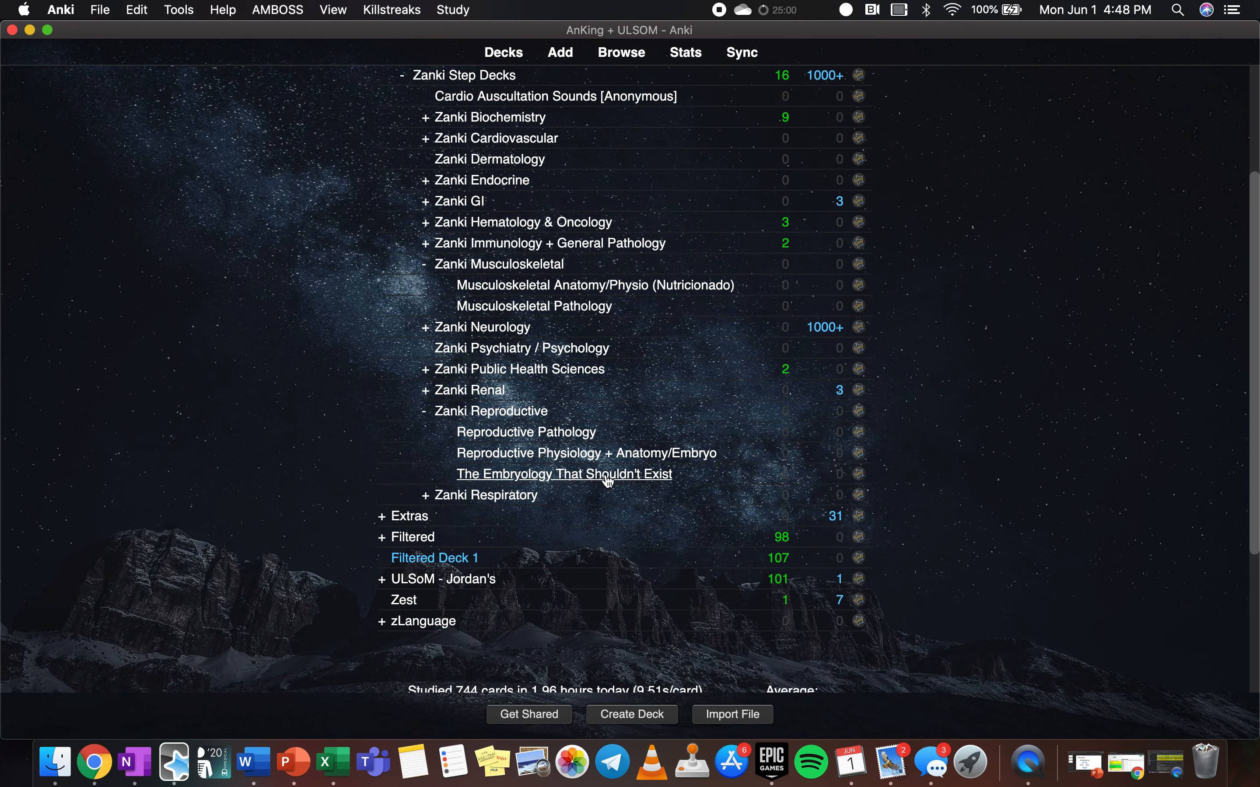
- Collapse the Zanki Reproductive deck and leave the subdecks of Zanki Neurology expanded
left_click(425, 328)
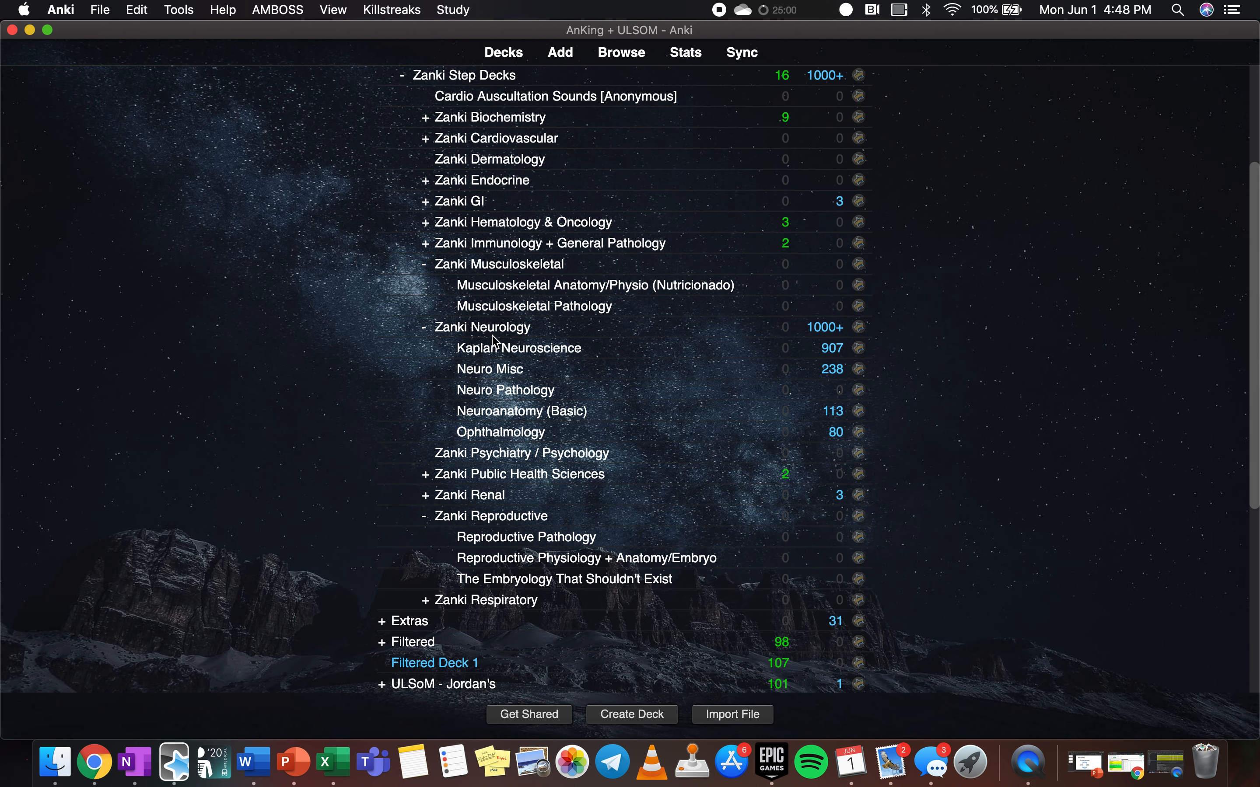
left_click(427, 329)
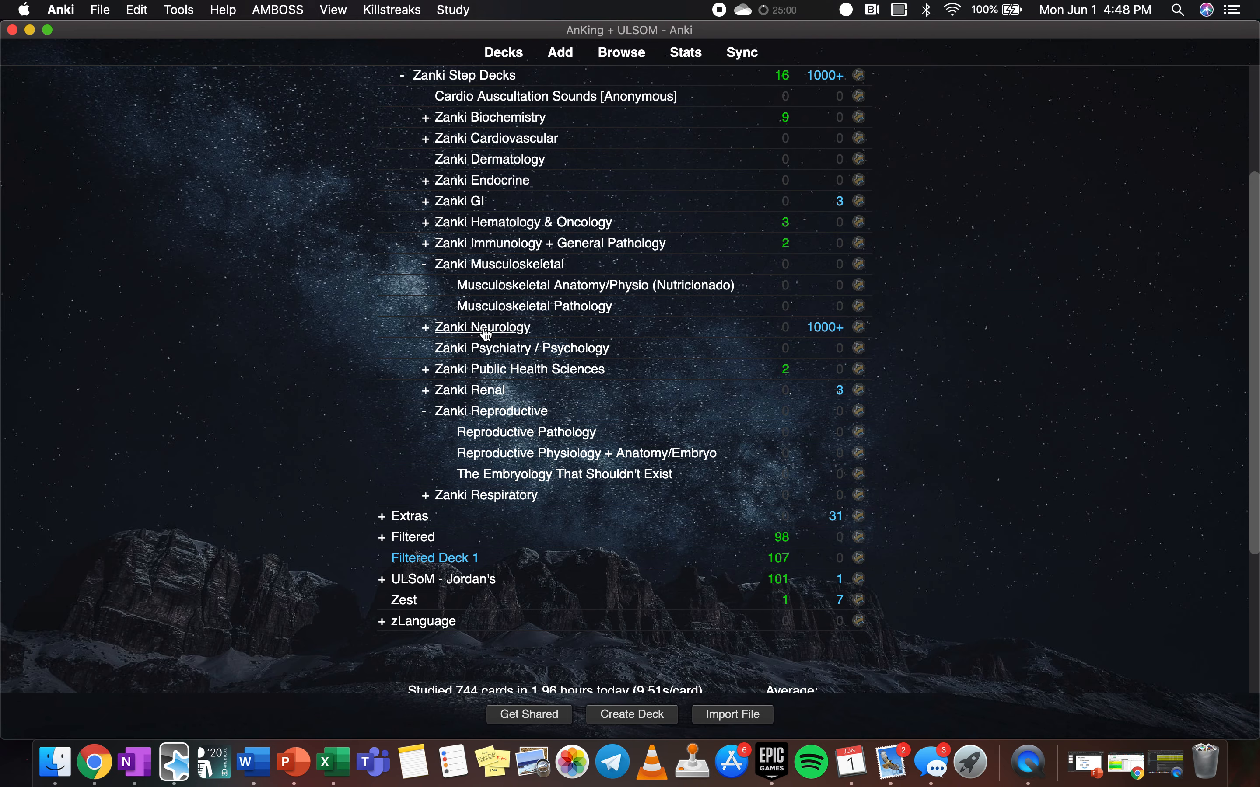
left_click(425, 412)
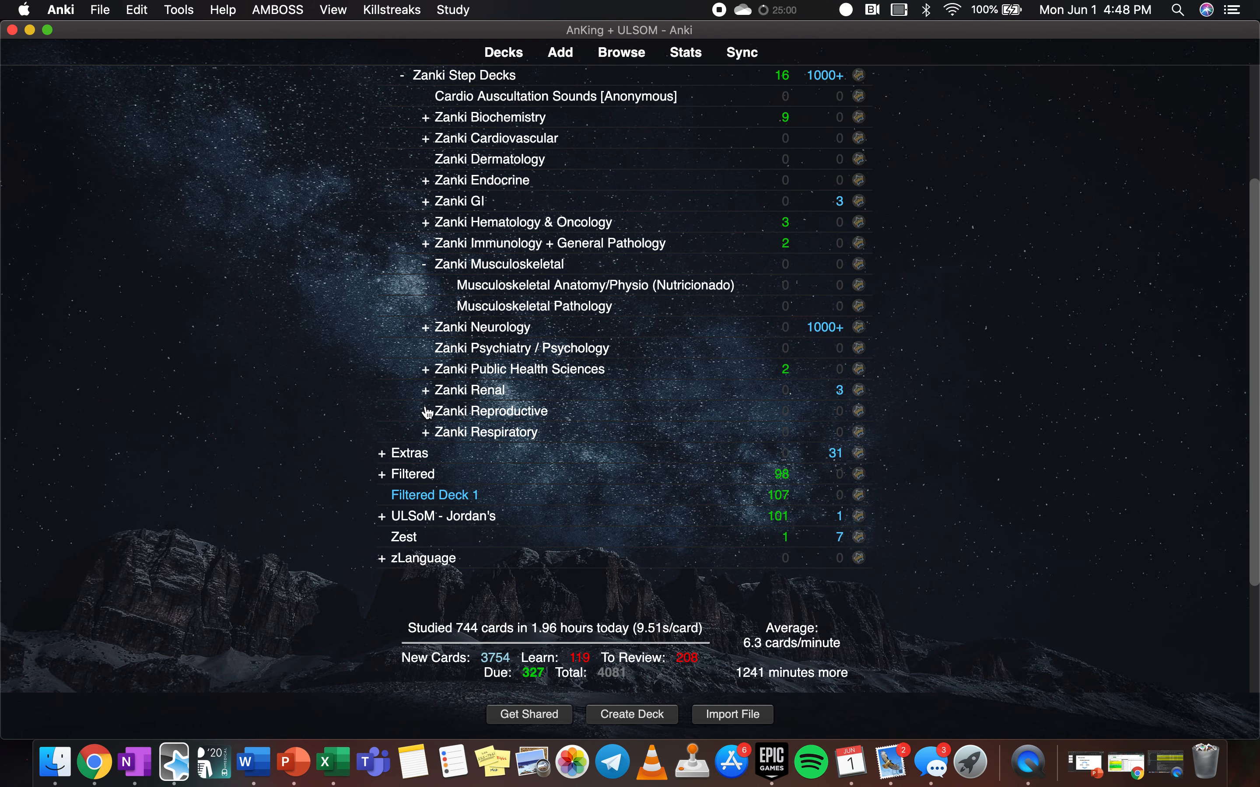
left_click(427, 329)
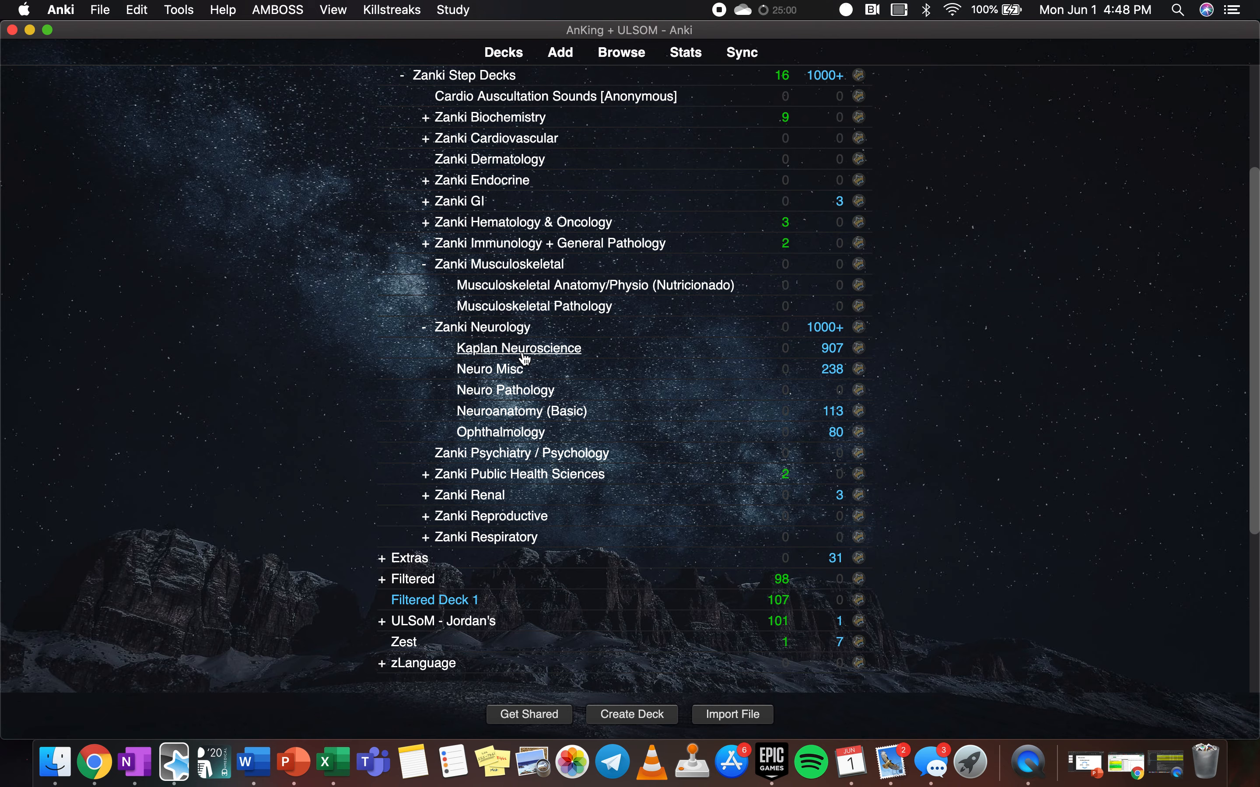
- Open the card browser and look through the cards tagged #AK_Step1::#FirstAid::gi::phys::embryology
left_click(623, 52)
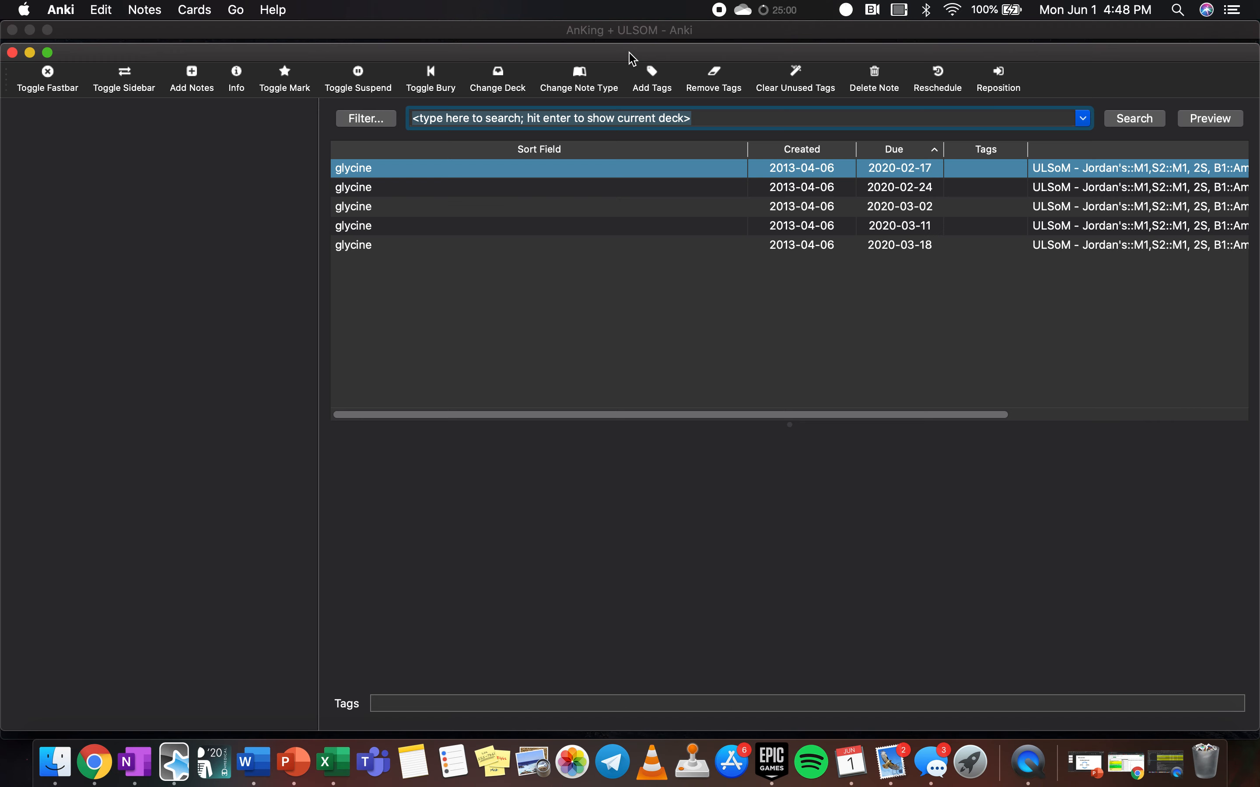
left_click(8, 282)
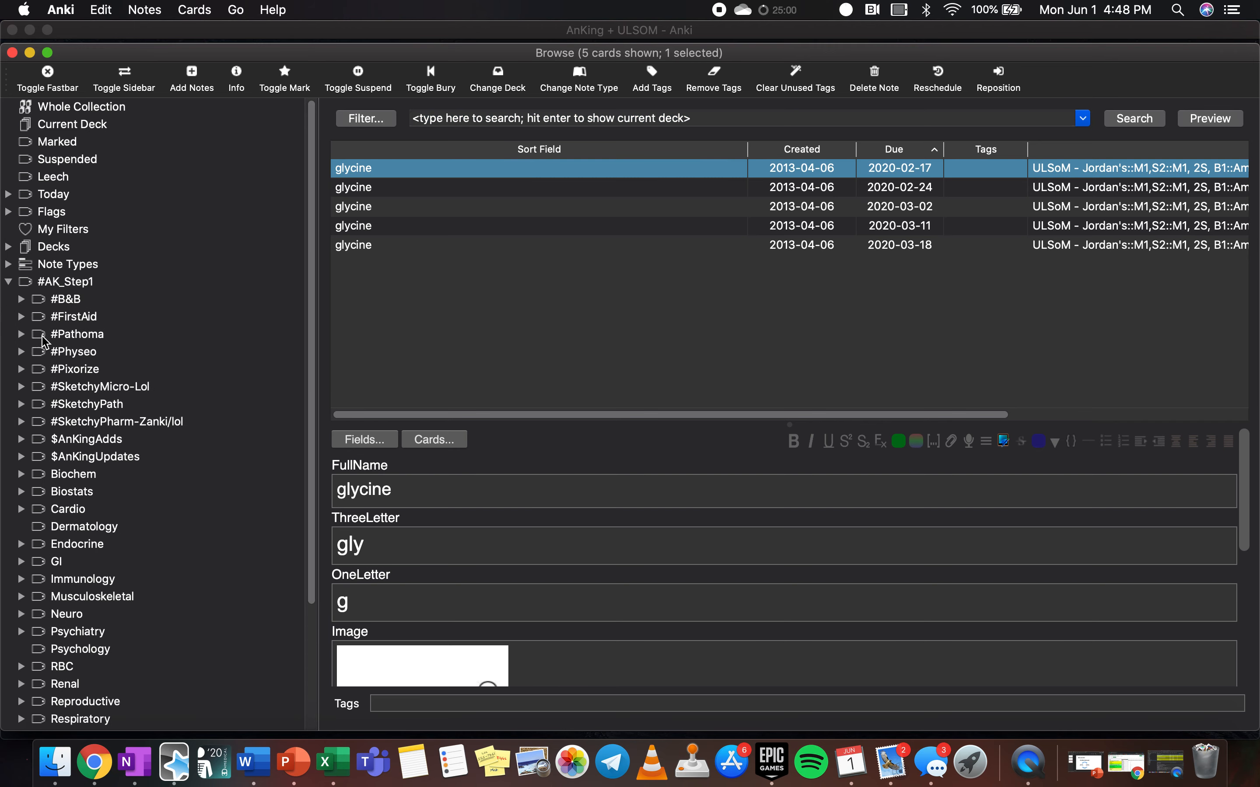
left_click(9, 284)
left_click(9, 284)
left_click(21, 318)
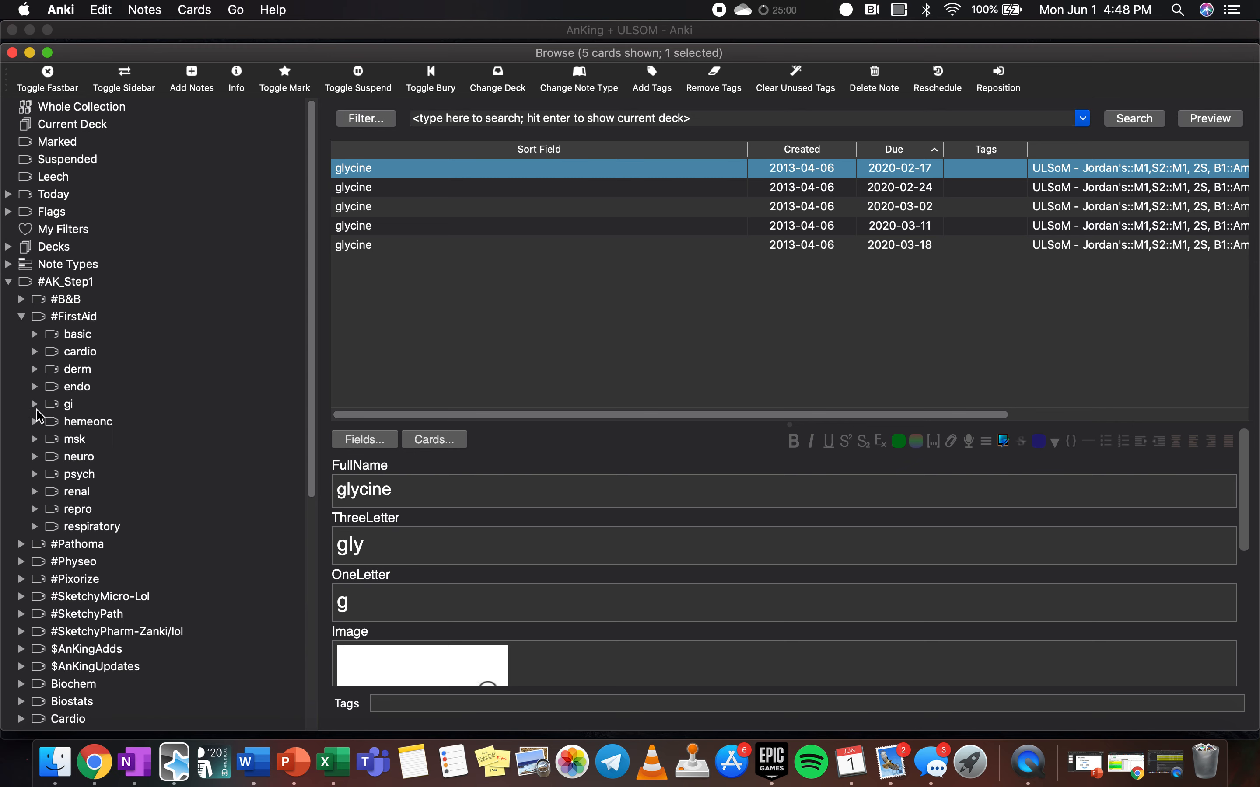
left_click(35, 405)
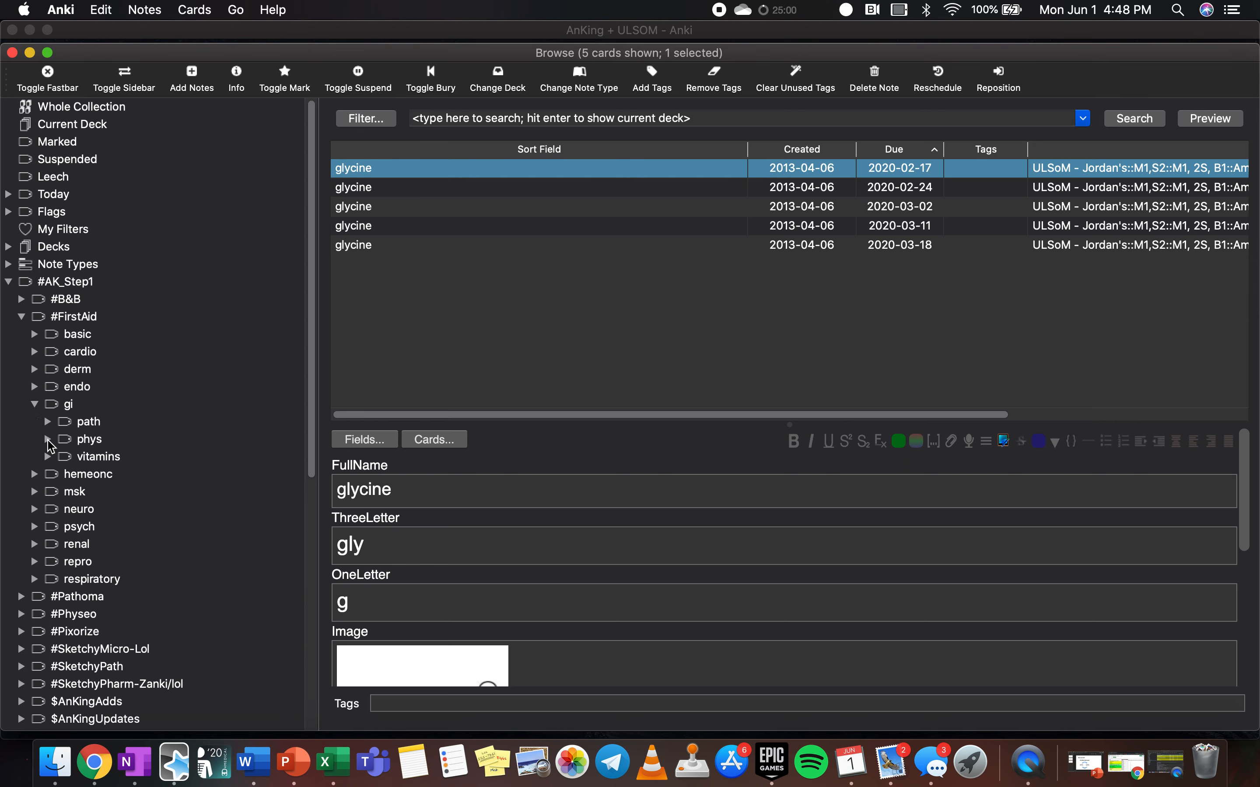
left_click(47, 440)
left_click(104, 475)
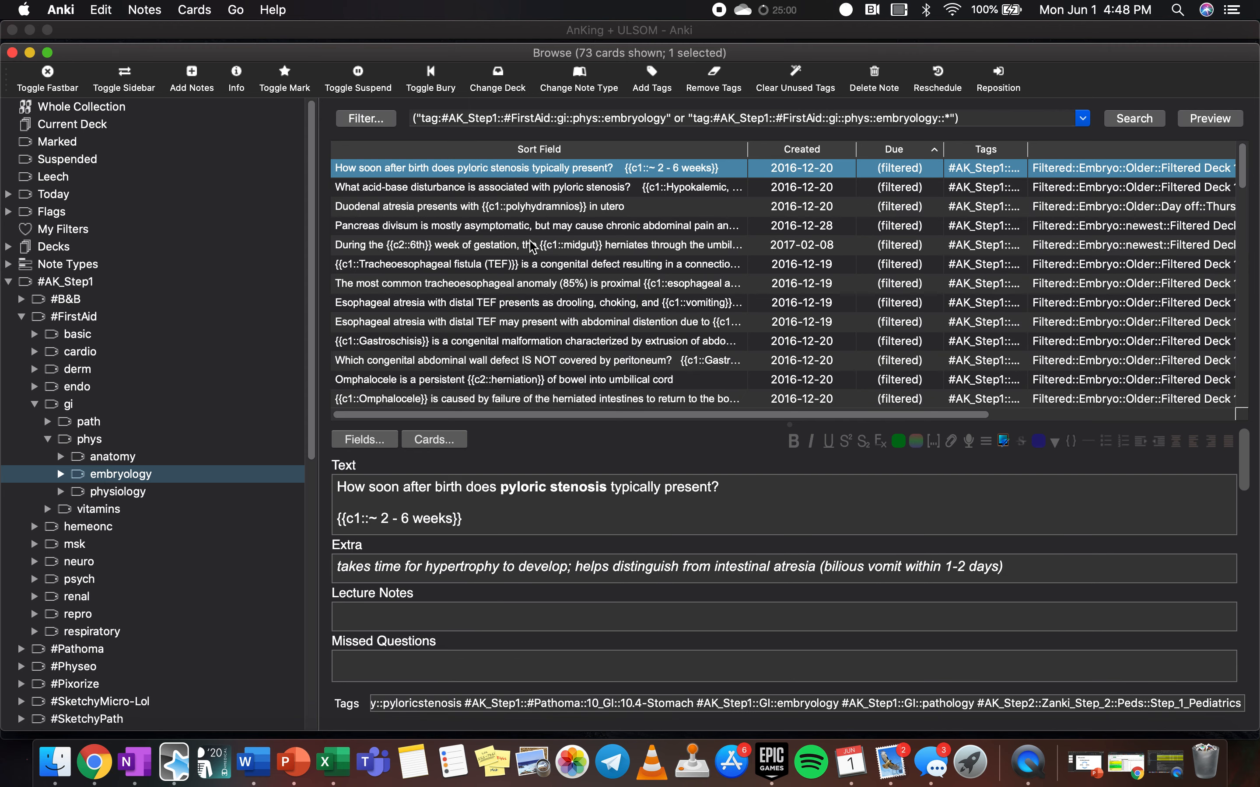
scroll(534, 248, "down", 15)
scroll(533, 247, "up", 15)
- Look through the cards tagged #AK_Step1::#FirstAid::neuro::embryo, and collapse the neuro and gi tags
left_click(35, 562)
left_click(91, 632)
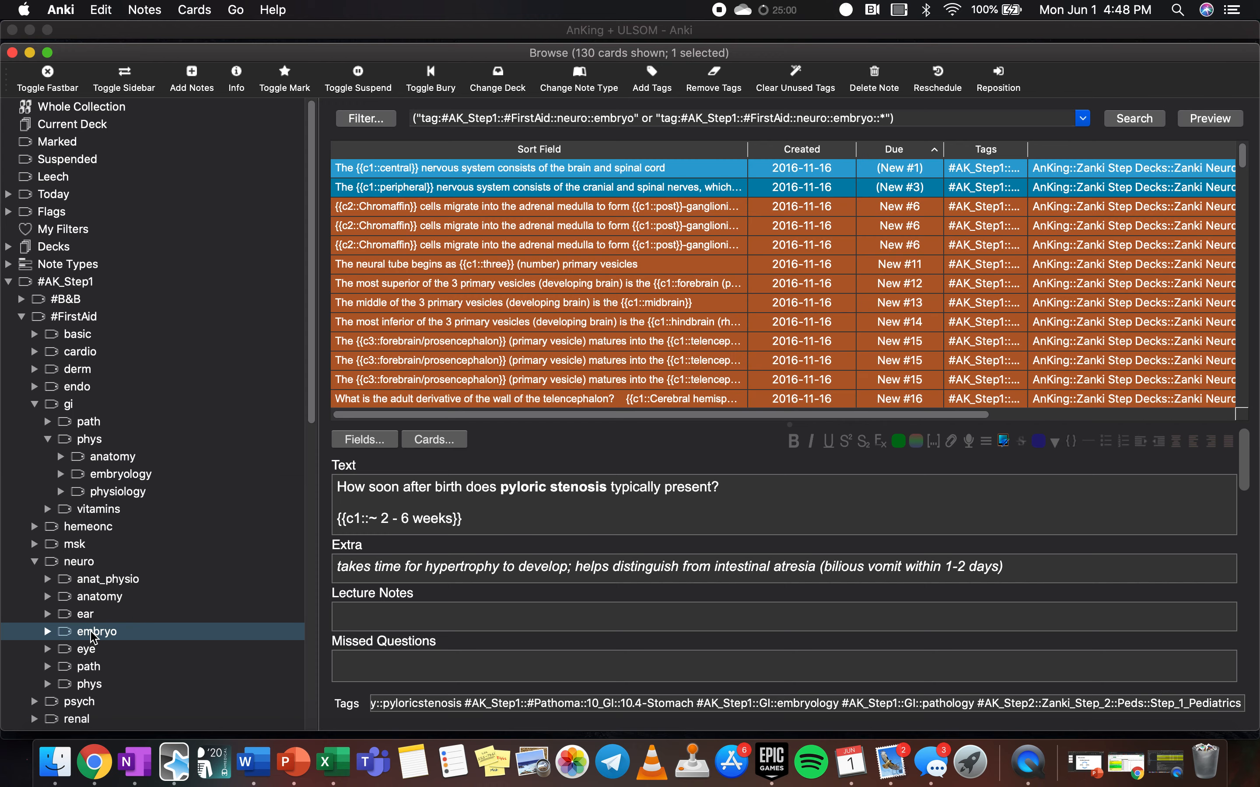
scroll(106, 605, "down", 5)
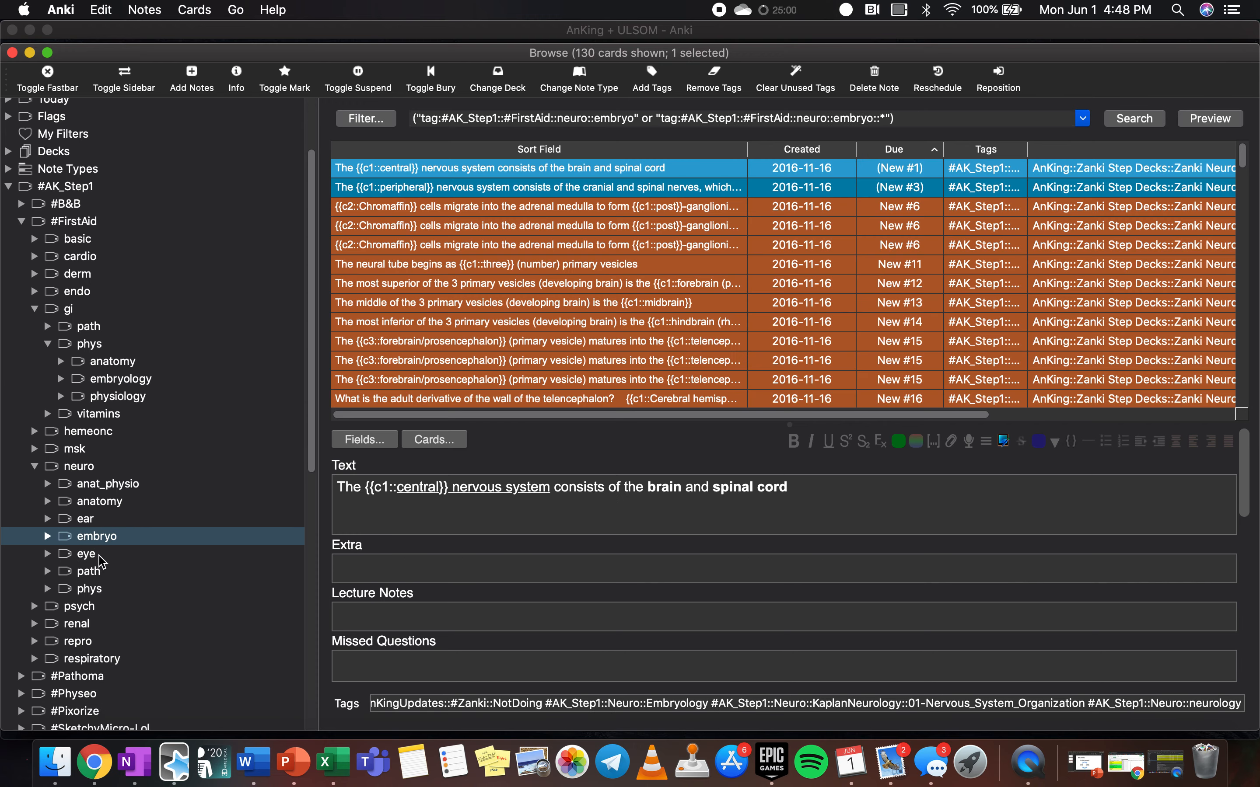
scroll(490, 208, "down", 15)
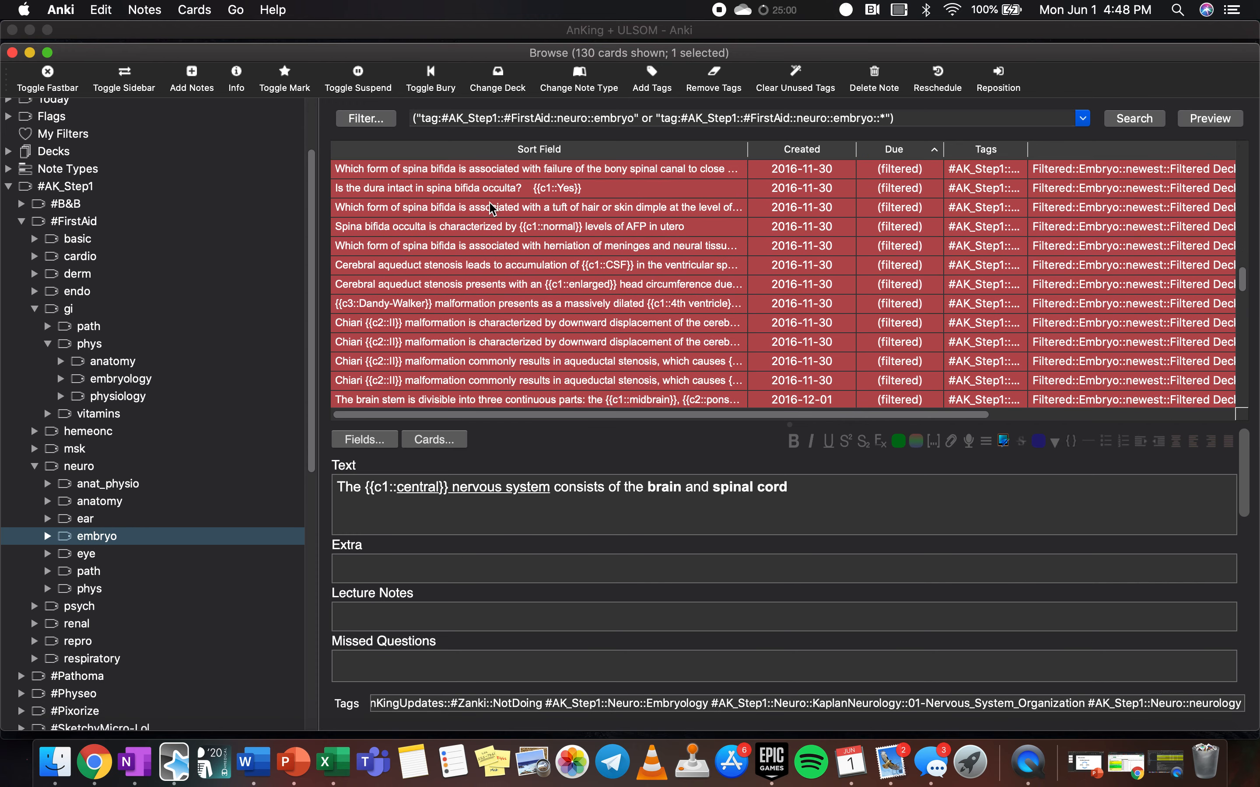
scroll(493, 209, "down", 10)
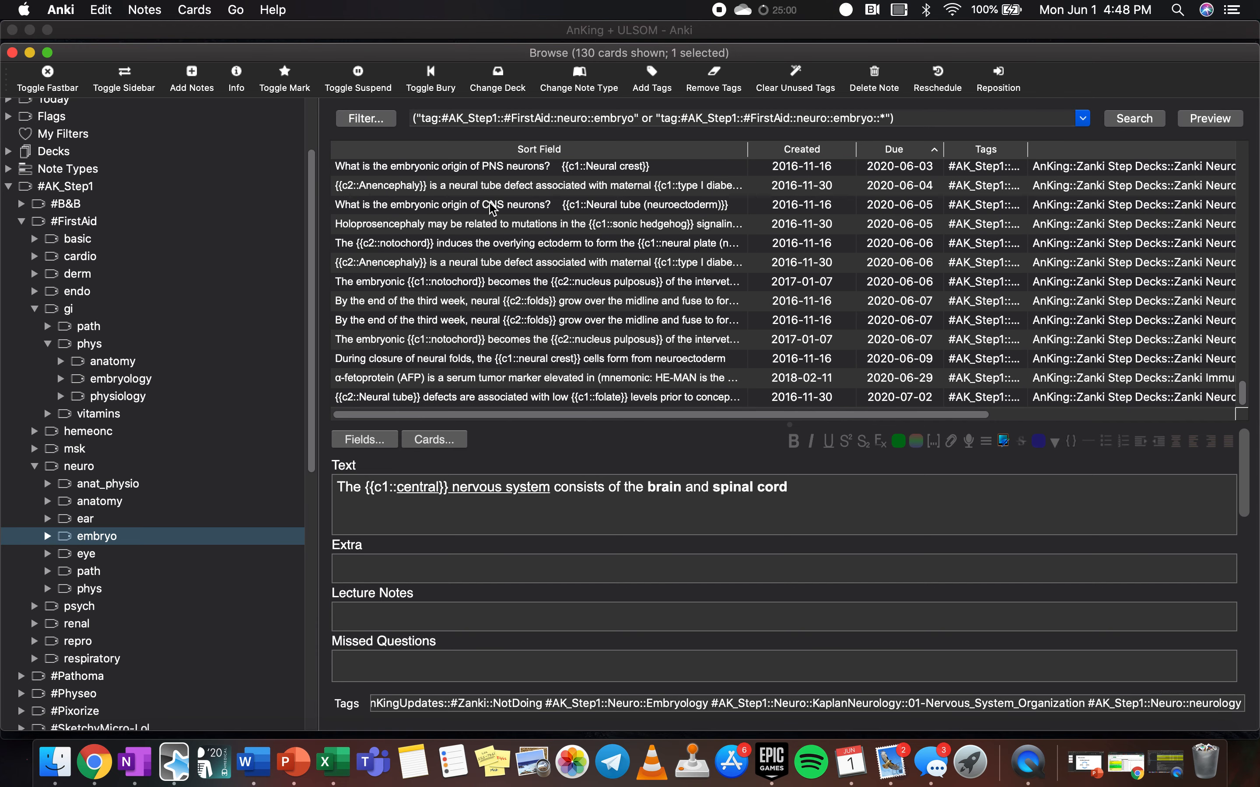
left_click(35, 466)
left_click(35, 310)
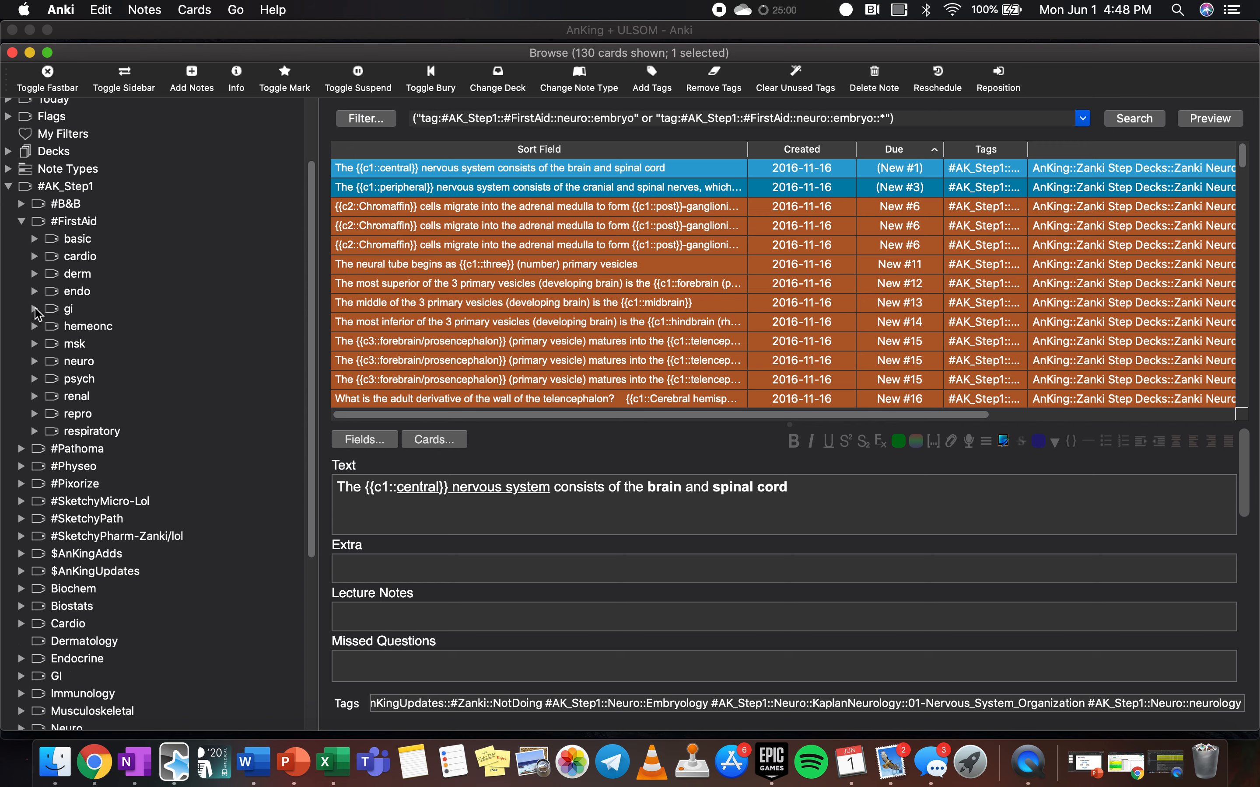
- Collapse the #FirstAid tag and show the cards tagged #AK_Step1::#B&B::Neurology::07_Other::03_Neuroembryology
left_click(22, 221)
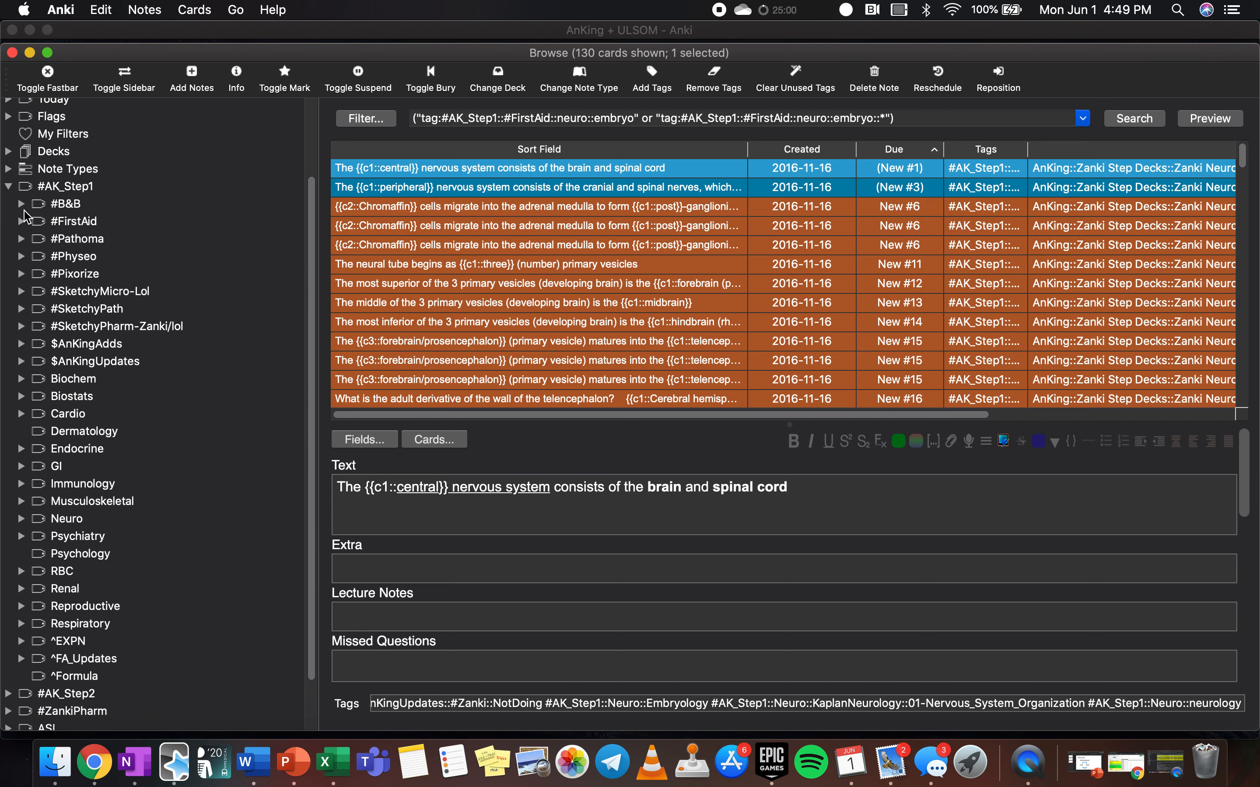
left_click(22, 205)
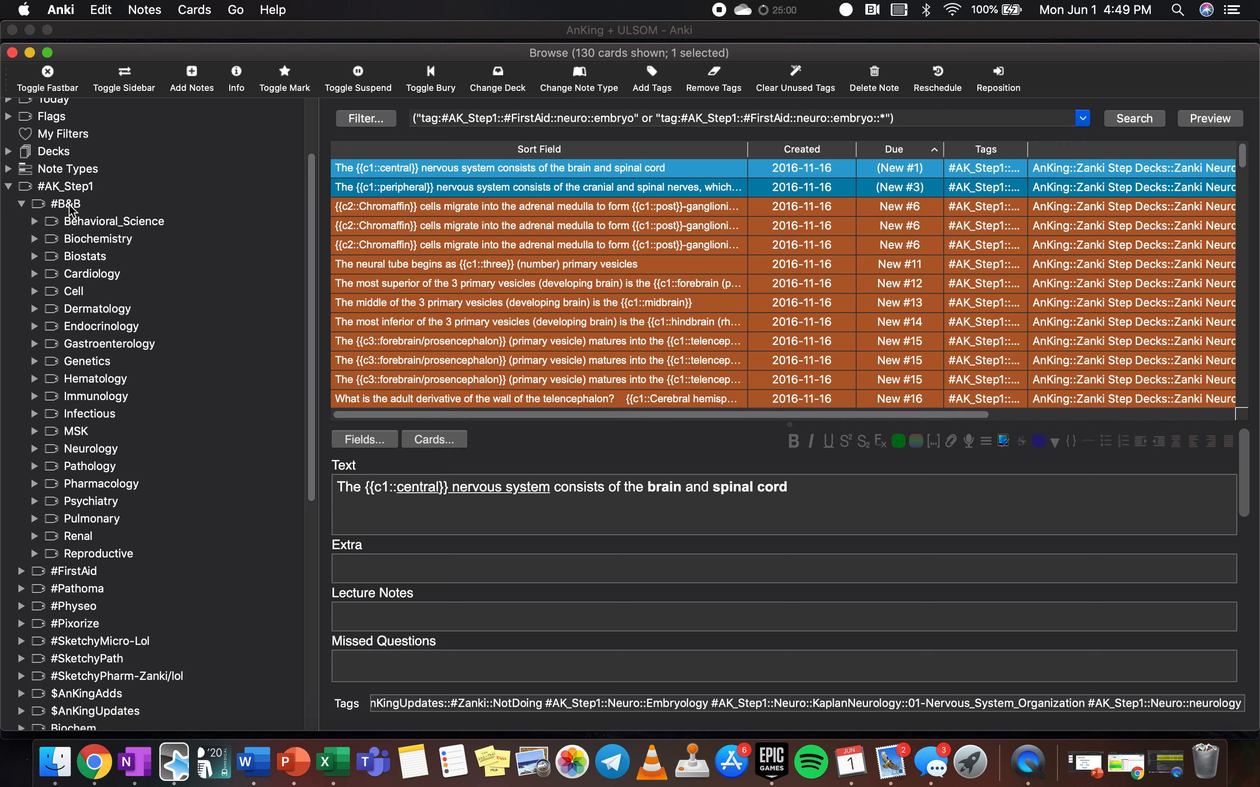
left_click(33, 448)
left_click(47, 572)
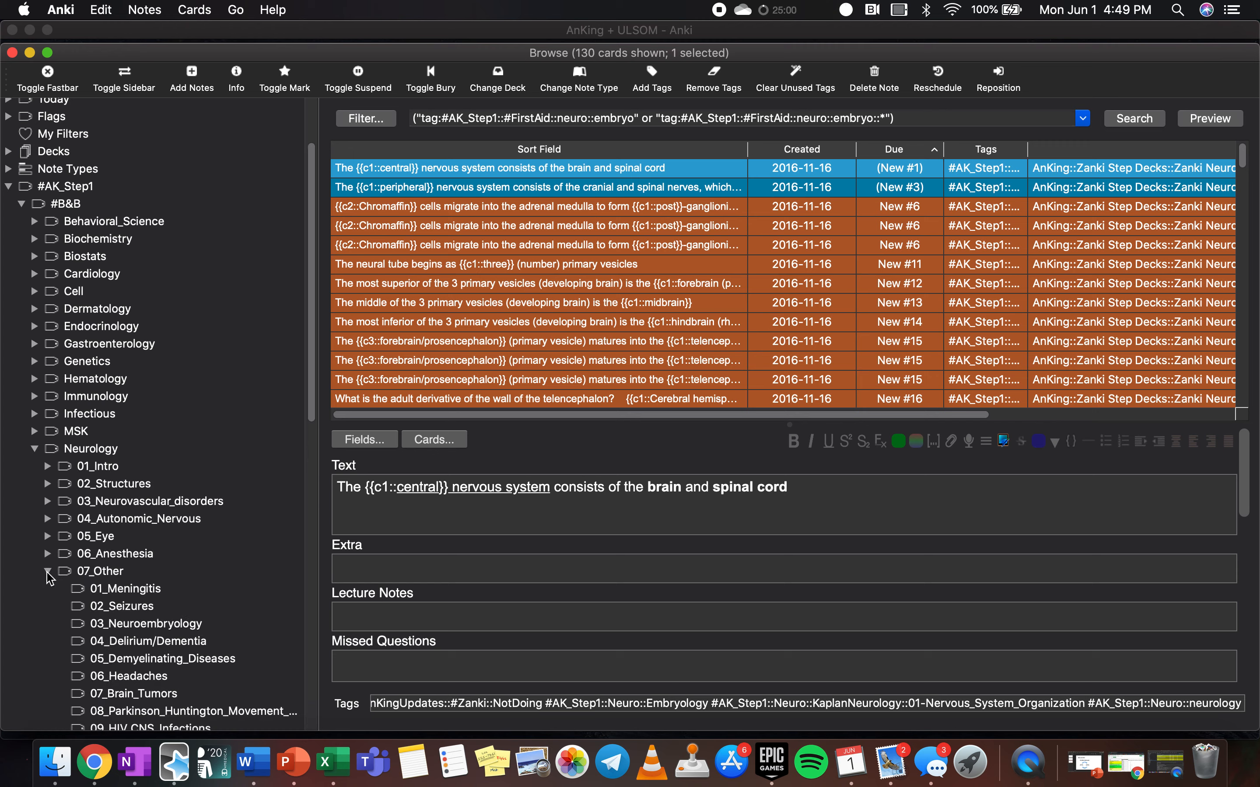
scroll(103, 617, "down", 2)
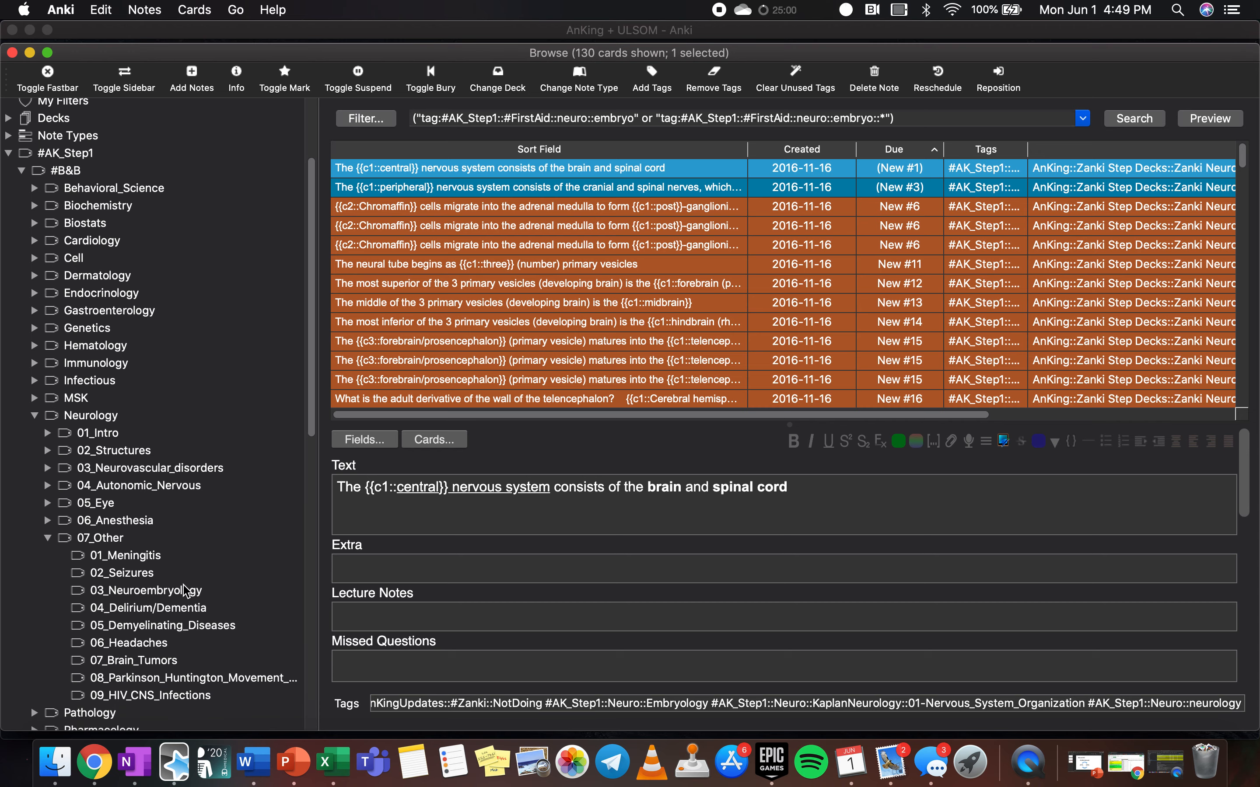
left_click(158, 591)
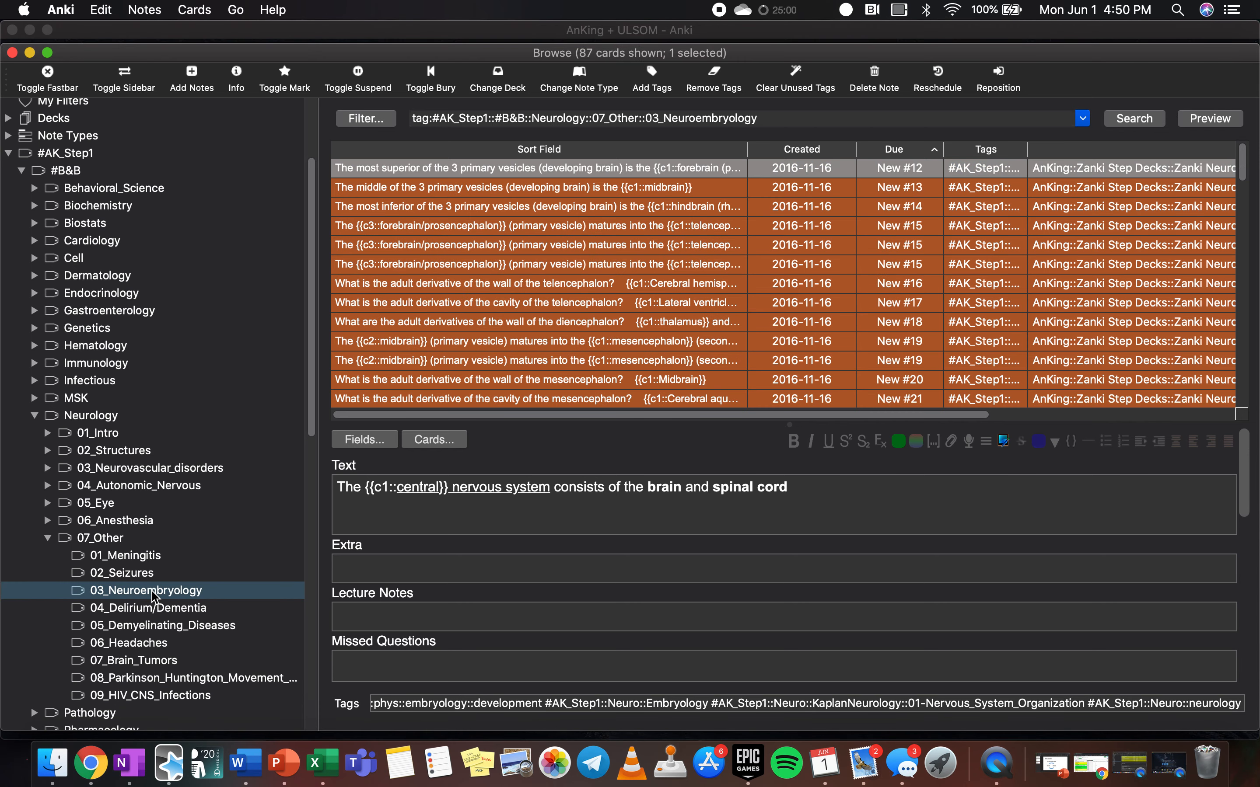
- Open the card about the adult derivative of the telencephalon's wall and look through the remaining neuroembryology cards
left_click(476, 284)
scroll(477, 290, "down", 10)
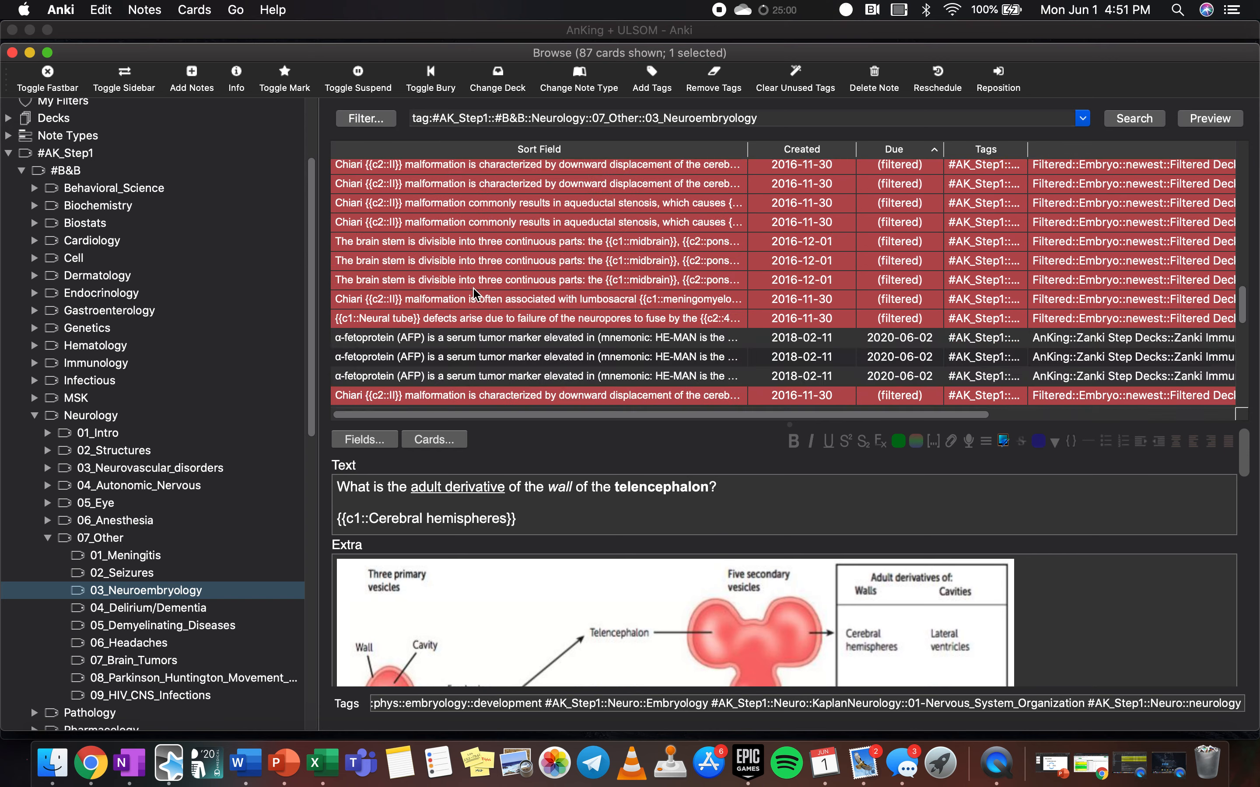
scroll(475, 293, "down", 2)
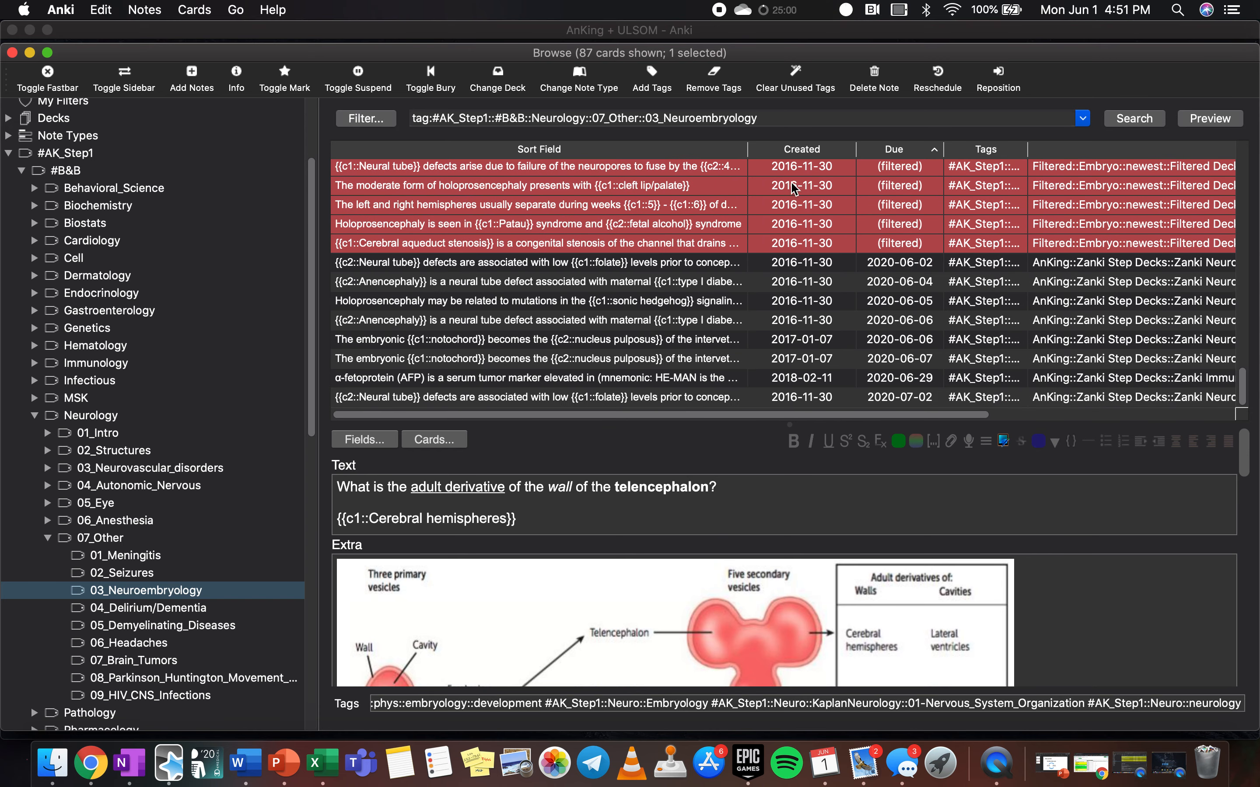
- Sort the neuroembryology cards by creation date and look through the reordered list
left_click(802, 150)
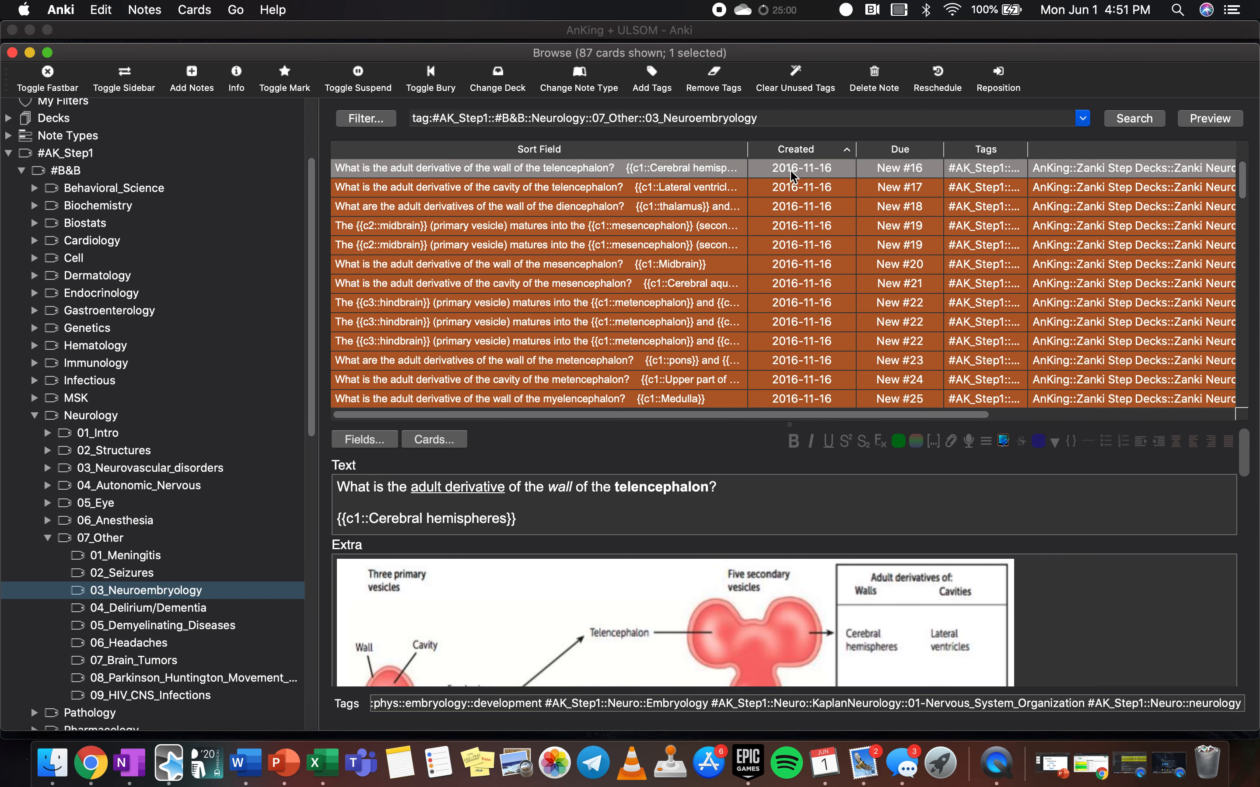
scroll(777, 258, "down", 4)
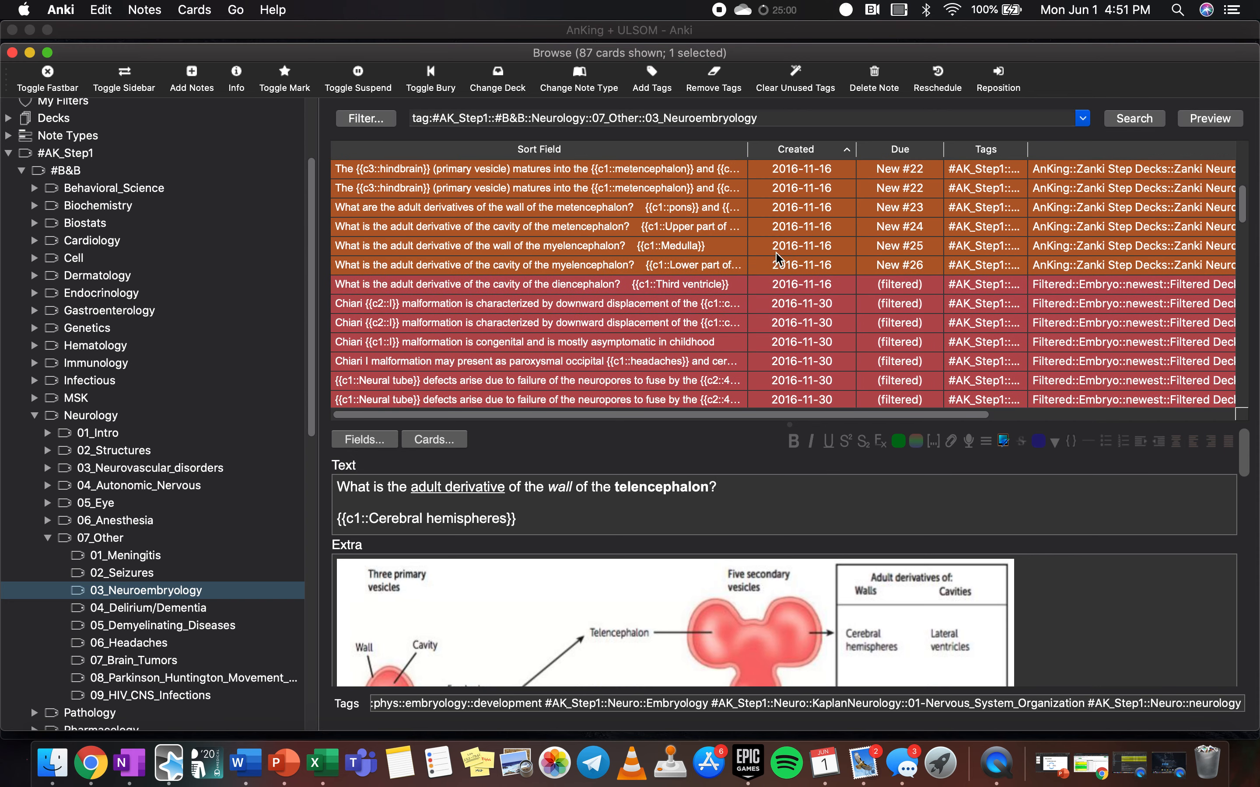
scroll(777, 257, "down", 2)
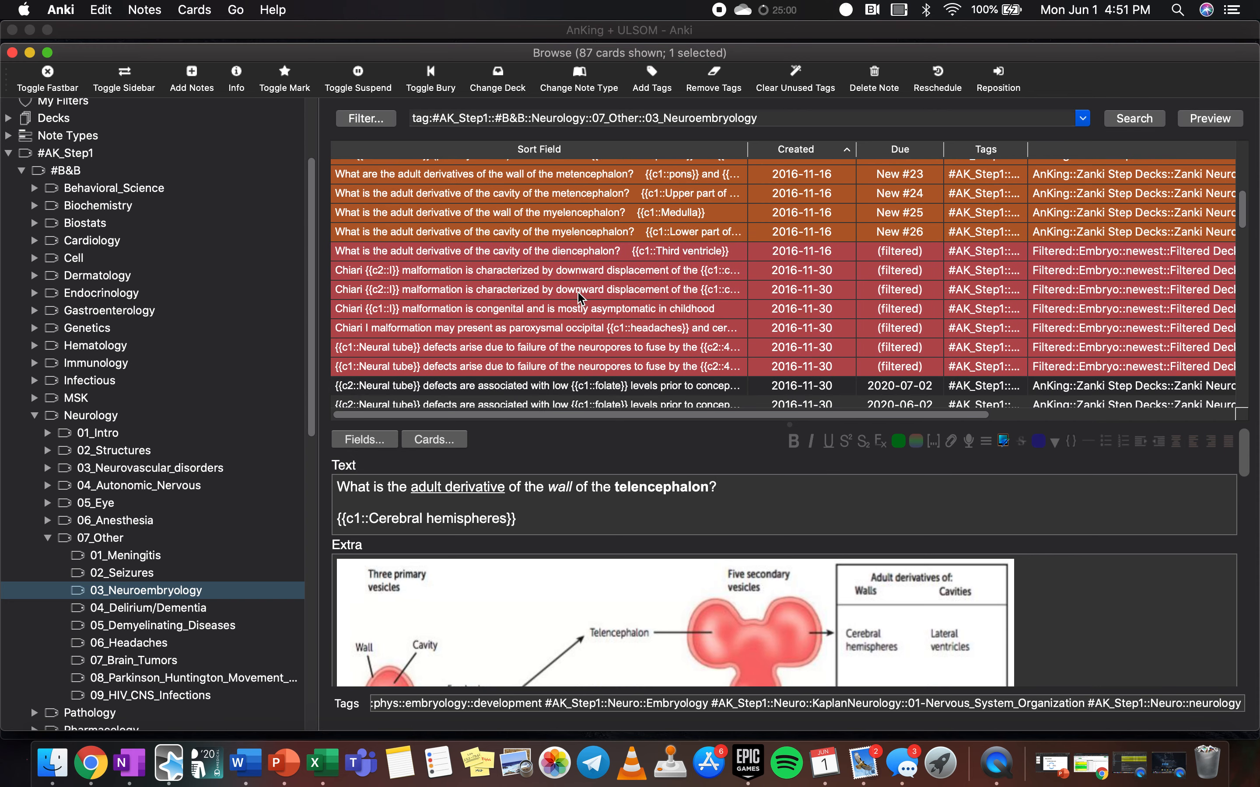
scroll(581, 298, "up", 5)
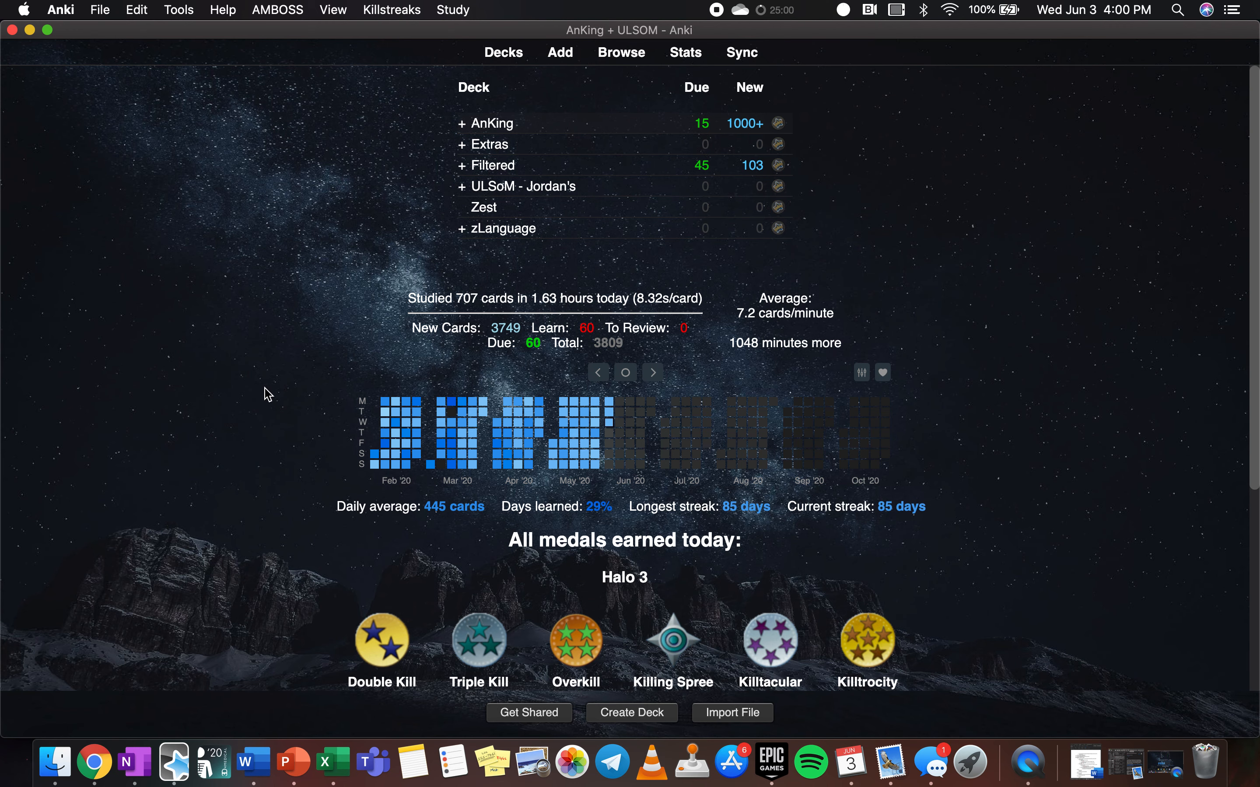
- Switch to Chrome and look through the playlists of The AnKing's YouTube channel
left_click(94, 765)
scroll(388, 255, "up", 5)
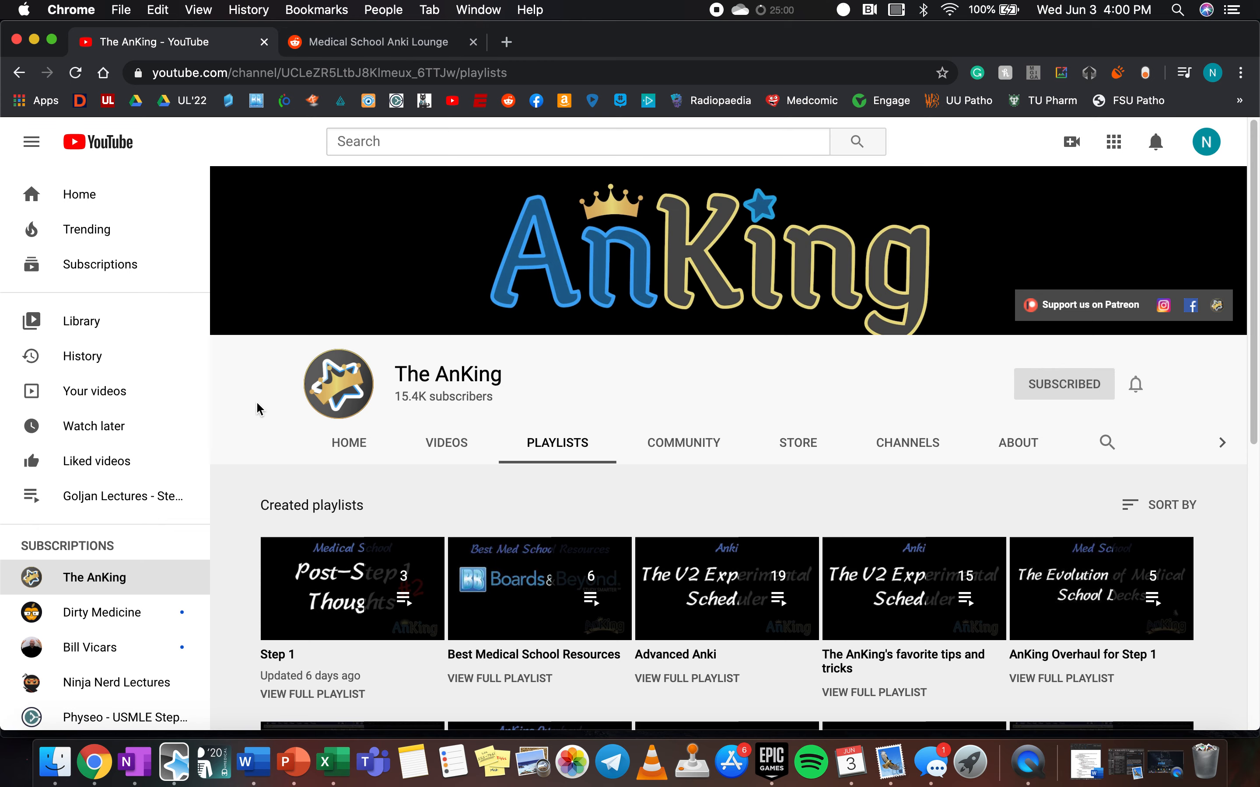
scroll(258, 409, "down", 5)
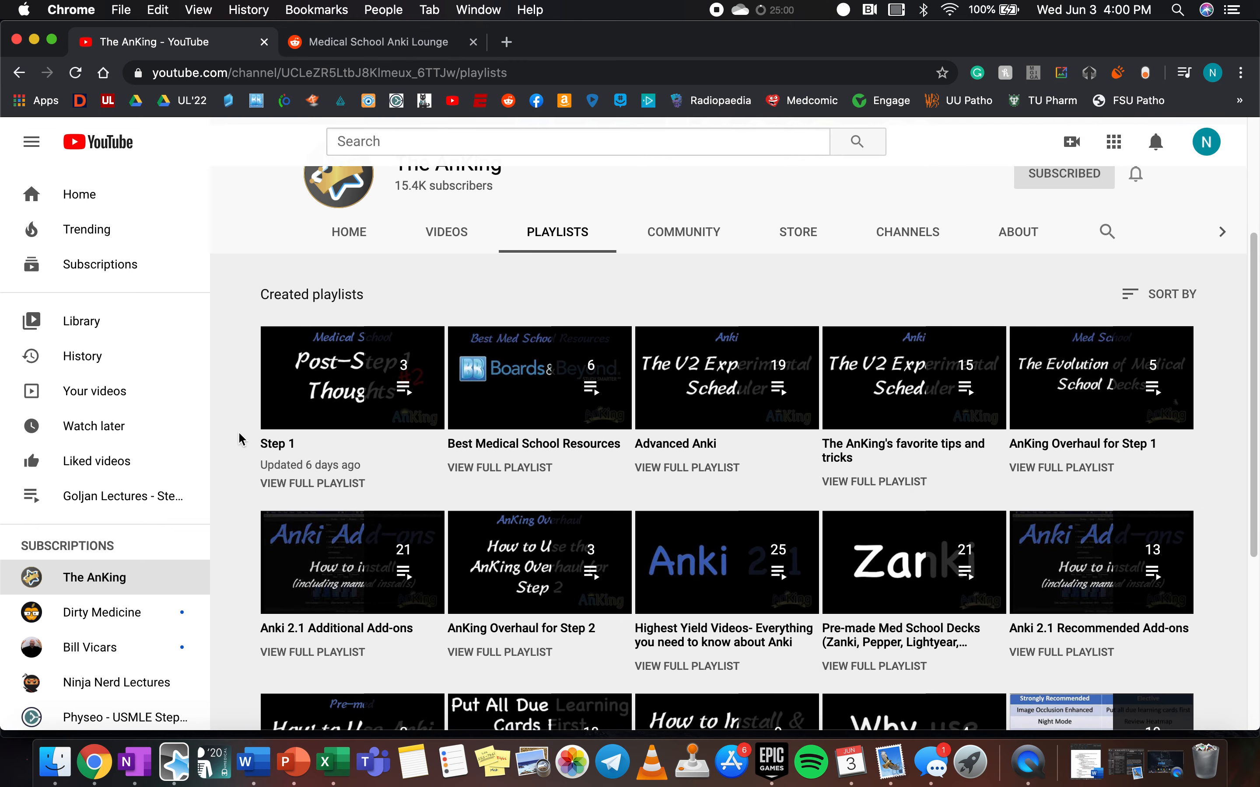
scroll(241, 441, "down", 2)
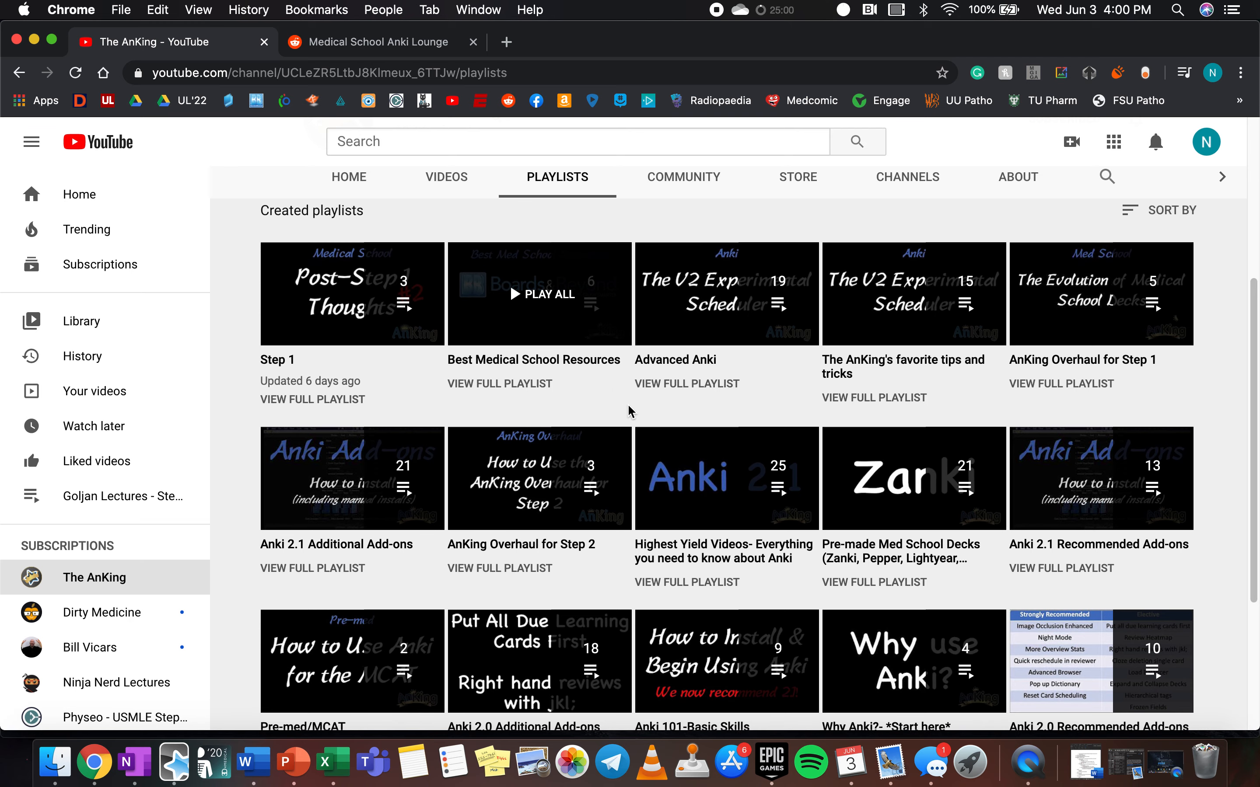
scroll(250, 521, "down", 3)
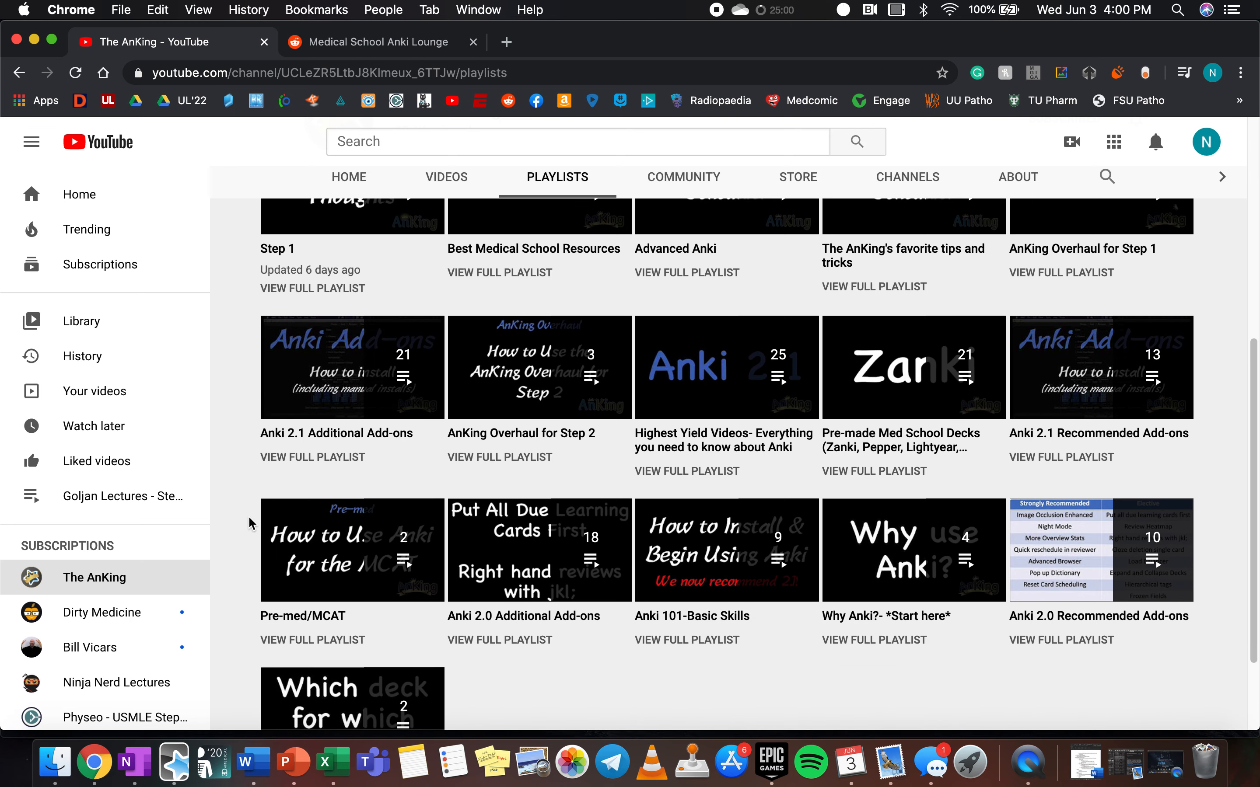
scroll(249, 520, "down", 2)
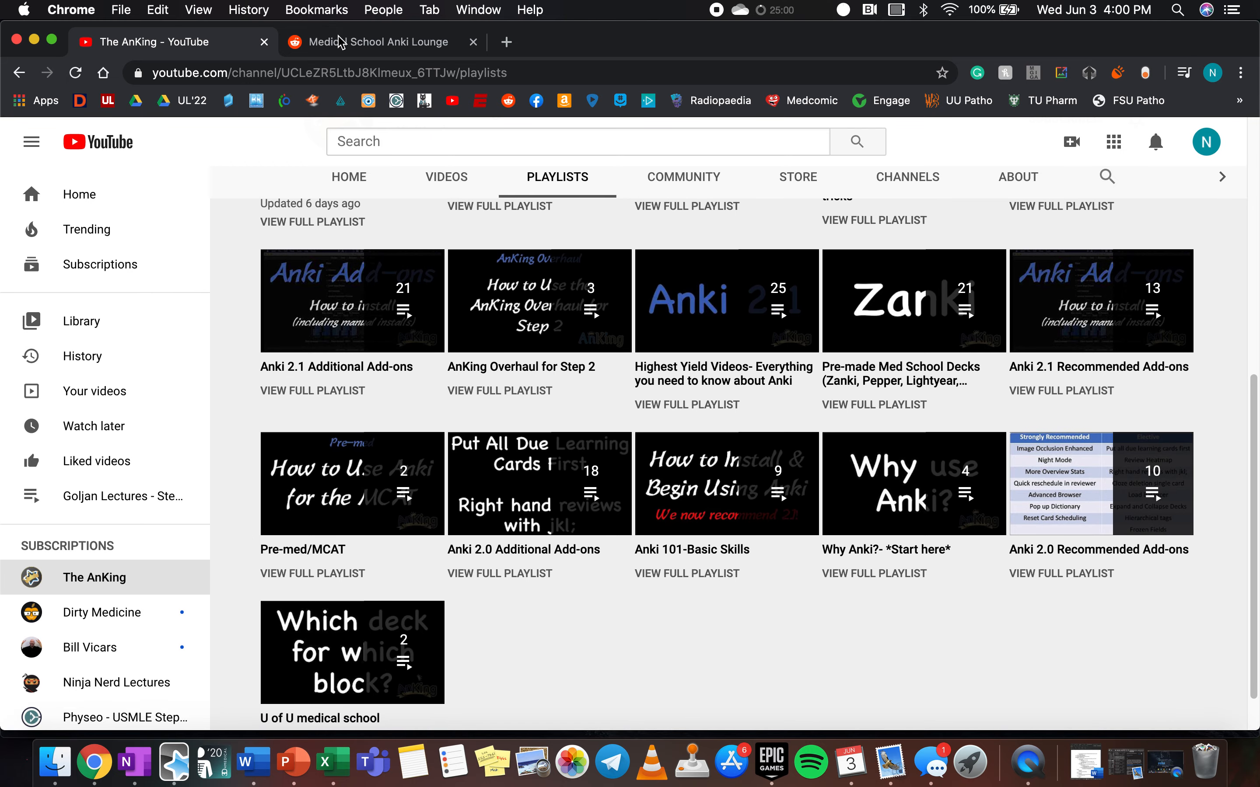
- Look through the posts and Step I deck links on the r/medicalschoolanki subreddit, and return to The AnKing's playlists
left_click(356, 43)
scroll(85, 450, "up", 15)
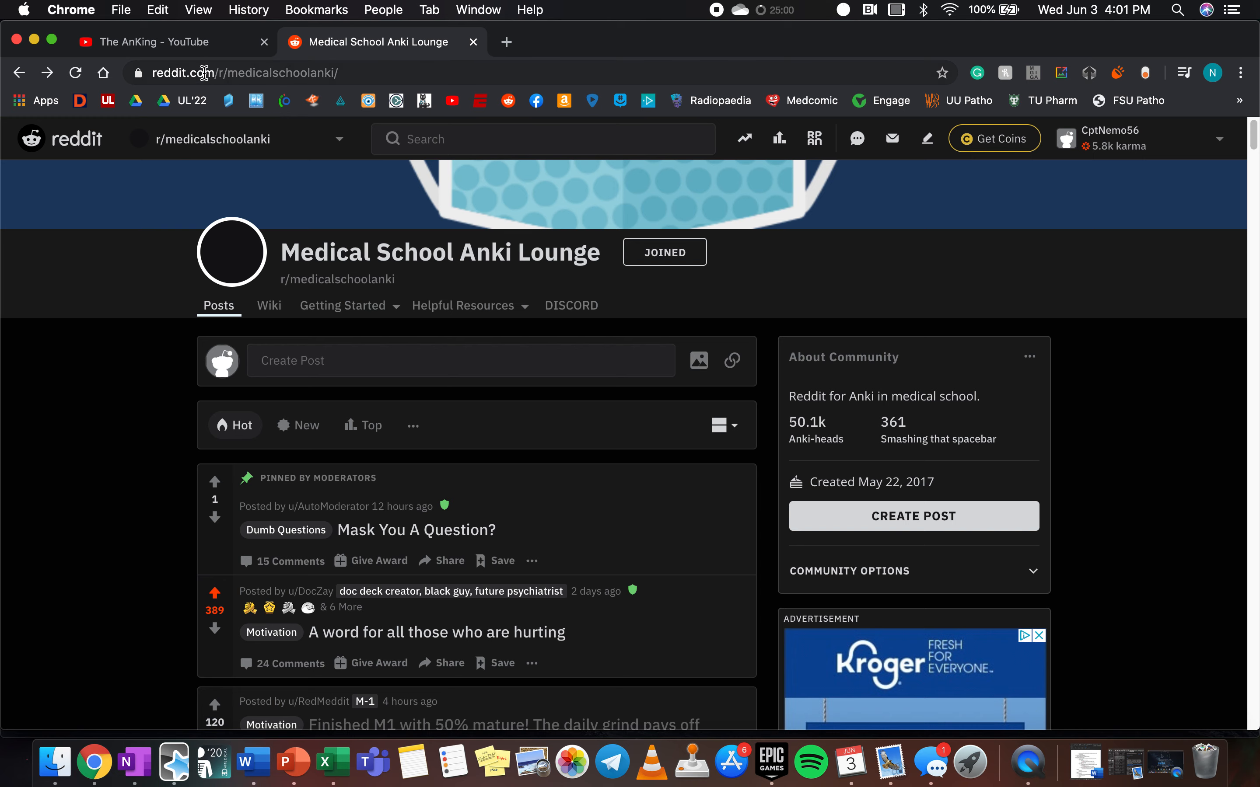
scroll(135, 394, "down", 6)
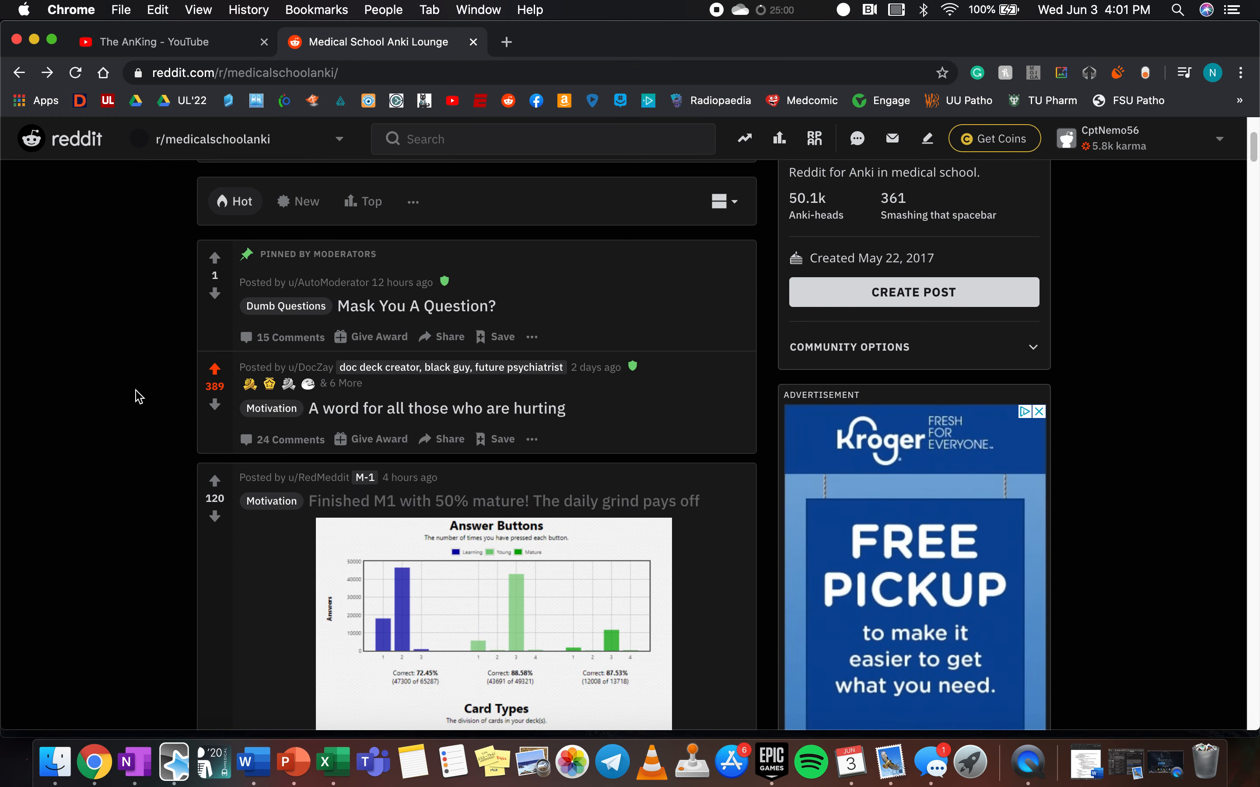
scroll(135, 467, "down", 9)
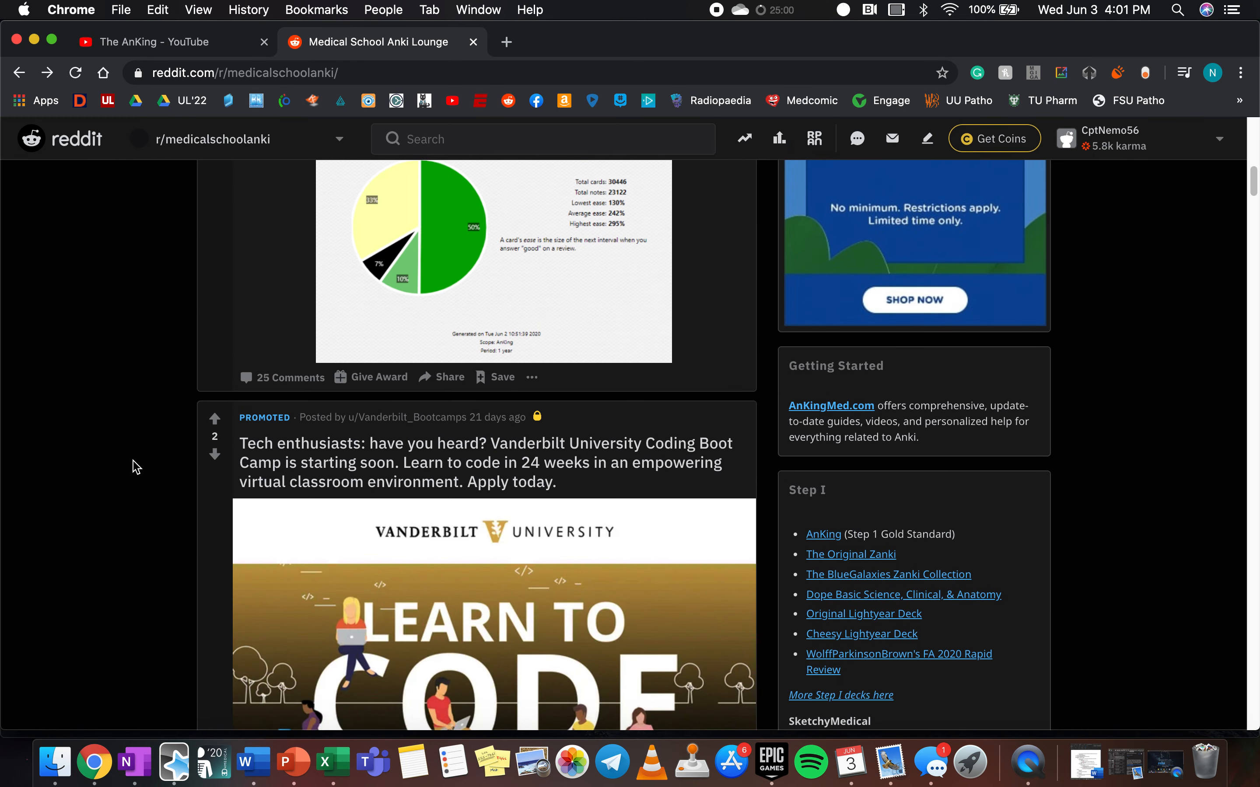
scroll(135, 467, "down", 2)
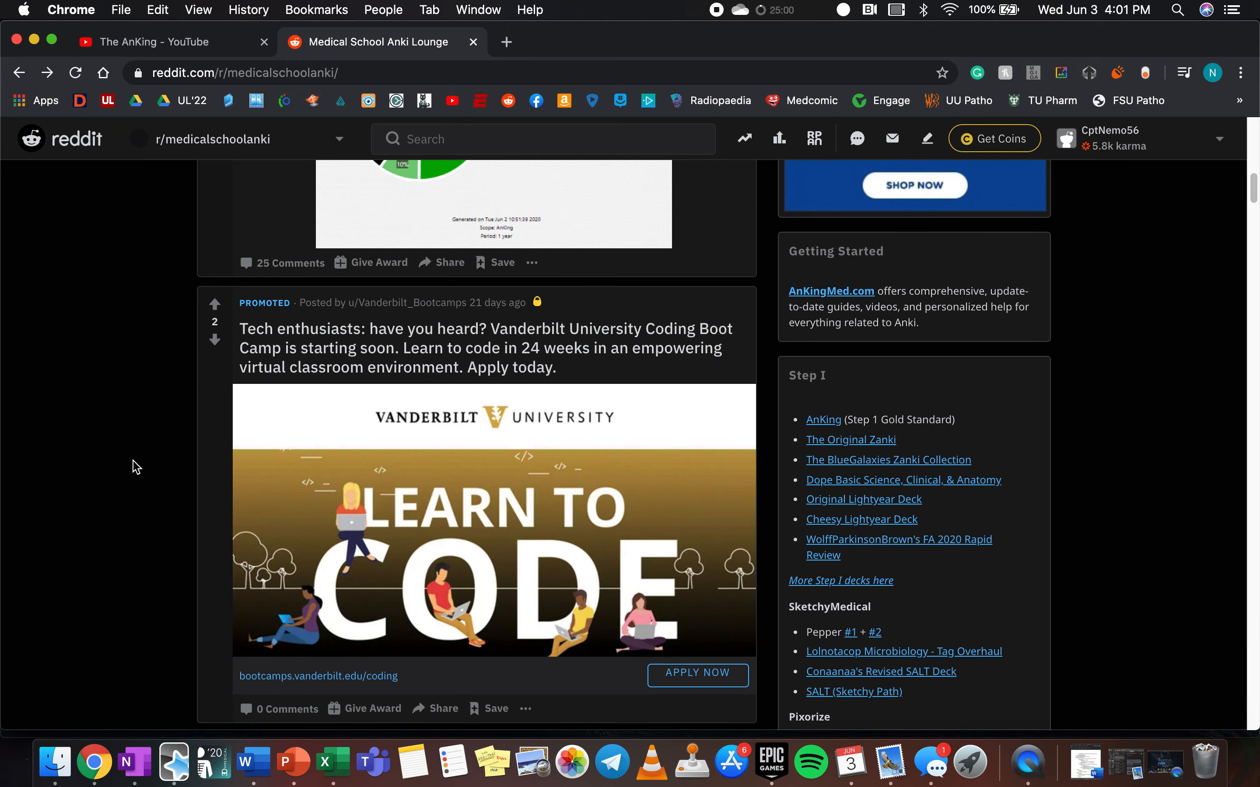
scroll(134, 467, "down", 4)
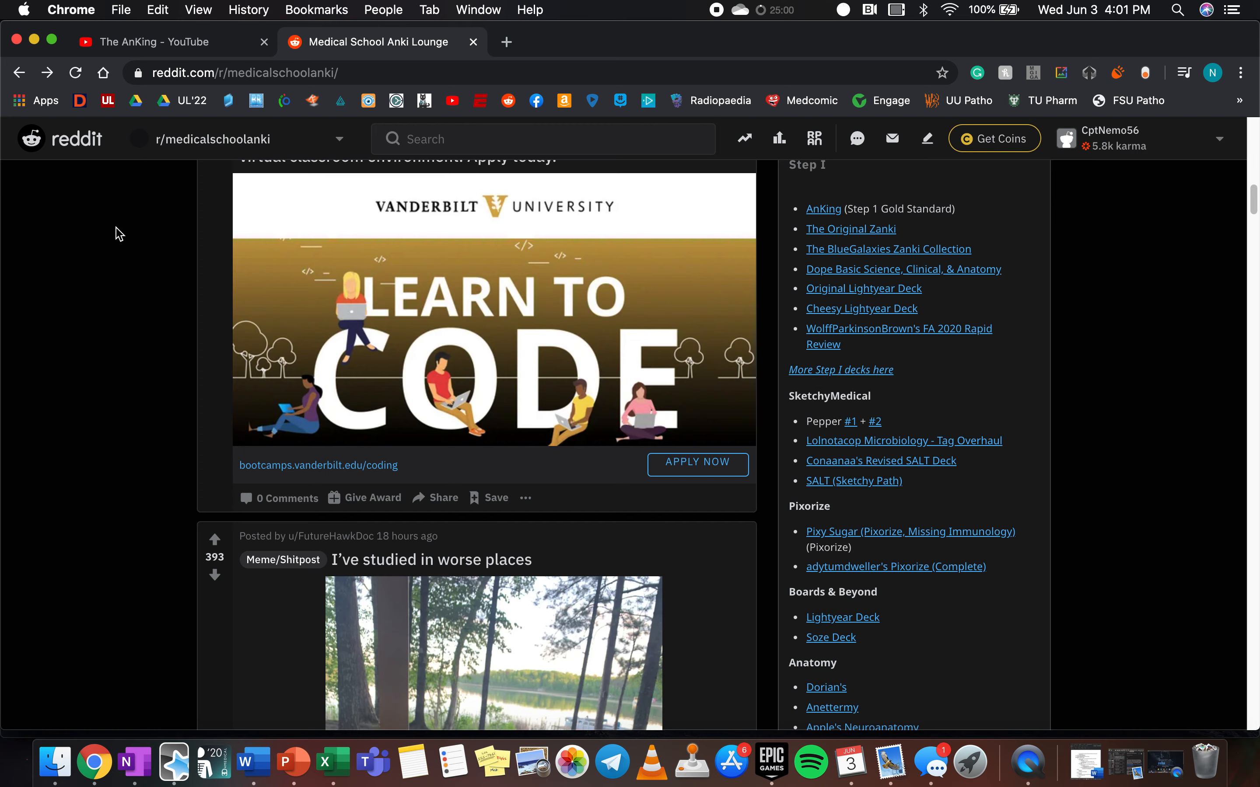
scroll(119, 235, "down", 10)
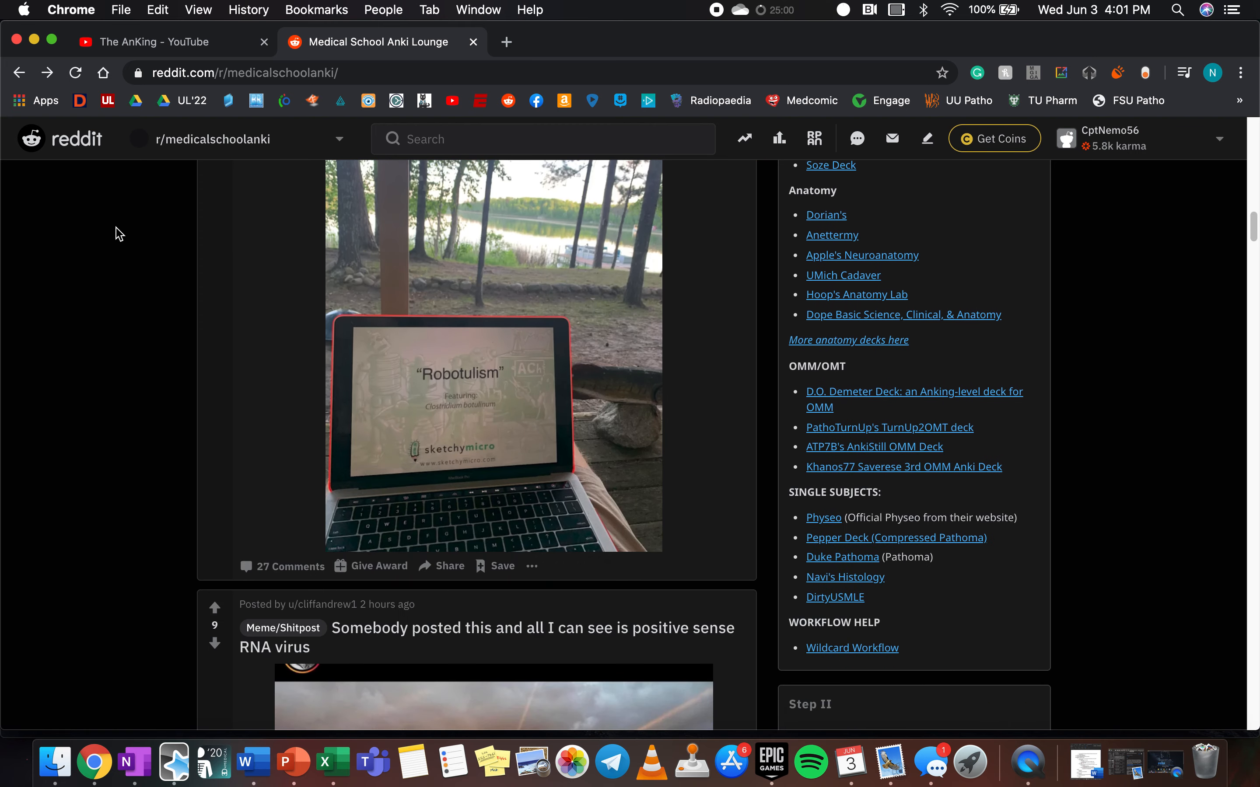
left_click(235, 46)
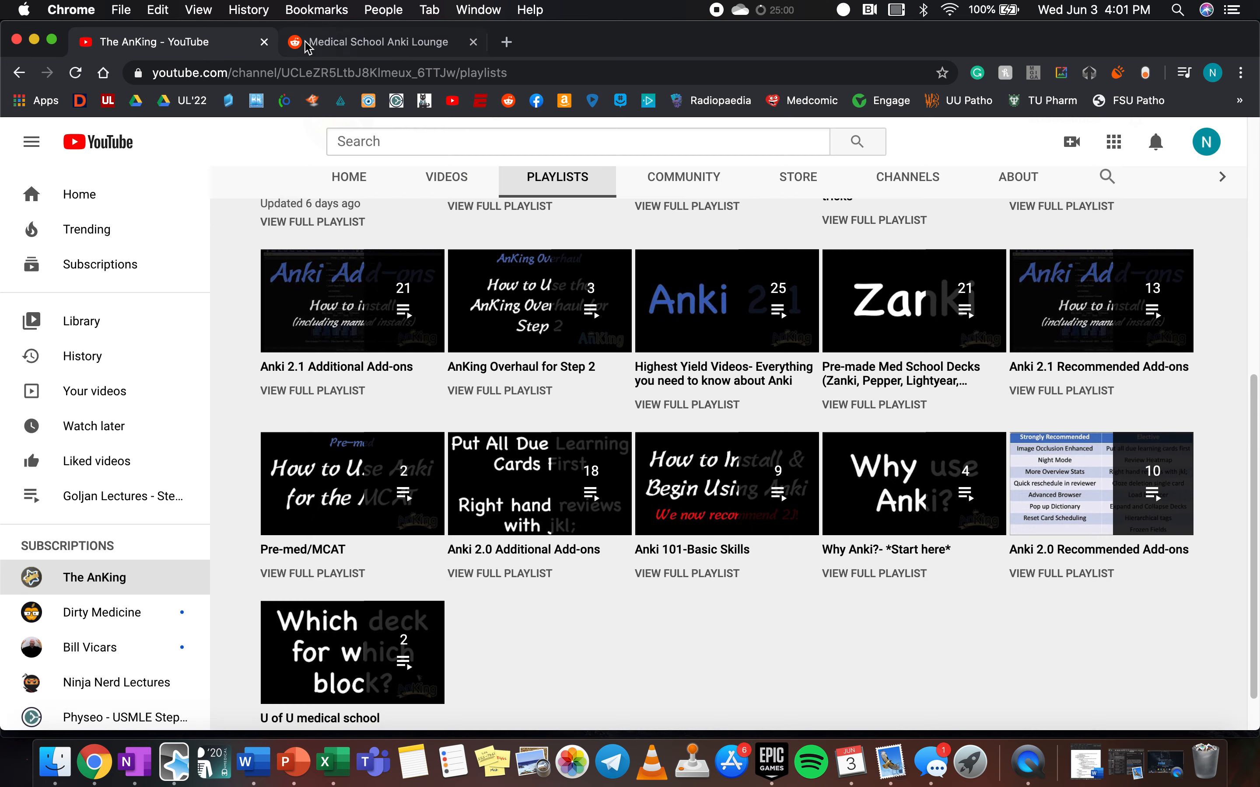